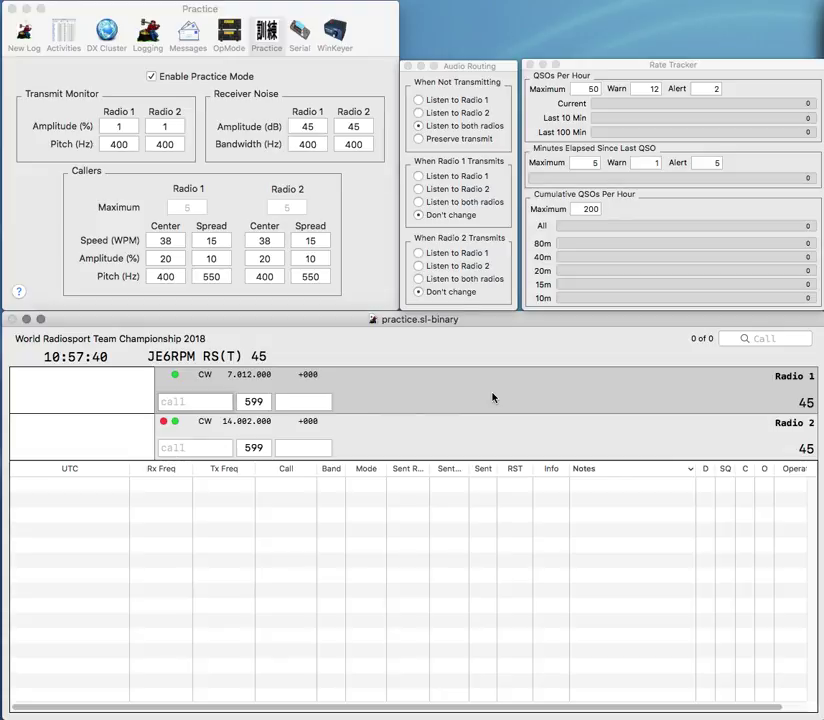
Step: Send the partial call HQ on Radio 1 and the partial call JA on Radio 2
type("H")
type("HQ")
key("Return")
key("Delete")
key("backslash")
type("JA")
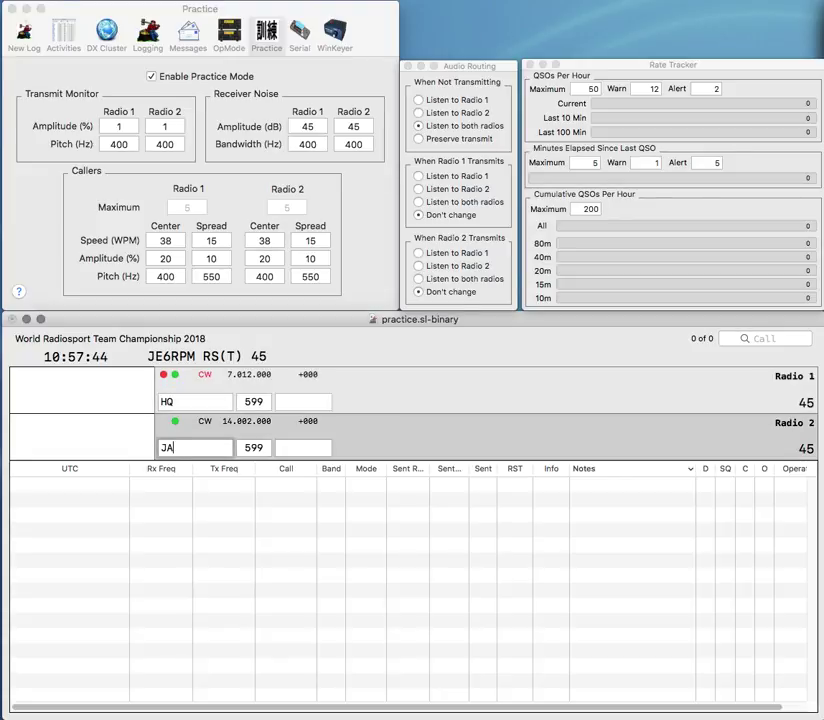
key("Return")
type("9A6")
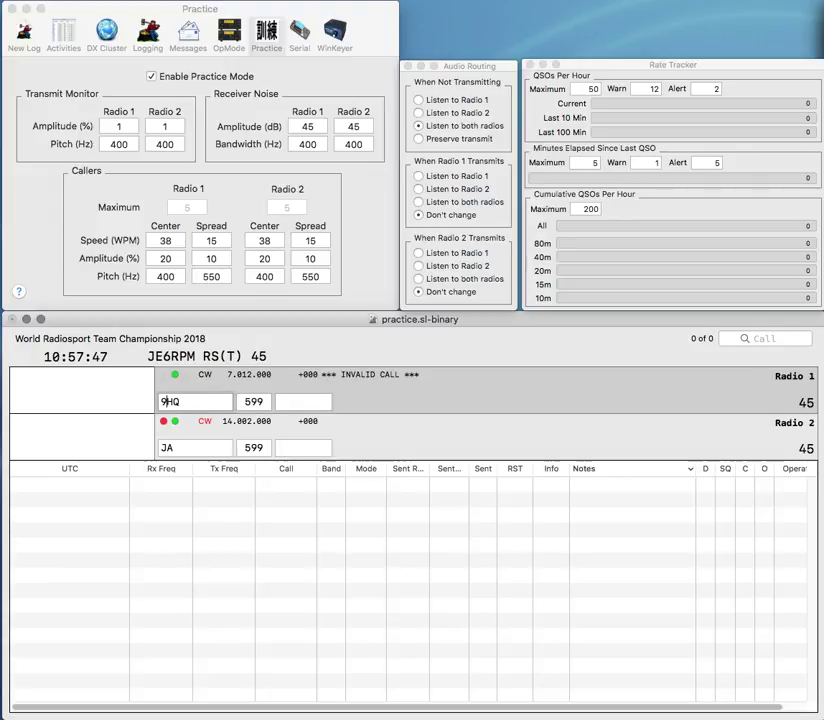
key("Return")
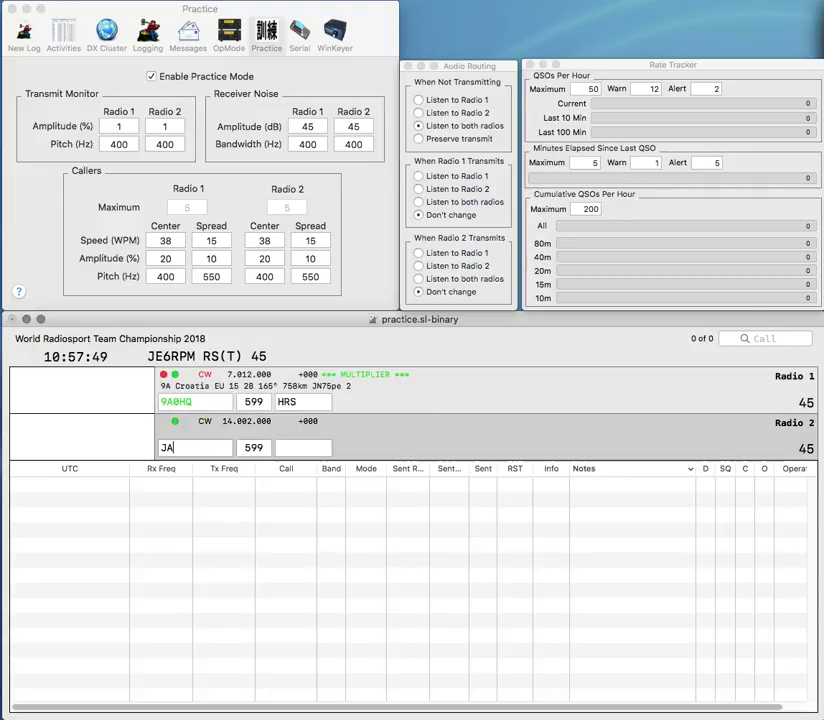
type("6ELV")
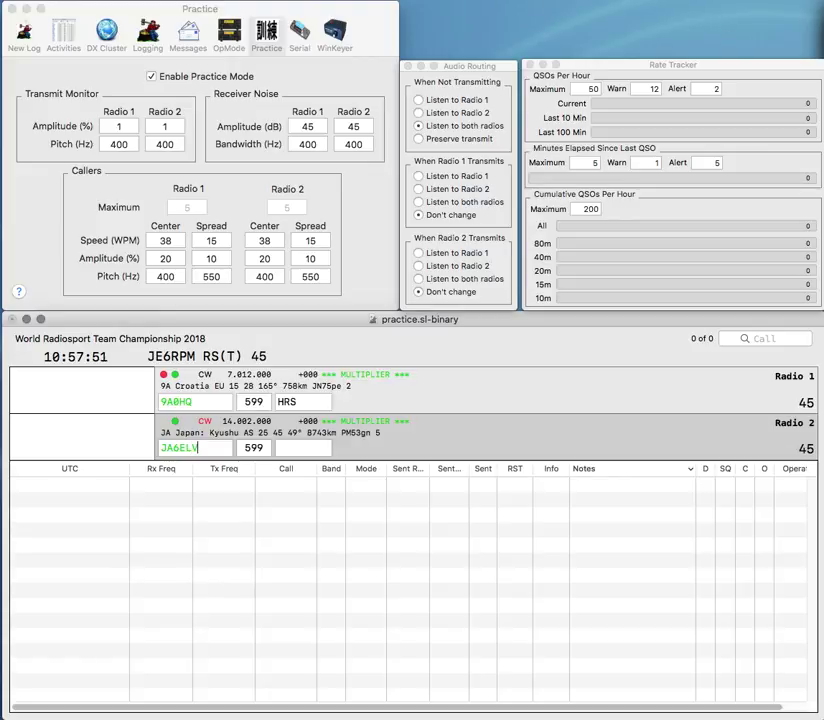
key("Return")
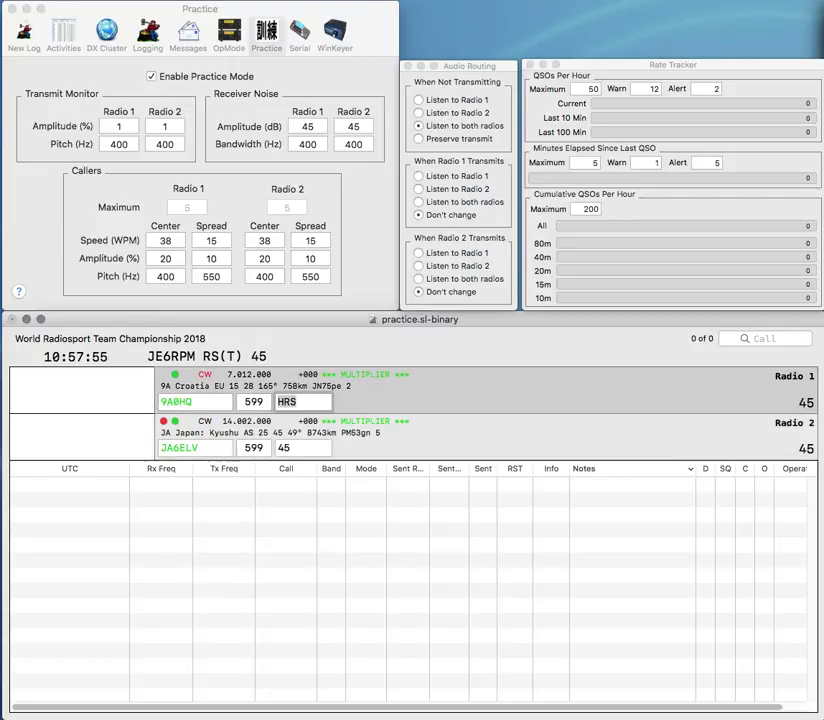
key("Return")
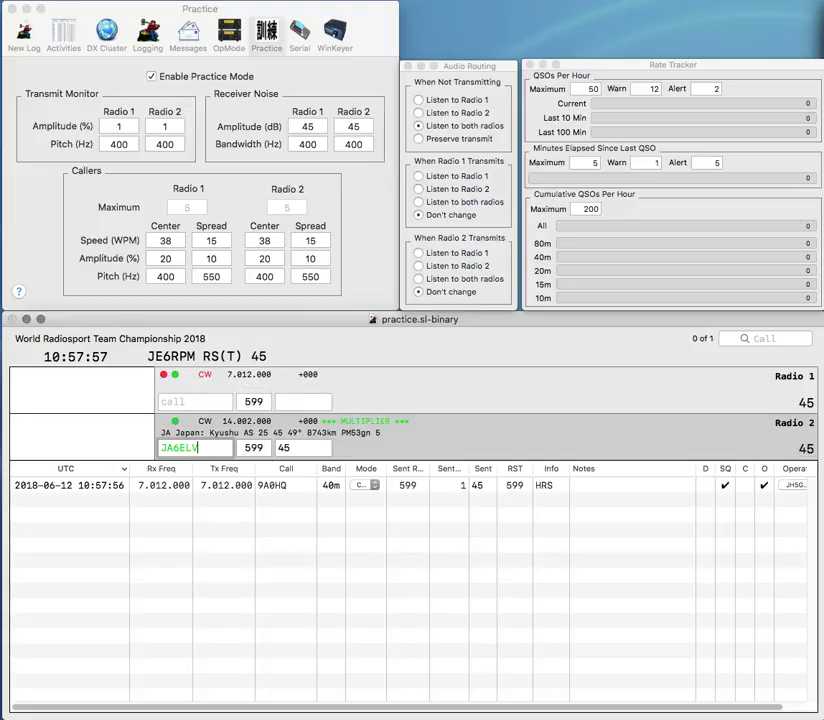
key("Return")
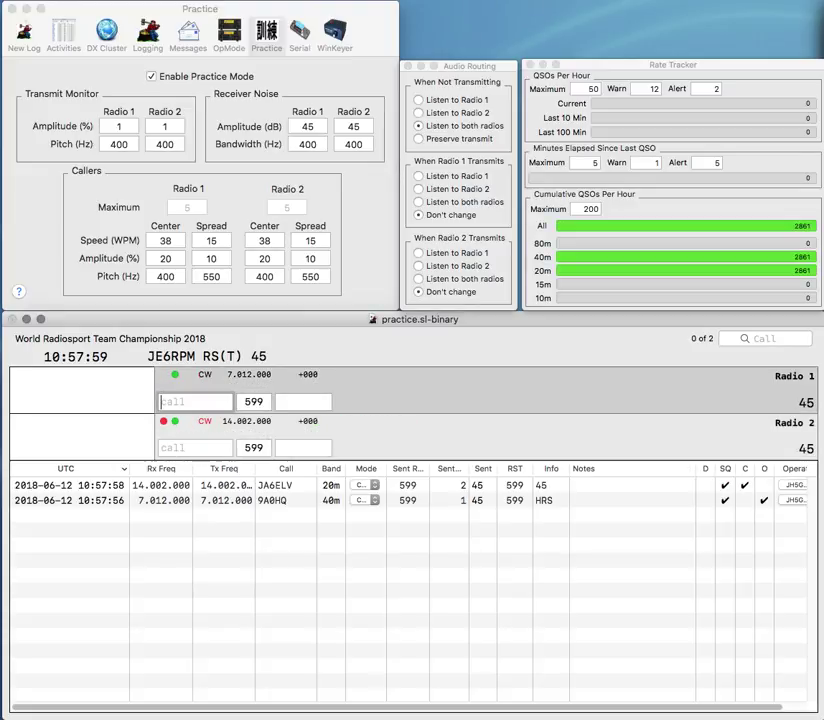
type("F")
key("Return")
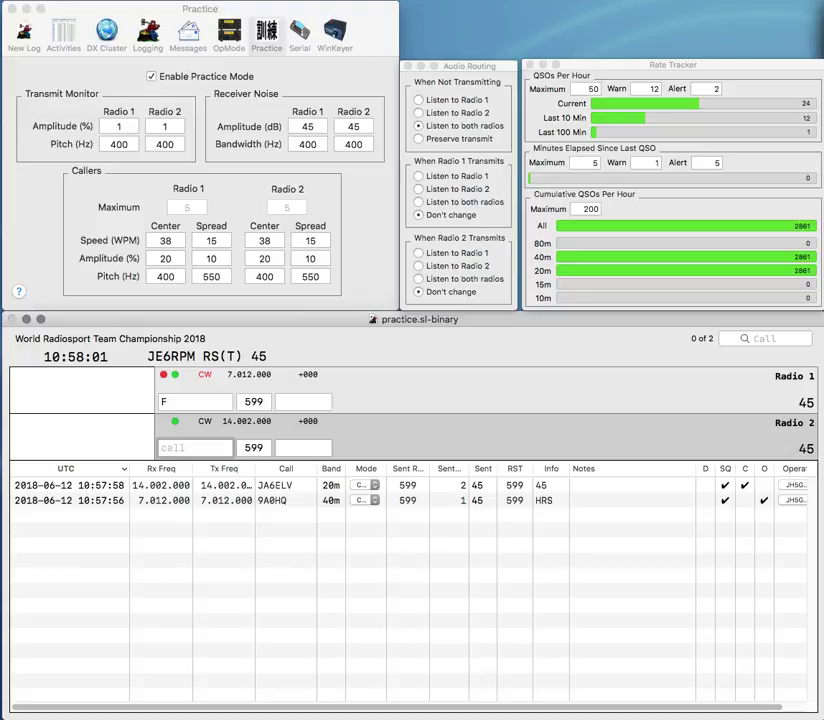
type("W9LMB")
key("Return")
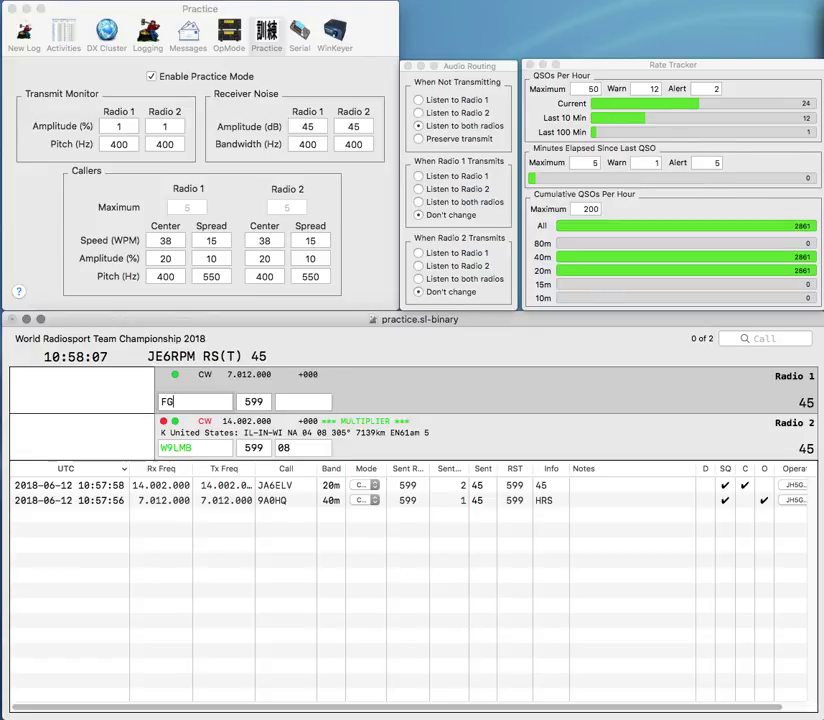
key("Return")
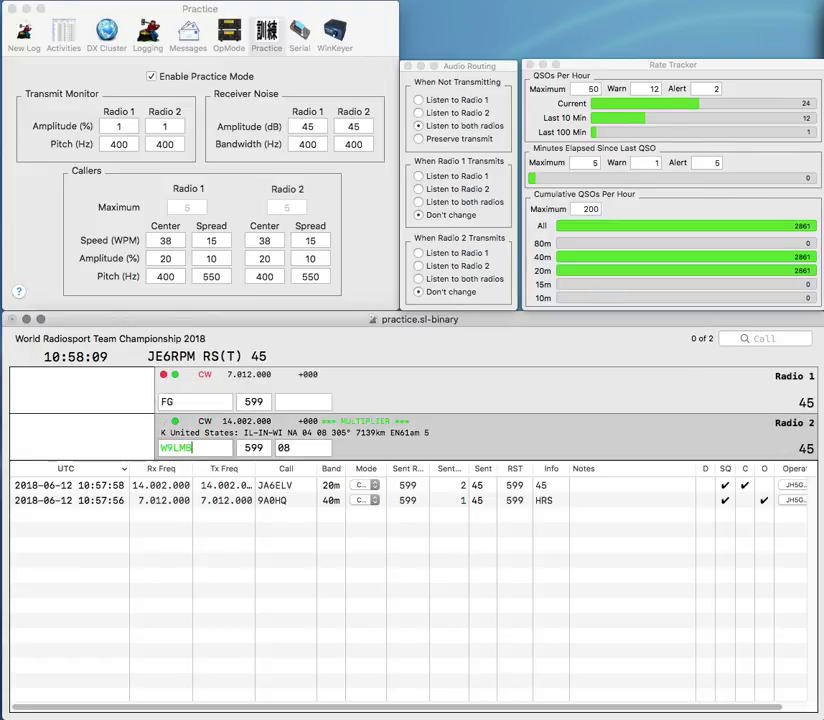
key("Return")
key("BackSpace")
type("0V")
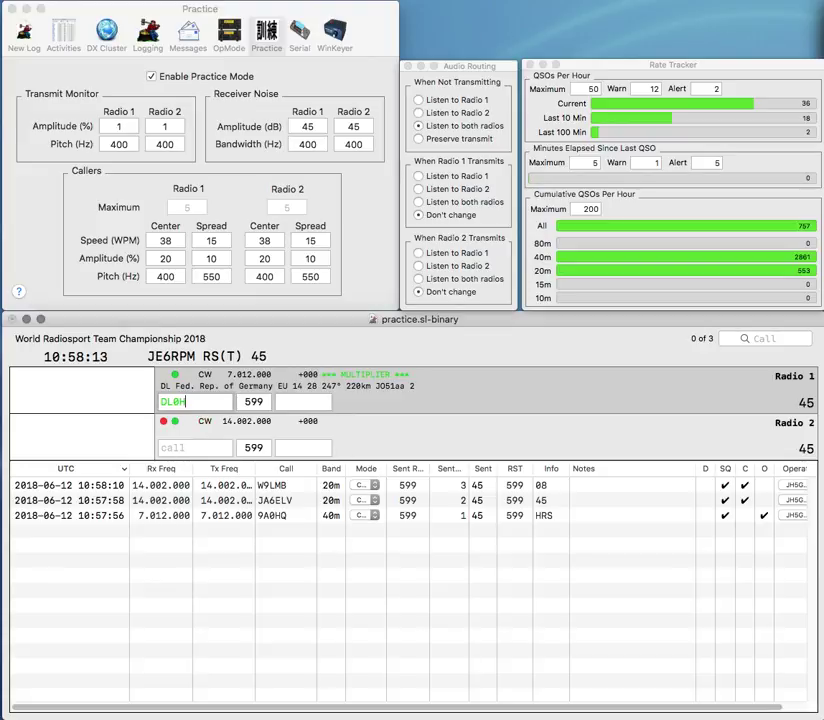
key("Return")
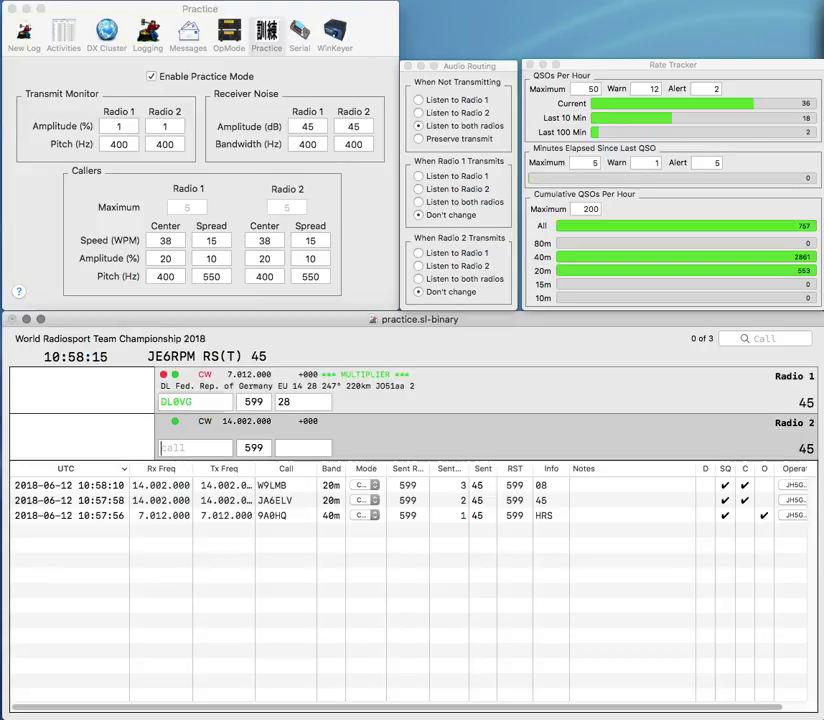
type("HQ")
key("Return")
Step: Correct the Radio 1 call to DL0VBG and resend it
key("Left")
key("Left")
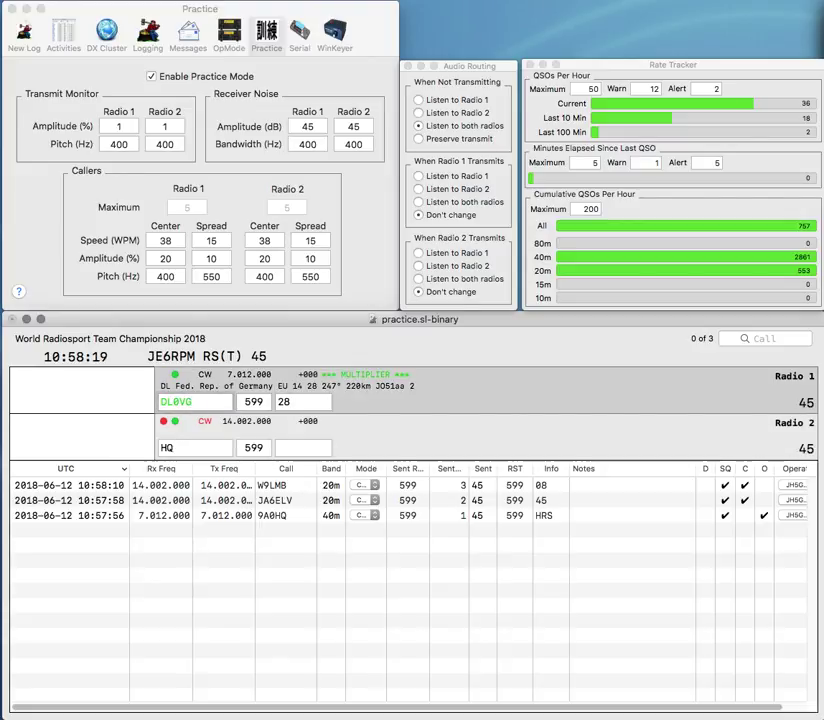
type("B")
key("Return")
Step: Extend the Radio 2 partial call to 0HQ and send it, and log DL0VBG on Radio 1
type("8")
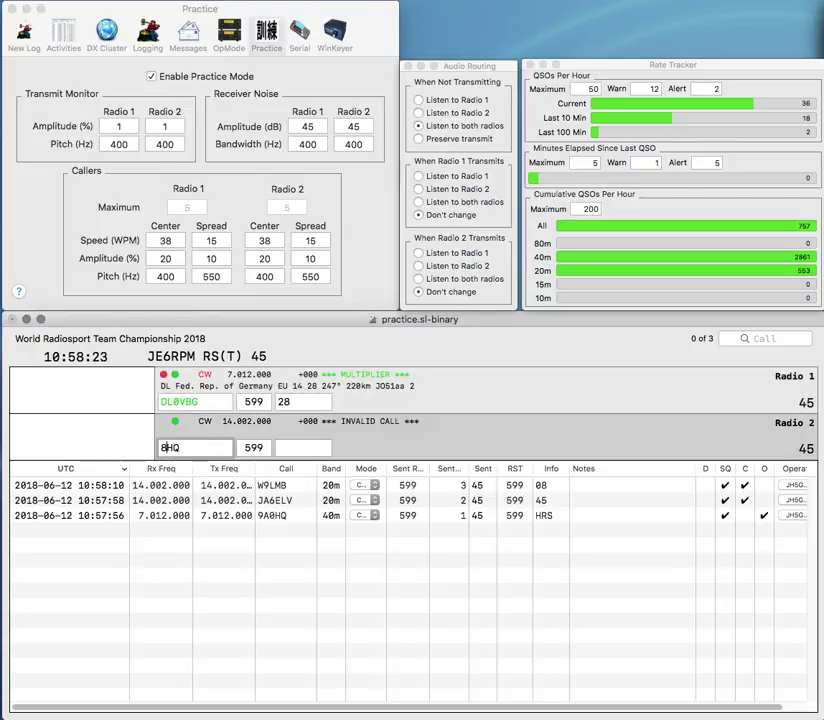
key("BackSpace")
type("0")
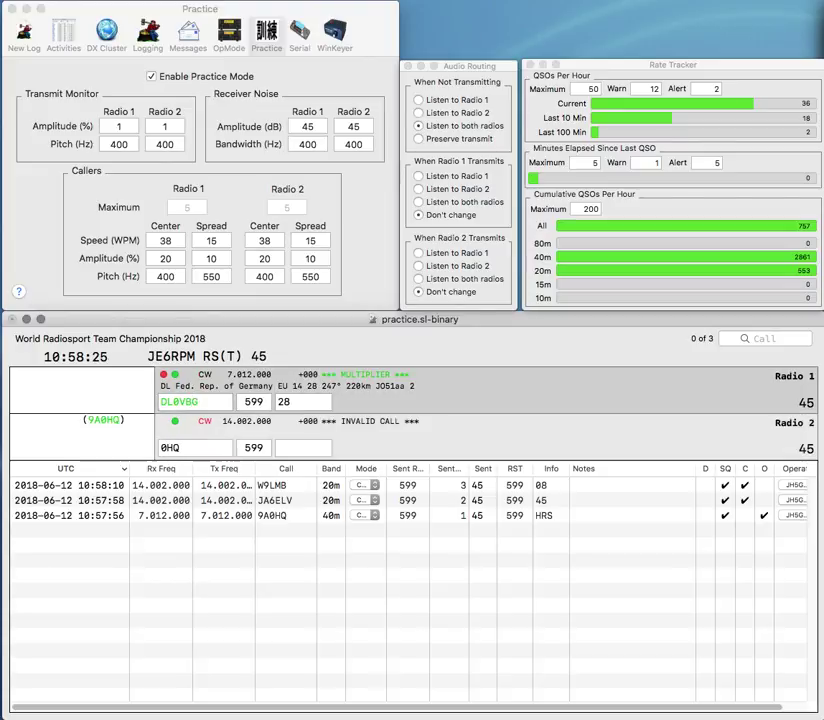
key("Return")
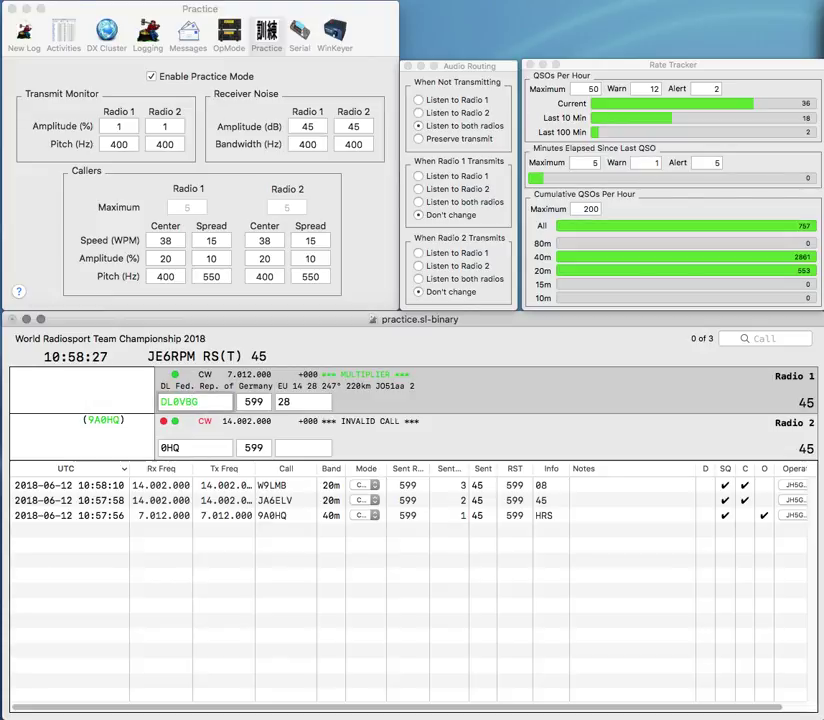
key("Return")
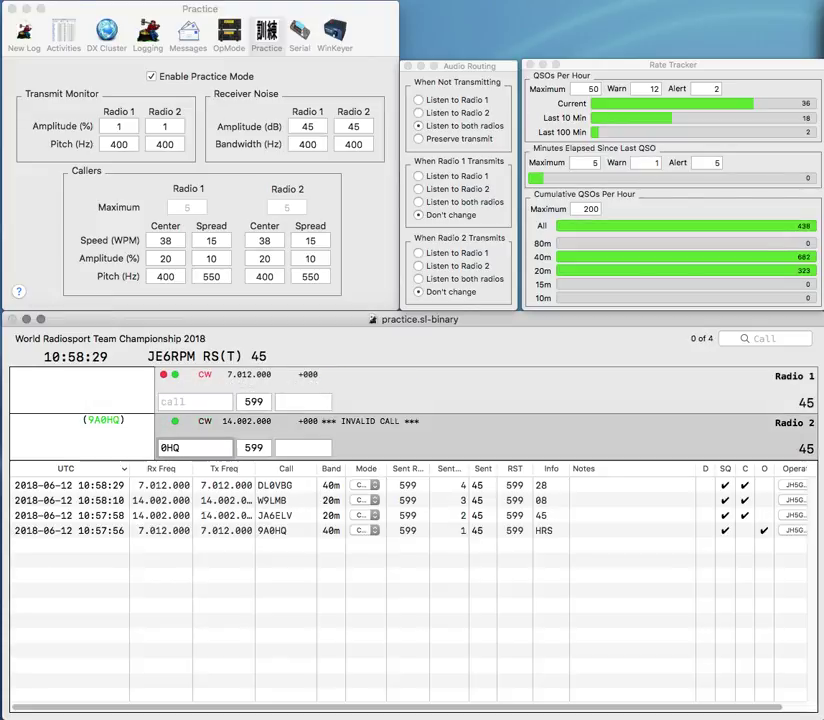
Step: Complete the Radio 2 call as LX0HQ and send the partial call UA0 on Radio 1
key("Home")
type("LX")
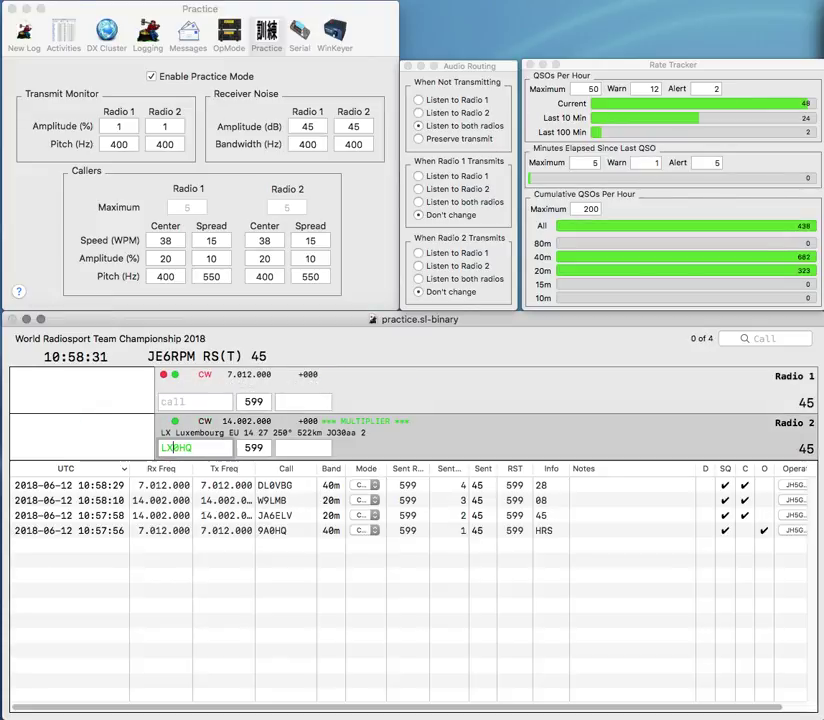
key("Return")
type("UA0")
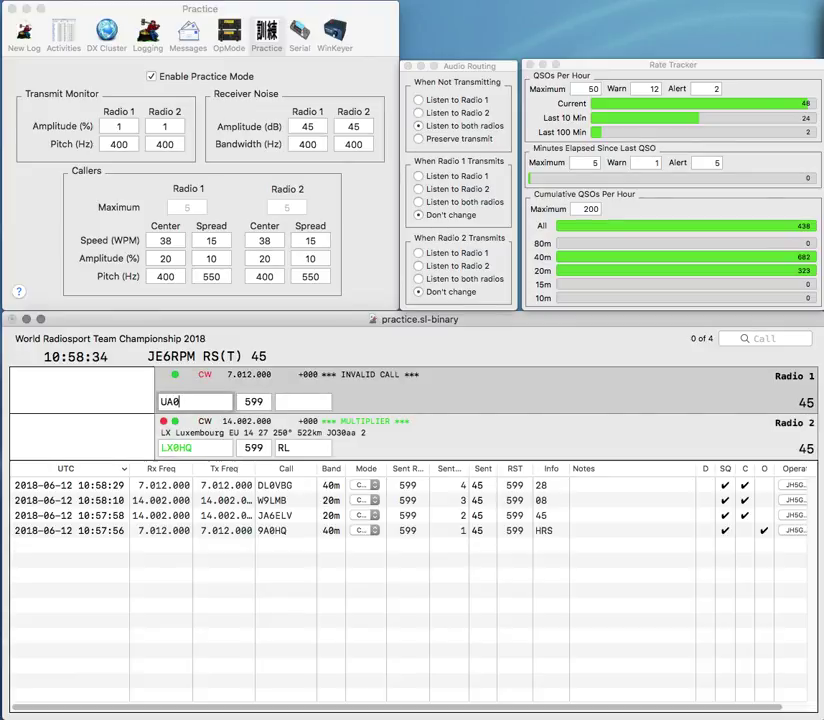
key("Return")
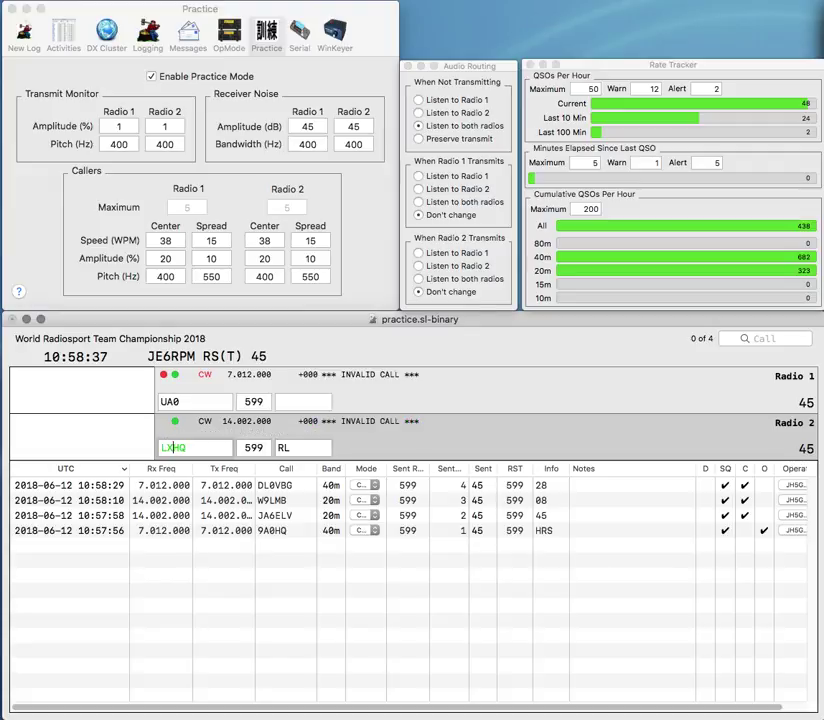
Step: Correct the Radio 2 call to LX8HQ and log it, changing the Radio 1 partial call to UN
key("grave")
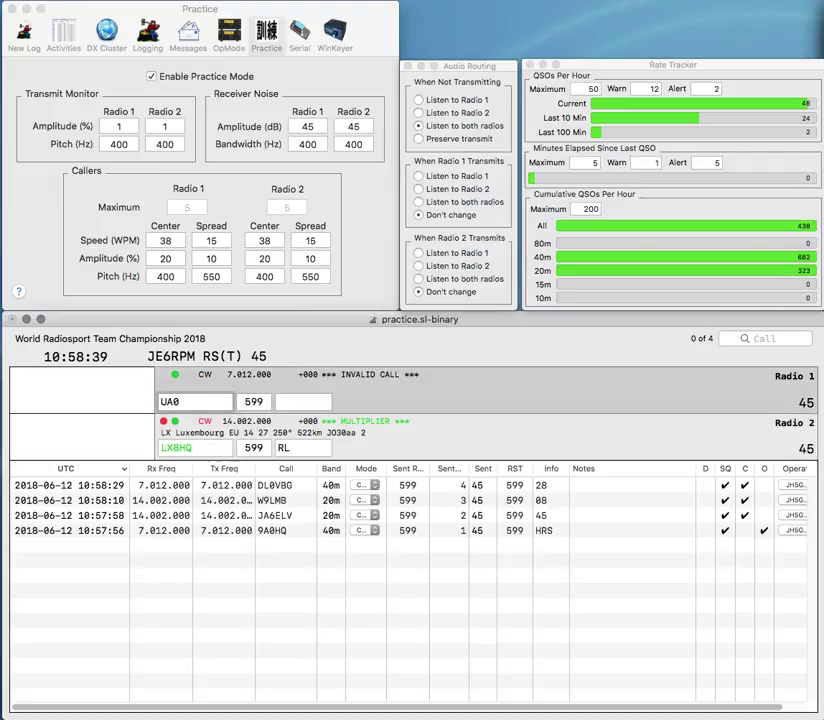
key("BackSpace")
key("BackSpace")
type("N")
key("grave")
key("Tab")
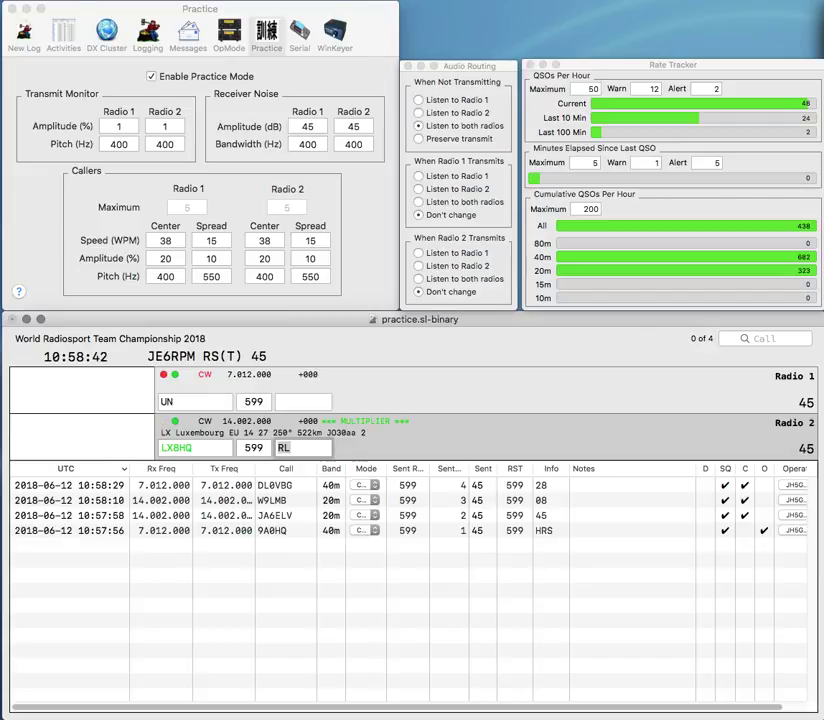
key("Return")
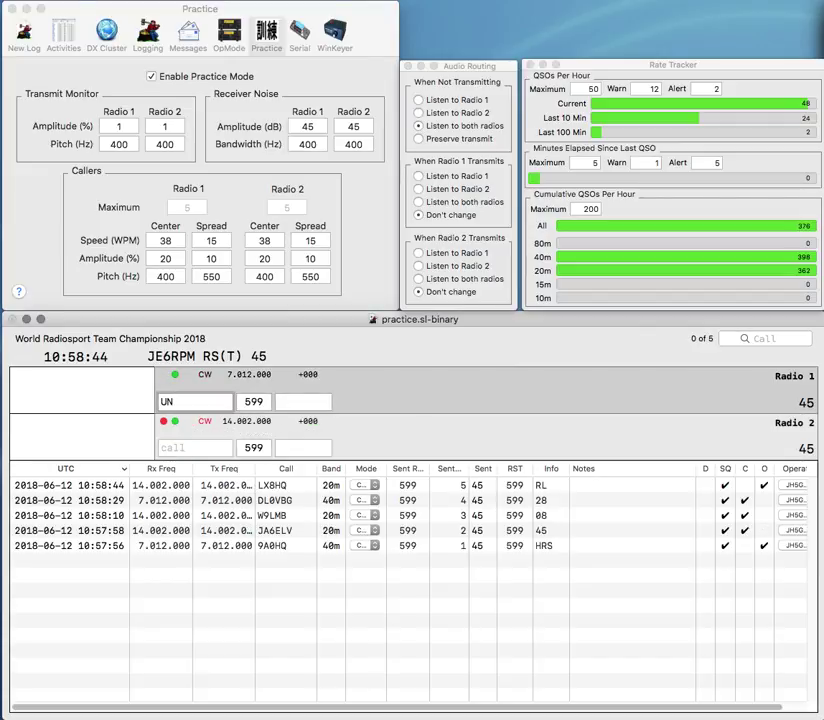
type("7LDR")
key("Return")
type("JA1")
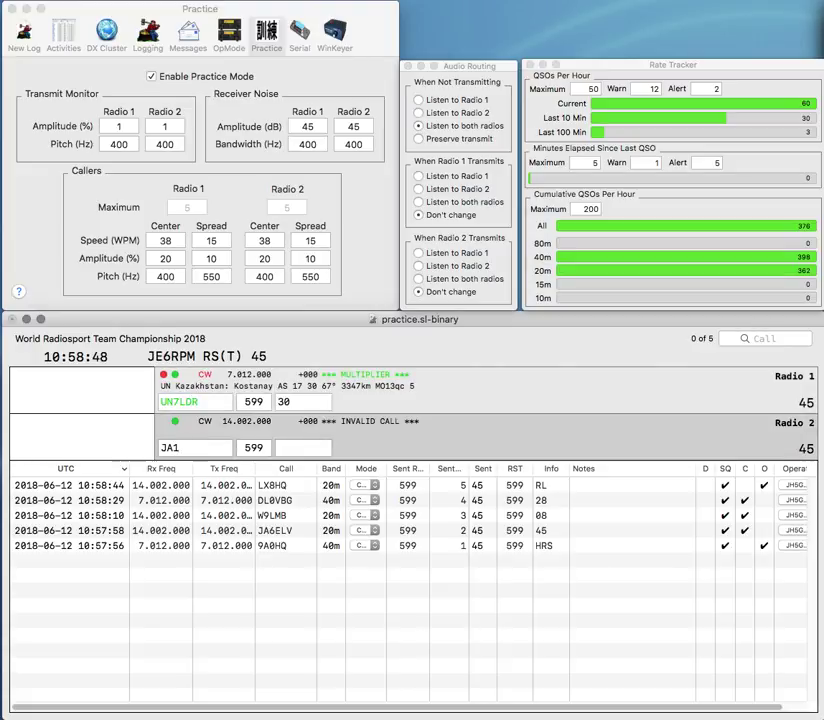
key("Return")
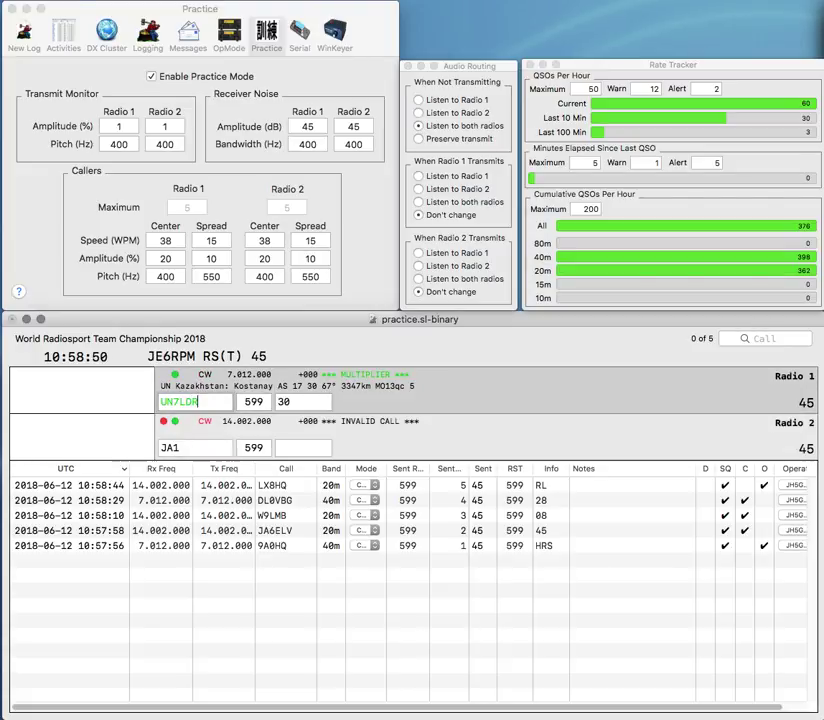
key("Return")
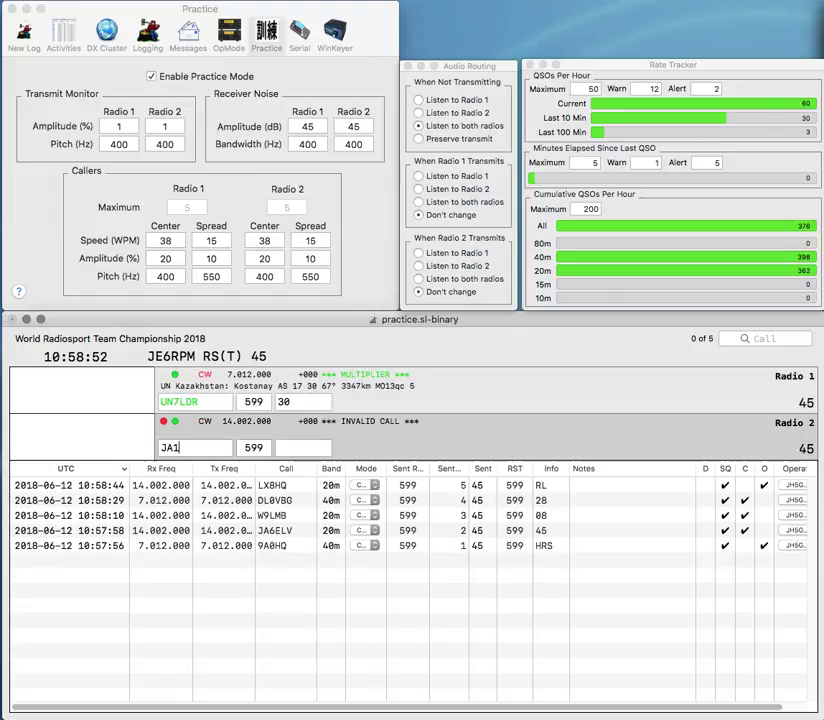
key("BackSpace")
type("2")
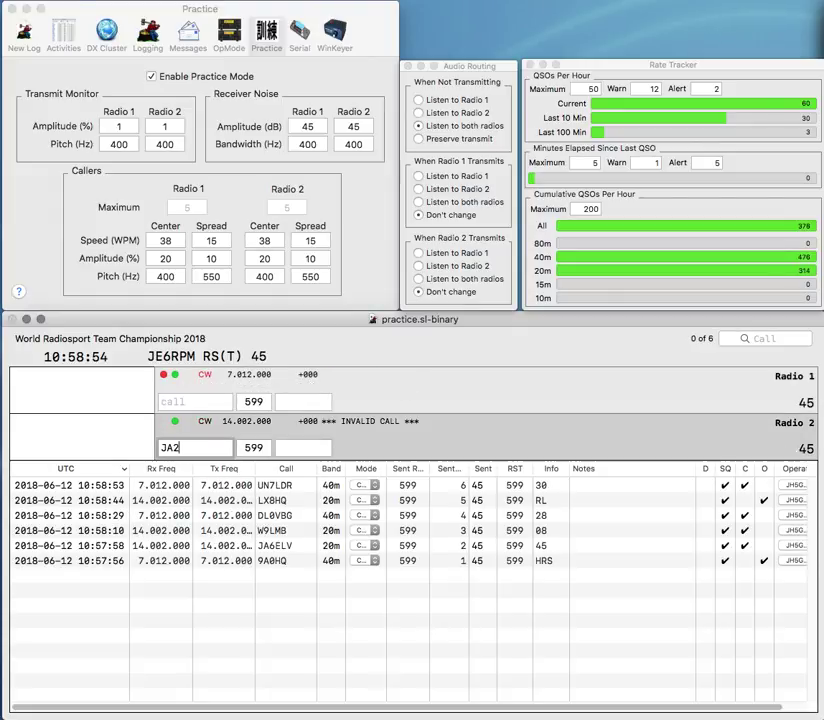
type("KVB")
key("Return")
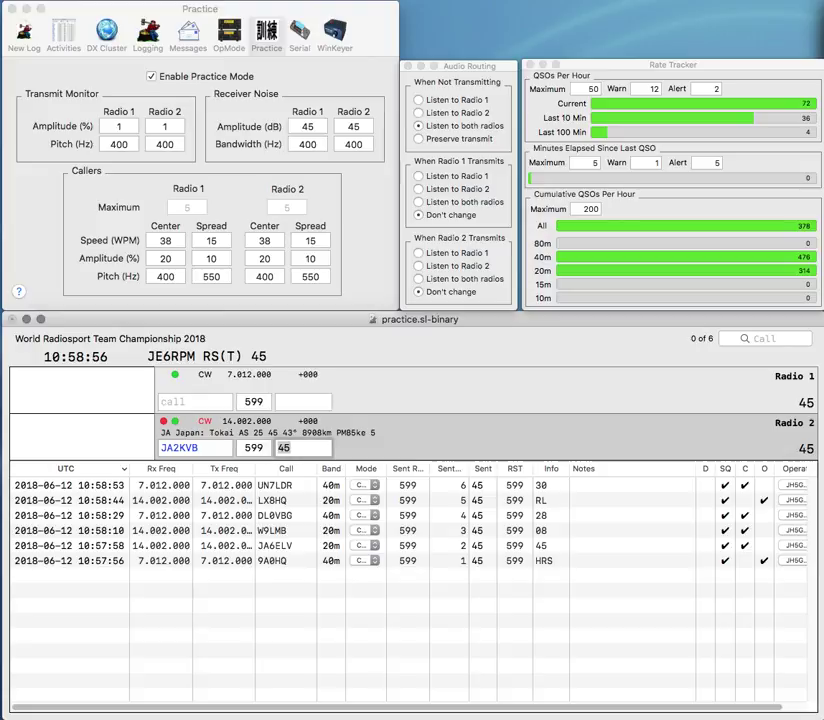
Step: Enter the partial call HUV/8 on Radio 1 and send it
type("HUV/")
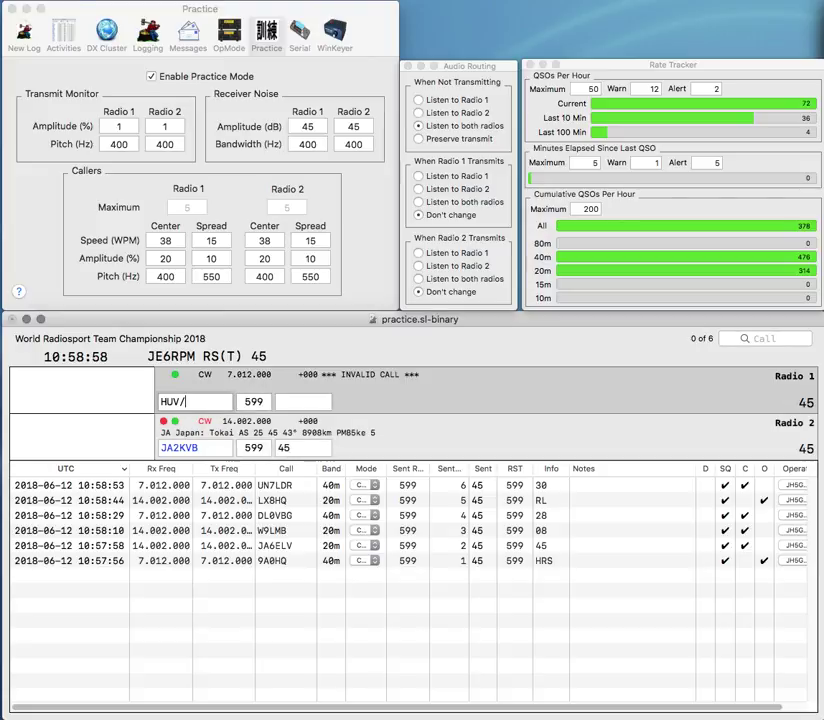
type("9")
key("BackSpace")
type("8")
key("Return")
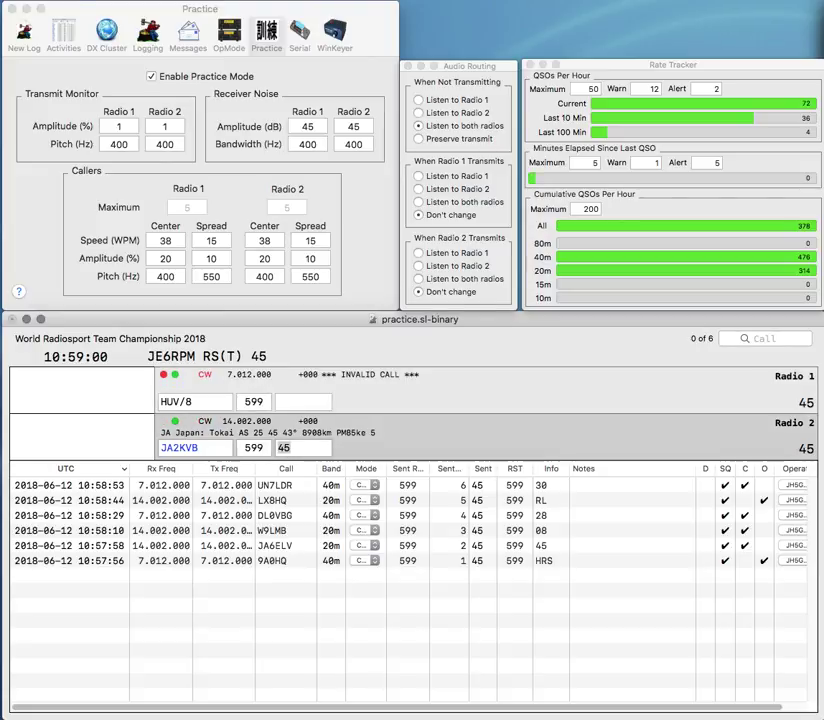
key("Return")
key("ctrl+a")
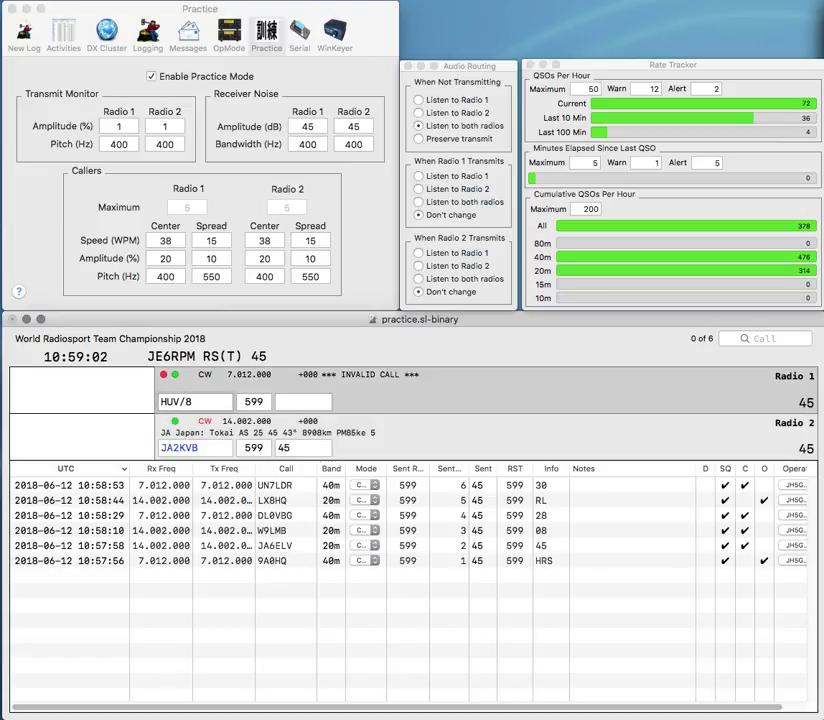
type("UA9")
key("Delete")
type("S")
key("Return")
type("20")
key("Return")
Step: Enter VK7WI with exchange 59 on Radio 2, and log UA9SUV/8 on Radio 1
type("VK")
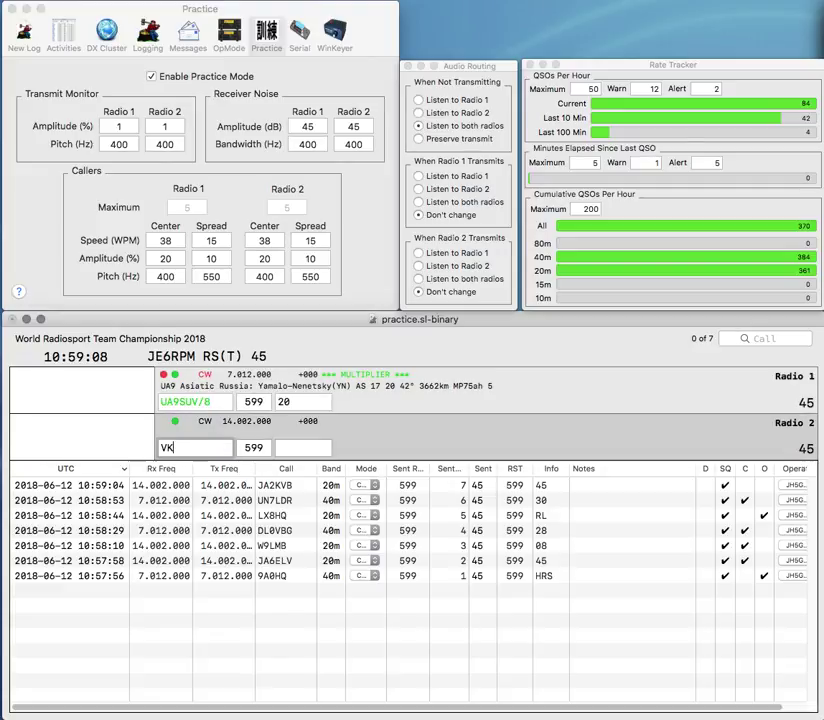
type("7WI")
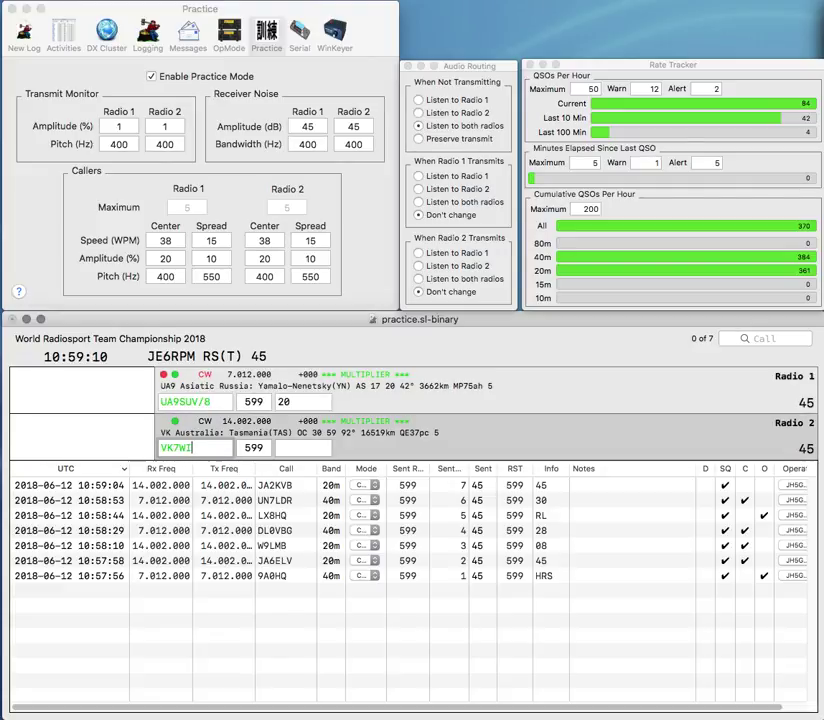
key("Return")
type("59")
key("Return")
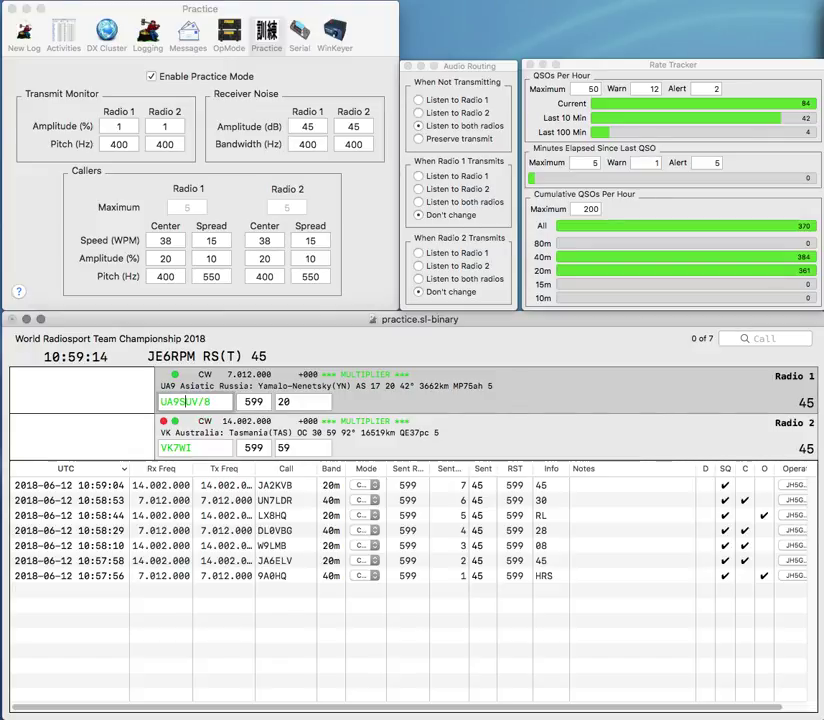
key("Return")
Step: Set the received exchange for VK7WI on Radio 2 to WIA and log the contact
key("Tab")
type("IWIA")
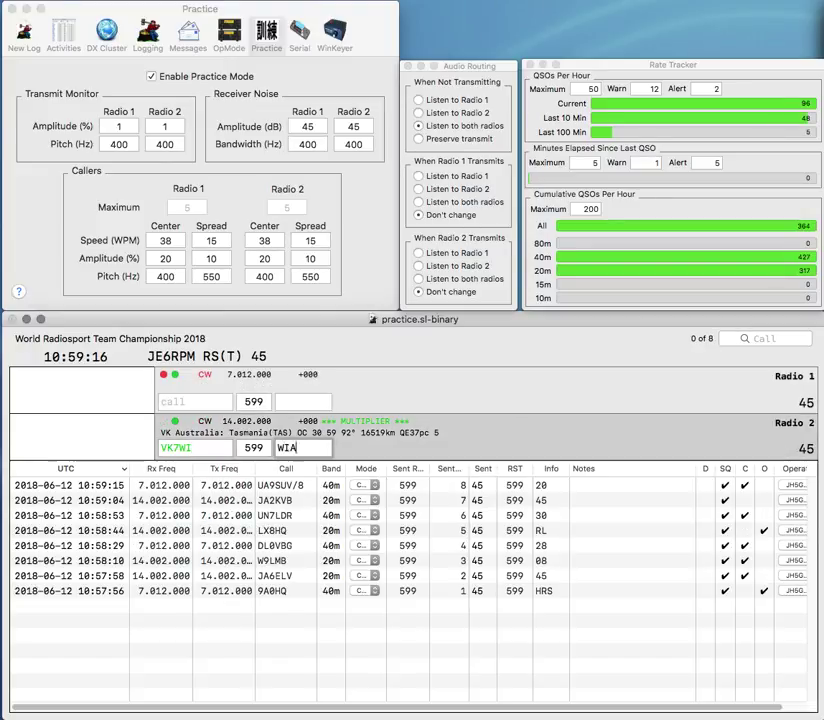
key("Return")
Step: Enter the partial calls OL on Radio 1 and U0YS on Radio 2, sending each
type("OL")
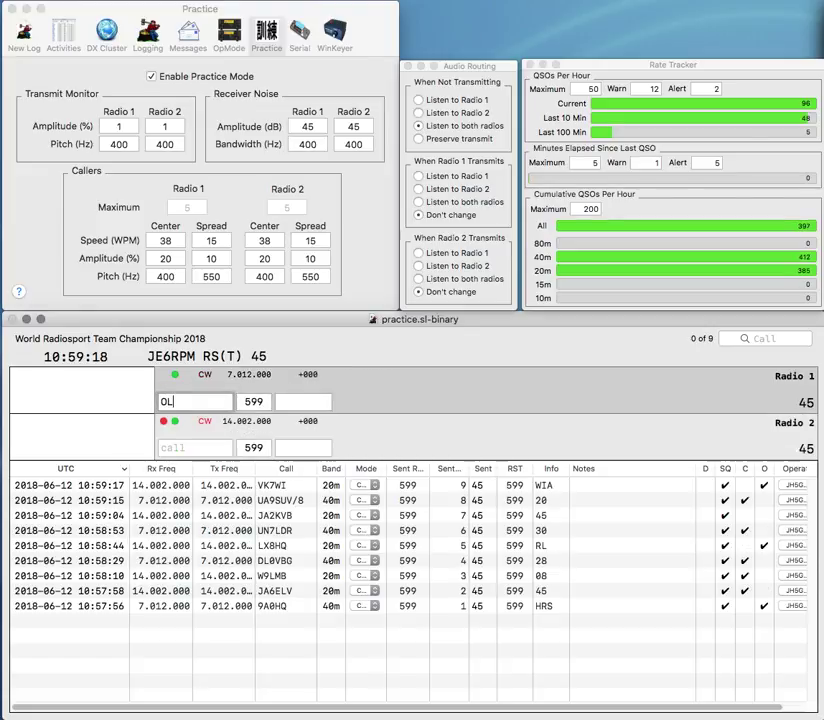
key("Return")
type("U0YS")
key("Return")
Step: Complete the Radio 1 call as OL5HQ and correct the Radio 2 call to HU0YS, sending the exchange on each
type("5HQ")
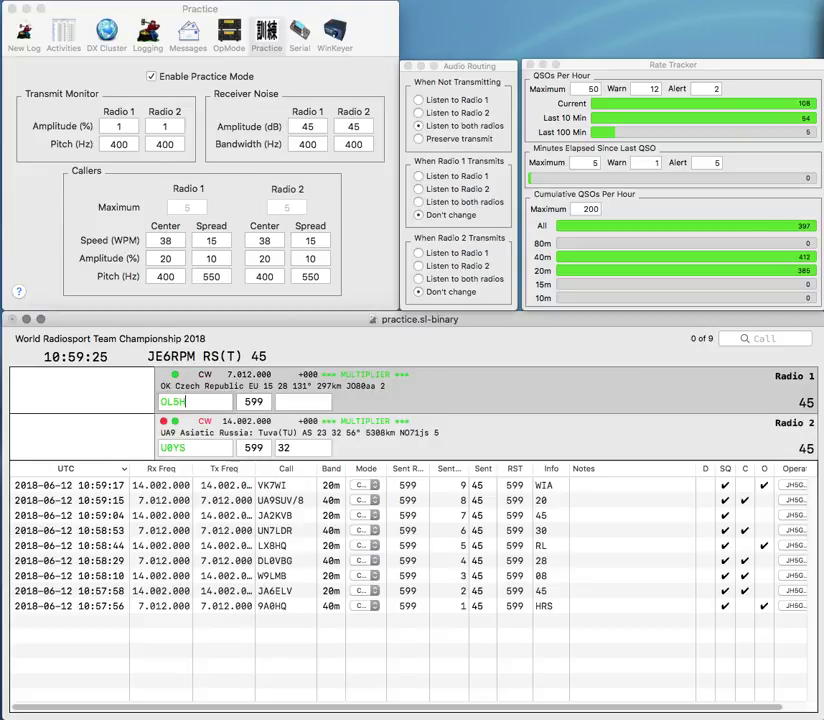
key("Return")
key("Home")
type("Y")
key("BackSpace")
type("H")
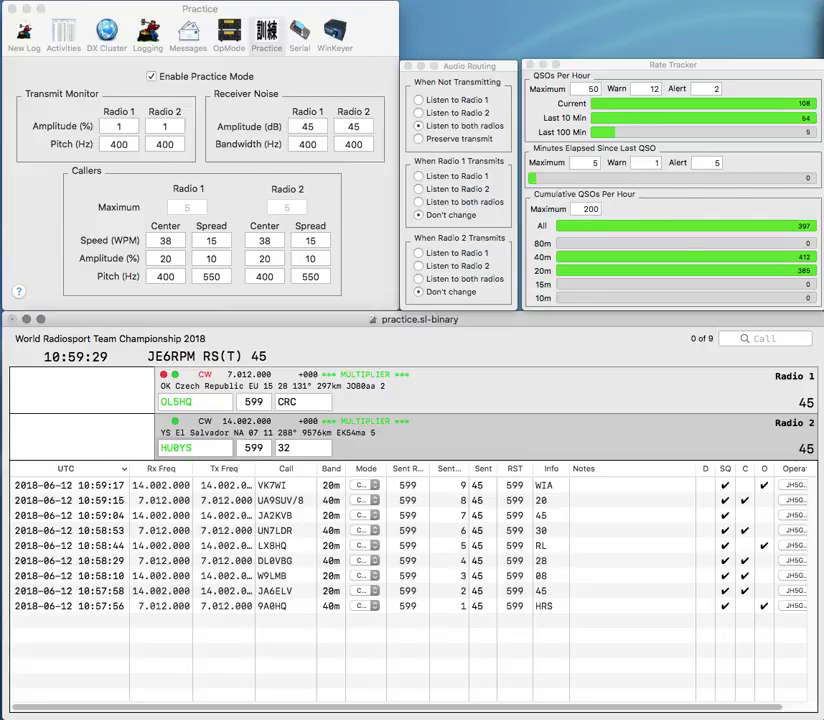
key("Return")
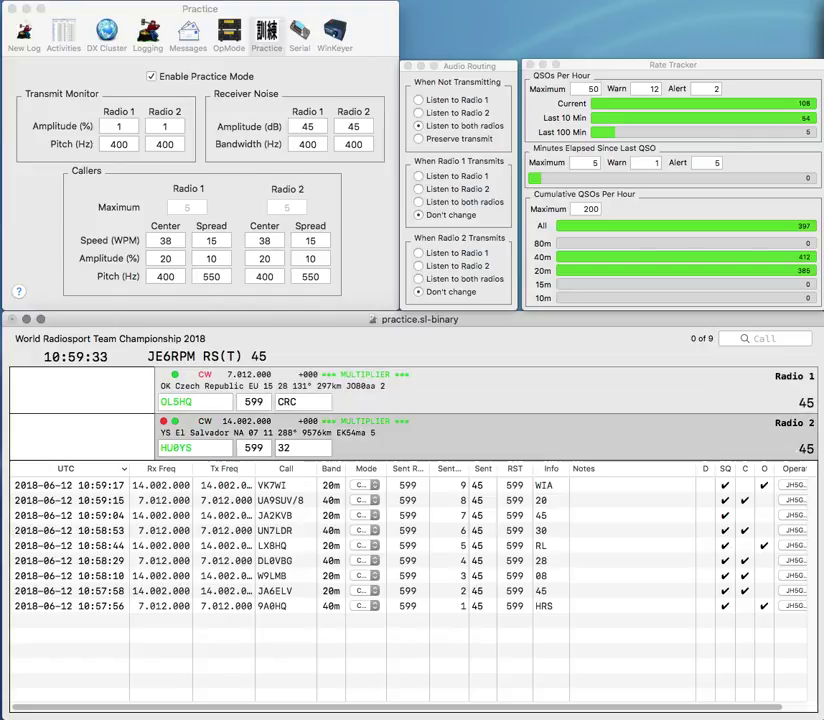
key("Return")
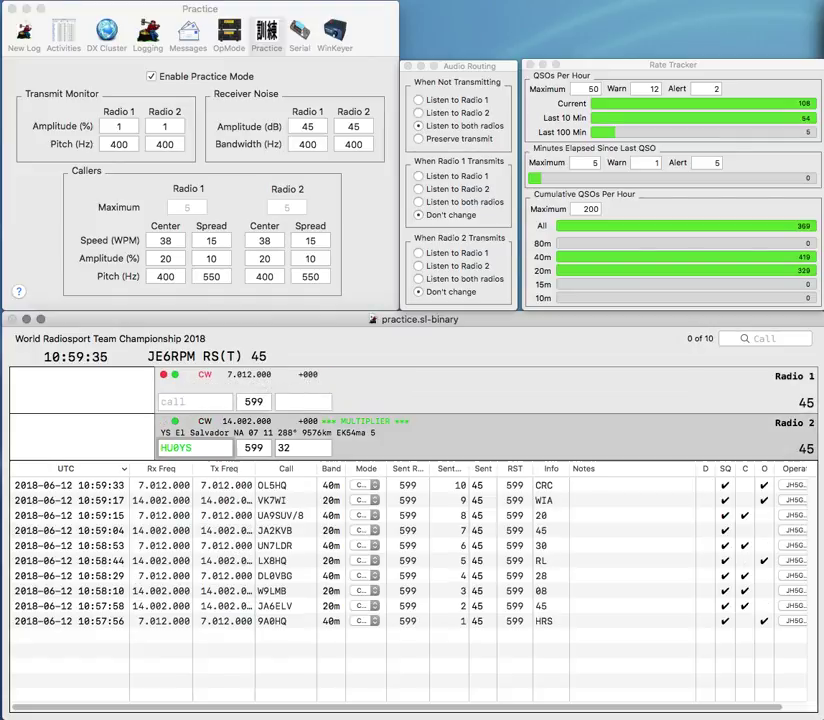
key("Tab")
type("CRAS")
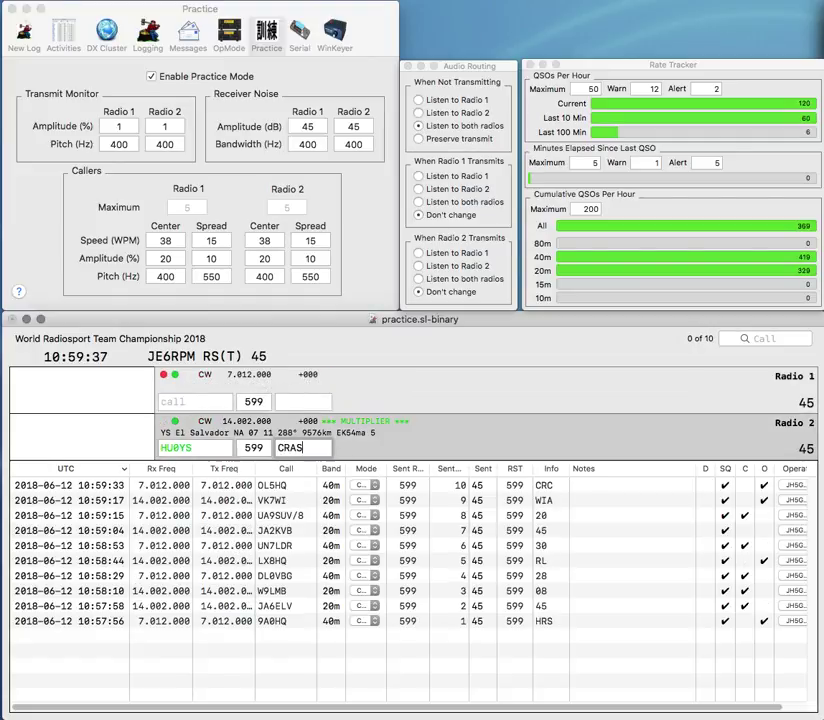
key("Return")
Step: Enter the partial calls XG on Radio 1 and KZD on Radio 2, sending each
type("X")
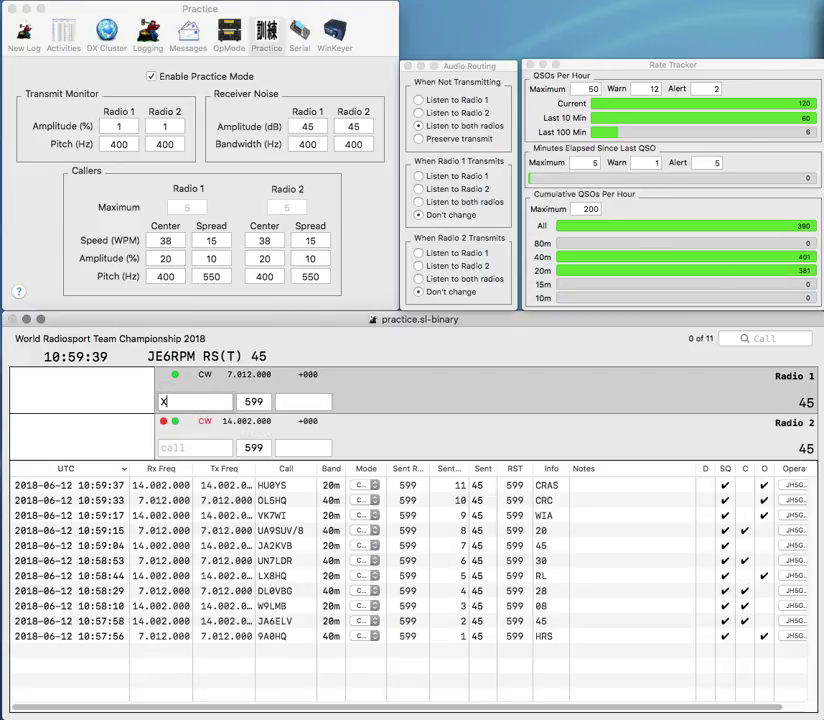
type("G")
key("Return")
type("K")
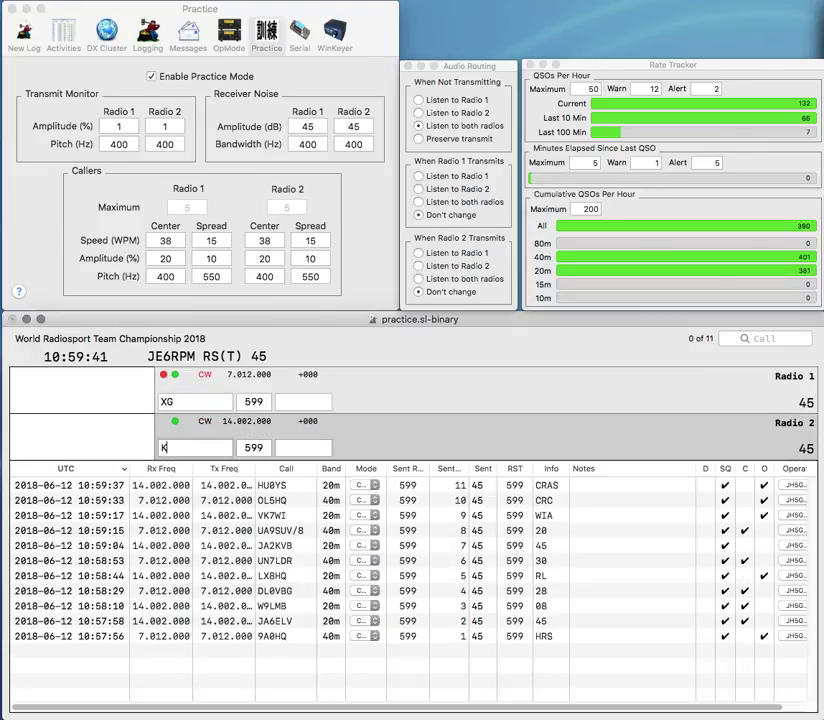
type("ZD")
key("Return")
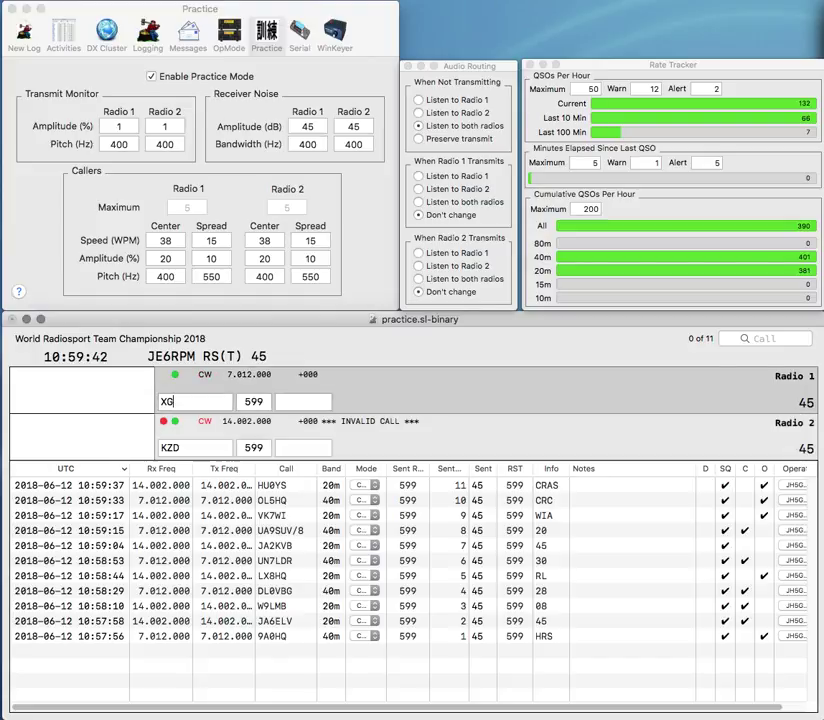
Step: Complete the Radio 1 call as R9XG and send the exchange
type("9")
type("R")
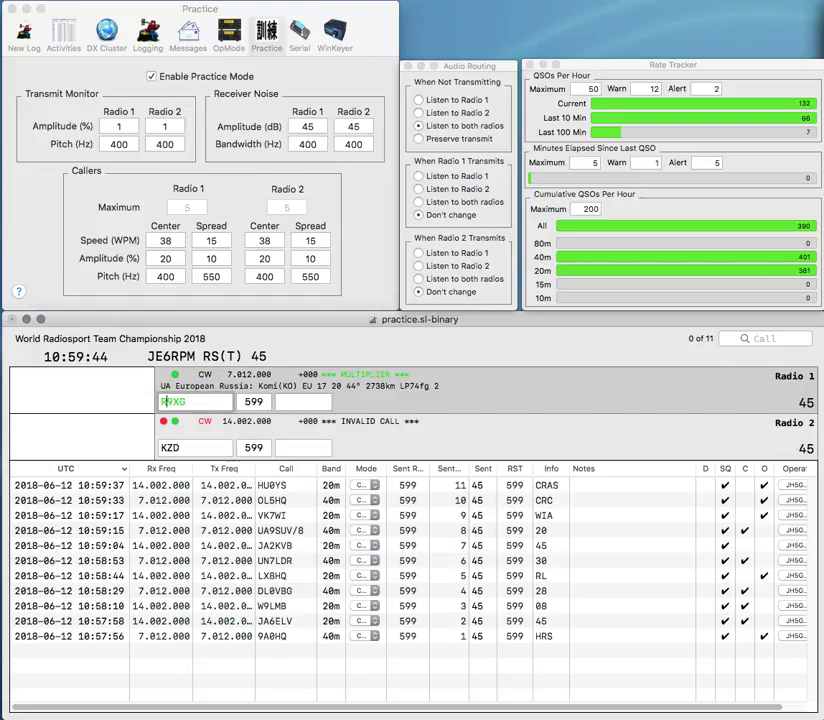
key("Return")
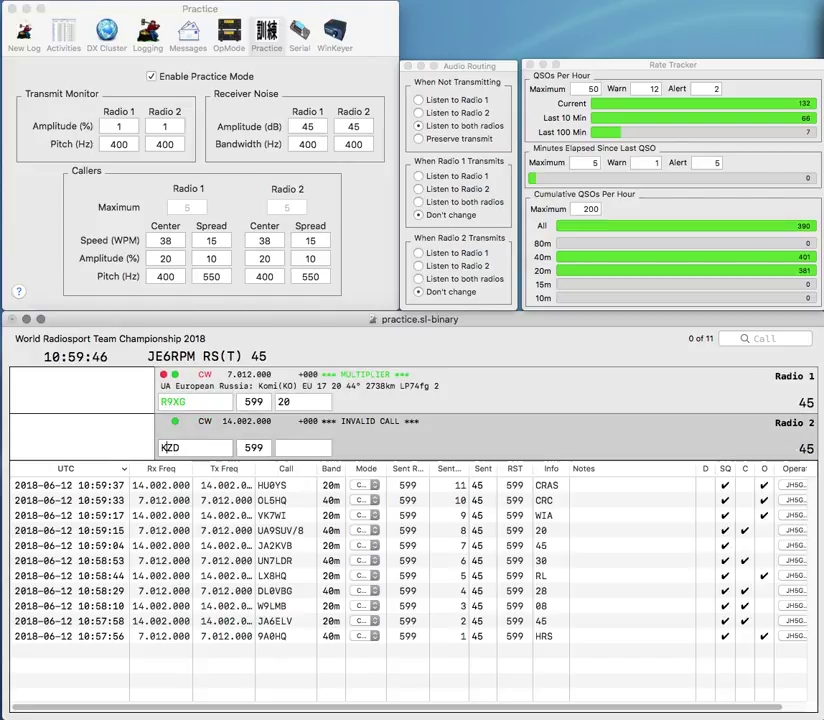
key("BackSpace")
key("BackSpace")
type("EZ")
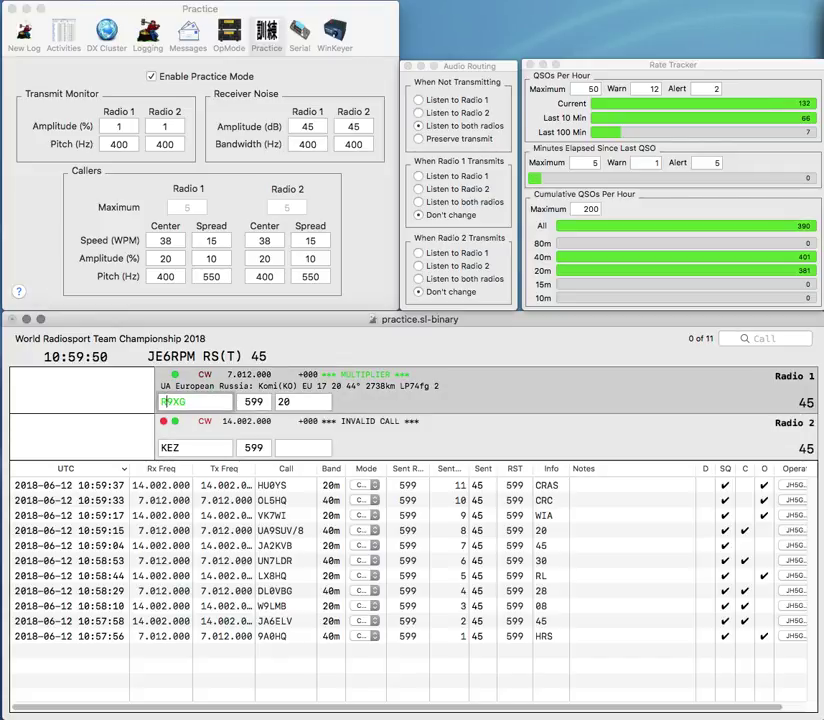
key("Return")
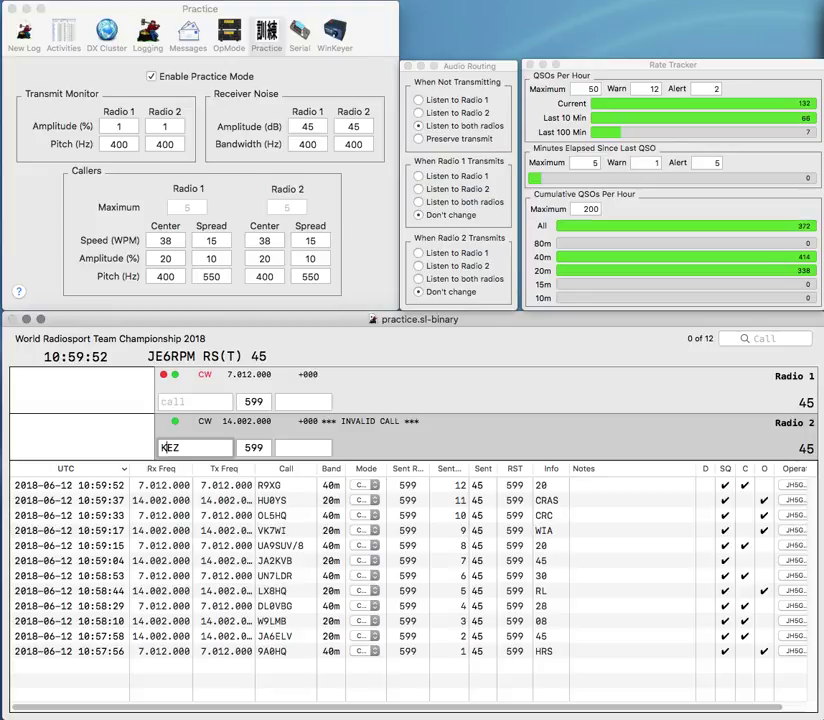
type("Z5")
key("Right")
key("Right")
key("BackSpace")
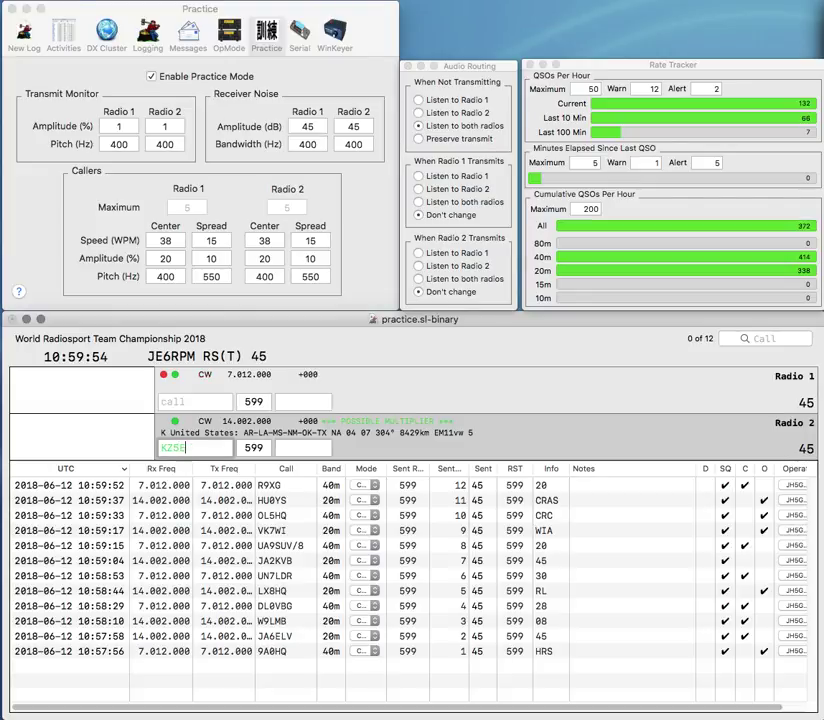
type("D")
key("Return")
Step: Log KZ5ED on Radio 2, and enter DL9RAR on Radio 1 with its exchange sent
type("R")
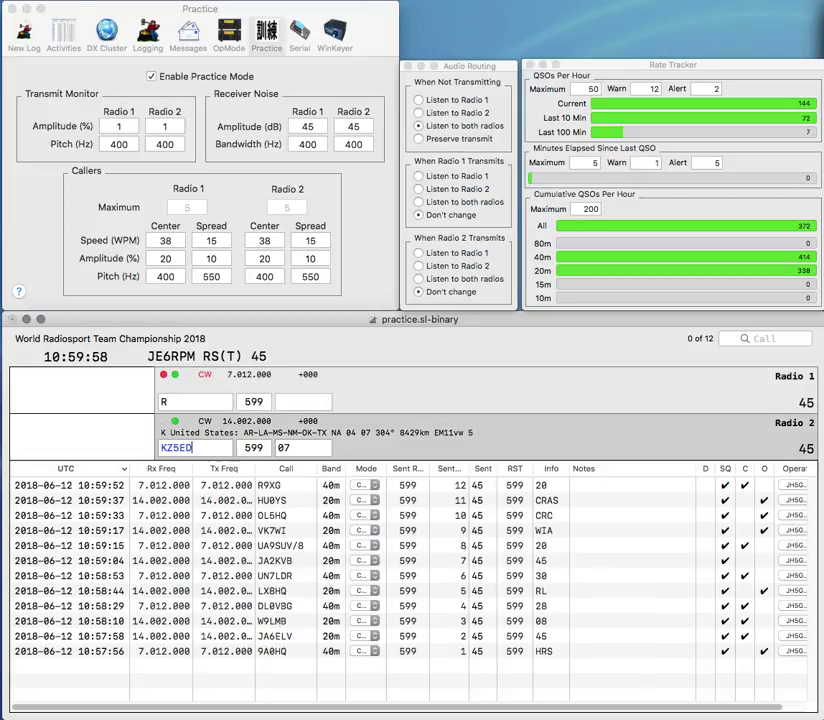
key("Return")
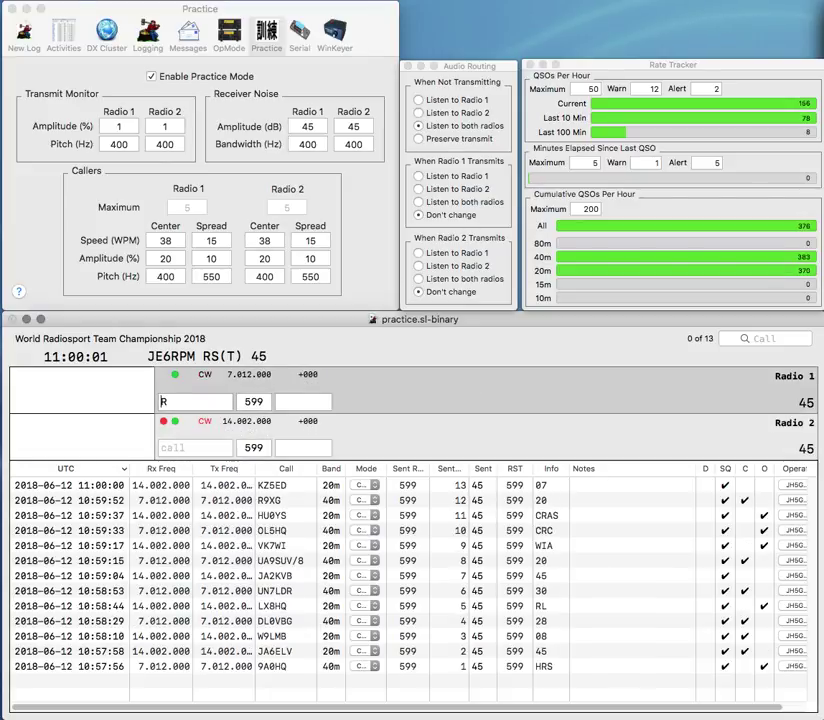
type("DL9R")
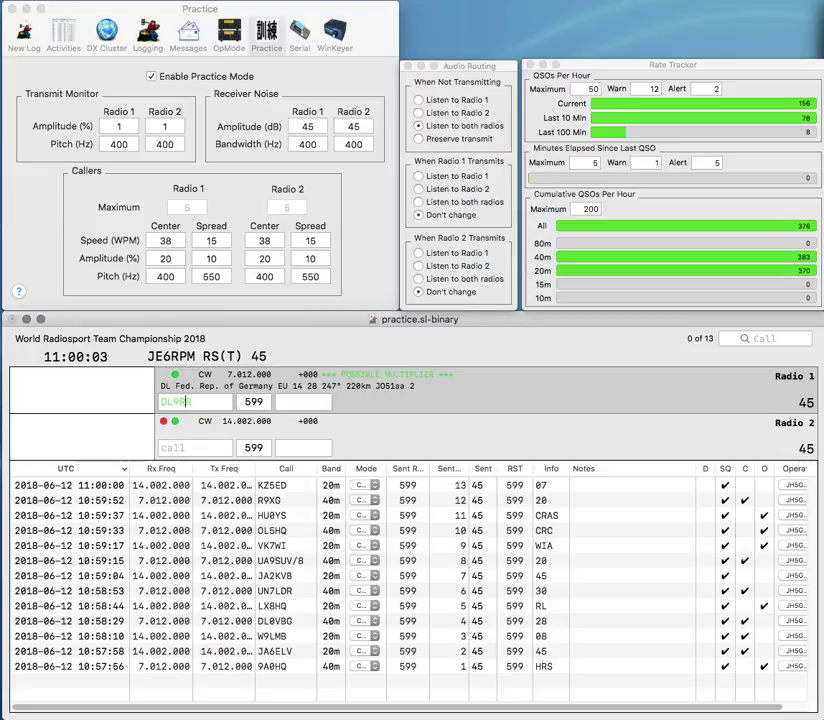
type("A")
type("R")
key("Return")
key("backslash")
type("K")
key("backslash")
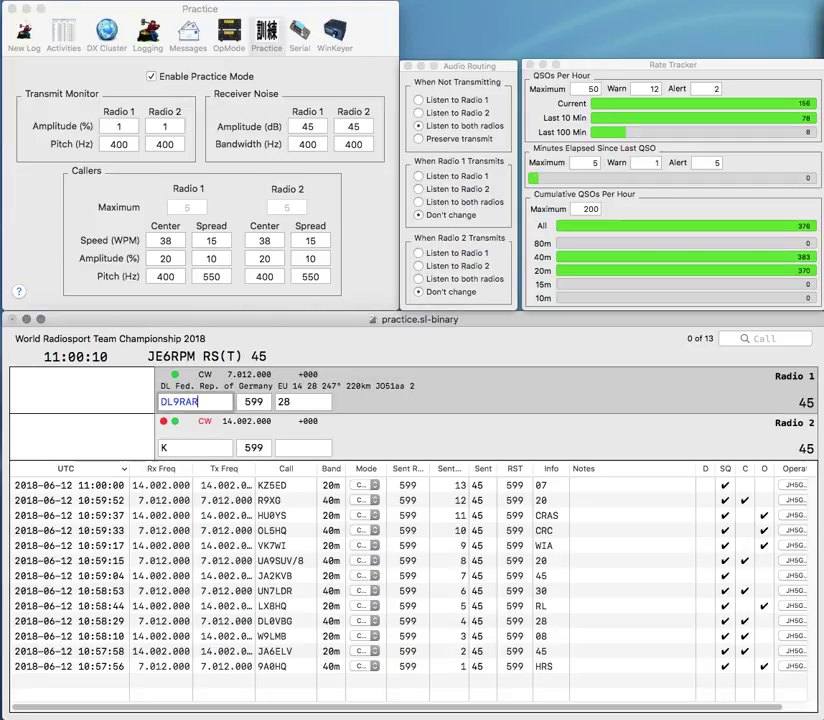
key("Return")
type("B7")
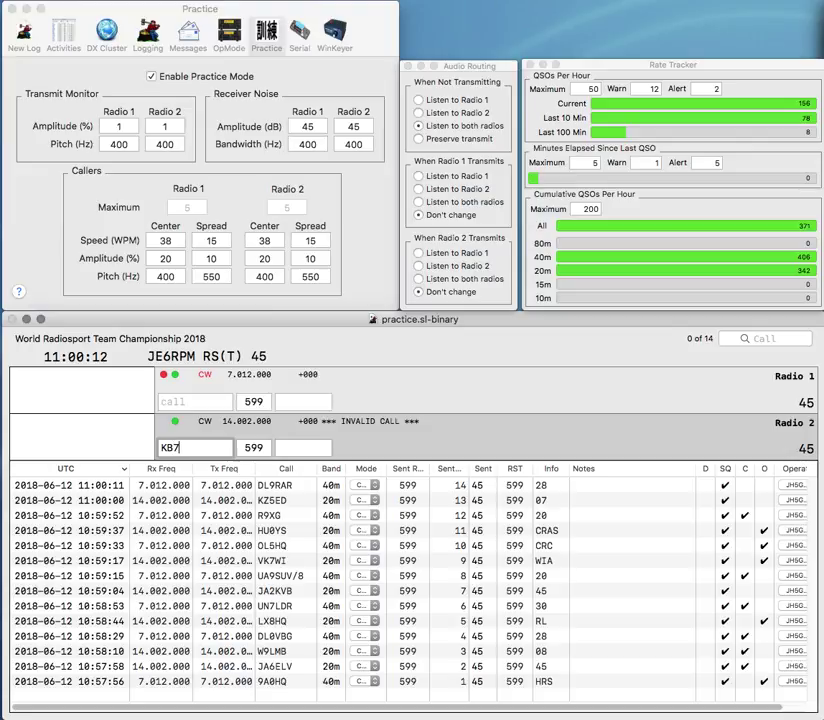
type("LUQ")
key("Return")
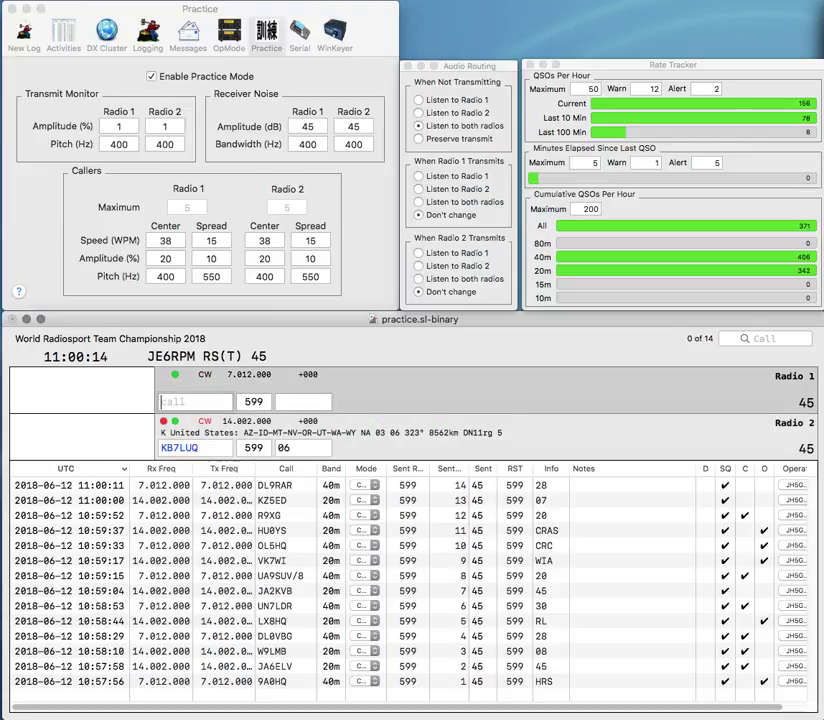
type("HQ")
key("Return")
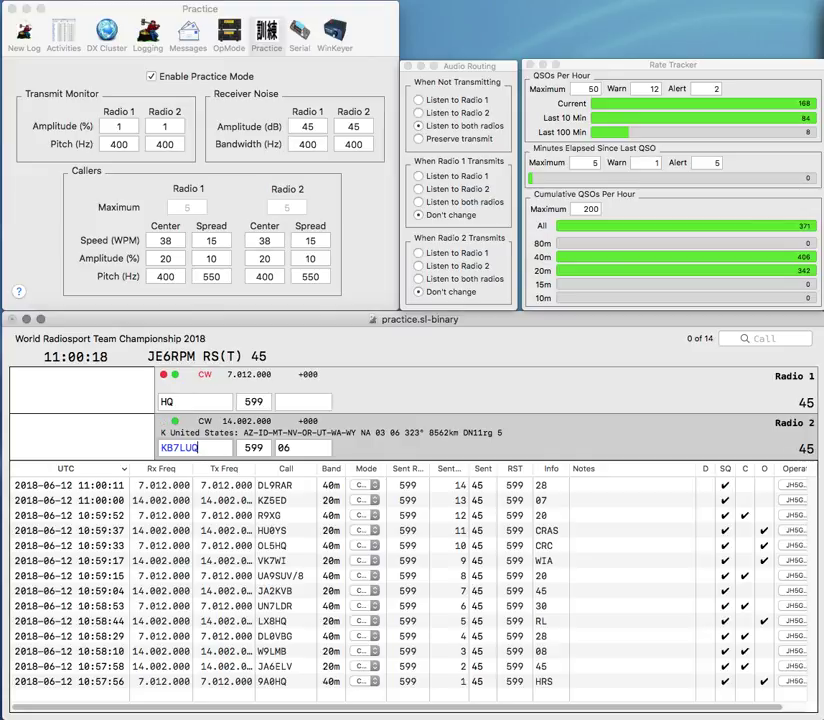
key("Left")
key("Left")
key("BackSpace")
type("R")
key("Return")
Step: Complete the Radio 1 call as TI9HQ and send the exchange
key("Left")
key("Left")
type("IT9")
key("BackSpace")
key("BackSpace")
key("BackSpace")
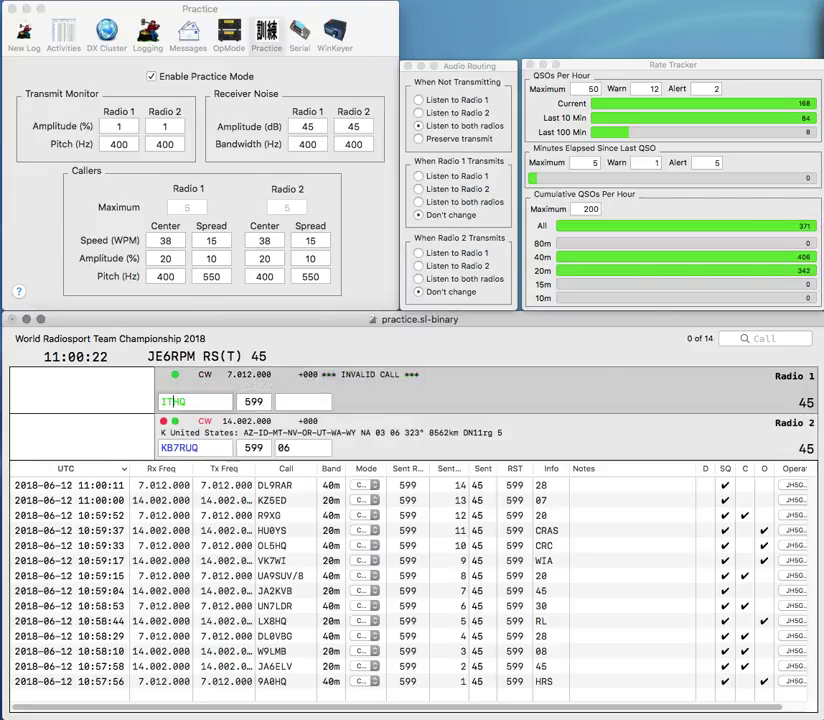
type("TTI98")
key("BackSpace")
key("Return")
key("Return")
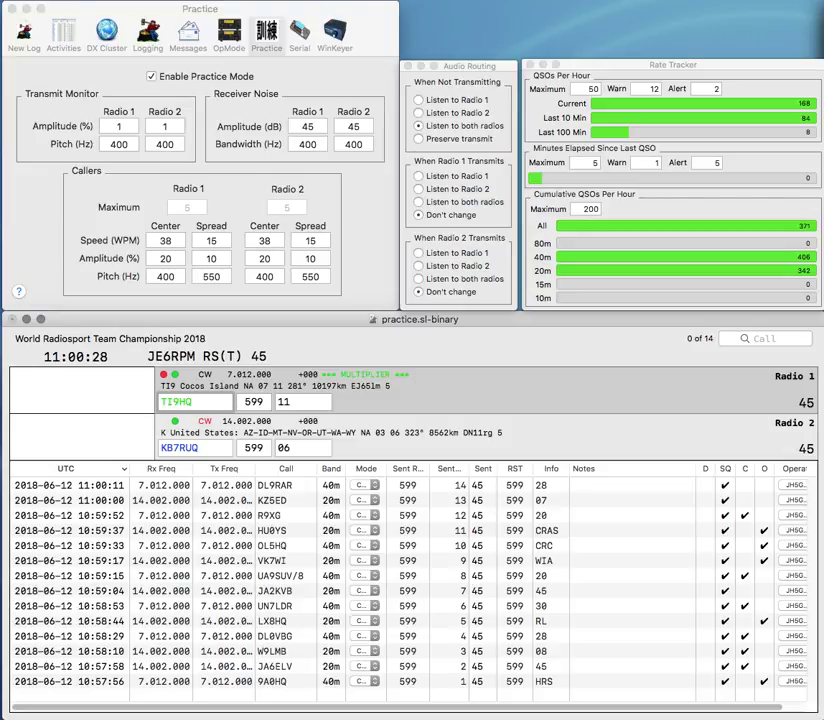
key("BackSpace")
type("0")
key("Return")
Step: Enter the partial call O on Radio 2, and log TI0HQ on Radio 1 with exchange RCCR
type("O")
key("grave")
key("BackSpace")
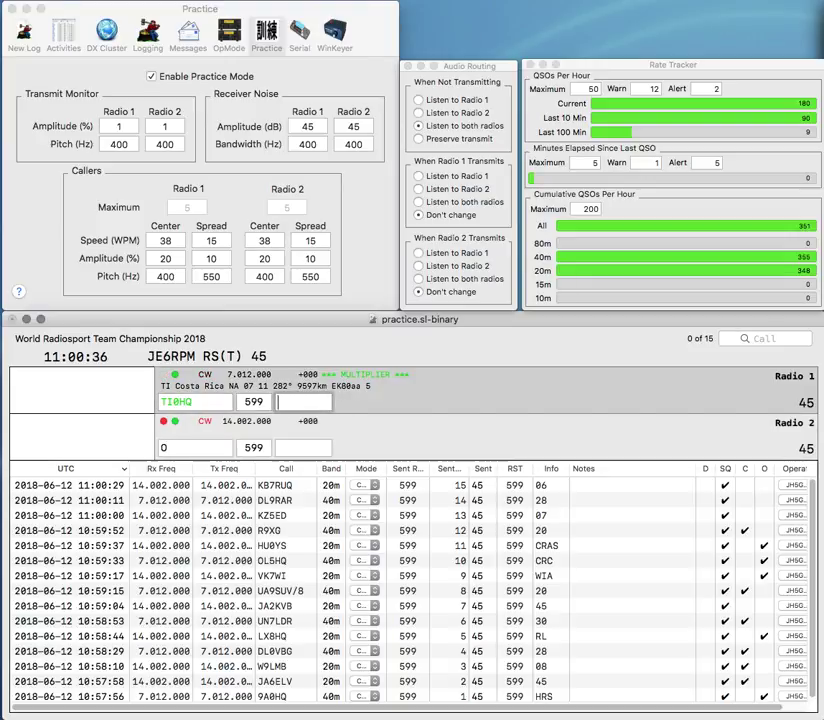
type("RASC")
key("BackSpace")
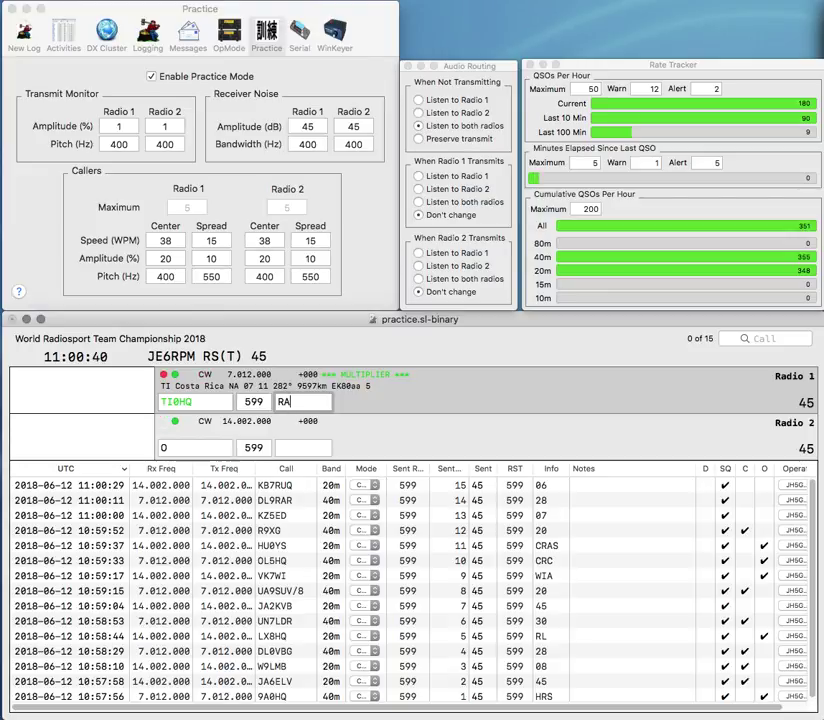
key("BackSpace")
type("CR")
key("BackSpace")
key("BackSpace")
type("R")
key("BackSpace")
key("BackSpace")
type("CR")
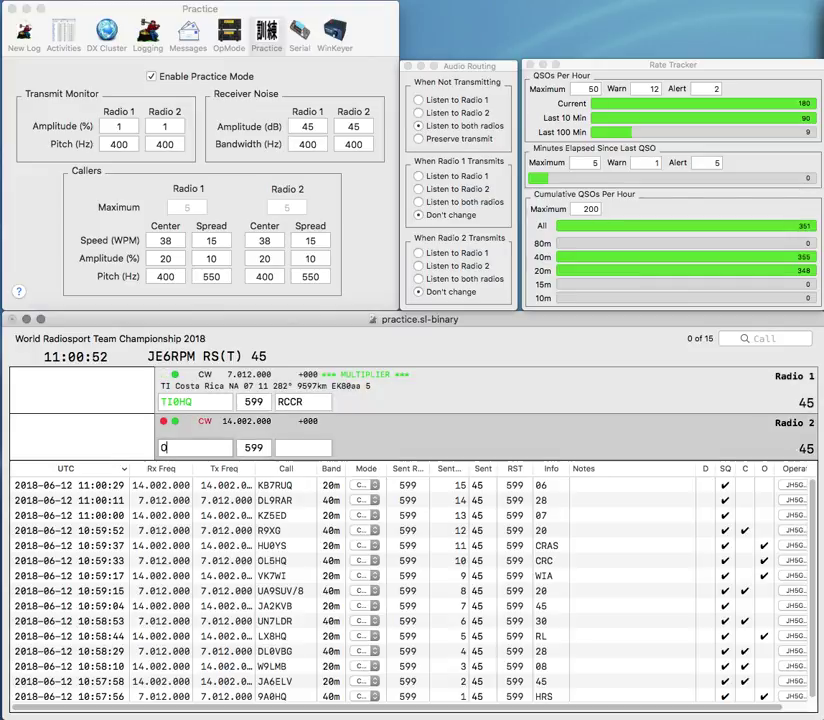
key("Return")
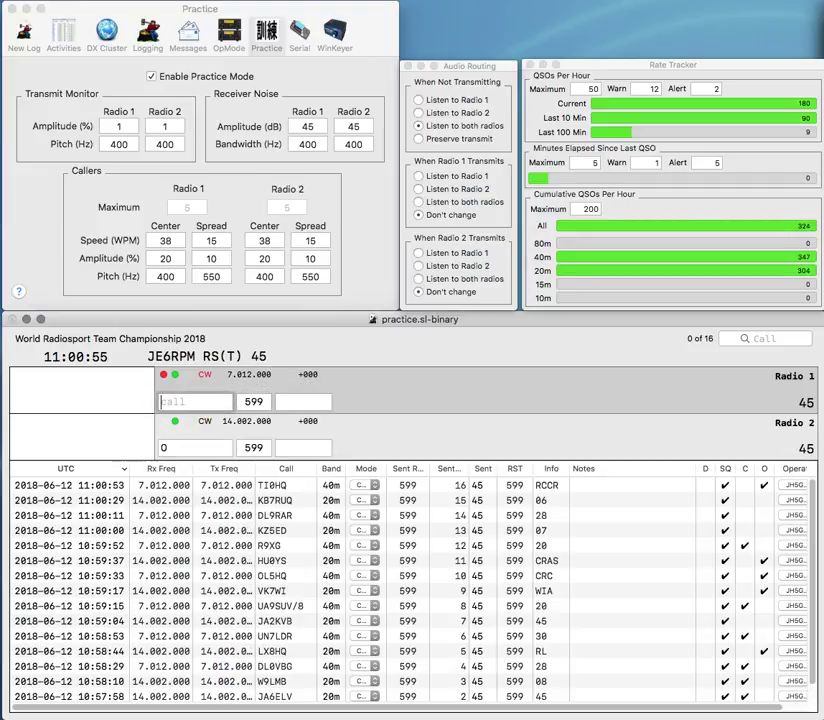
Step: Replace the Radio 2 partial call with HQ and send it, and enter the partial call AM on Radio 1
key("Down")
type("H")
key("BackSpace")
key("BackSpace")
type("HH")
key("BackSpace")
type("Q")
key("Return")
key("Up")
type("AM")
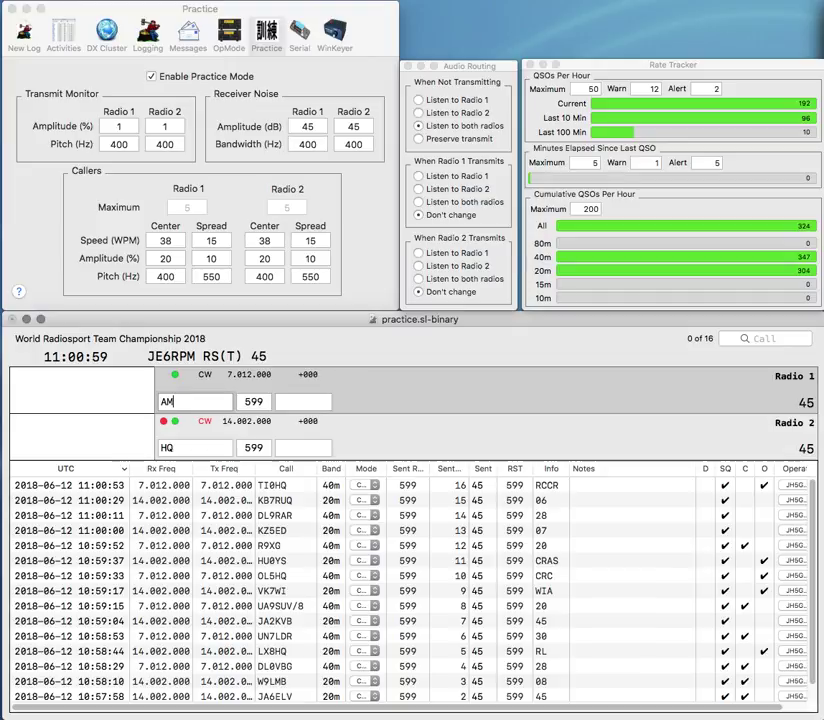
Step: Complete the calls as OM8HQ on Radio 2 and YV5AM on Radio 1, and log them with exchanges SARA and R2
key("Down")
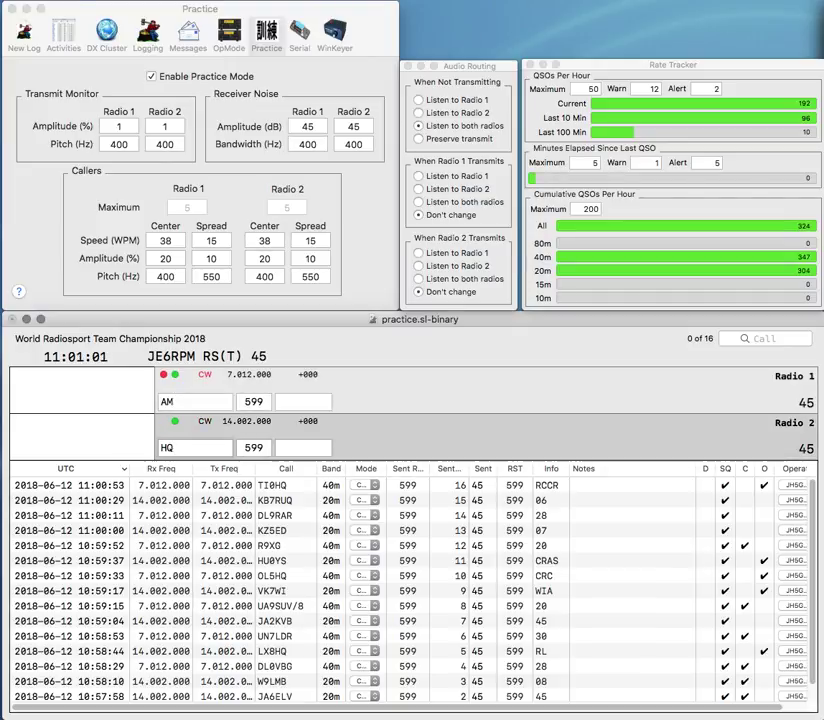
type("OM8")
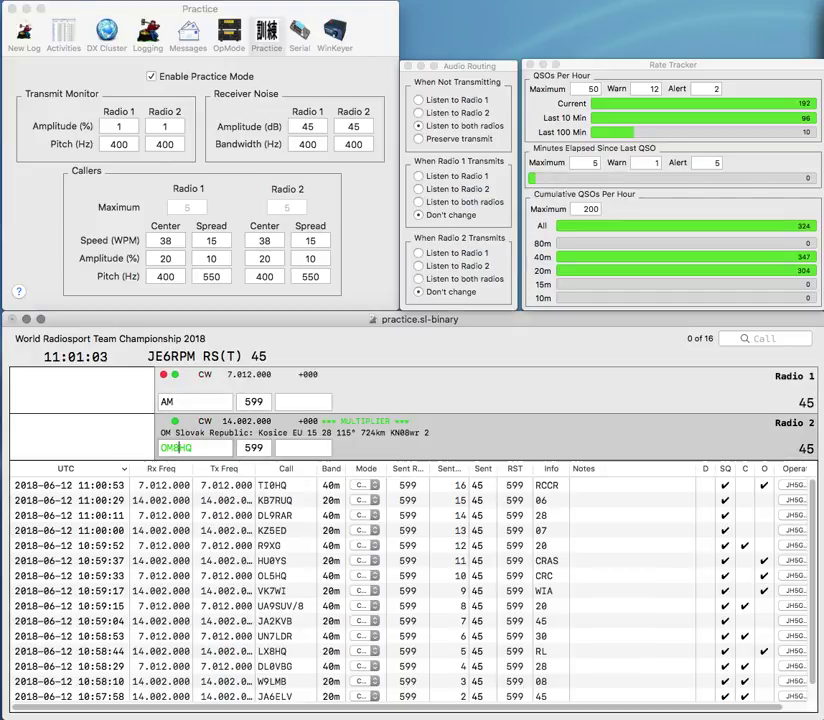
type("YV5")
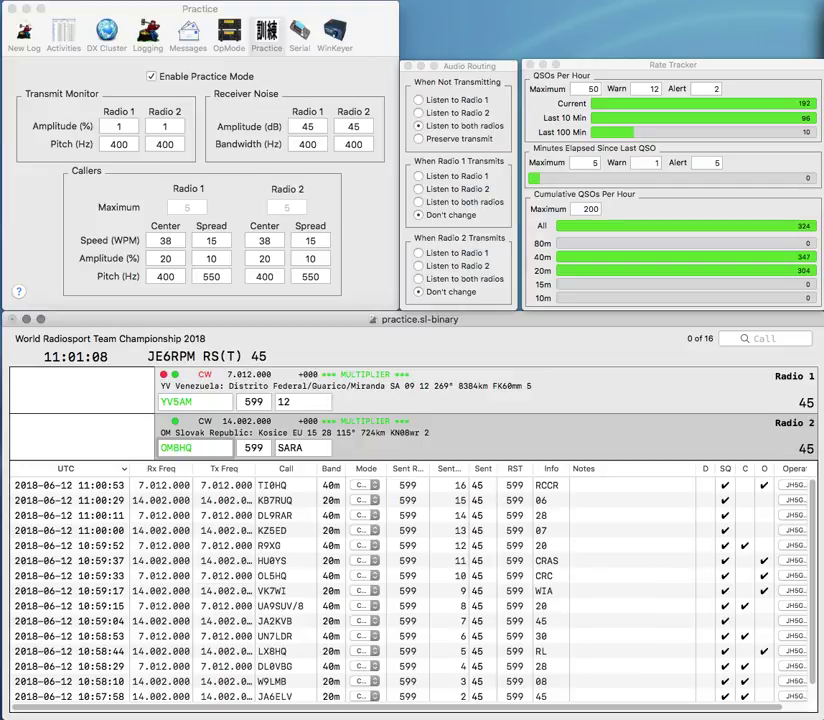
key("Return")
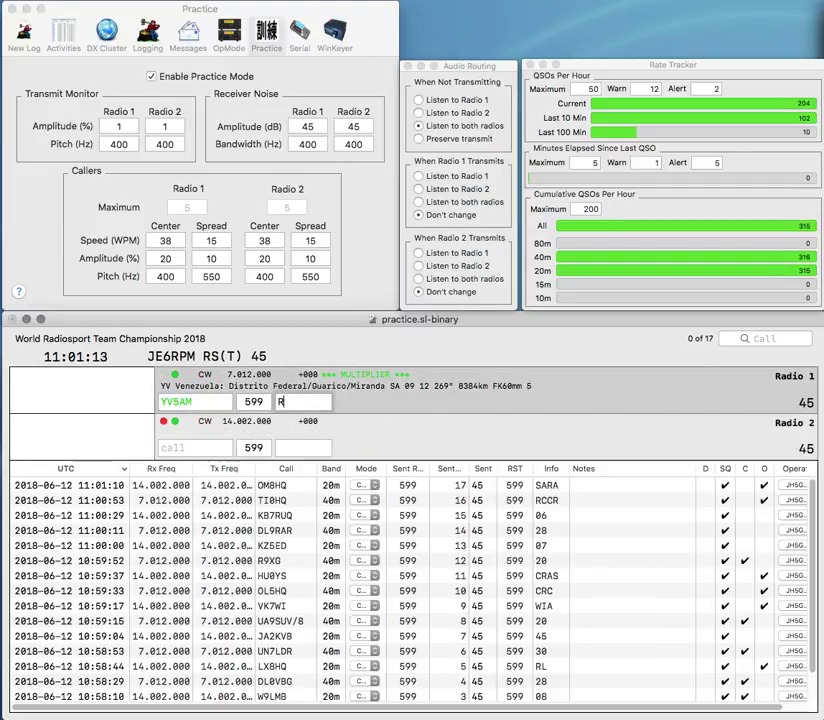
key("Return")
type("ZL2AZ")
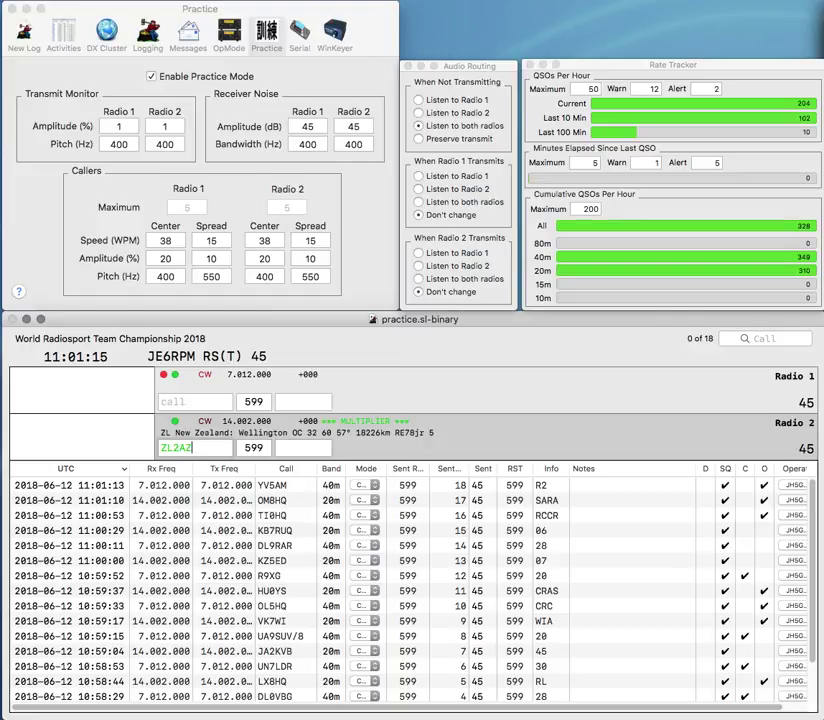
key("Return")
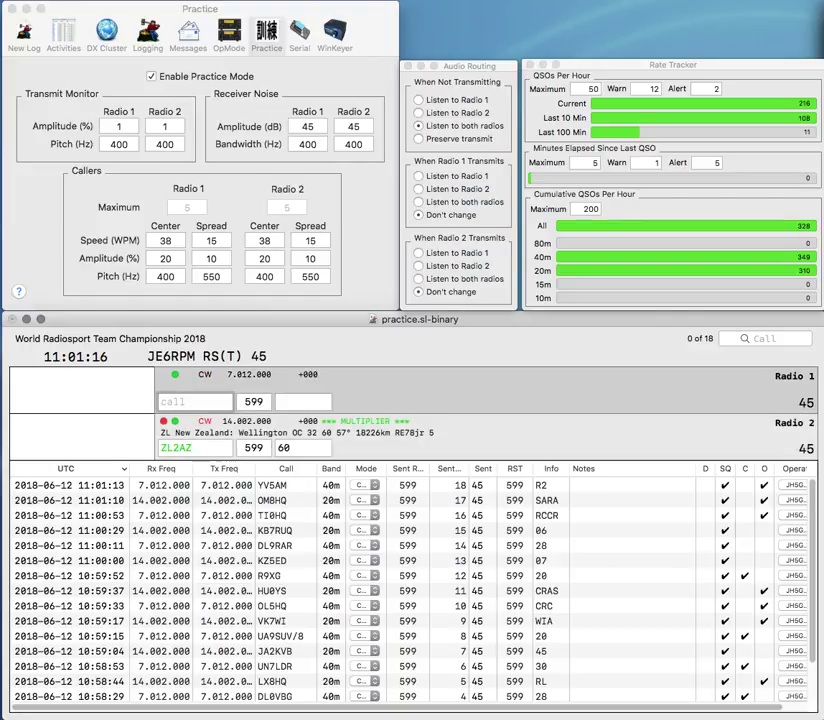
type("7HQ")
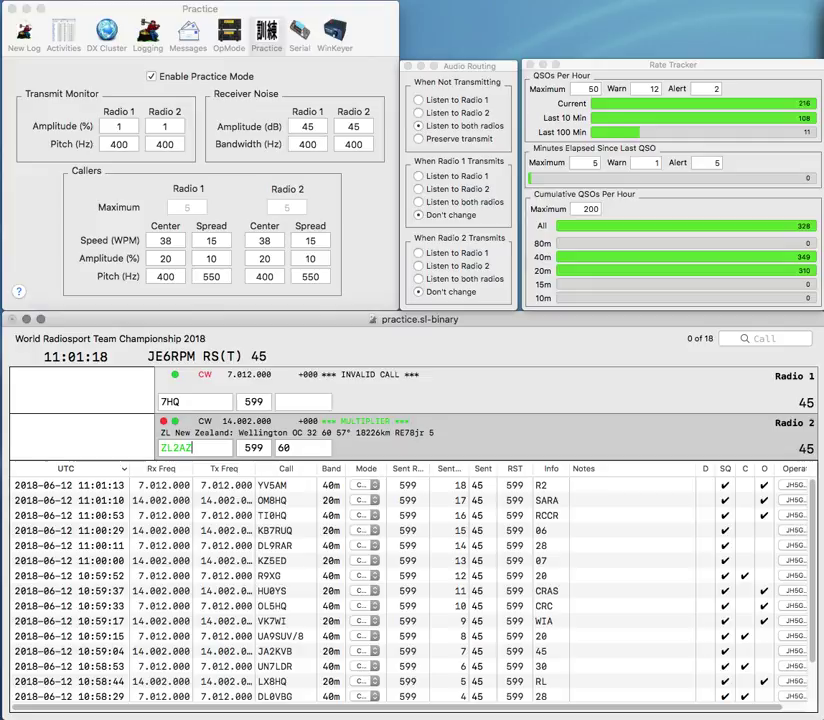
key("Tab")
type("R3")
key("Return")
key("Return")
Step: Complete the Radio 1 call as ER7HQ and send it, and enter the partial call WAW on Radio 2
type("ER")
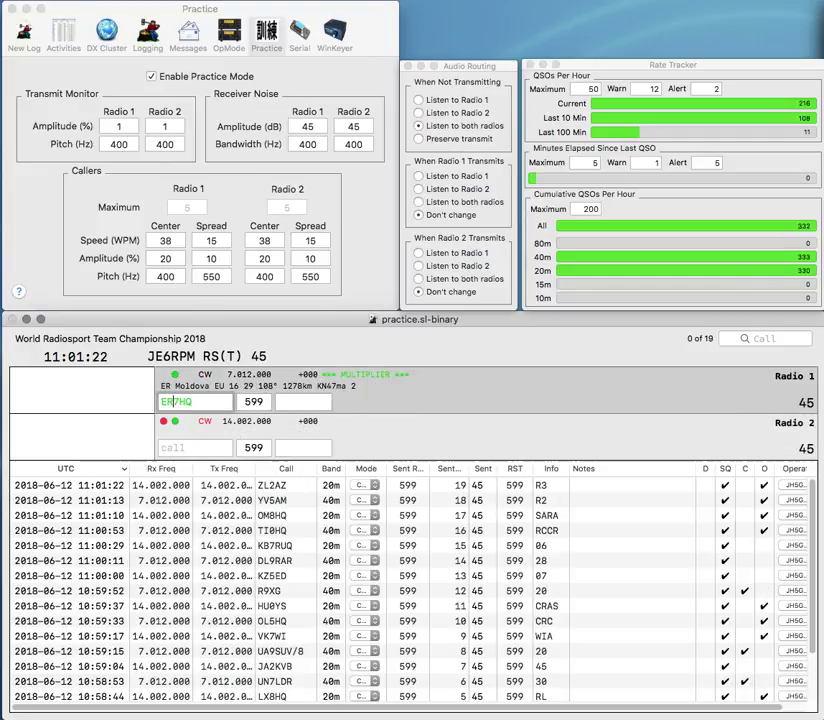
key("Return")
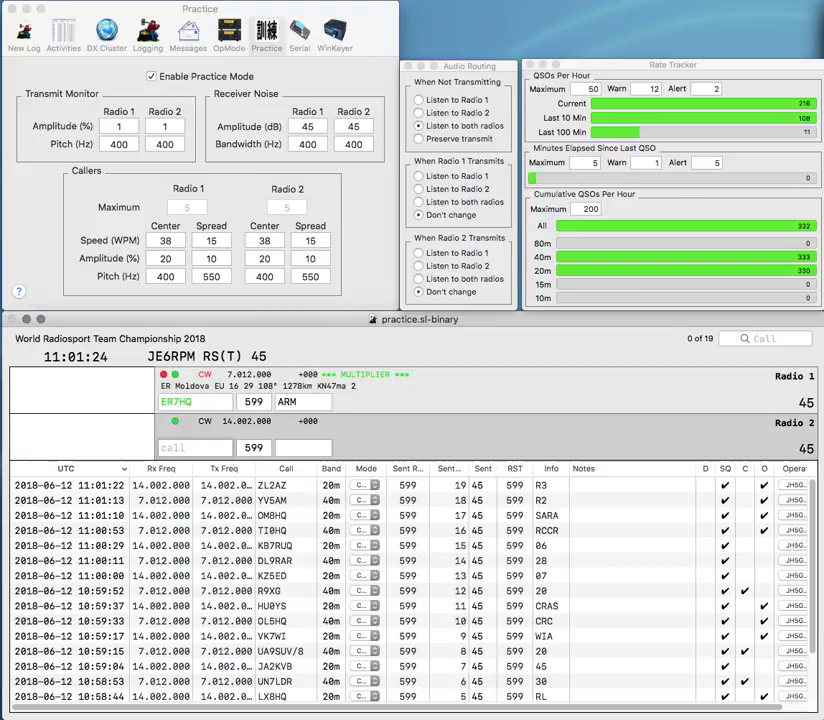
type("K")
key("BackSpace")
type("WAW")
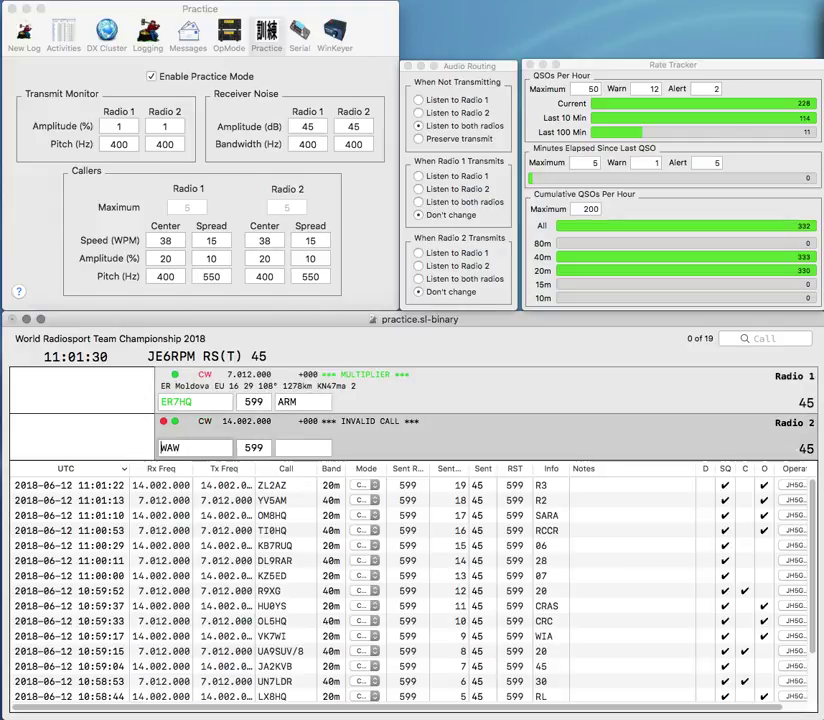
left_click(161, 447)
type("ES33")
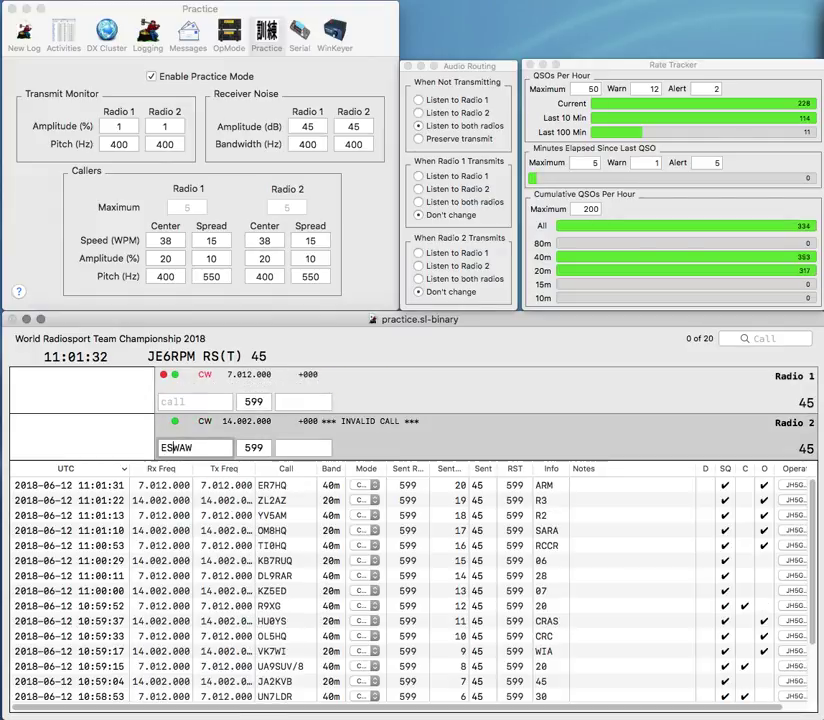
key("BackSpace")
key("Return")
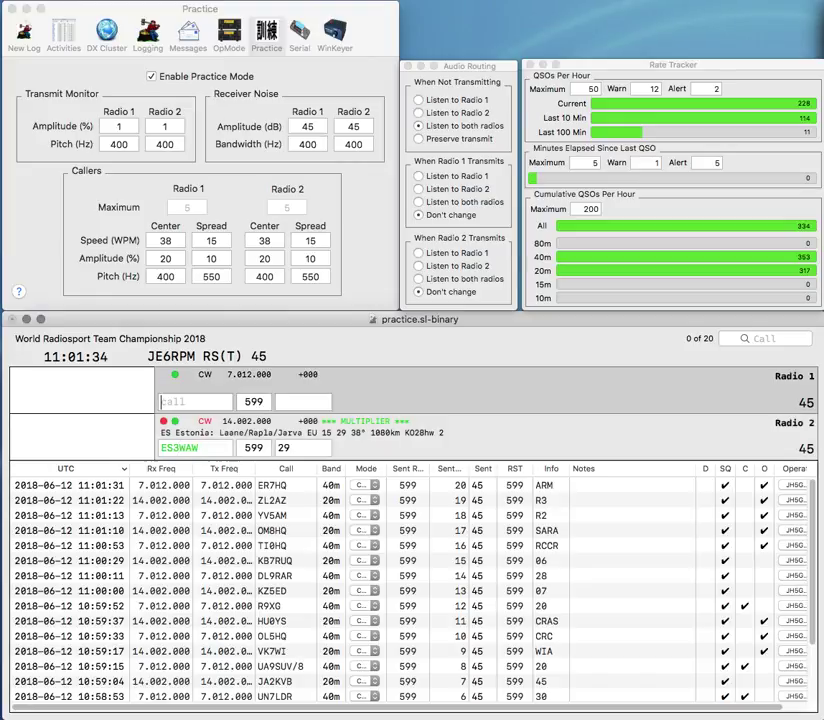
type("Q")
key("Return")
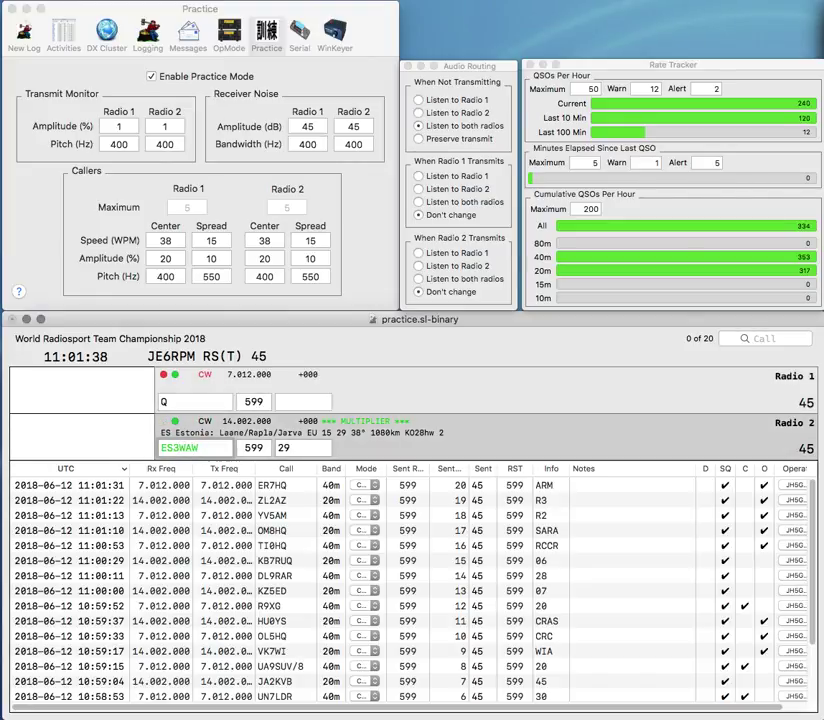
type("3")
key("Delete")
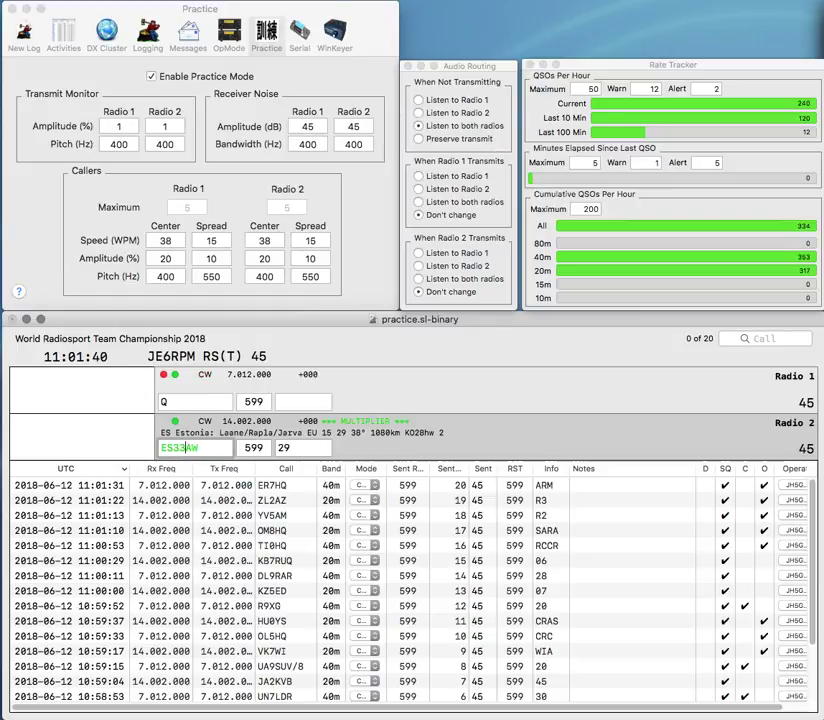
key("Return")
Step: Extend the Radio 1 partial call to 9HQ and send it, and resend ES33AW on Radio 2
type("9H")
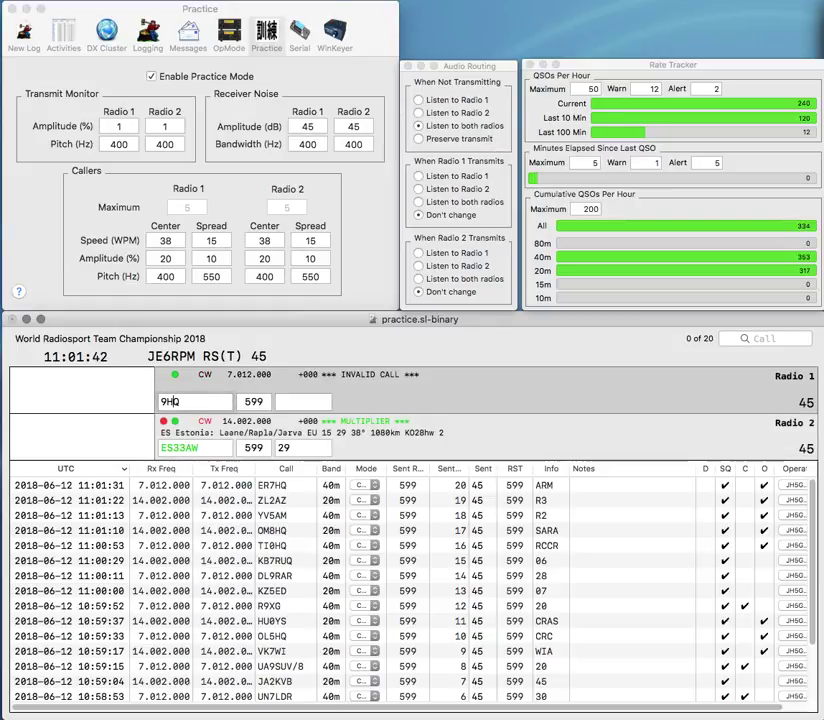
key("Return")
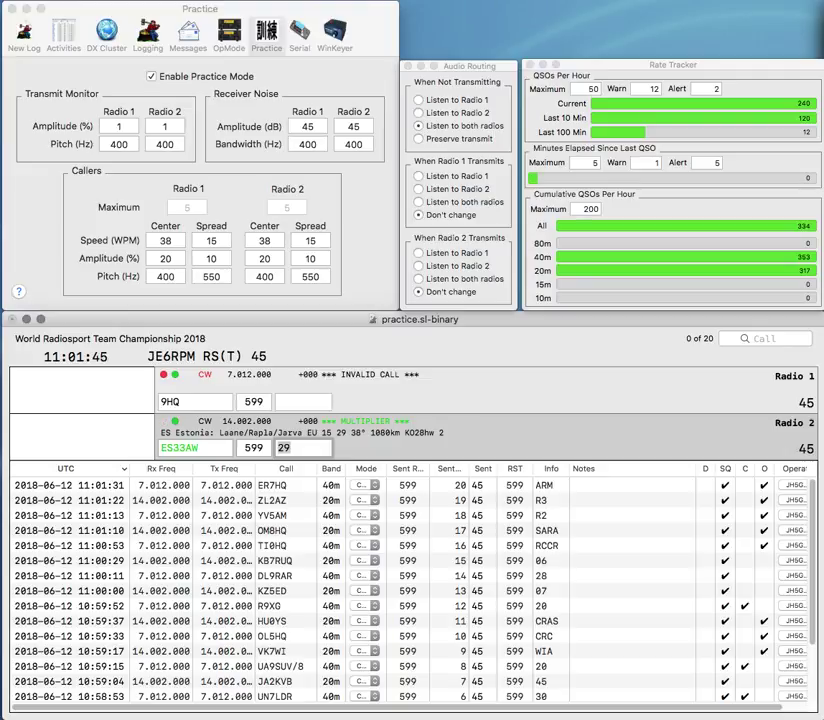
key("space")
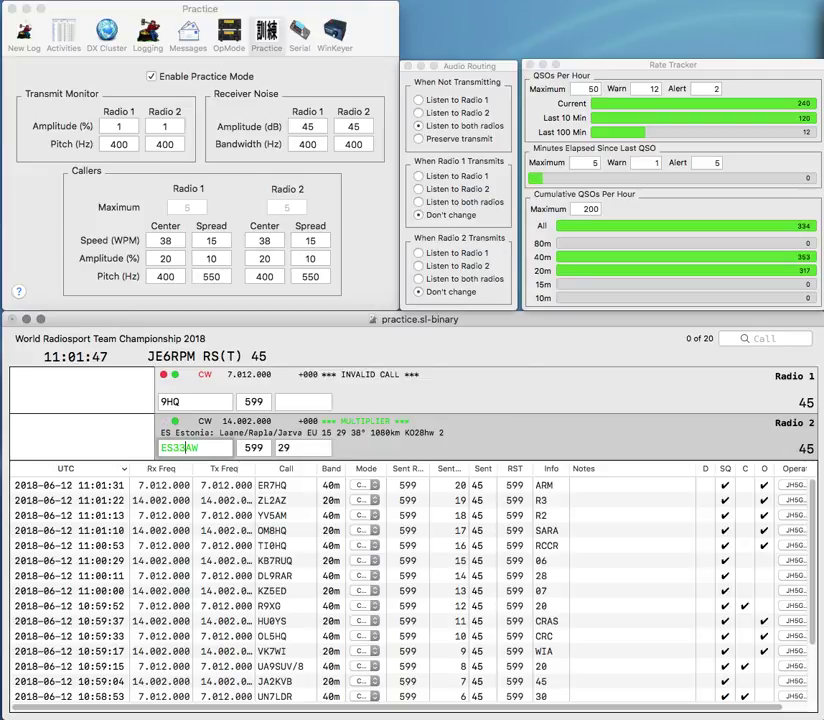
key("Return")
Step: Complete the Radio 1 call as SK9HQ and send the exchange
type("H")
key("BackSpace")
type("SH")
key("BackSpace")
type("K")
key("Return")
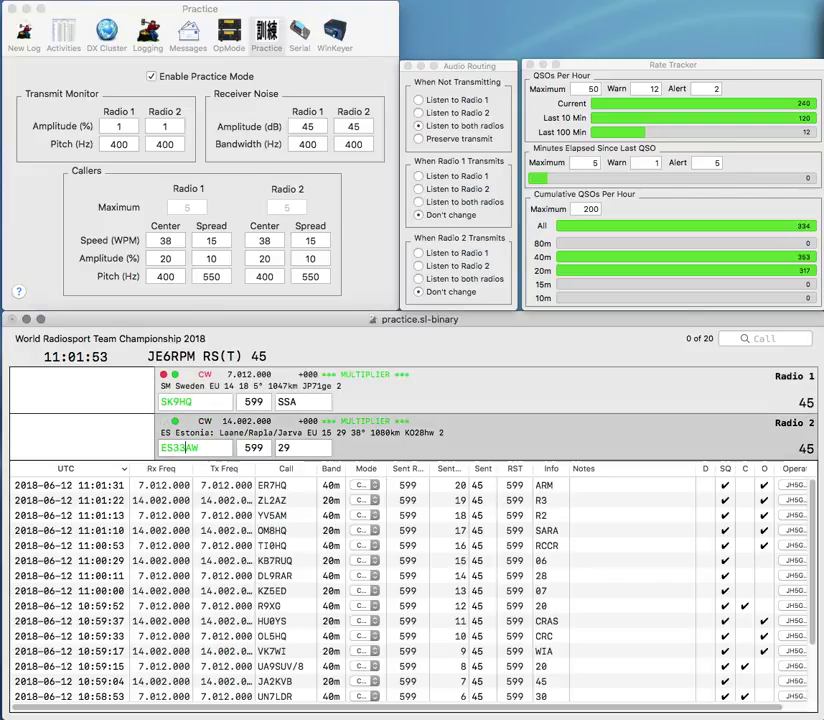
key("Left")
type("W")
key("Return")
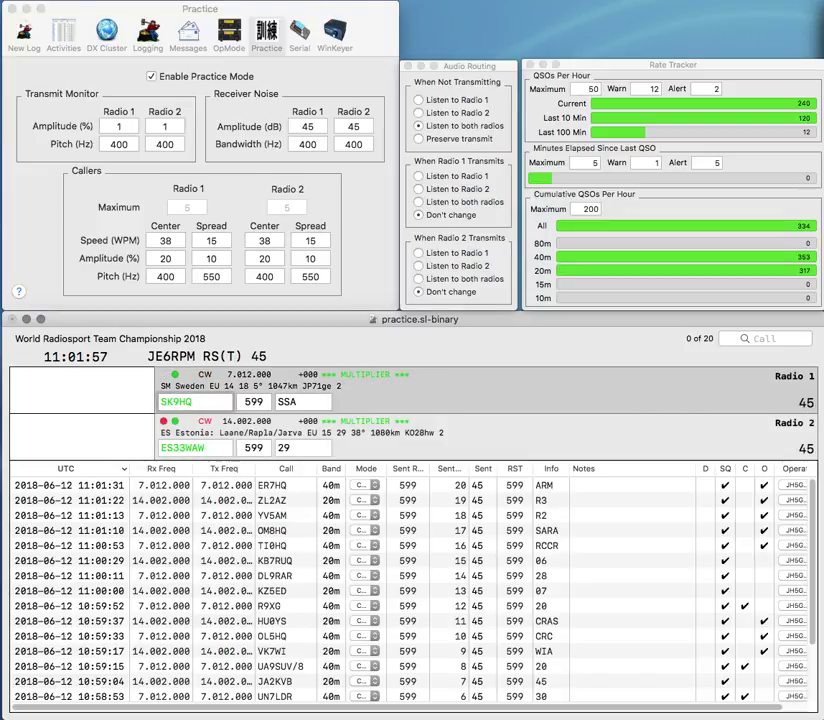
key("Return")
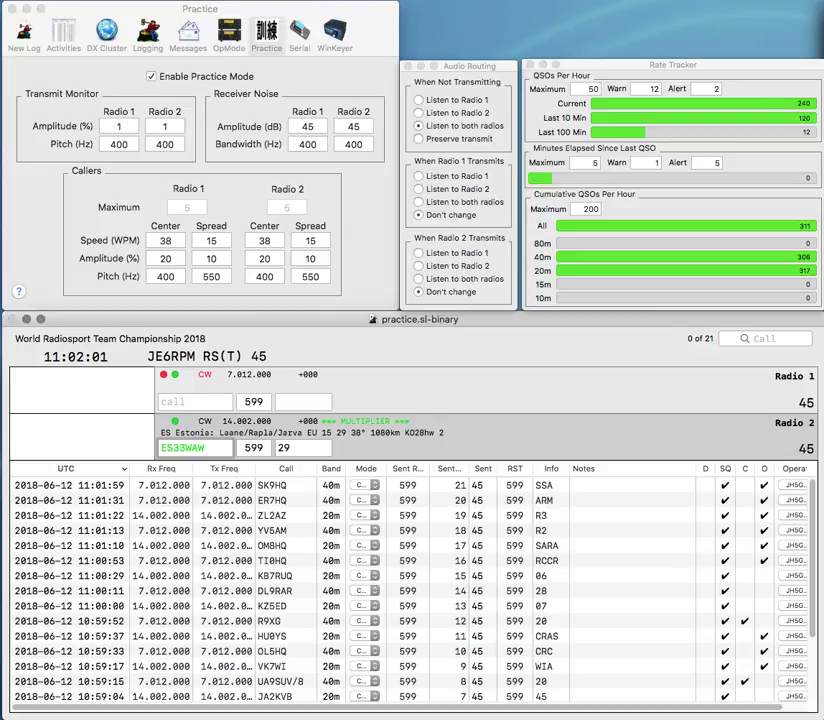
Step: Send the partial call 0A on Radio 1, and correct the Radio 2 call to EI33WAW and send it
key("Return")
type("0A")
key("Return")
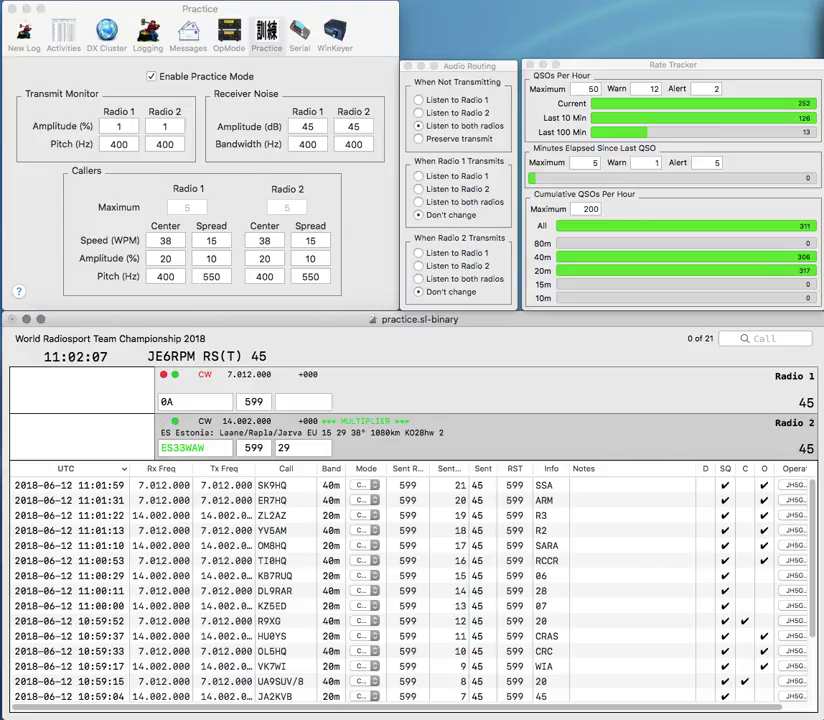
key("Right")
key("Right")
key("BackSpace")
type("I")
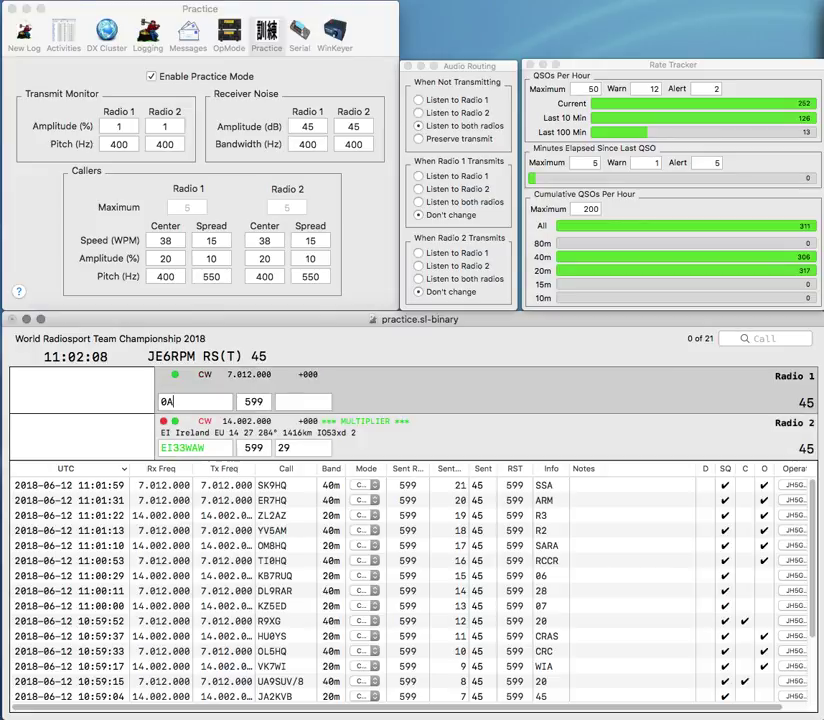
key("grave")
type("KE0A")
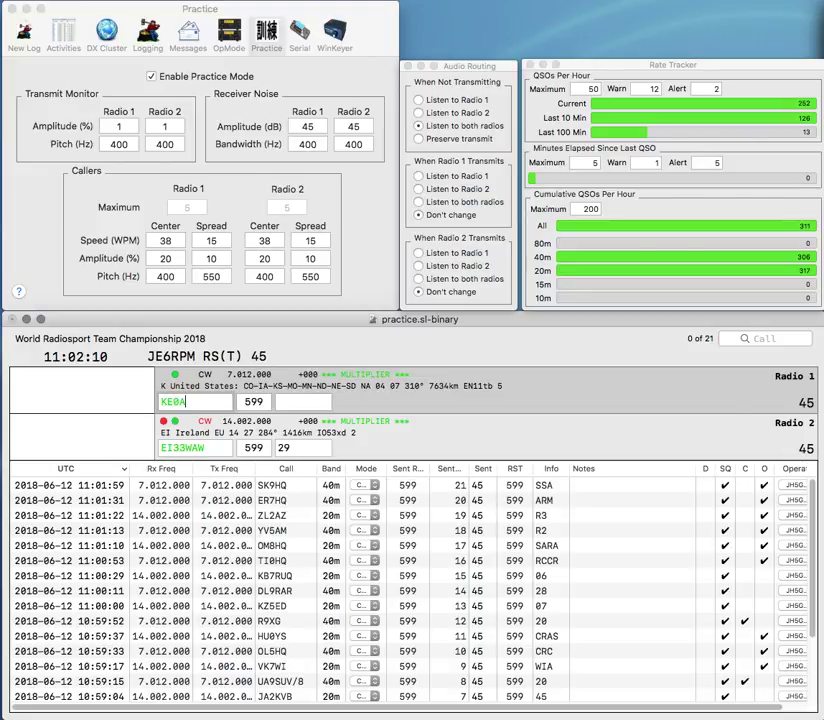
type("SU")
key("Return")
key("grave")
key("Tab")
type("2")
key("Return")
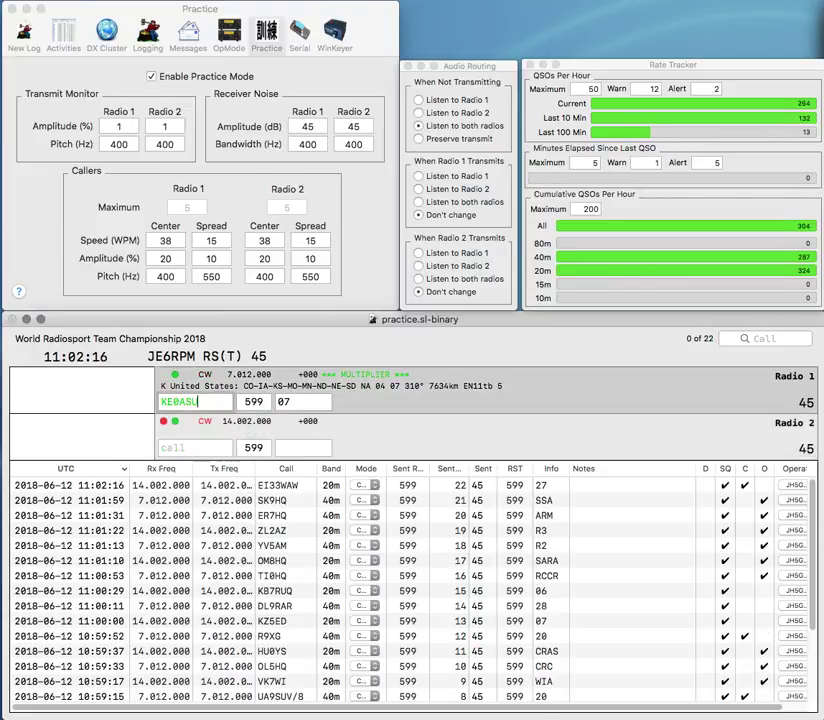
Step: Correct the Radio 1 call to KE0AHU and log it with exchange 07, and enter the partial call IM on Radio 2
key("BackSpace")
key("BackSpace")
type("HU")
key("Return")
type("IM")
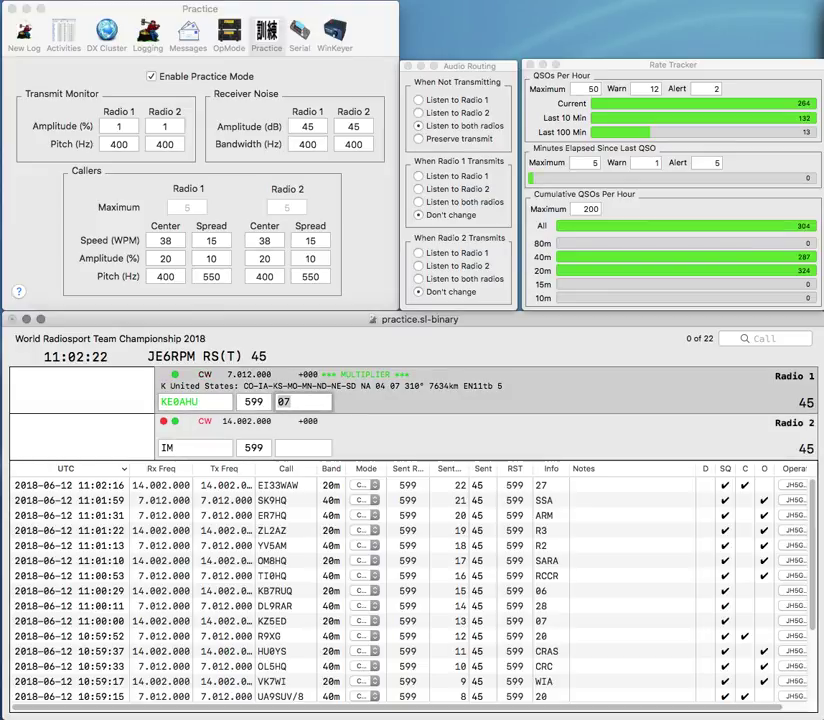
key("Return")
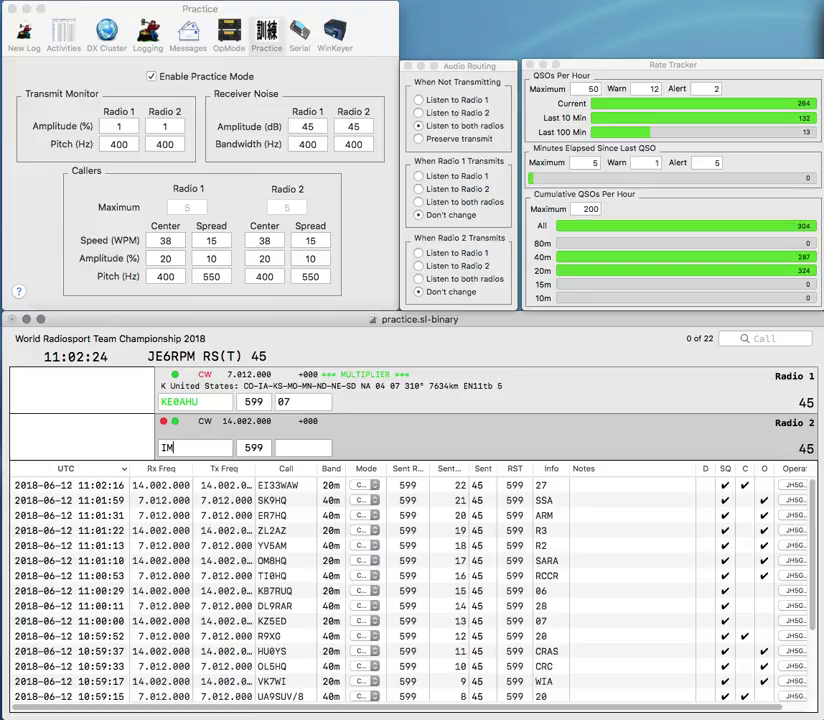
Step: Complete the Radio 2 call as XE1IM and send the exchange
type("XE")
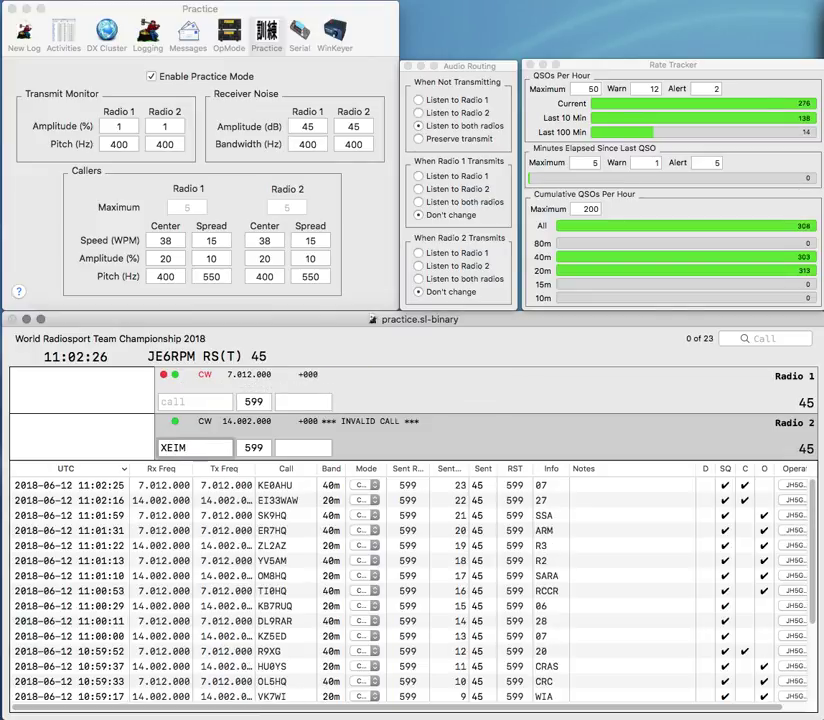
type("1")
key("Return")
type("SP")
key("Return")
key("Tab")
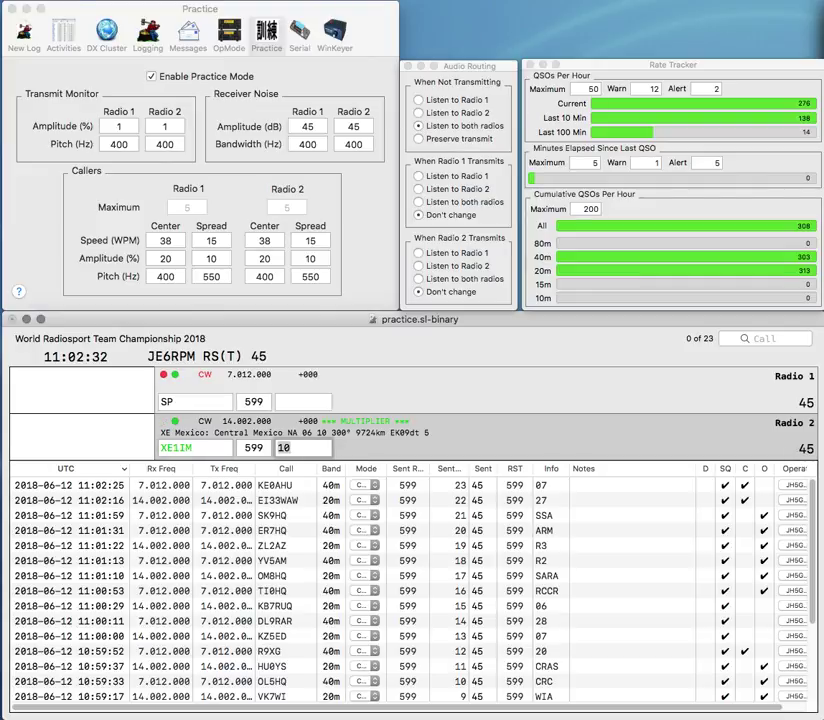
key("Return")
type("1D")
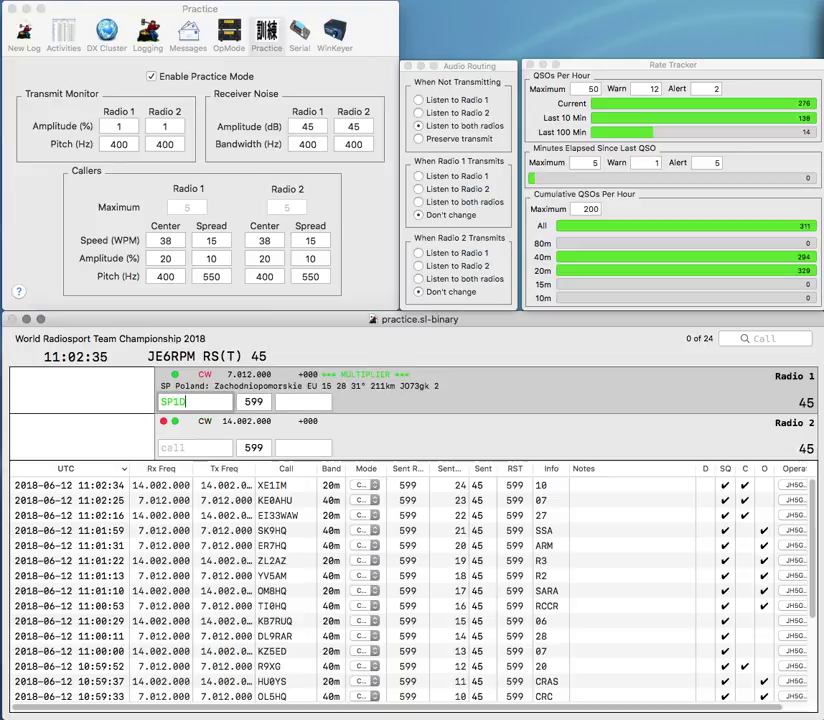
key("Return")
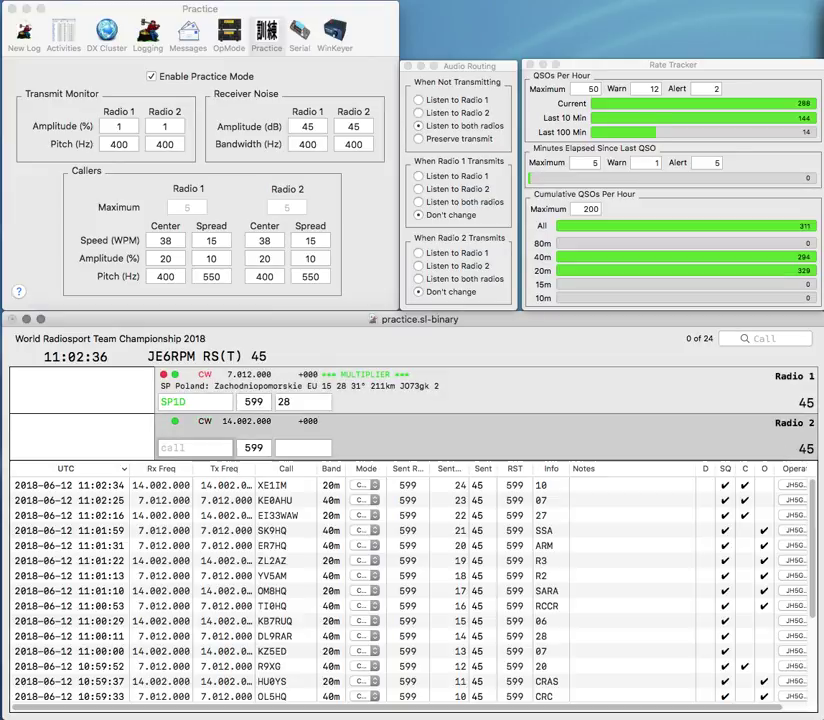
type("Z6A")
key("Left")
key("Left")
type("L")
key("Return")
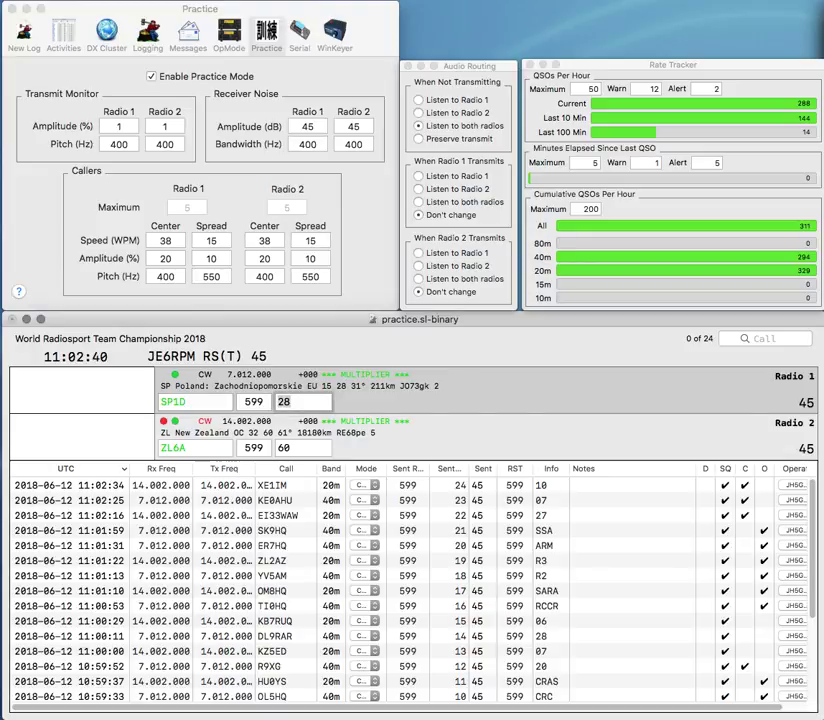
Step: Log ZL6A on Radio 2 with exchange 60
key("Tab")
key("Tab")
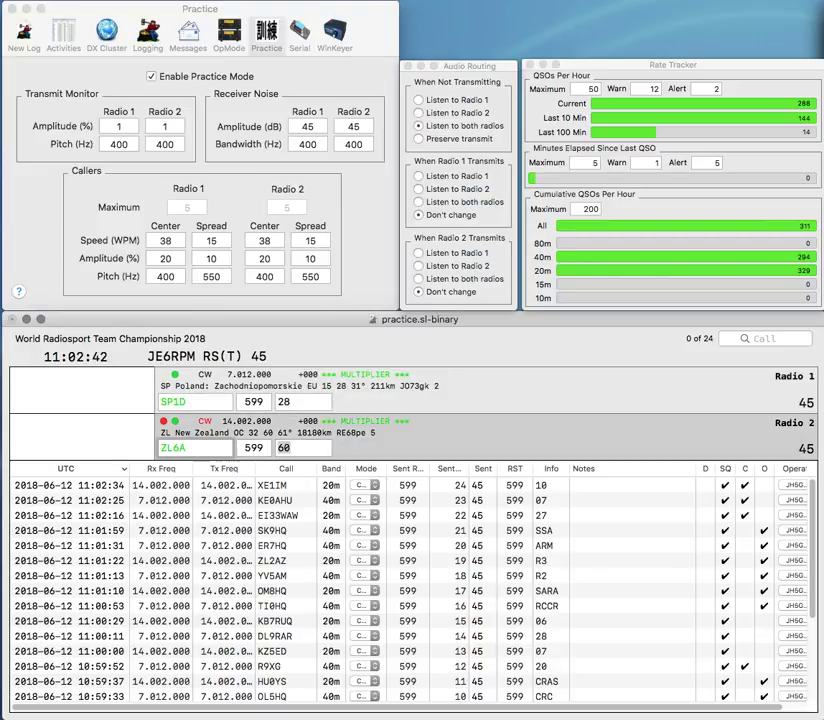
key("Return")
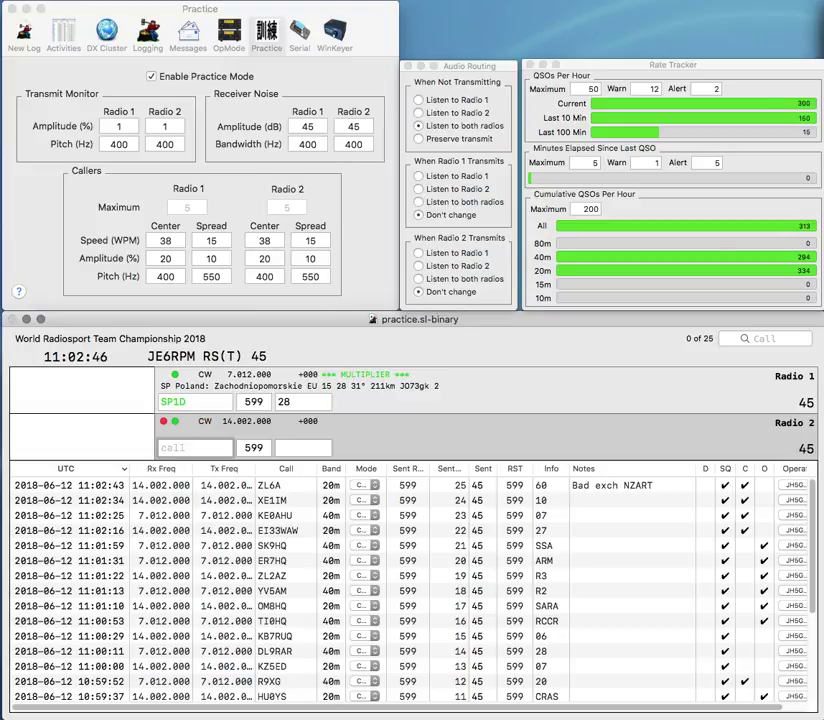
key("Tab")
type("W")
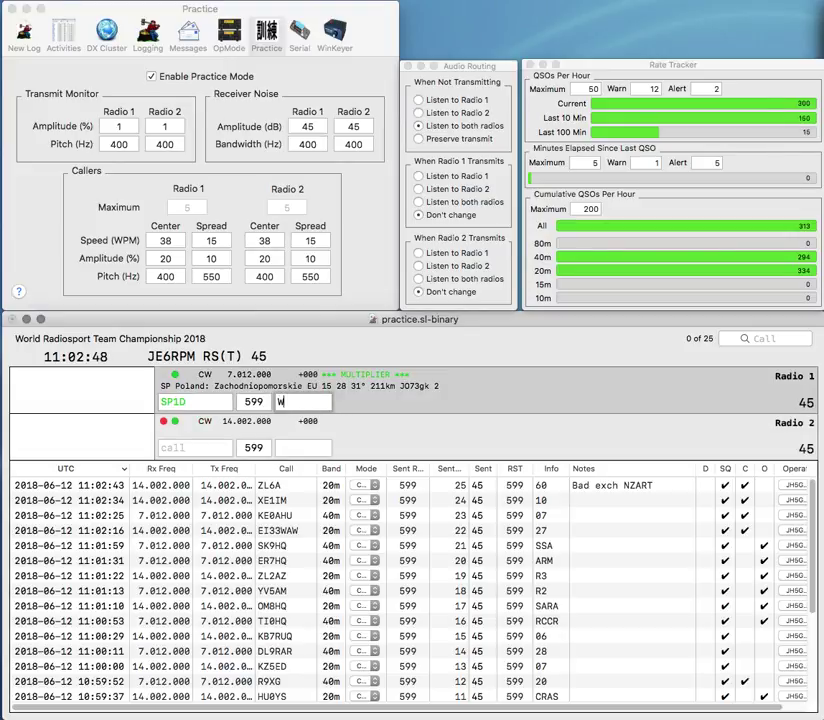
key("BackSpace")
key("Return")
key("Tab")
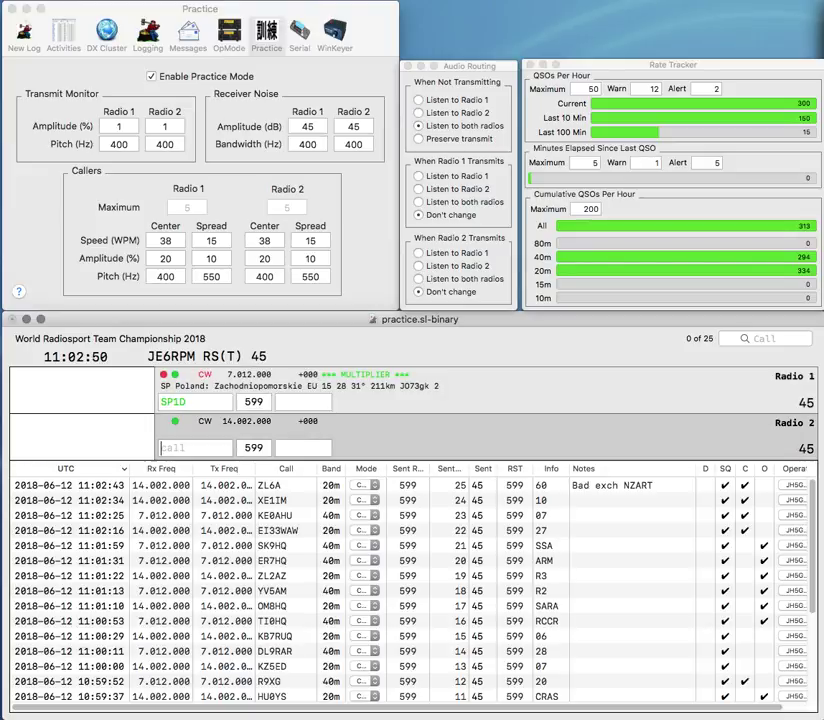
key("Tab")
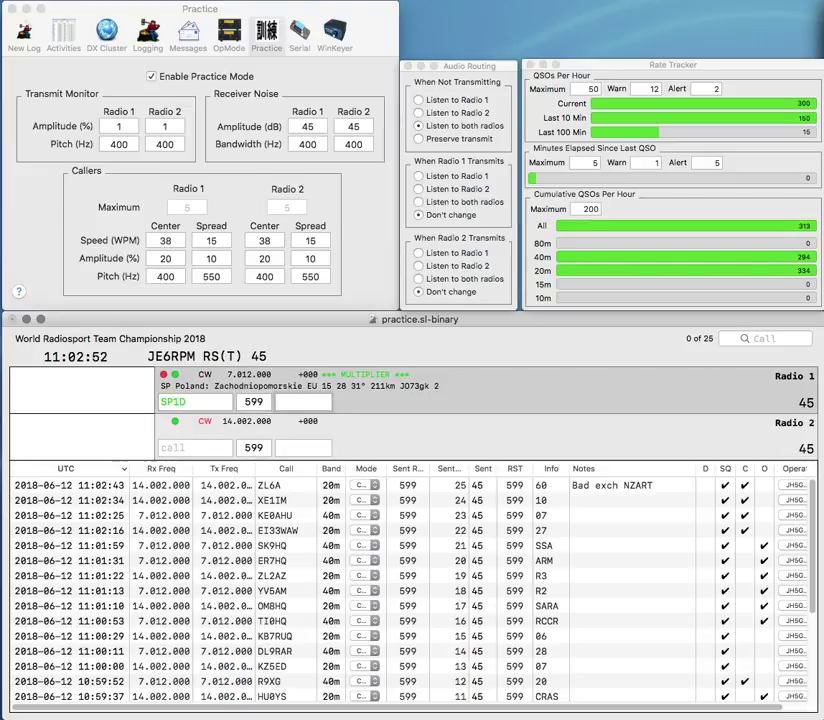
type("28")
key("Return")
type("GE")
key("Return")
type("P")
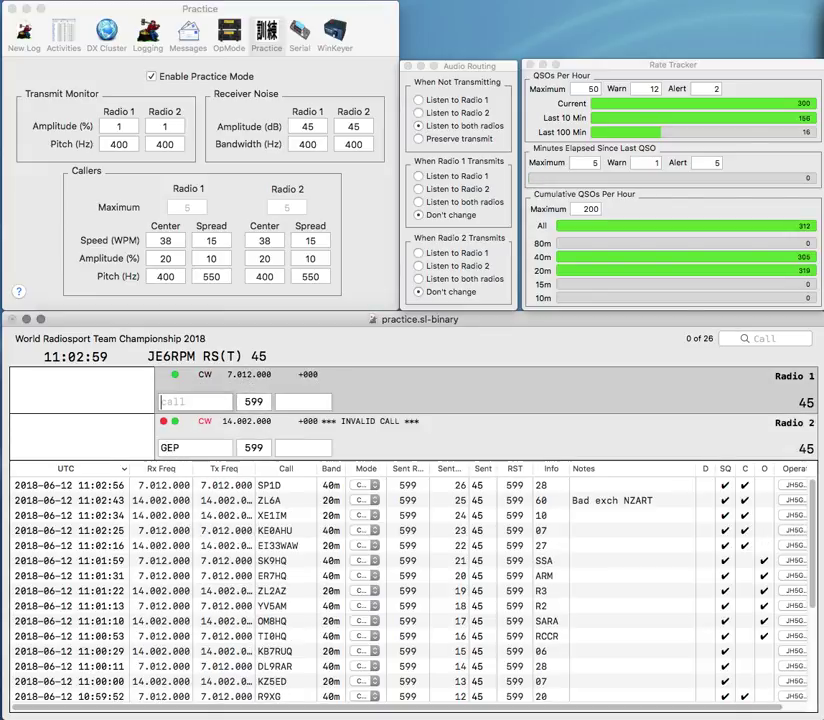
type("VK3KI")
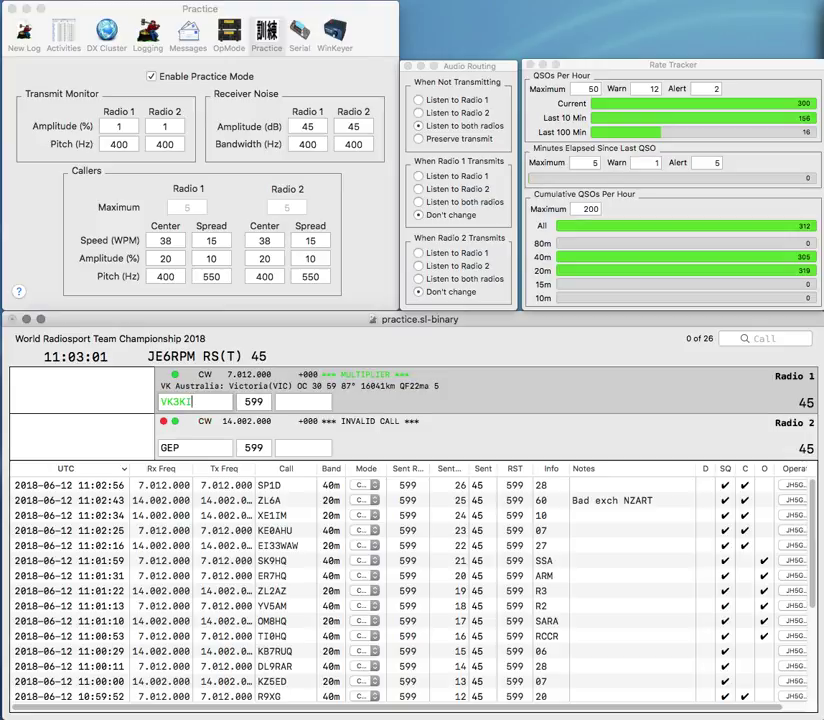
key("Return")
type("VE6")
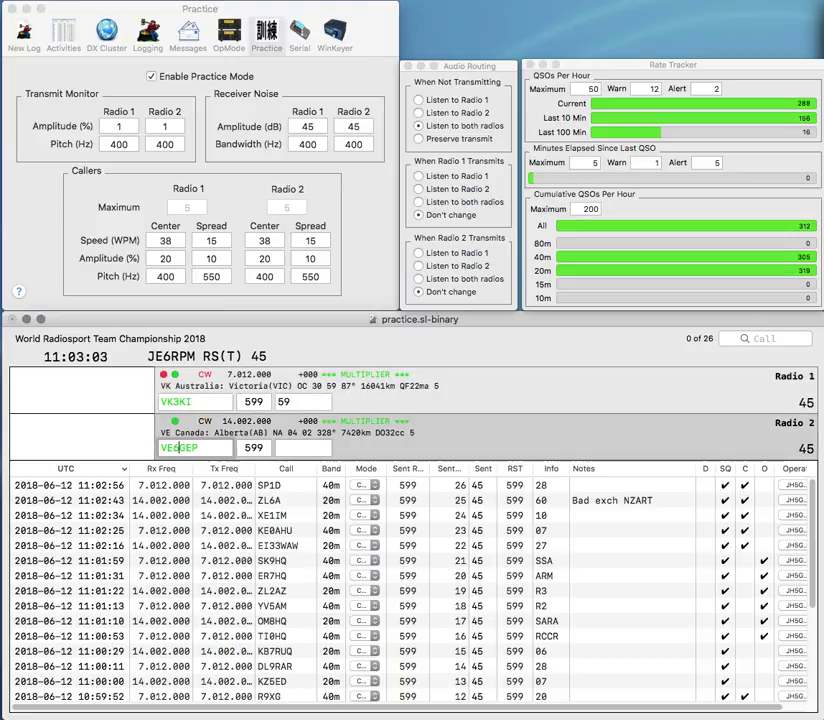
key("End")
key("BackSpace")
key("BackSpace")
key("BackSpace")
type("SH")
key("Return")
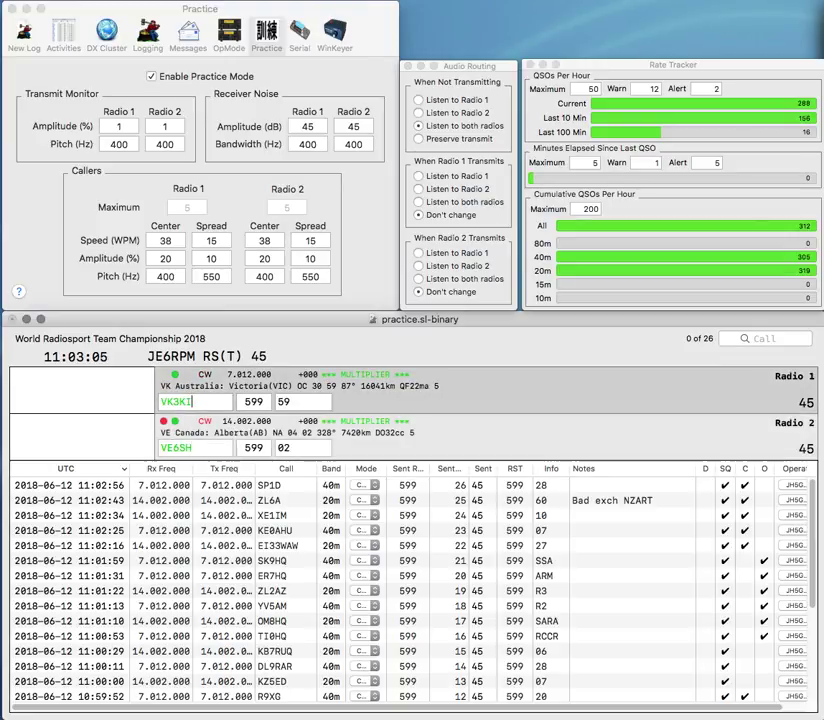
Step: Replace the received exchange for VK3KI on Radio 1 with R3 and log the contact
type("WIA")
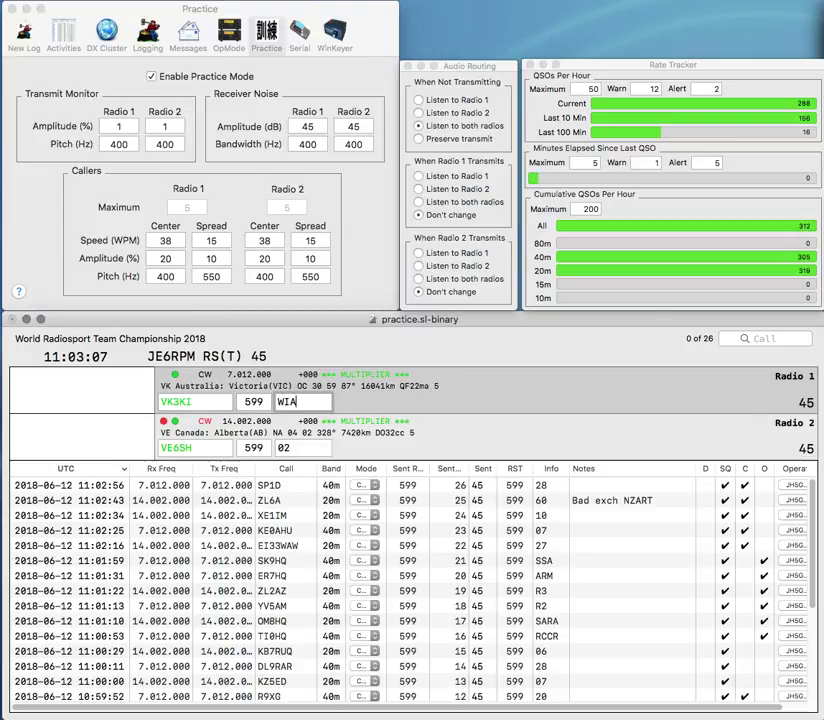
key("BackSpace")
key("BackSpace")
key("BackSpace")
type("R")
key("Return")
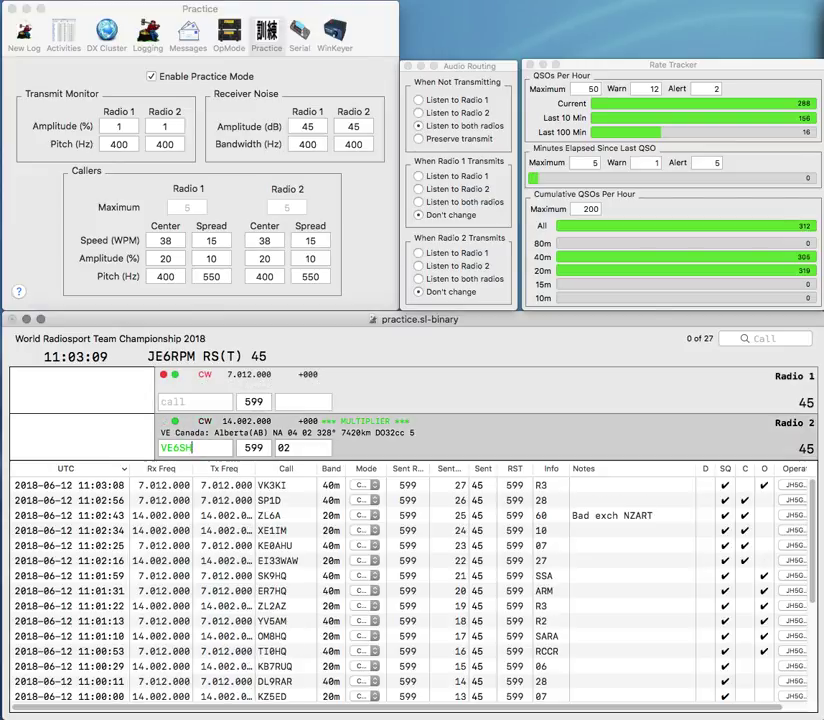
type("AC")
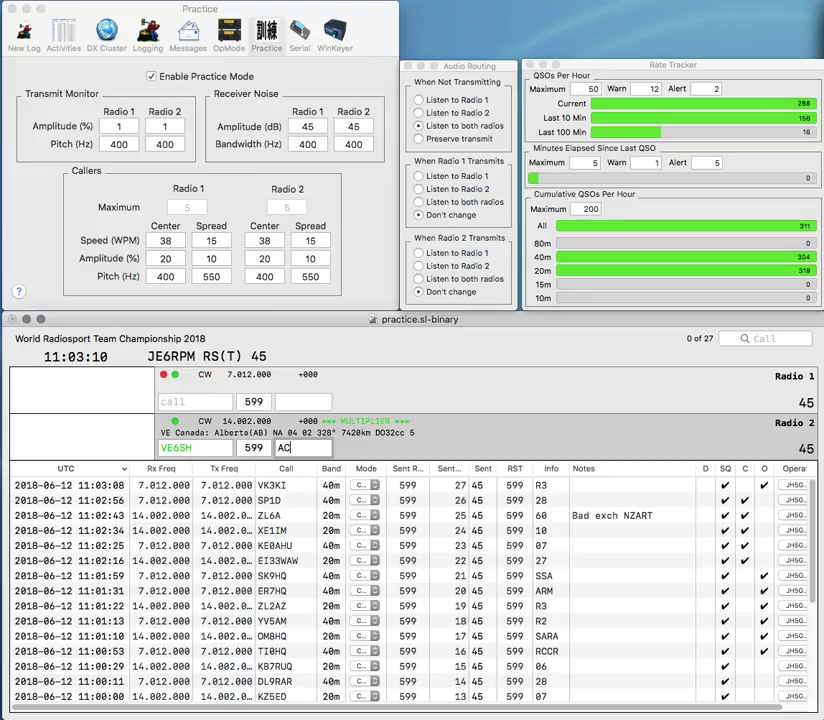
key("Return")
type("AA6")
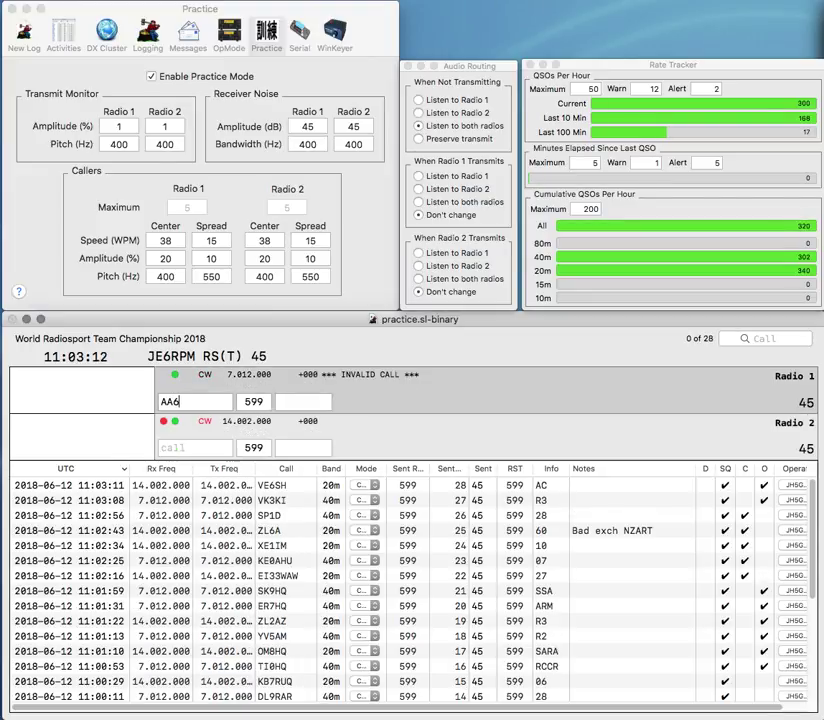
type("G")
key("Return")
type("JA")
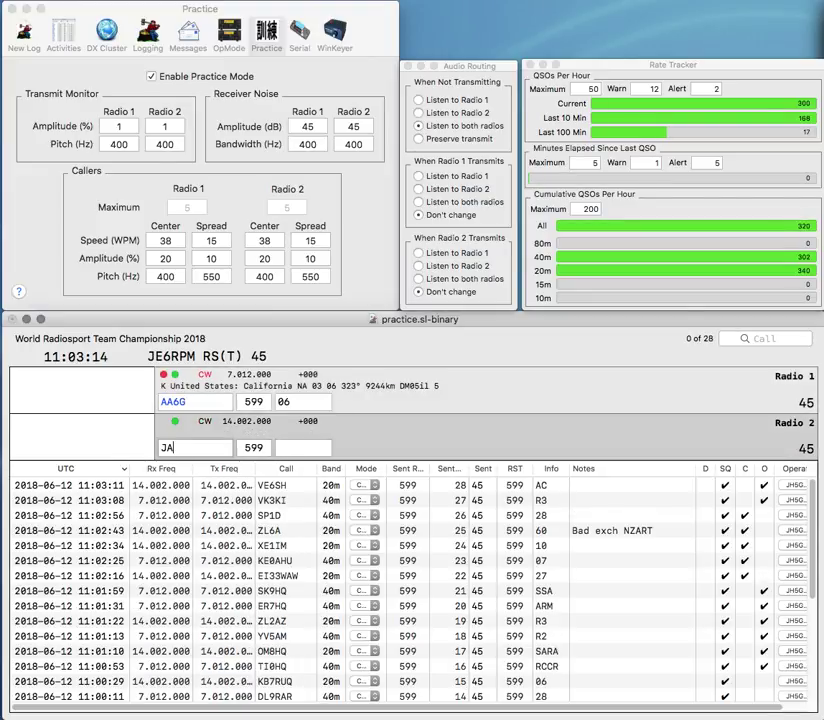
type("9EJG")
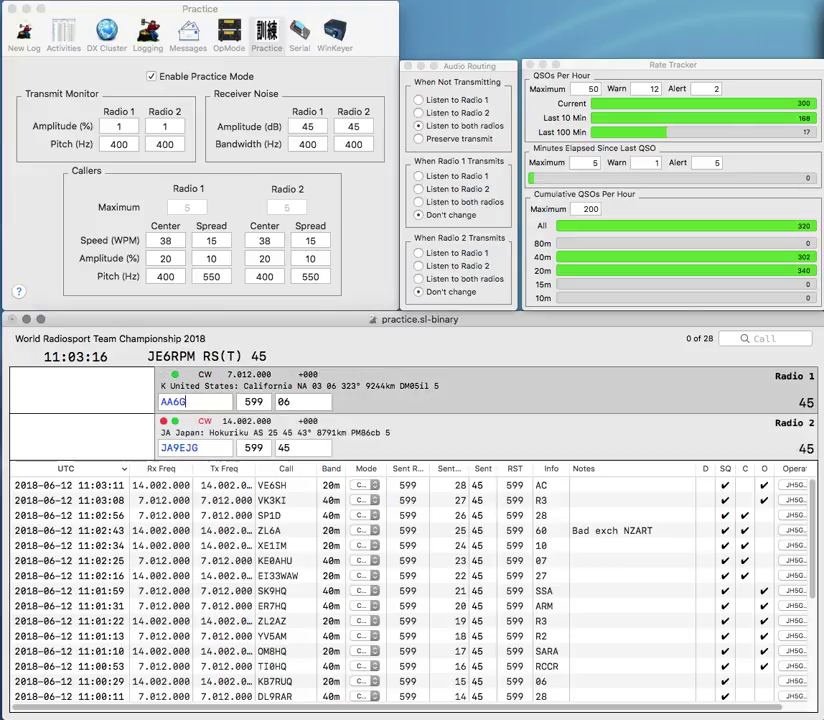
key("Return")
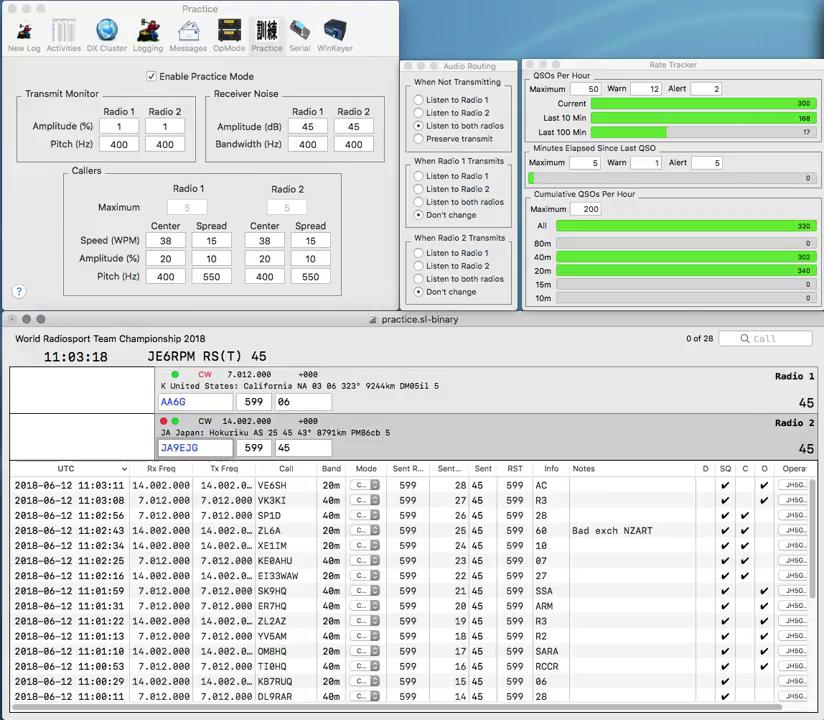
key("Return")
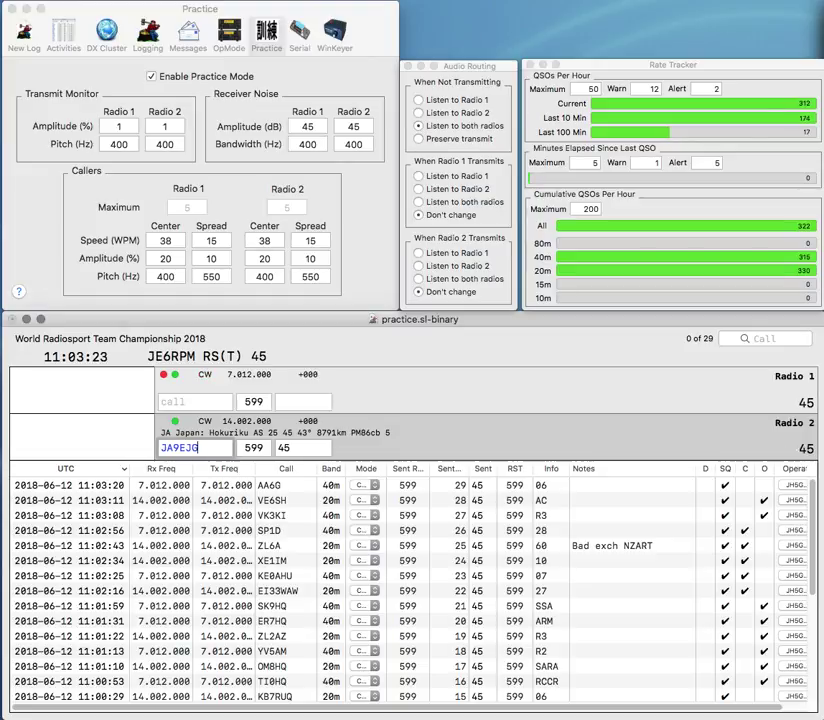
key("Return")
Step: Enter the partial call 2 on Radio 2, and enter W7ZFG on Radio 1 and send the exchange
type("W")
key("Return")
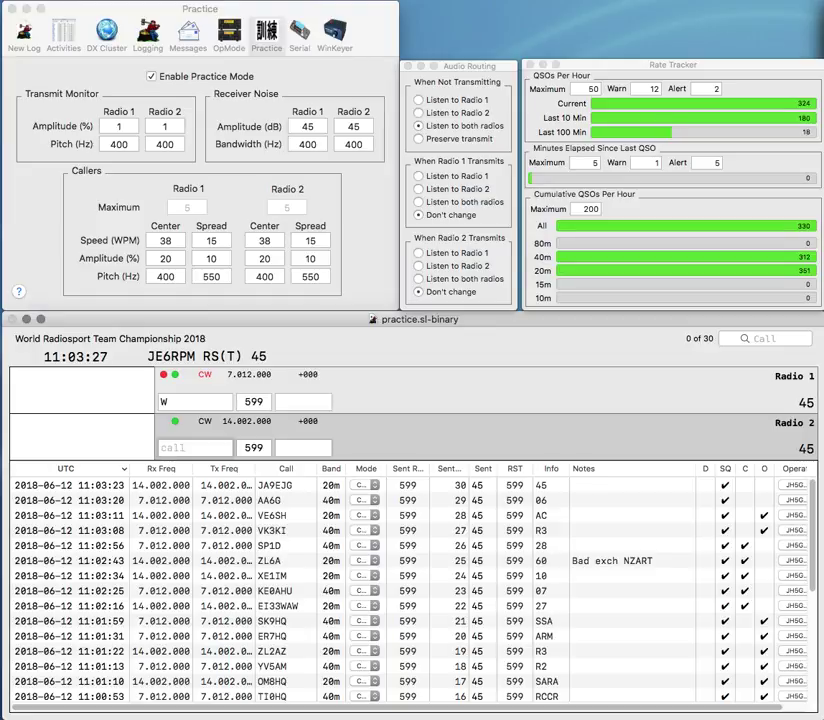
type("2")
type("7")
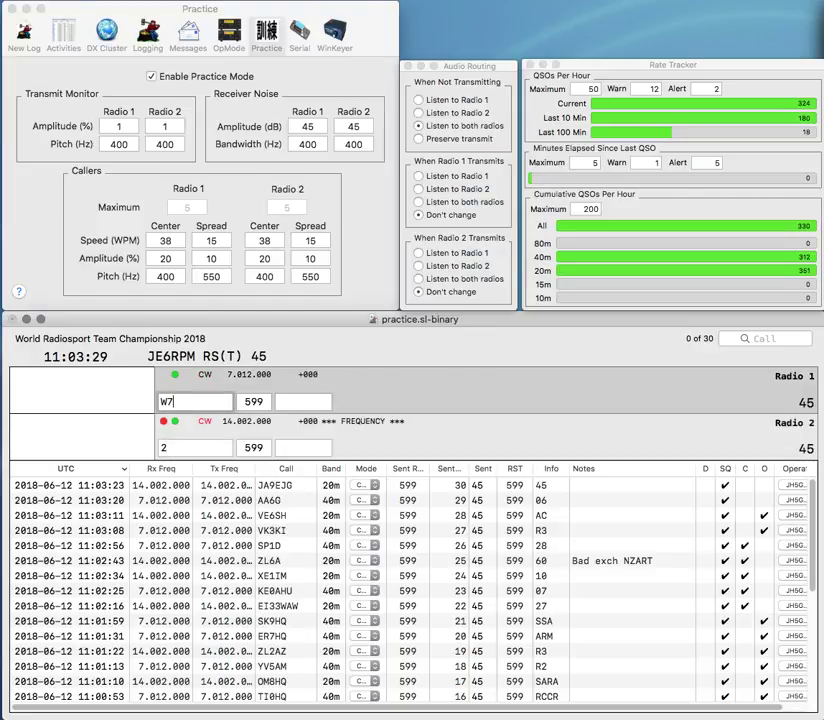
type("ZFG")
key("Return")
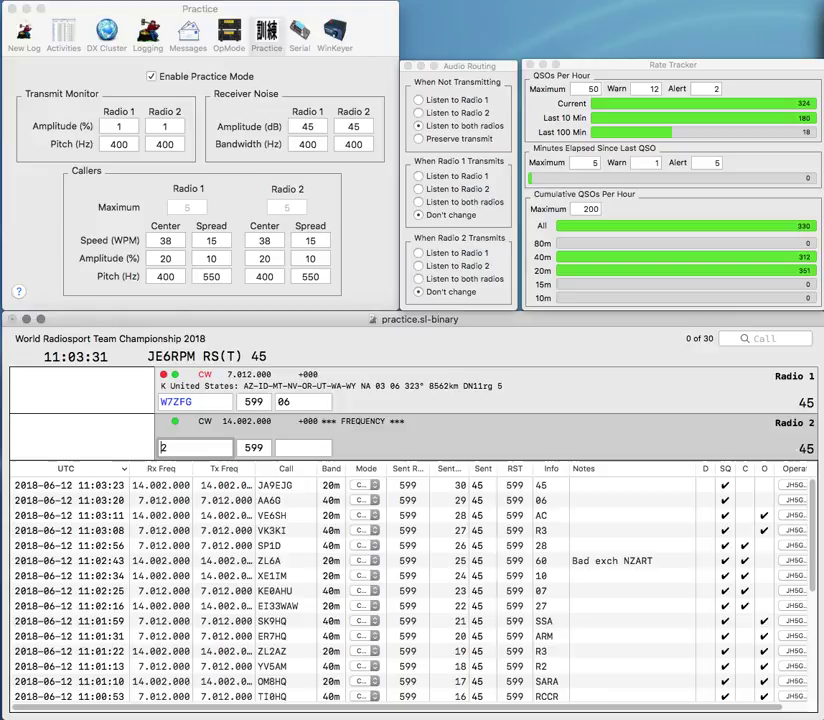
type("7X2HQ")
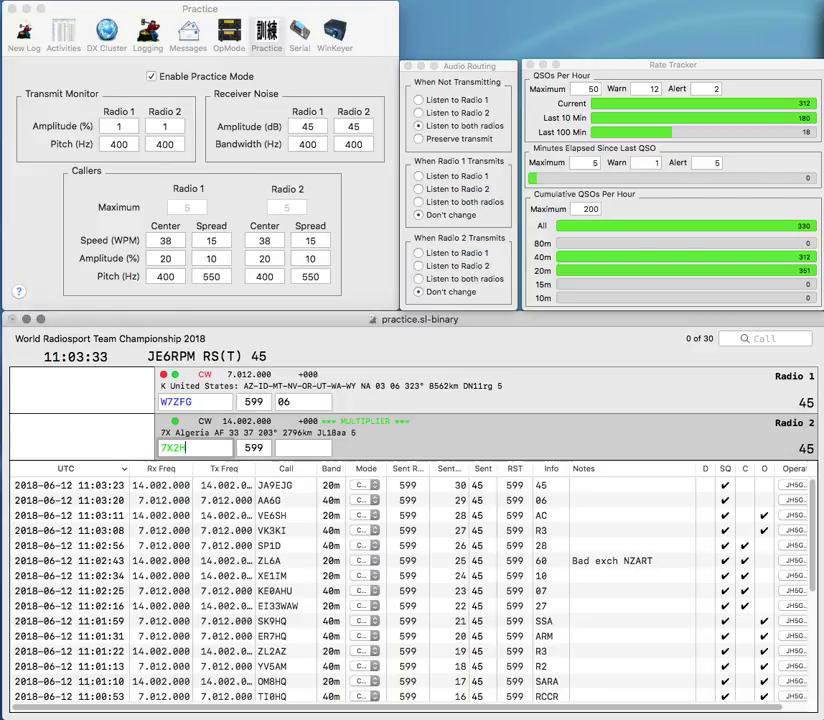
key("Return")
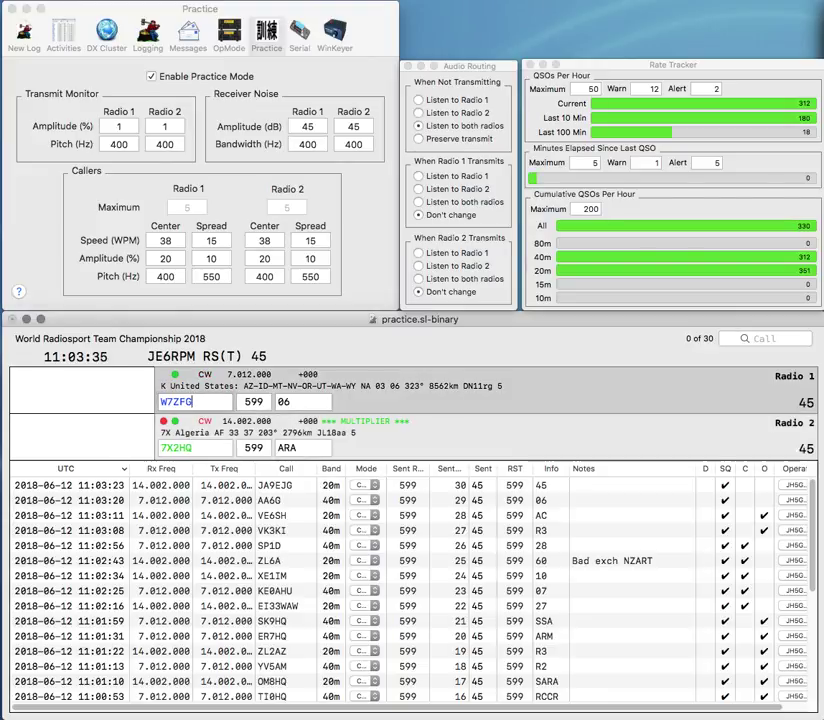
key("Return")
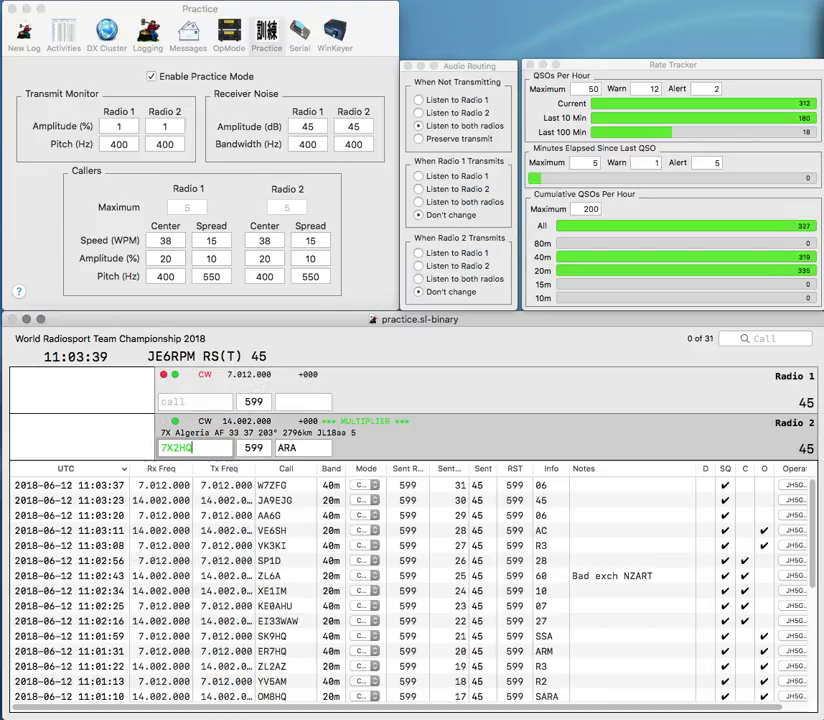
key("Return")
type("N4")
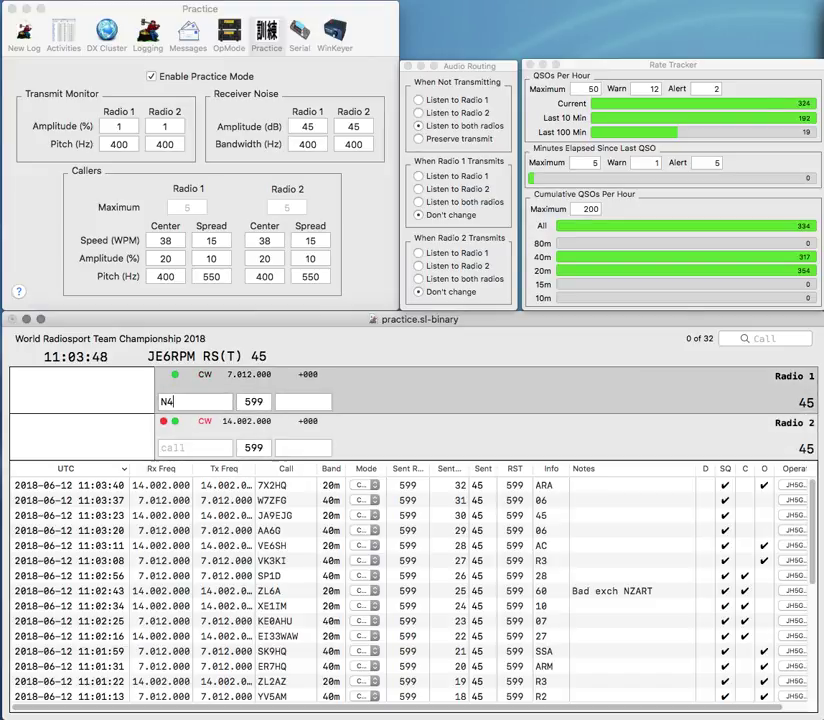
type("L")
key("Return")
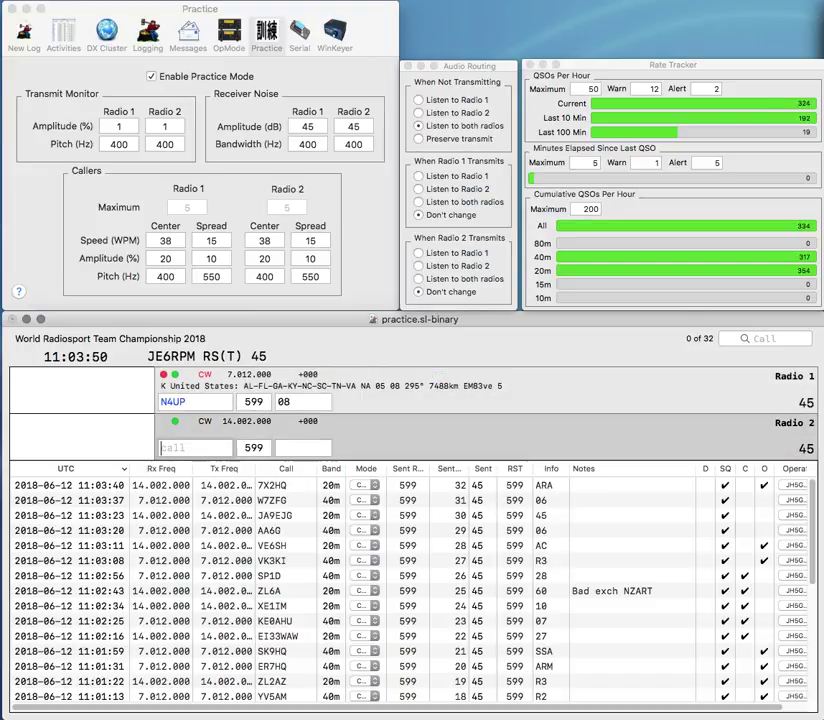
type("P")
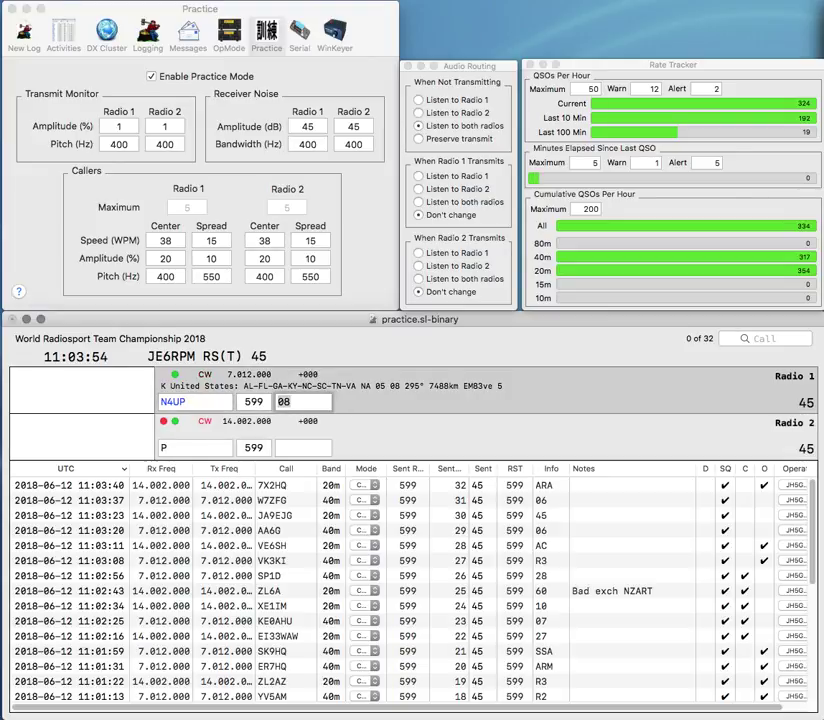
key("Return")
type("AD7GF?")
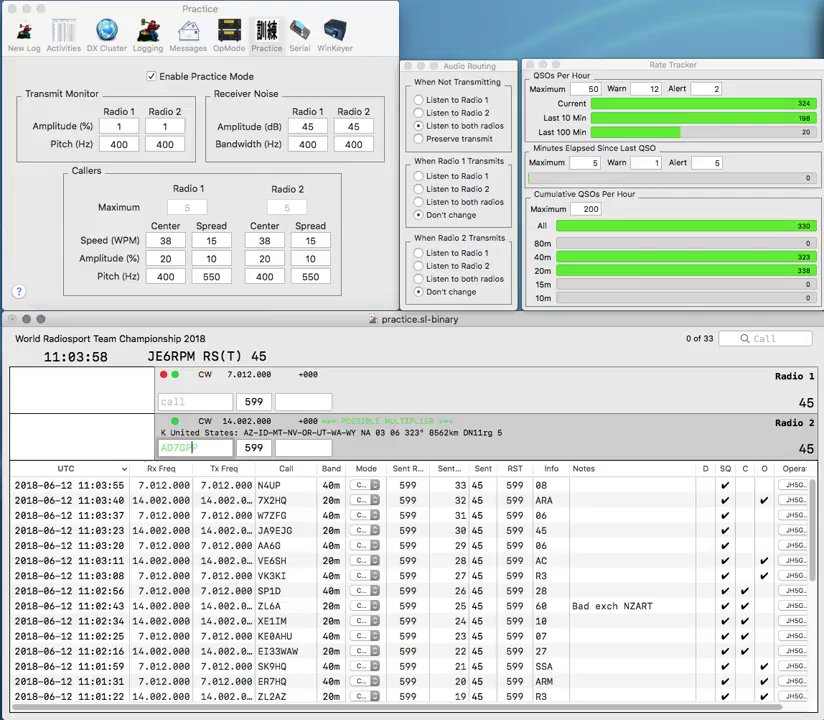
key("BackSpace")
key("Return")
type("YS1YS")
key("Return")
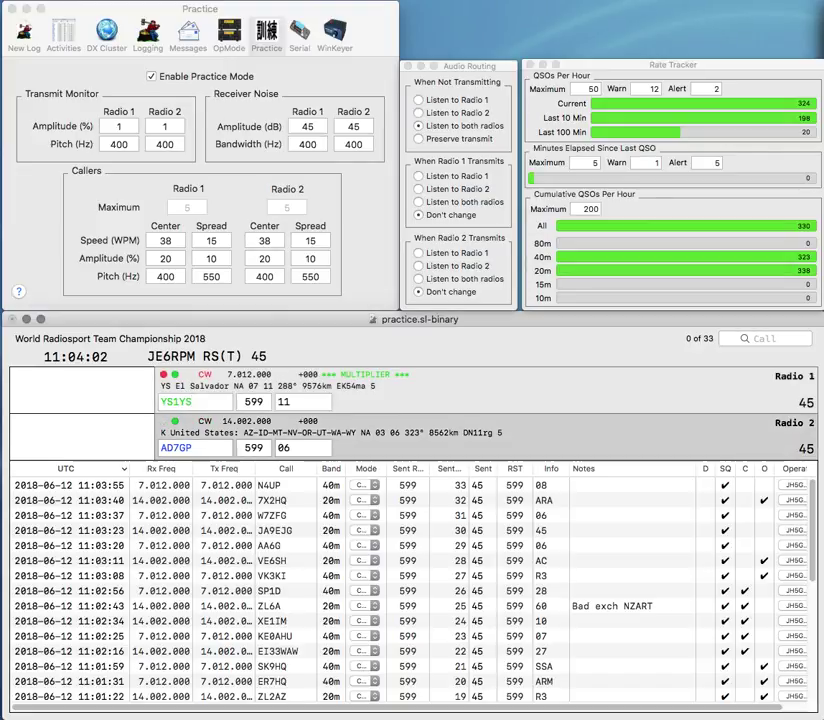
Step: Correct the Radio 2 call to AG7GP and resend it
key("Right")
key("Right")
key("BackSpace")
type("G")
key("Return")
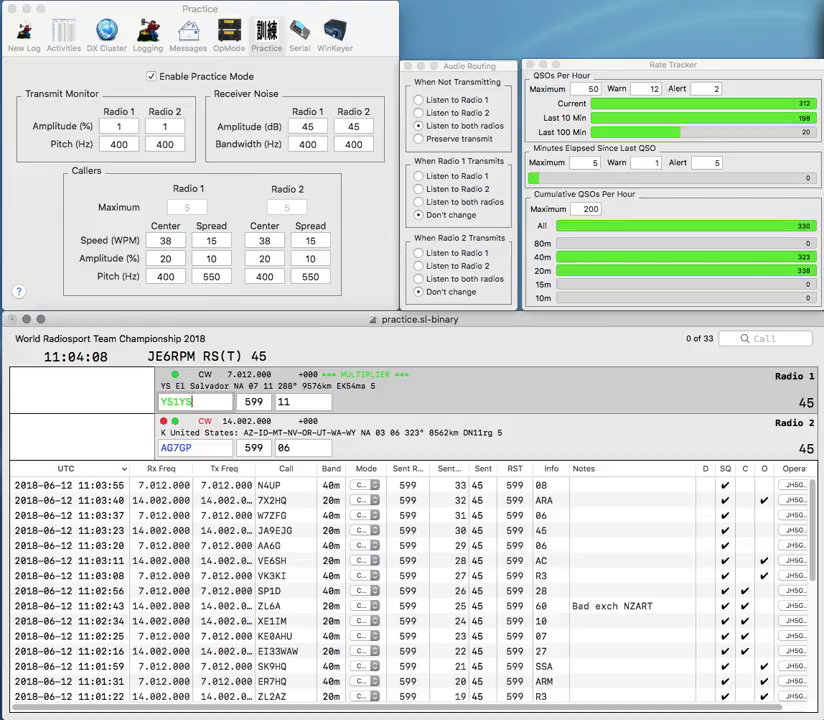
Step: Log AG7GP on Radio 2, and correct the Radio 1 call to YS1MS and resend it
type("H")
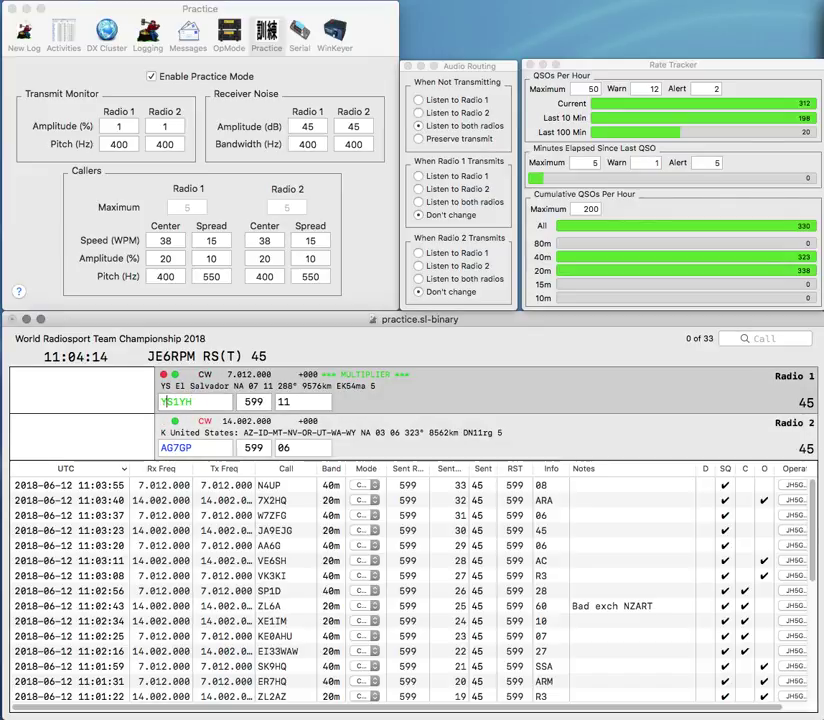
key("Return")
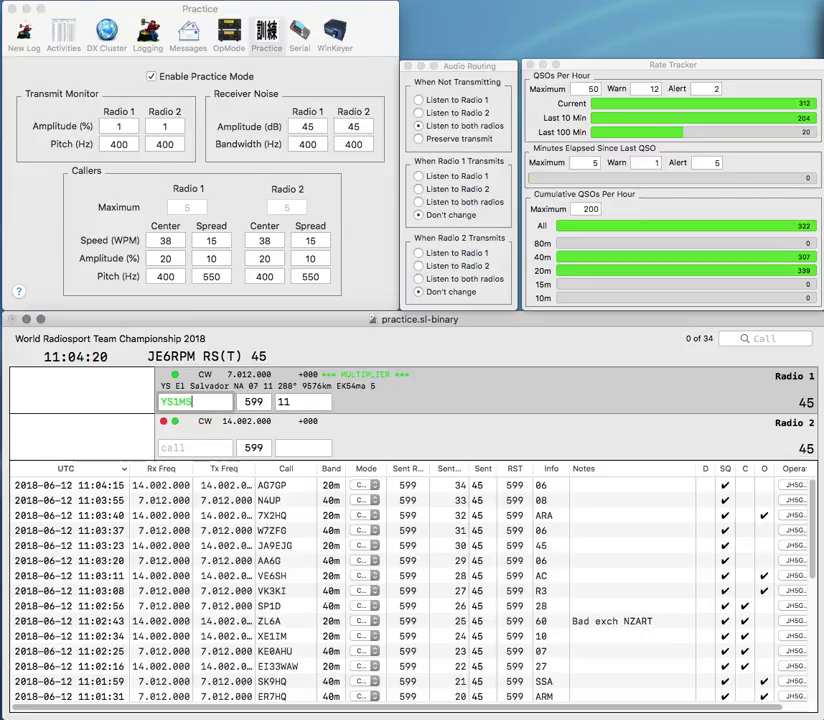
key("backslash")
key("backslash")
key("Return")
key("backslash")
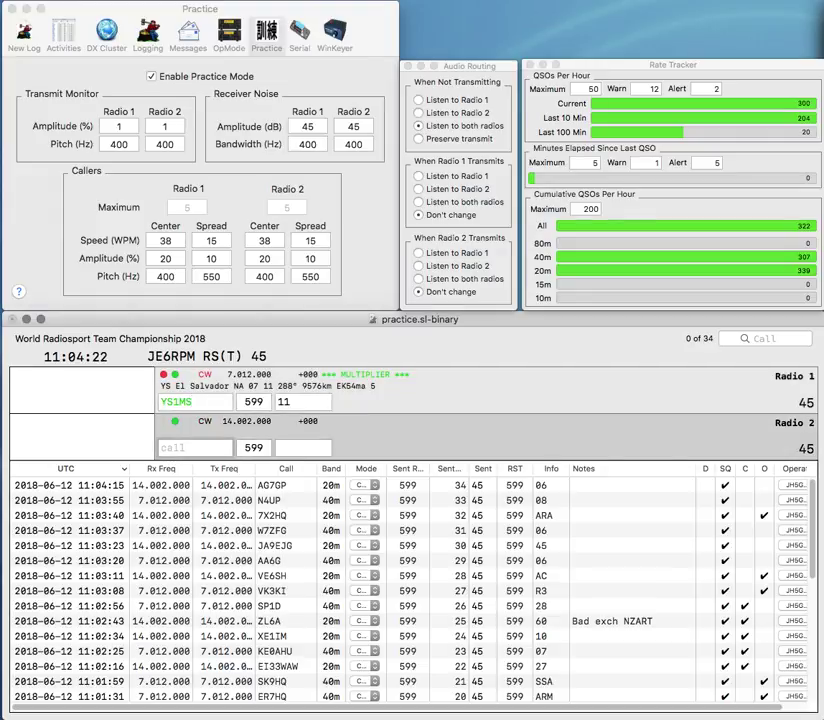
Step: Enter the partial call PZ on Radio 2, and log YS1MS on Radio 1 with exchange R2
type("PZ")
key("Return")
type("R2")
key("Return")
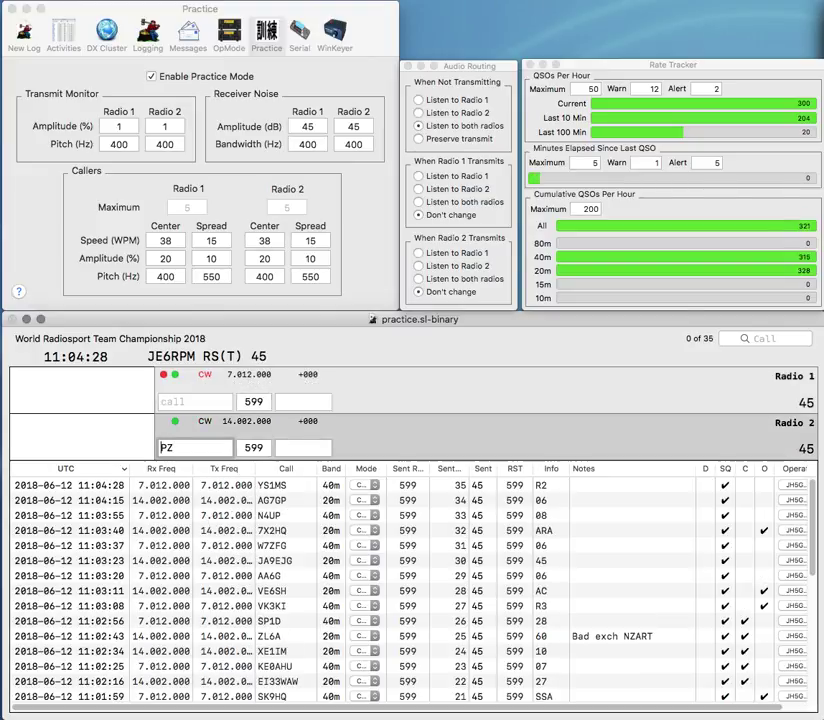
Step: Replace the Radio 2 partial call with G8N and send the exchange
type("GB")
type("N")
key("Delete")
key("Delete")
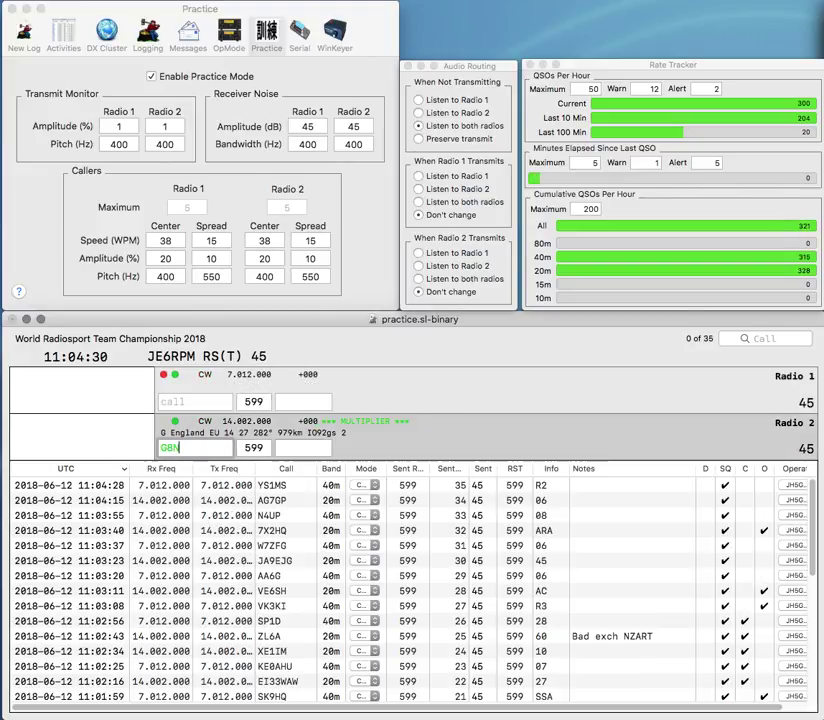
key("Return")
Step: Enter UT2UN on Radio 1 with exchange 29, and log both G8N on Radio 2 and UT2UN
type("2UN")
key("Home")
type("UT")
key("Return")
type("29")
key("Tab")
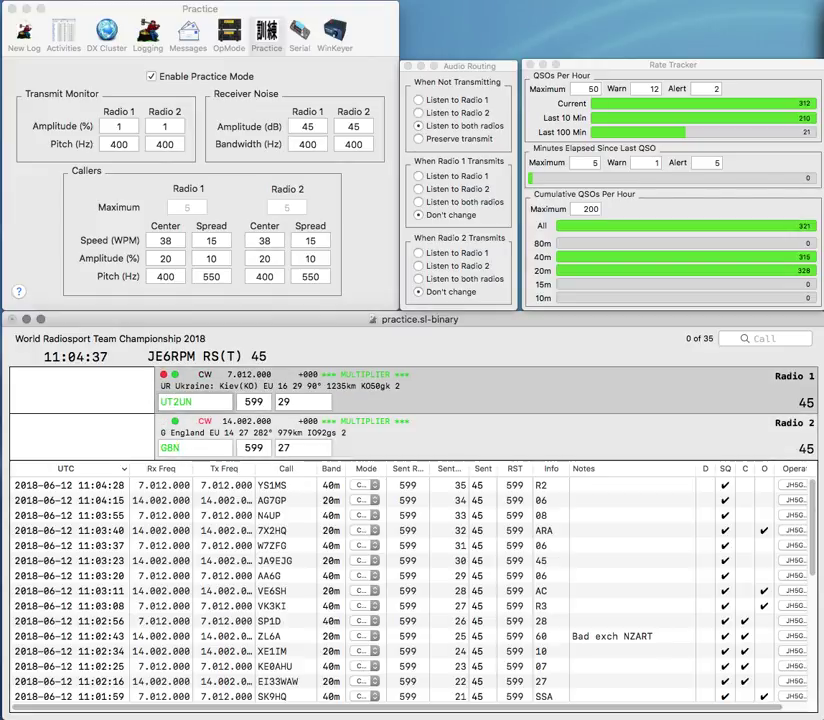
key("Return")
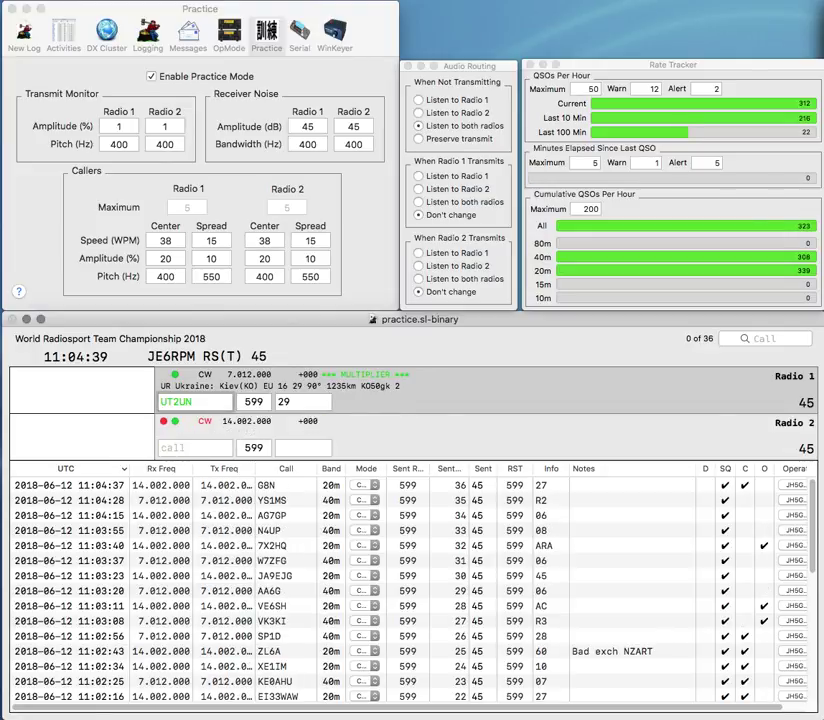
key("Return")
Step: Enter the partial call J on Radio 2 and the partial call 1AQQ on Radio 1
type("IT")
key("BackSpace")
key("BackSpace")
type("J")
key("Return")
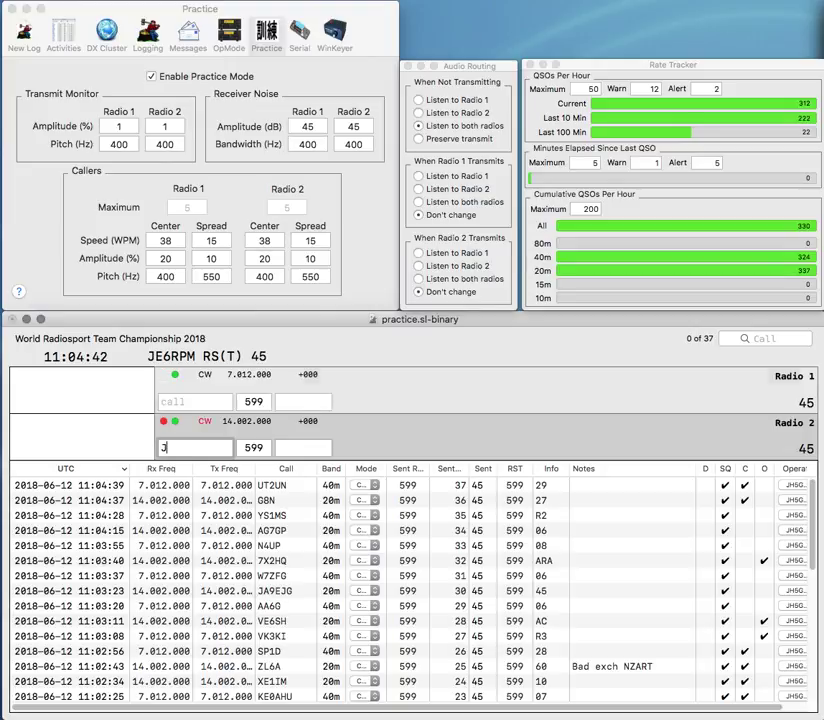
type("1AQQ")
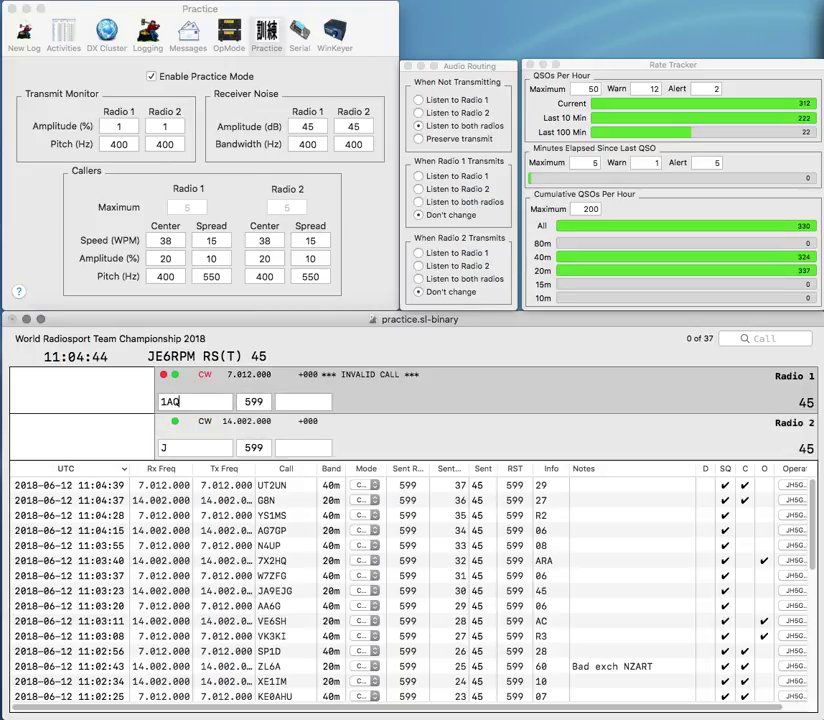
key("Tab")
type("S")
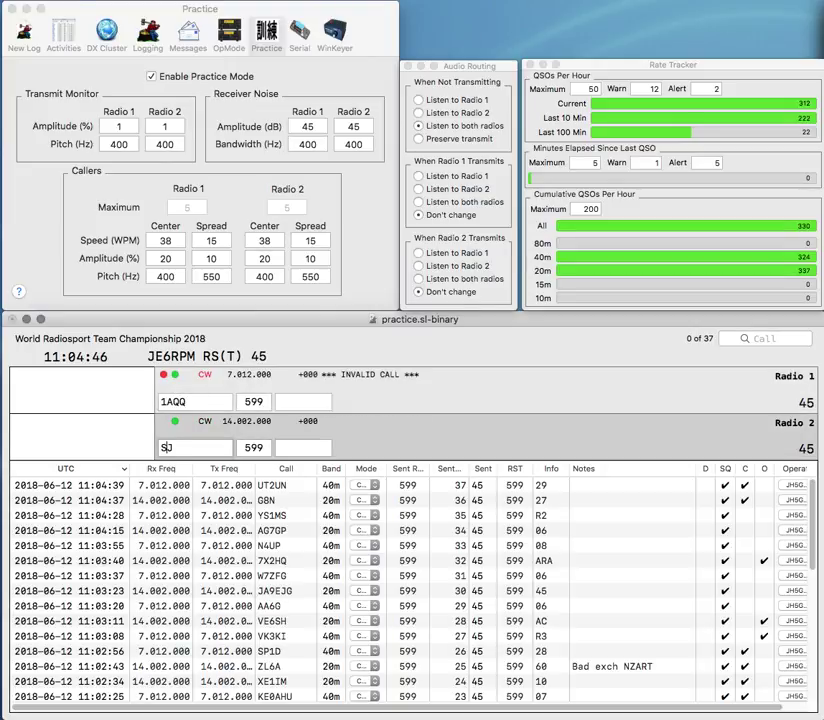
type("K3RK")
Step: Complete the Radio 1 partial call as HL1AQQ and send the exchange
key("Home")
type("ZL")
key("BackSpace")
key("BackSpace")
type("HL")
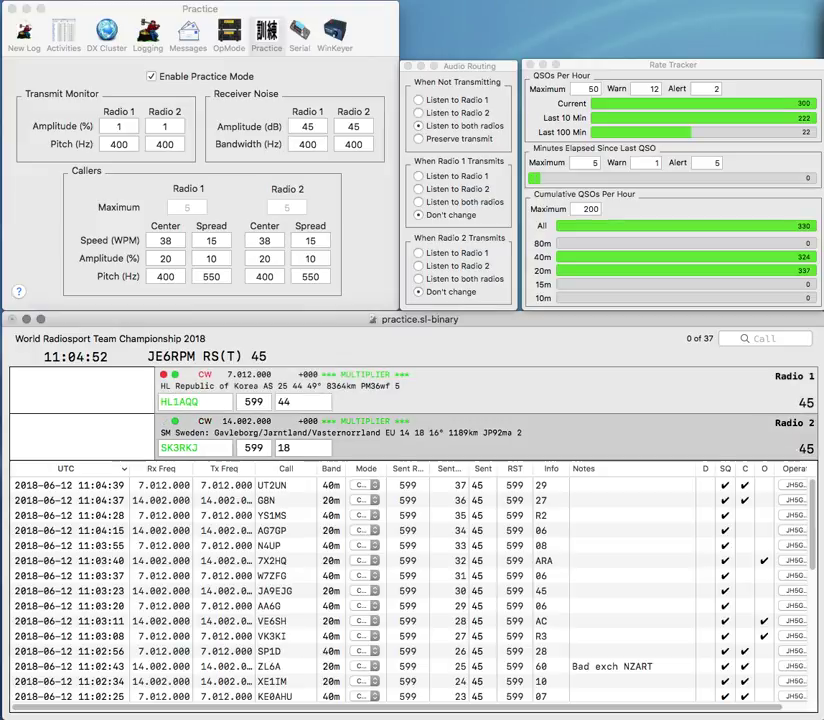
Step: Correct the Radio 2 call to IK3RKJ and resend it, and log HL1AQQ on Radio 1 with exchange R3
key("Tab")
key("Tab")
key("BackSpace")
type("I")
key("Return")
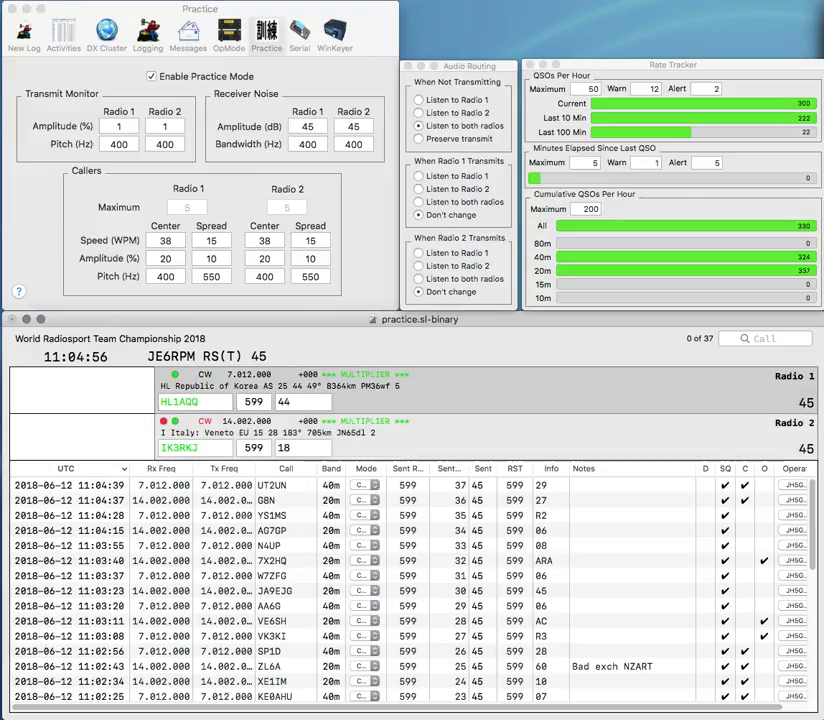
type("R3")
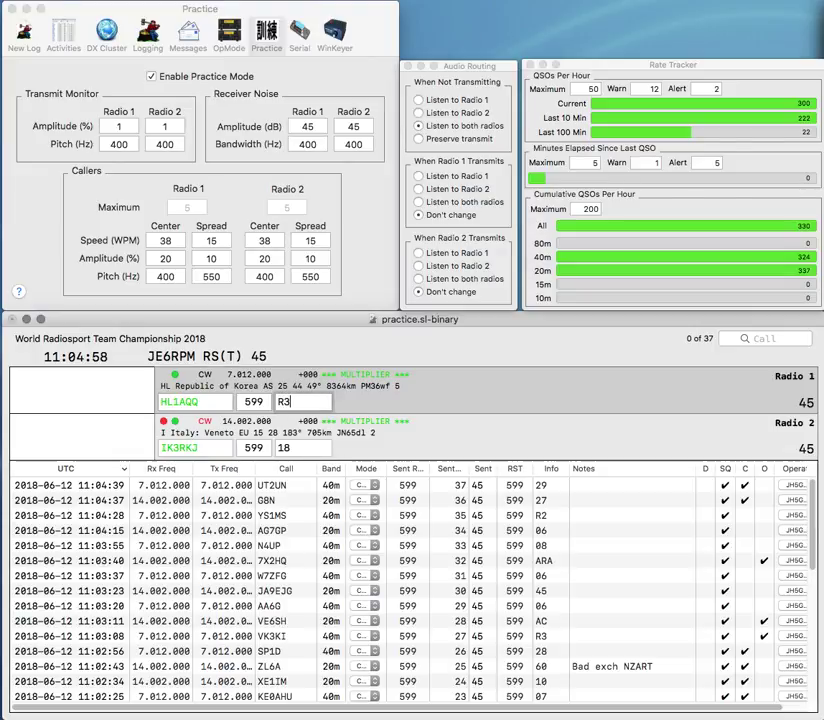
key("Return")
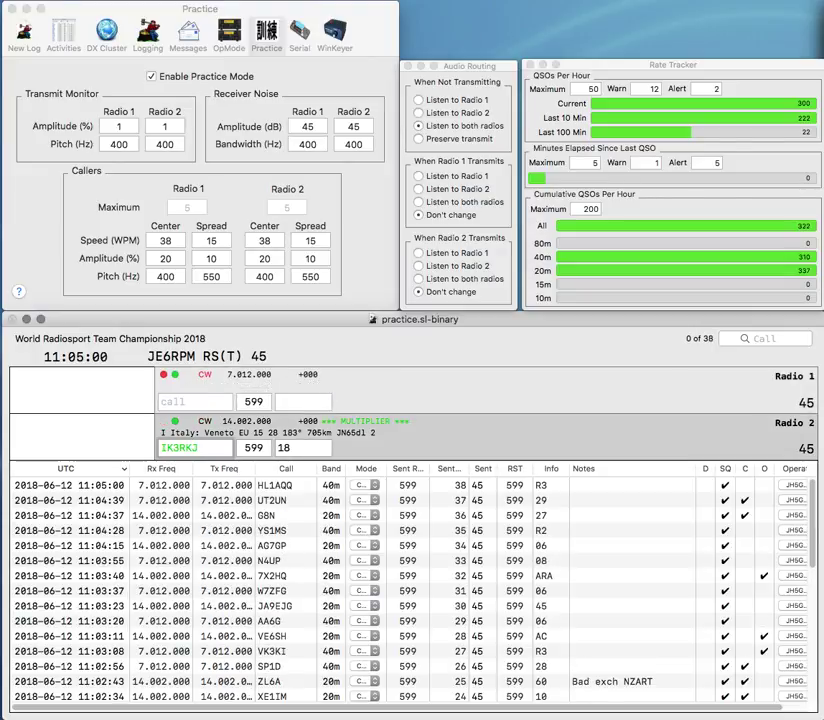
Step: Correct the Radio 2 call to IK4RKJ and resend it
key("Right")
key("Right")
key("BackSpace")
type("4")
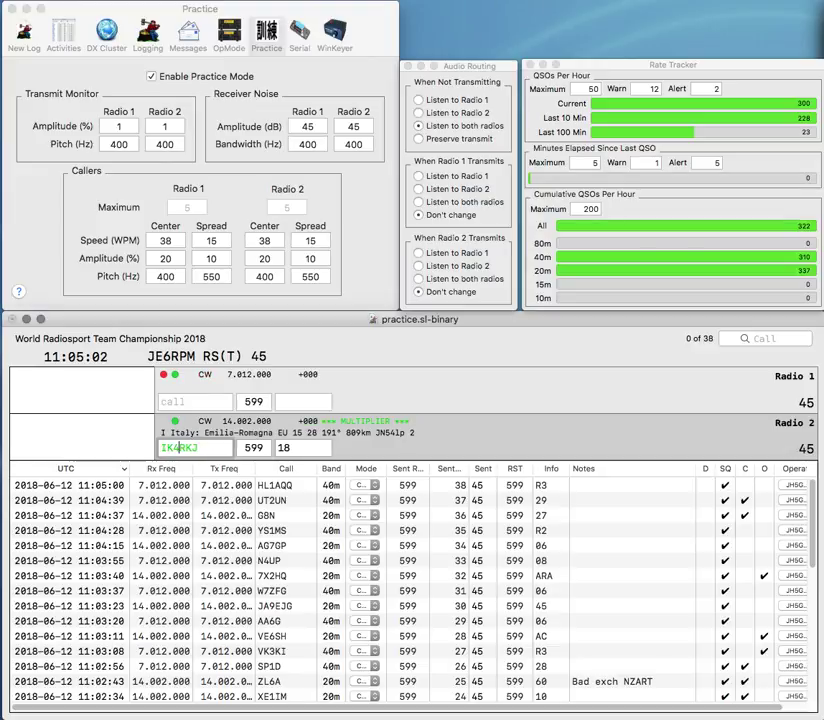
key("Return")
Step: Enter the partial call K6 on Radio 1 and change the Radio 2 exchange to 28
type("K6")
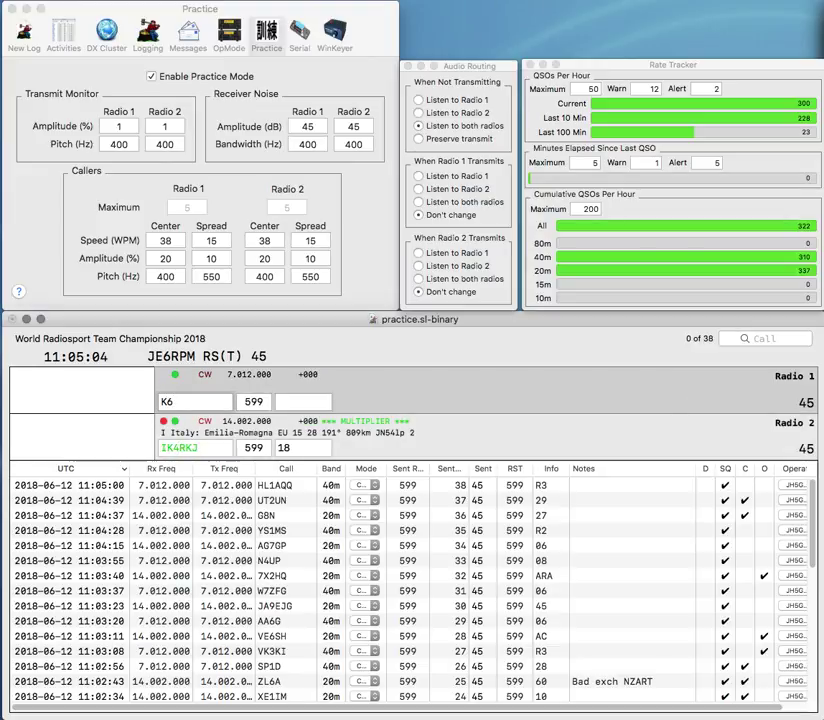
key("space")
key("BackSpace")
type("28")
key("Return")
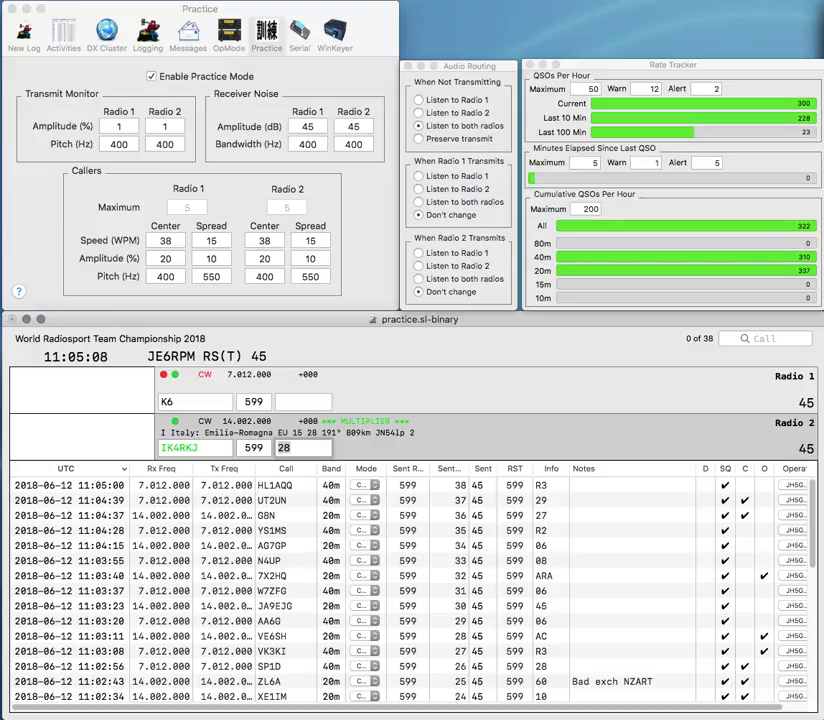
Step: Correct the Radio 2 call to IK4RQJ and resend it
key("space")
key("Left")
key("Delete")
type("Q")
key("Up")
key("Down")
key("Return")
key("Up")
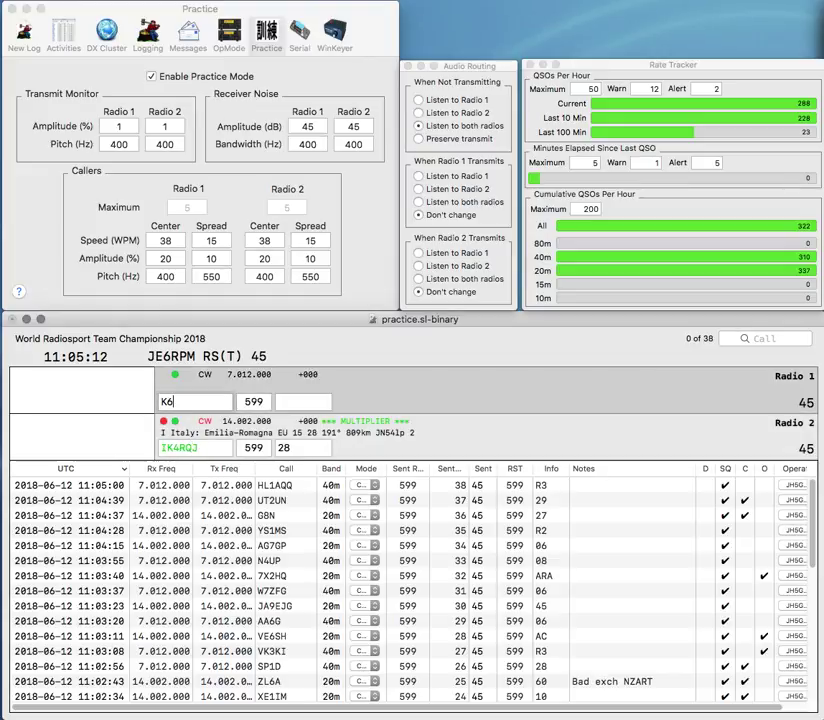
type("SF")
key("Tab")
key("Return")
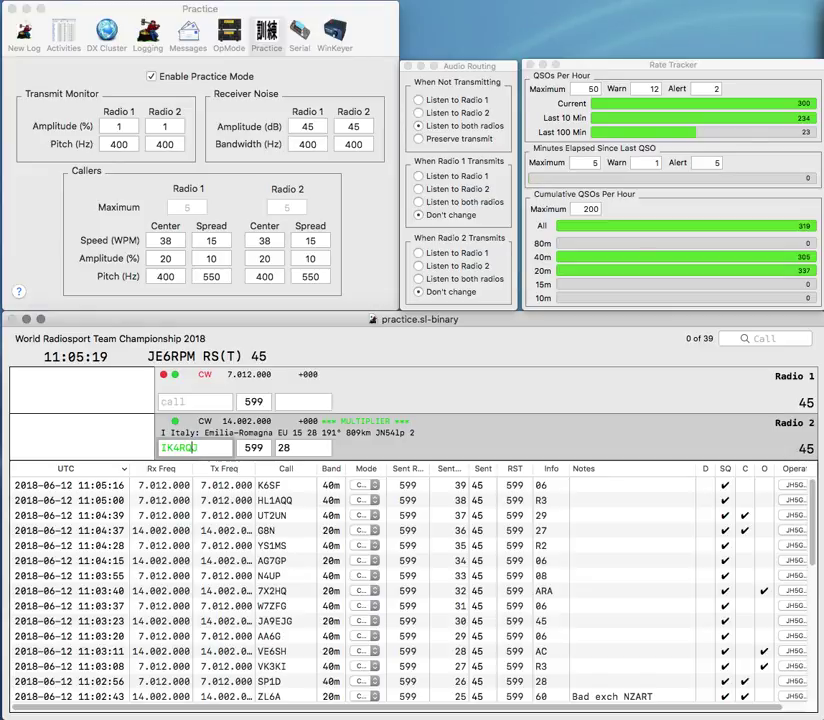
key("Return")
key("Up")
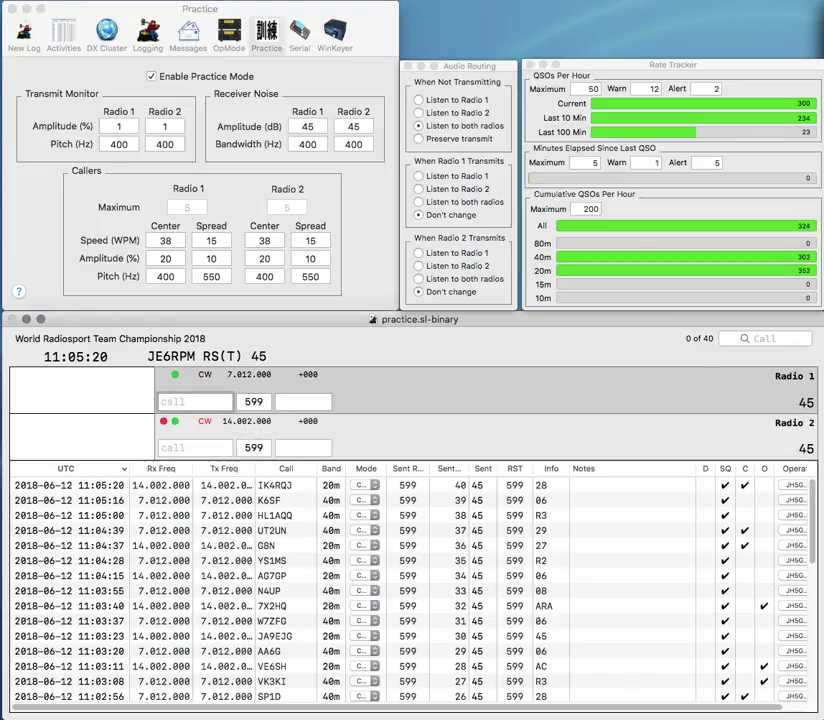
Step: Enter the partial call KUT on Radio 1 and the partial call 6APP on Radio 2
type("KUT")
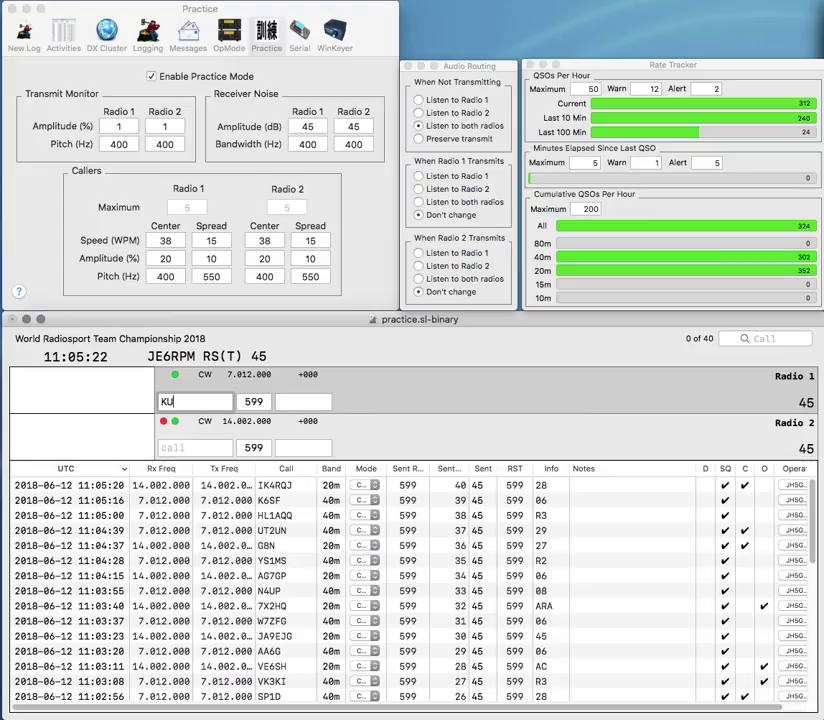
key("Return")
type("6APP")
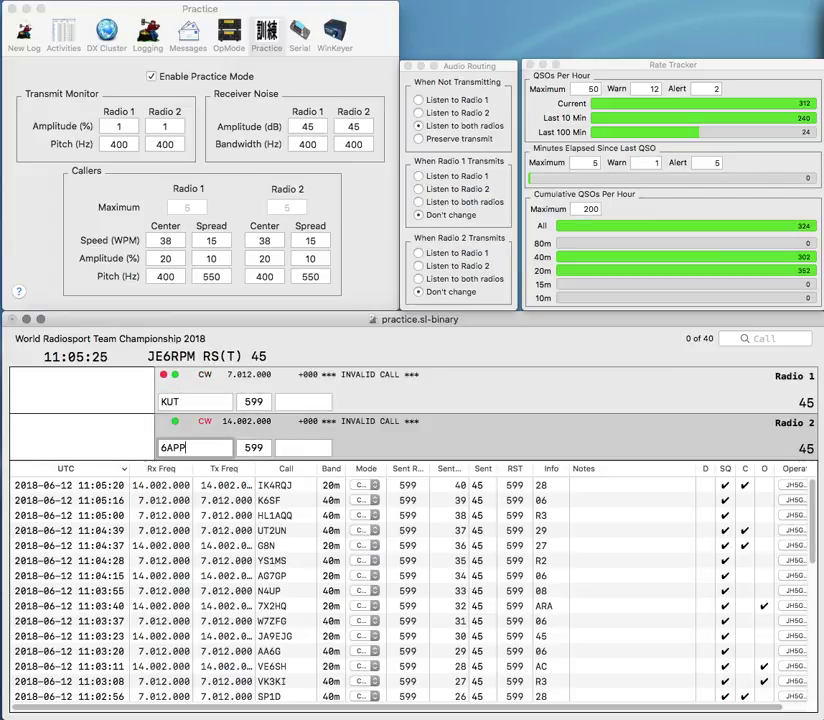
key("Return")
type("DL5")
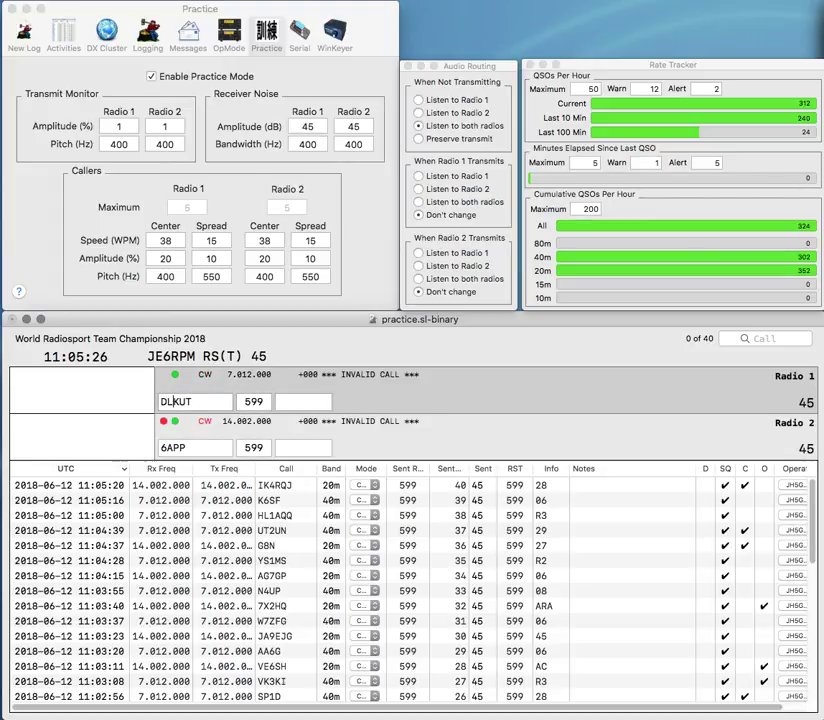
key("Return")
Step: Complete the Radio 2 partial call as K6APP, and log DL5KUT with exchange 28 and K6APP with exchange 61
key("ctrl+a")
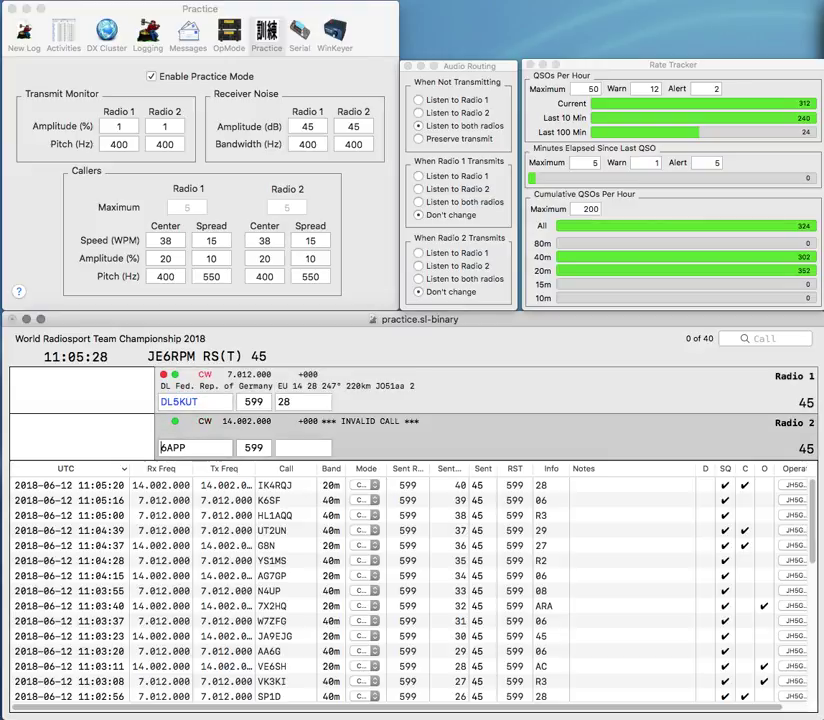
type("K")
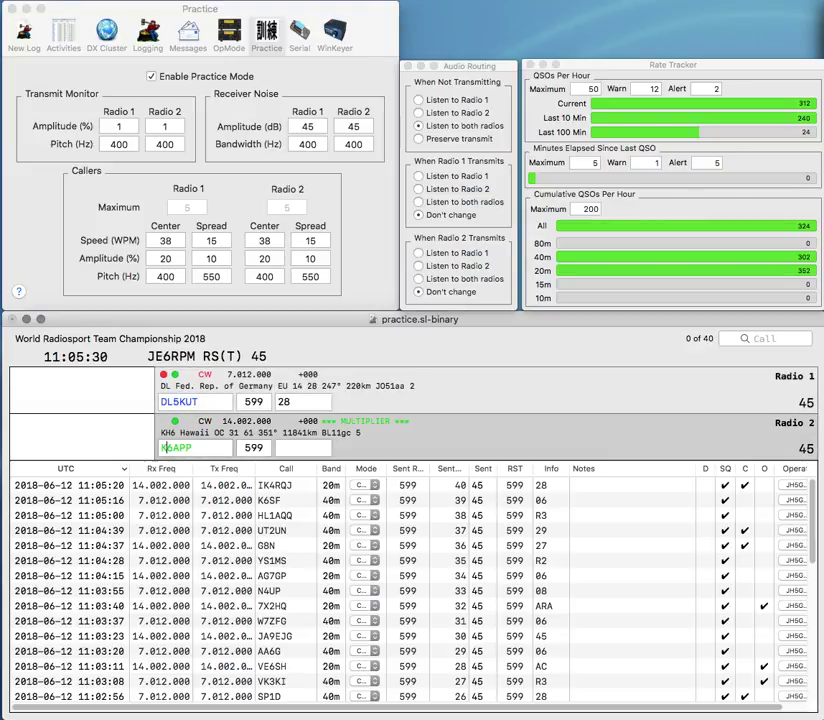
key("Return")
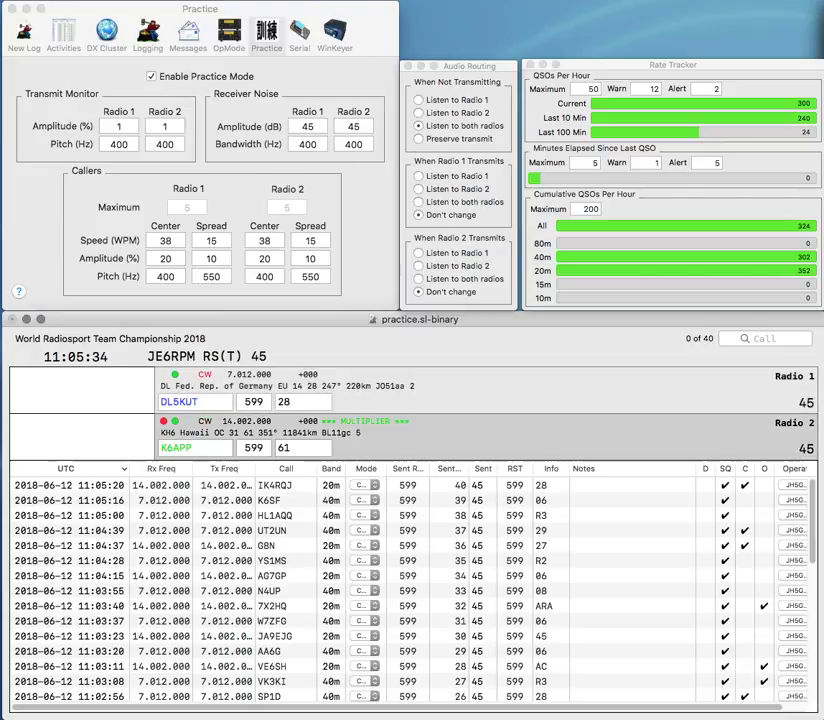
key("Return")
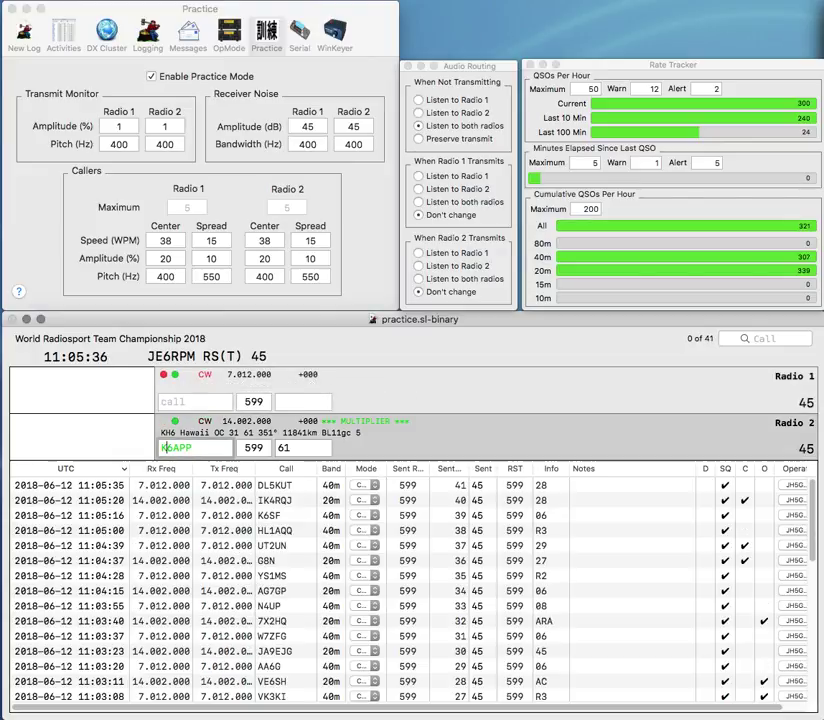
key("Return")
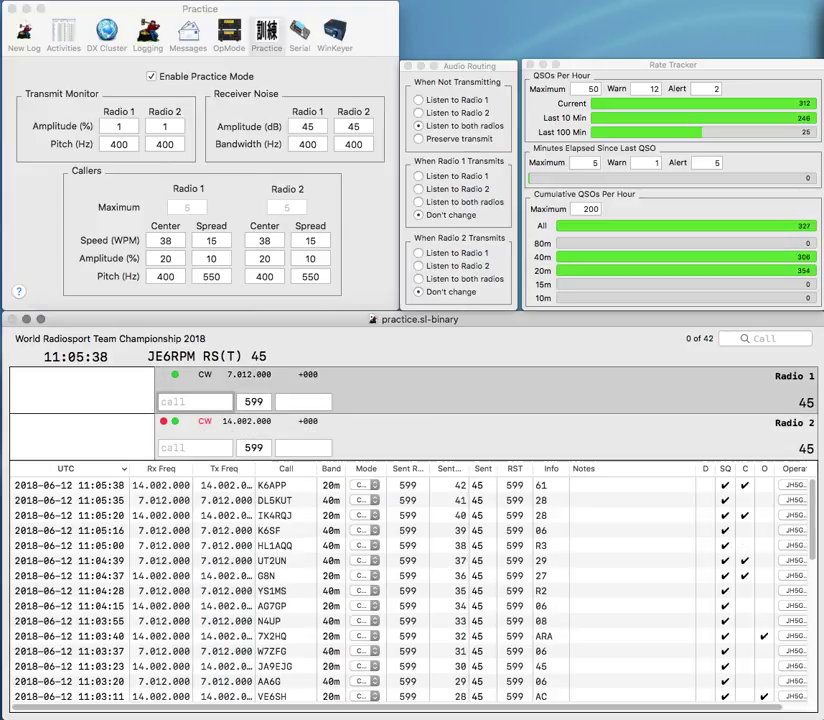
Step: Enter the partial call Q on Radio 1 and the partial call 2J on Radio 2
type("W")
key("BackSpace")
type("Q")
key("Return")
key("Down")
type("2J")
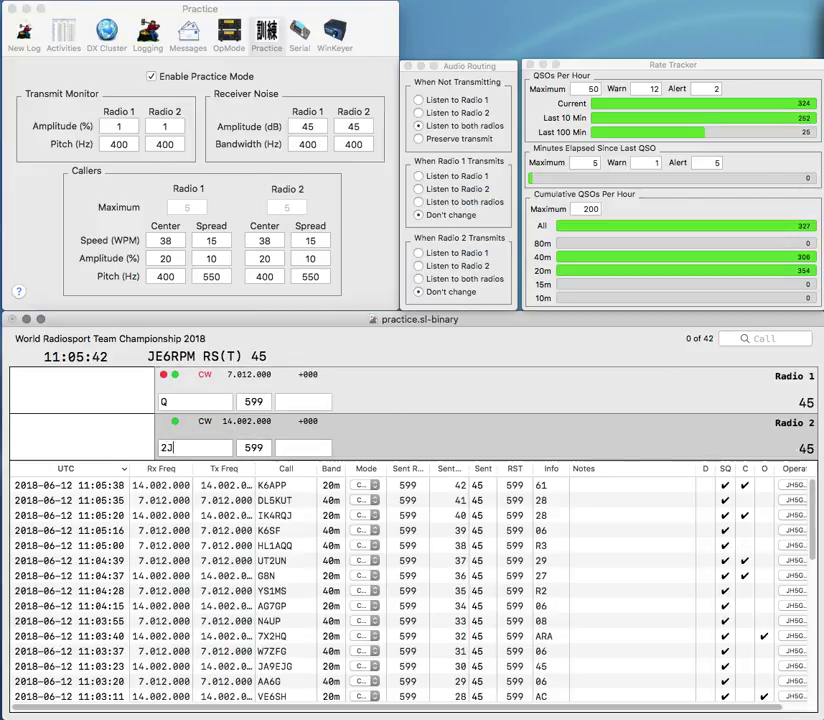
Step: Complete the Radio 2 partial call as W2JAT and send the exchange
type("AT")
key("Home")
type("W")
key("Return")
key("Up")
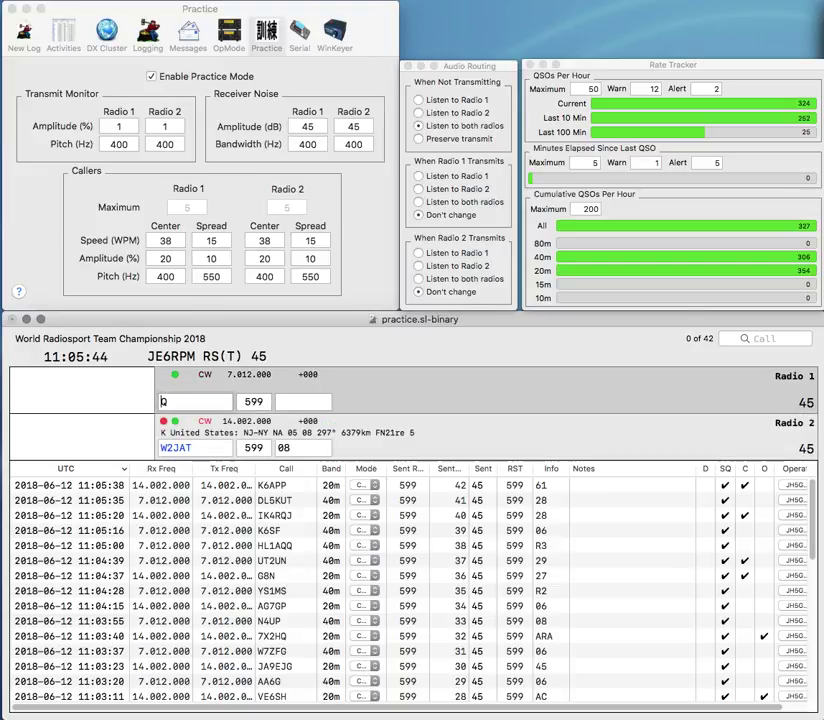
type("HG0HQ")
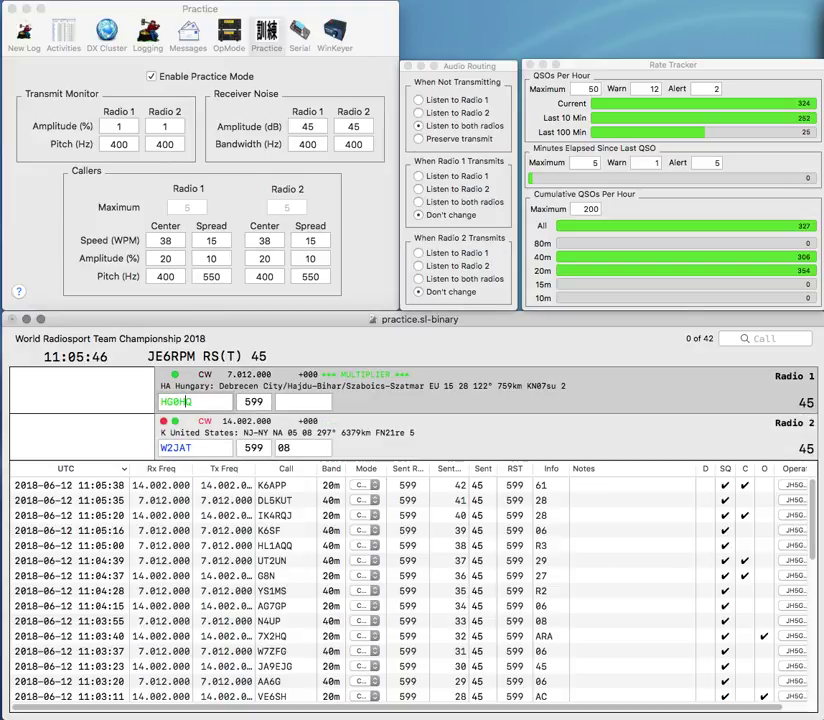
key("Return")
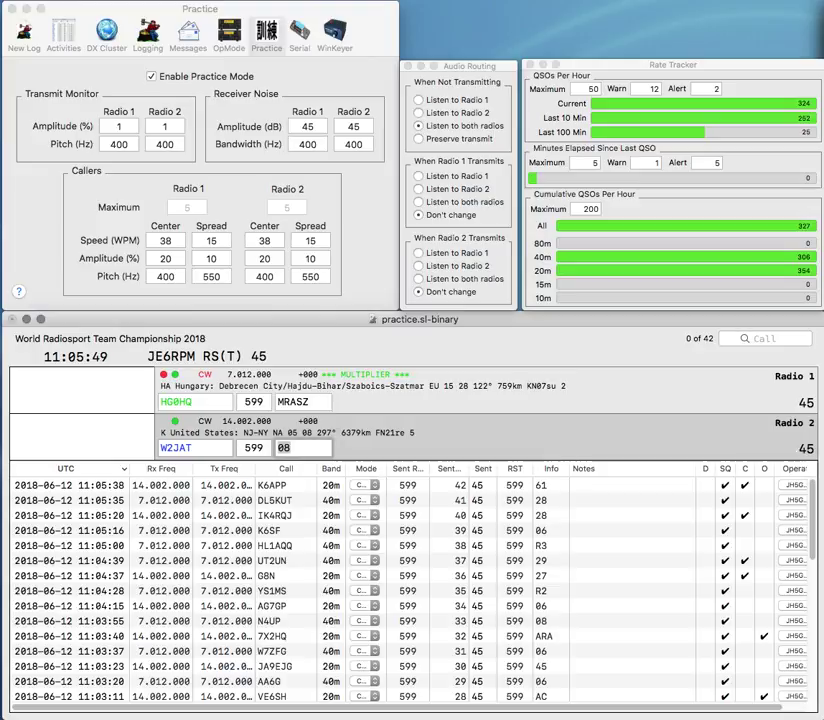
key("Return")
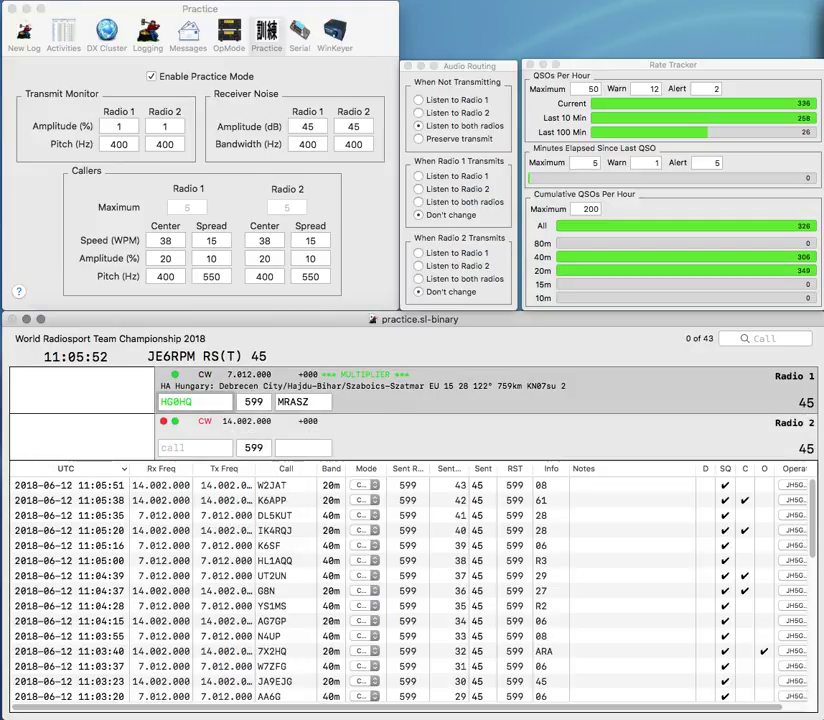
key("Return")
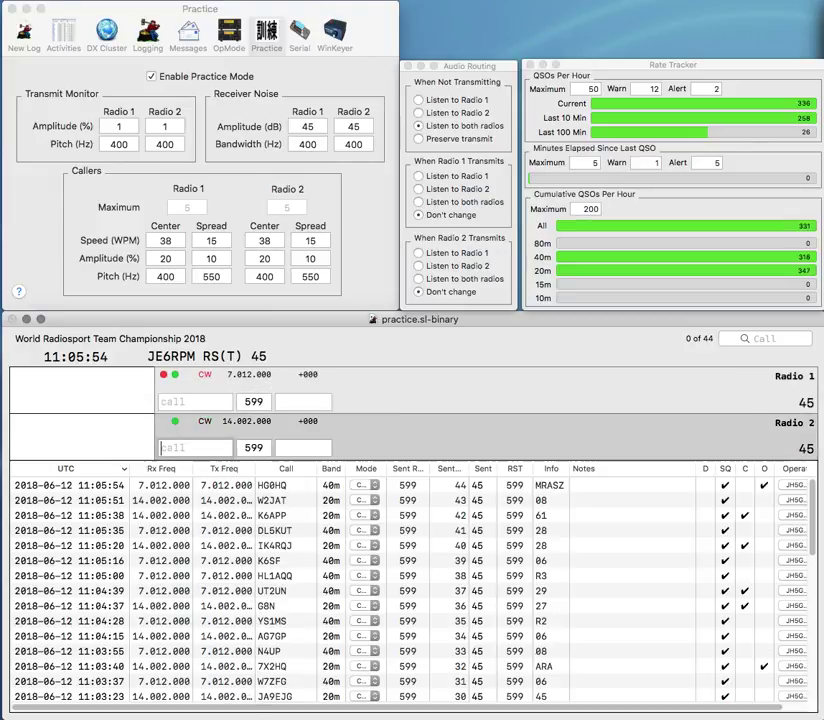
Step: Enter the partial call G3 on Radio 2 and call CQ on Radio 1 with its call field empty
type("O")
type("3")
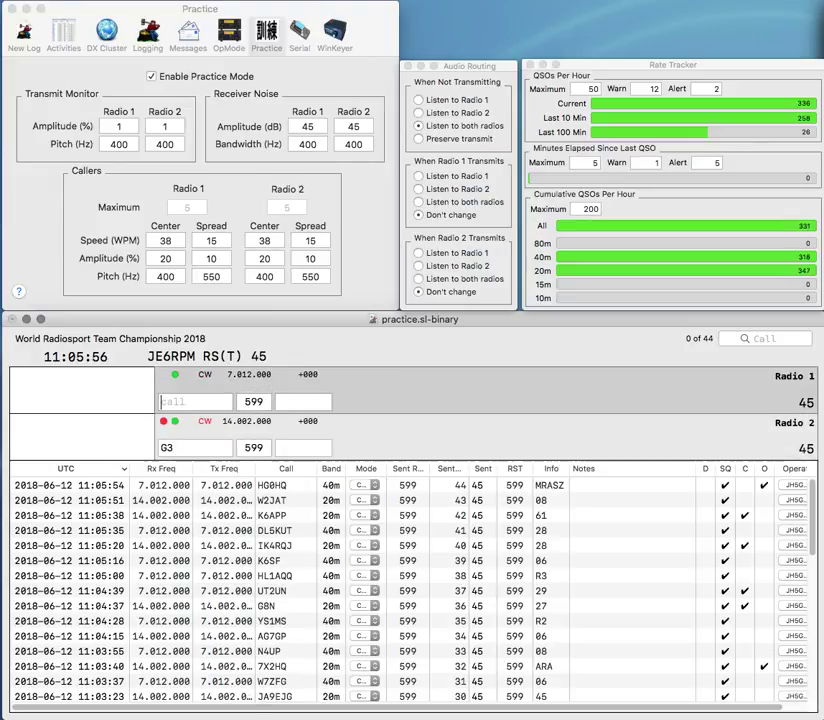
type("H")
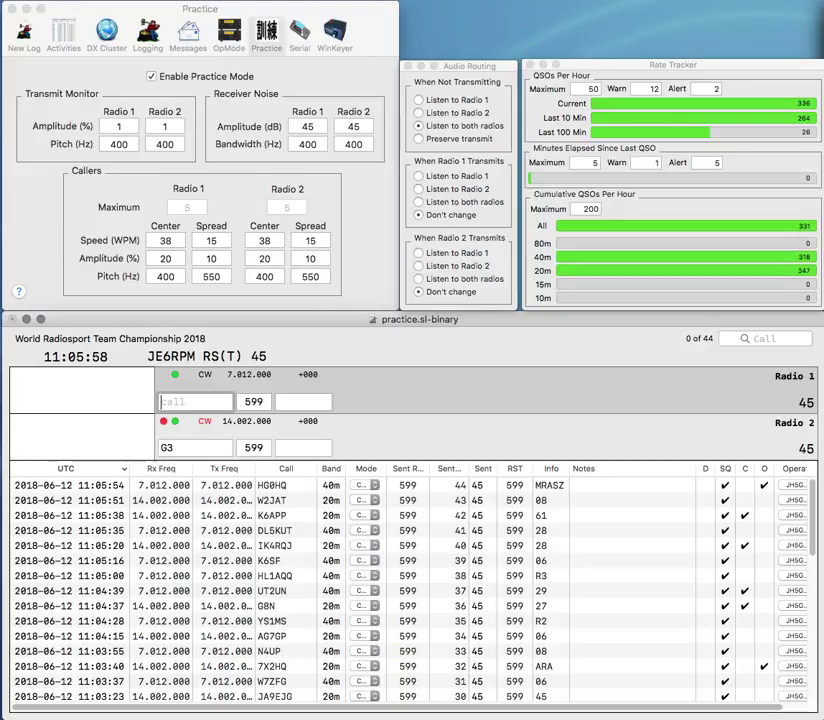
key("BackSpace")
key("BackSpace")
key("F1")
key("Down")
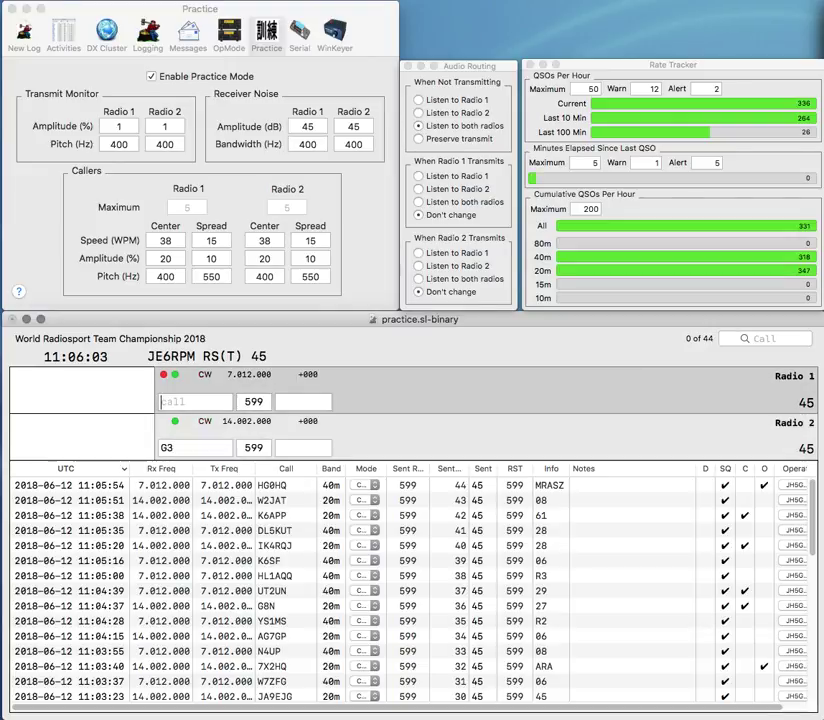
Step: Enter the partial call Y on Radio 1 and repeat the CQ message on Radio 2 and Radio 1
type("8")
key("BackSpace")
type("Y")
key("Down")
key("F1")
key("Up")
key("F1")
key("Down")
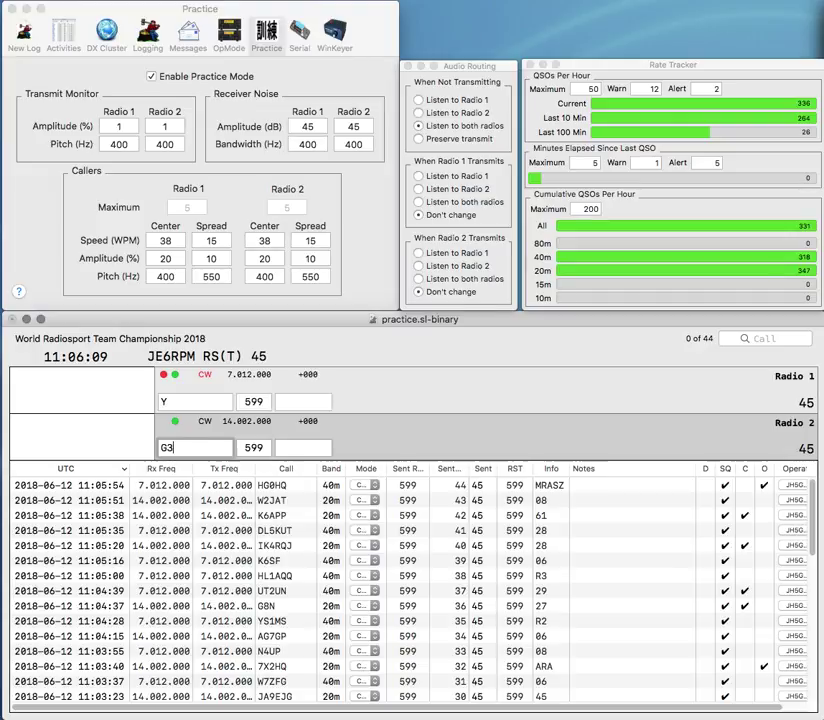
Step: Correct and complete the Radio 2 call as G4PFF and send the exchange
key("BackSpace")
type("4PFF")
key("Return")
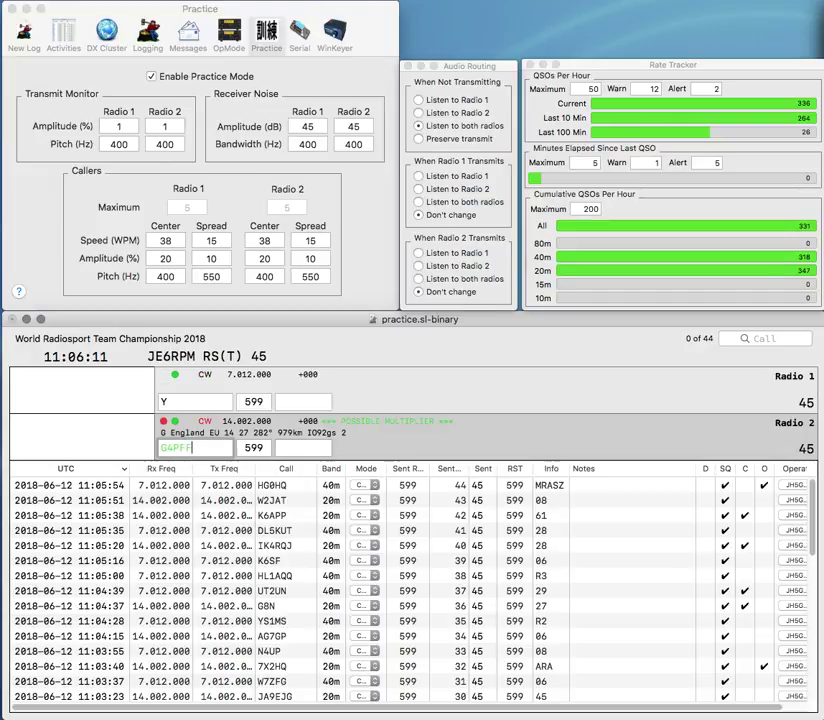
Step: Complete the Radio 1 partial call as 9A4Y and send the exchange
key("Up")
key("Left")
type("9A4")
key("Return")
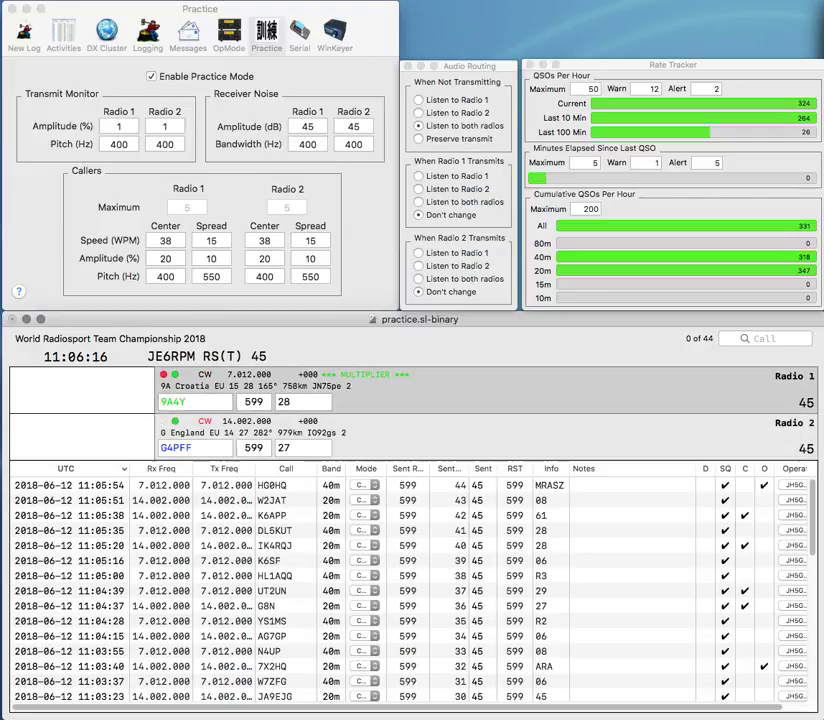
key("Return")
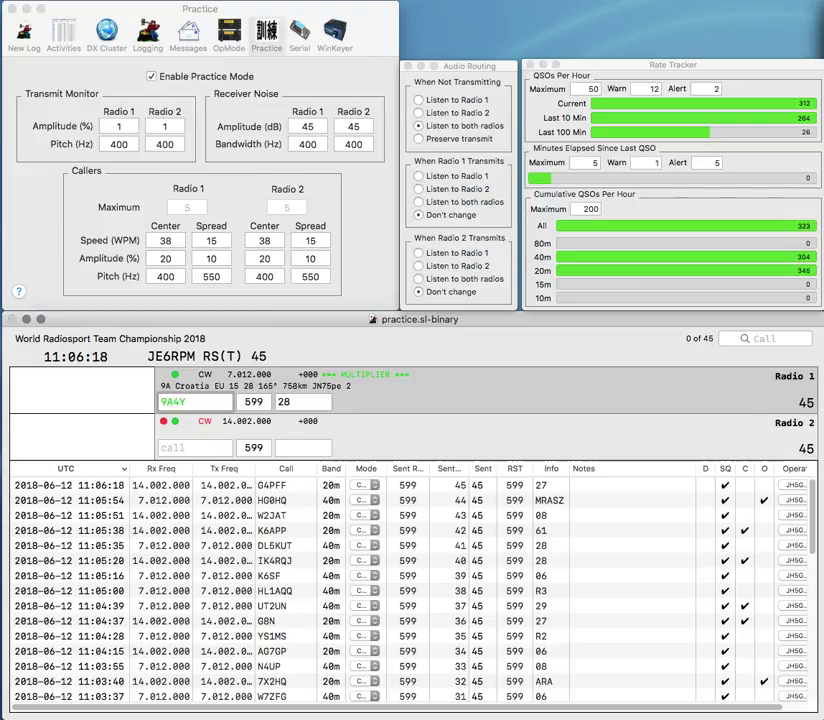
key("Left")
key("BackSpace")
type("5")
key("Return")
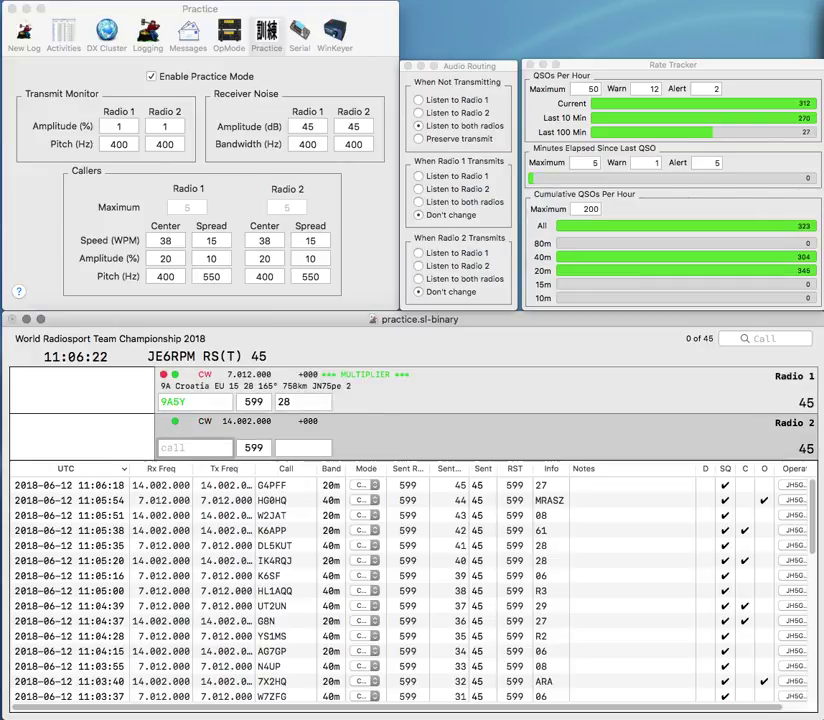
Step: Enter the partial call Z on Radio 2 and log 9A5Y on Radio 1 with exchange 28
type("Z")
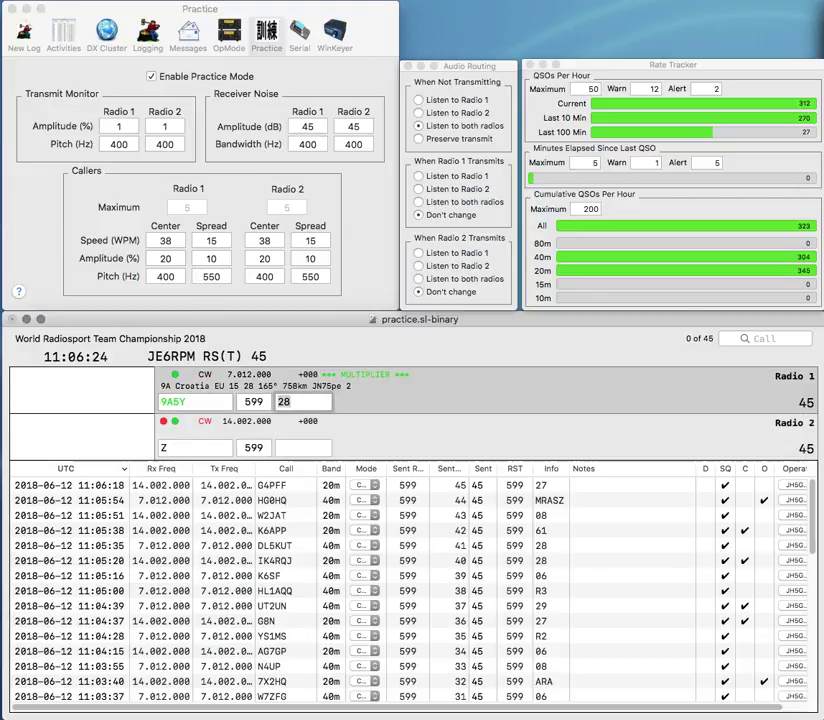
key("Return")
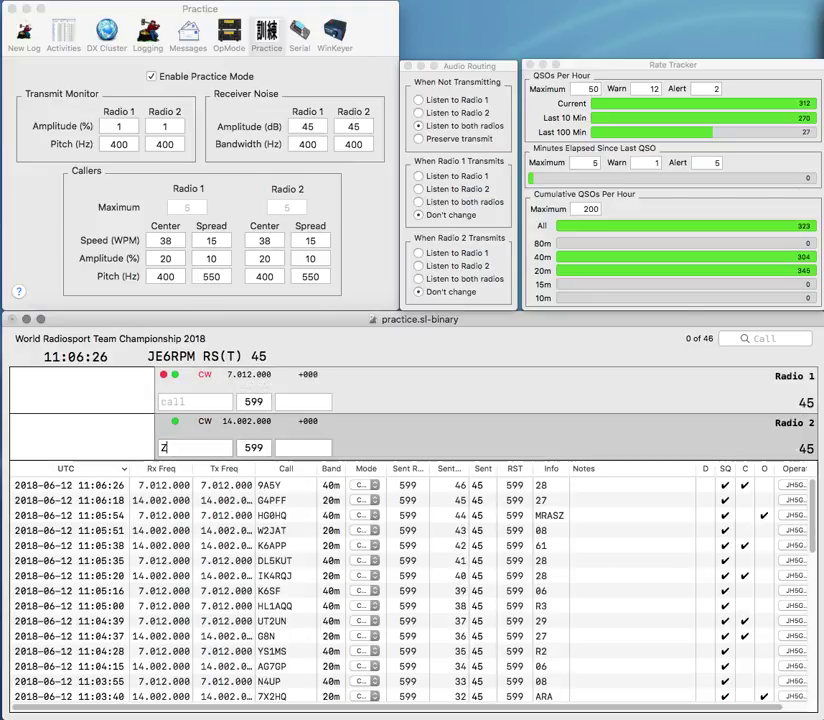
Step: Change the Radio 2 partial call to JA7DRC and send the exchange
type("JA")
type("7DR")
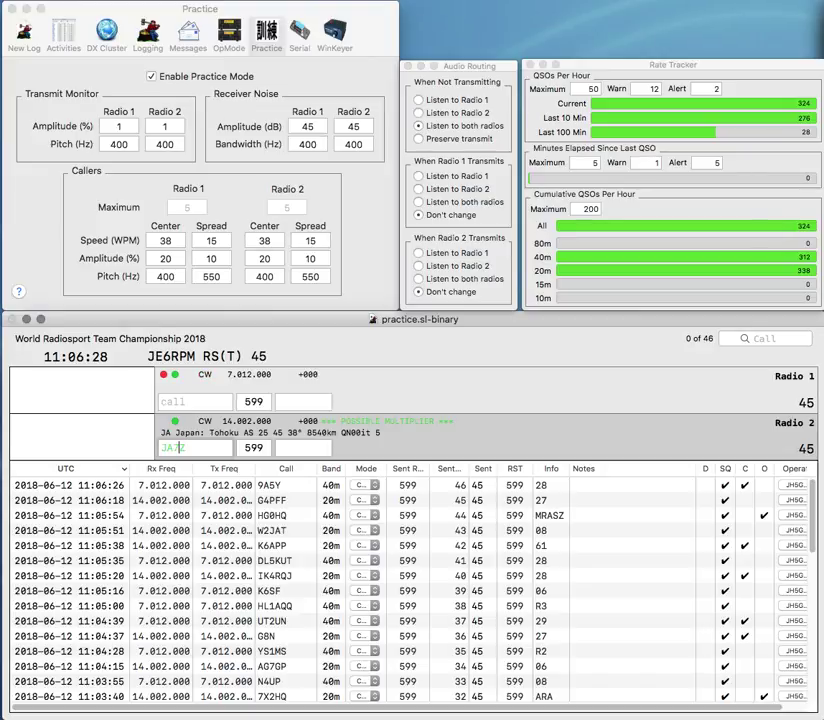
type("C")
key("Delete")
key("Return")
type("IIQ")
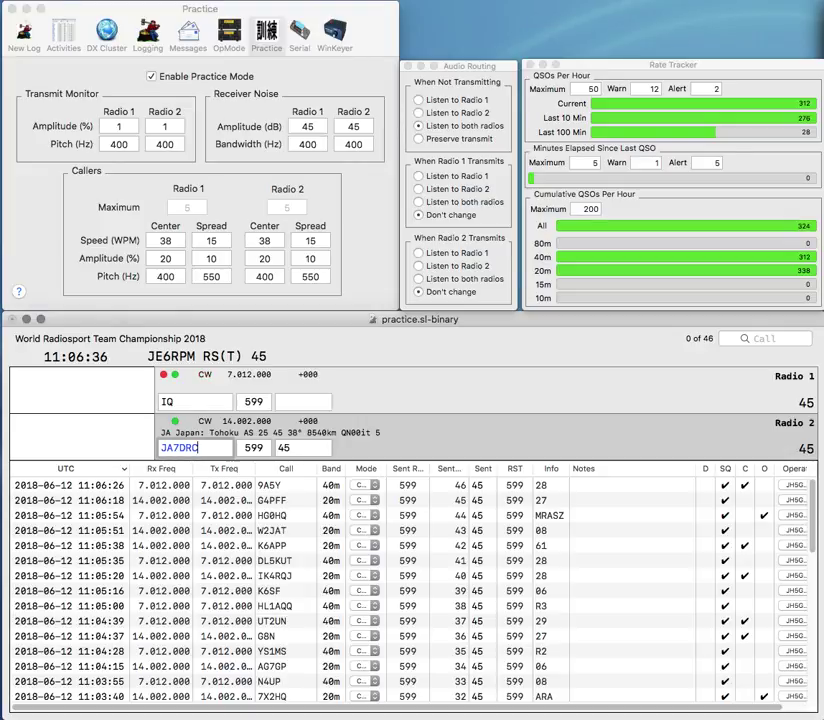
key("BackSpace")
type("Z")
key("Return")
key("Up")
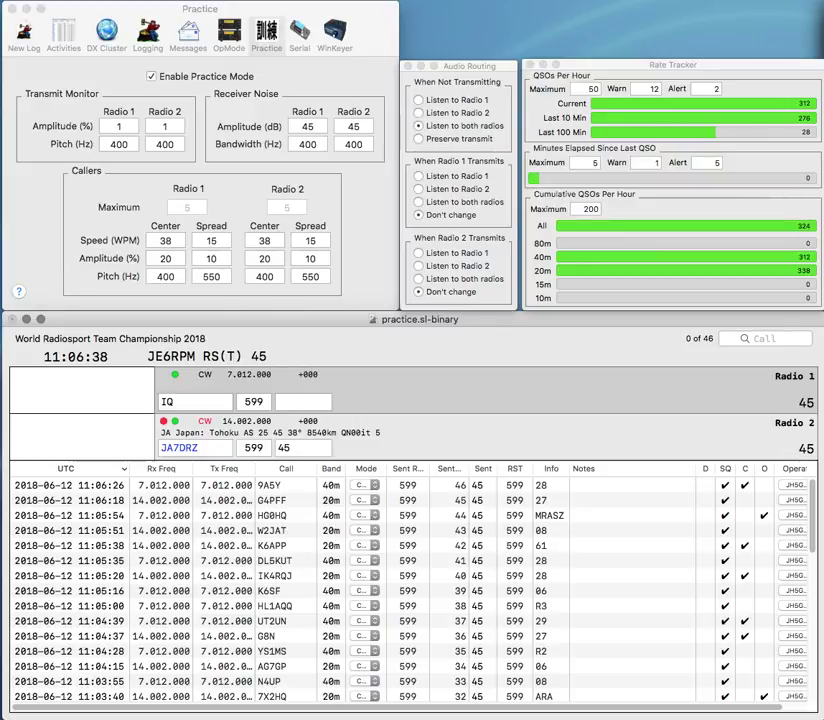
key("Down")
key("space")
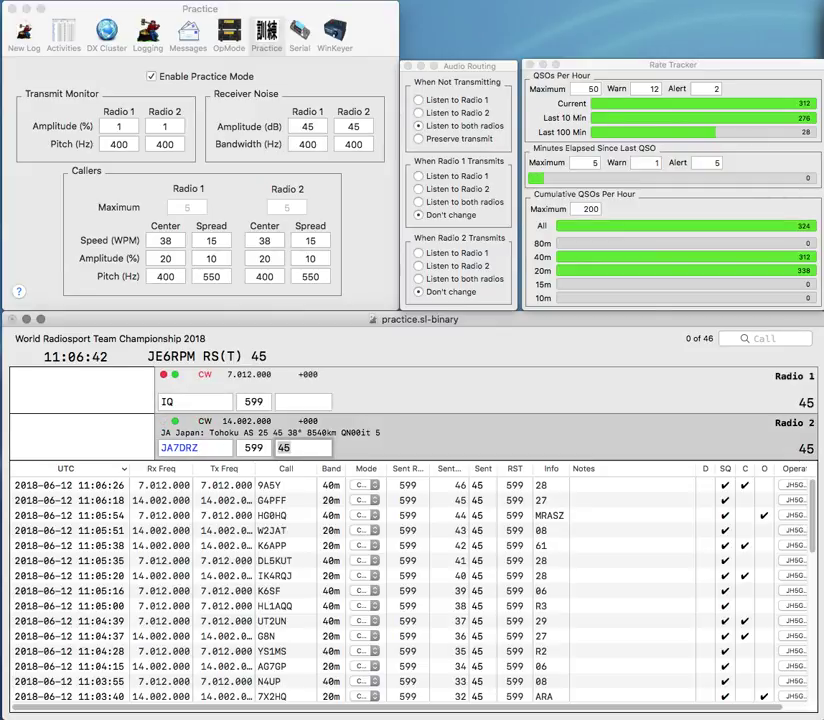
key("Return")
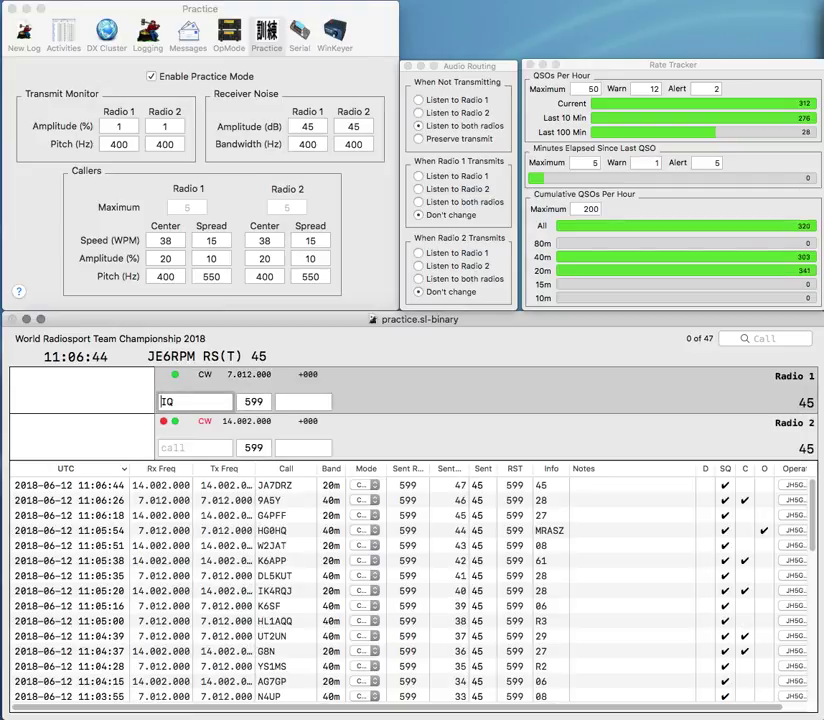
type("KF7")
key("Return")
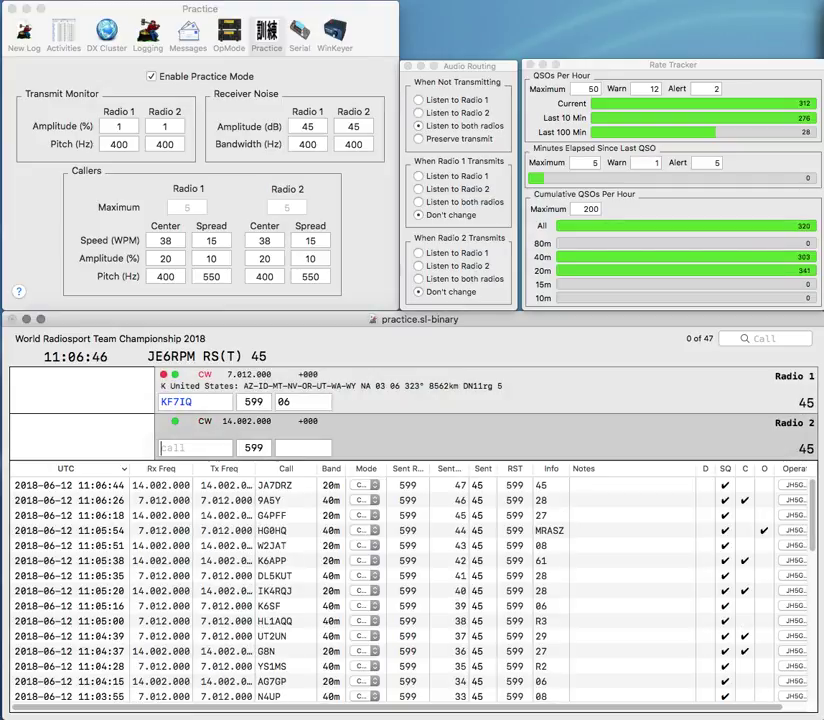
type("5MM")
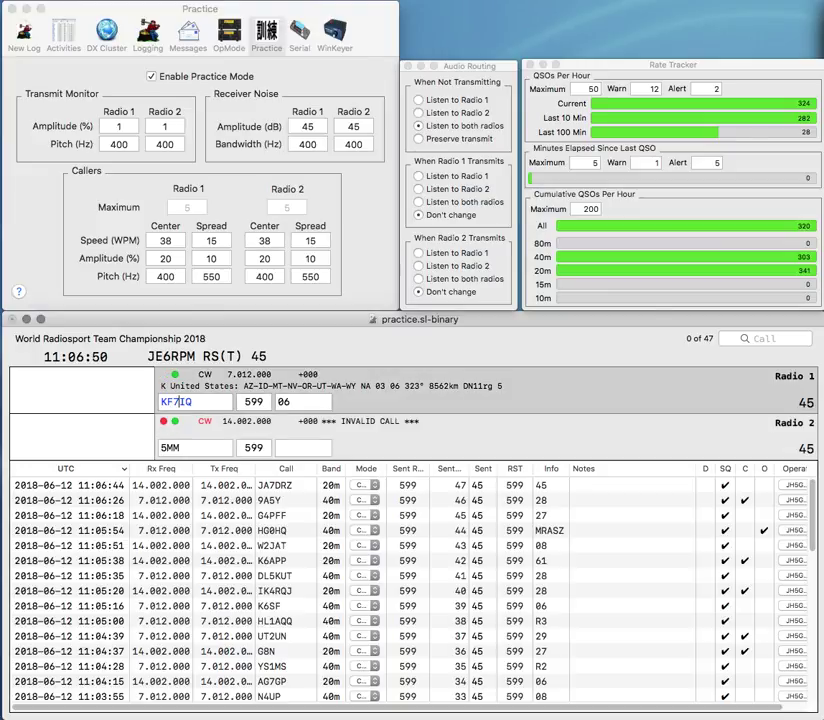
key("Return")
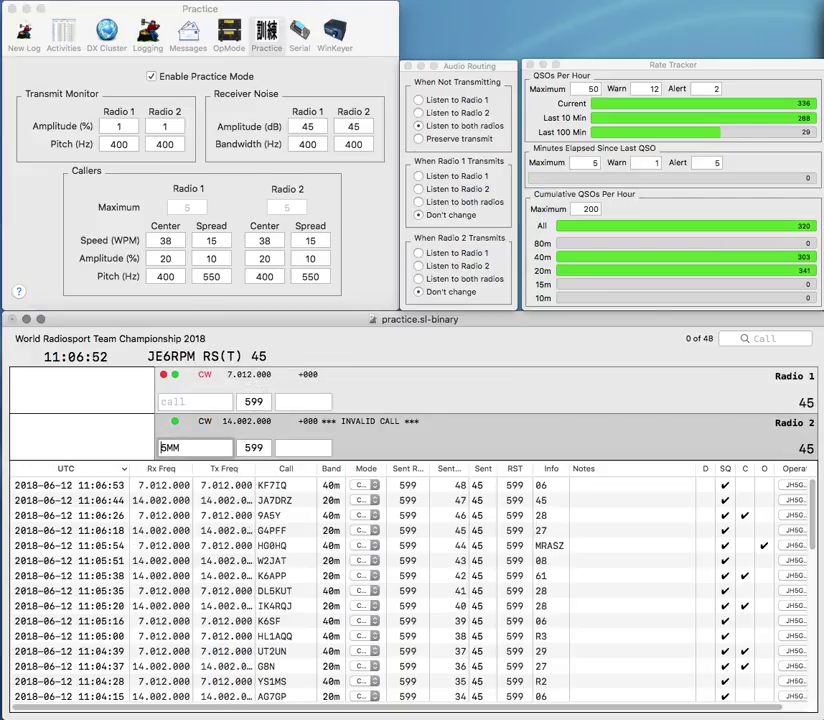
key("Home")
type("DH")
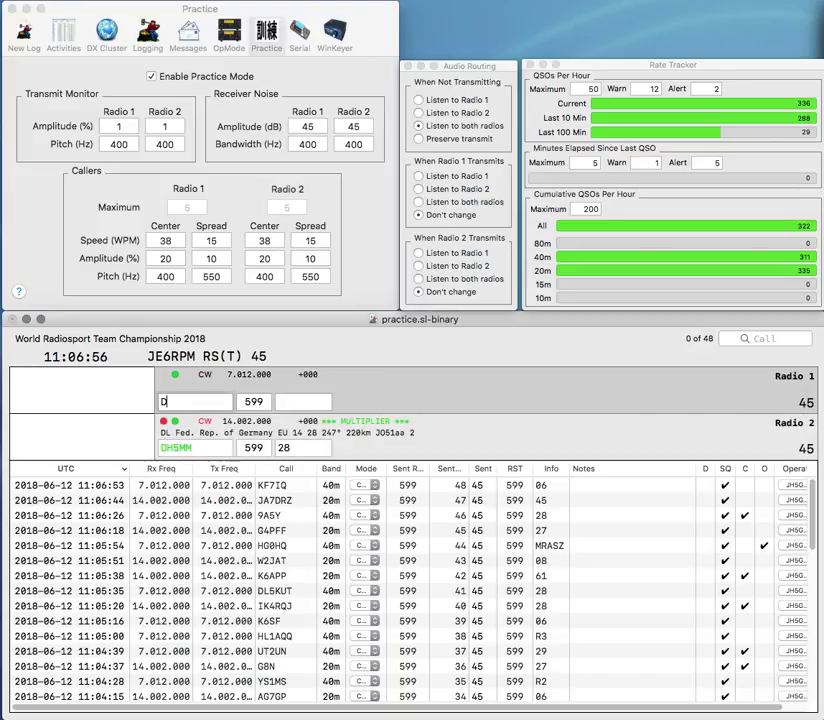
type("W")
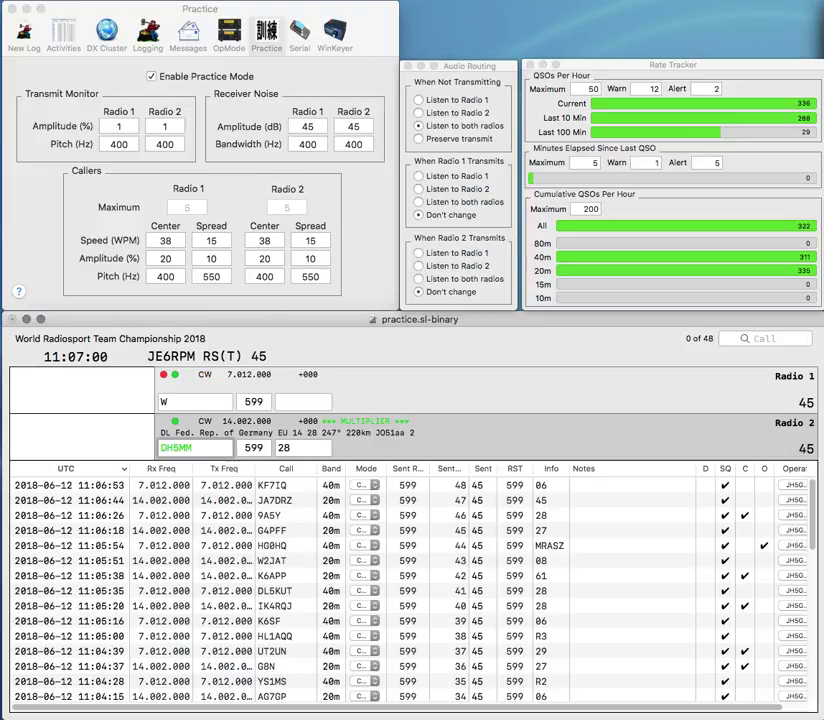
key("Return")
key("BackSpace")
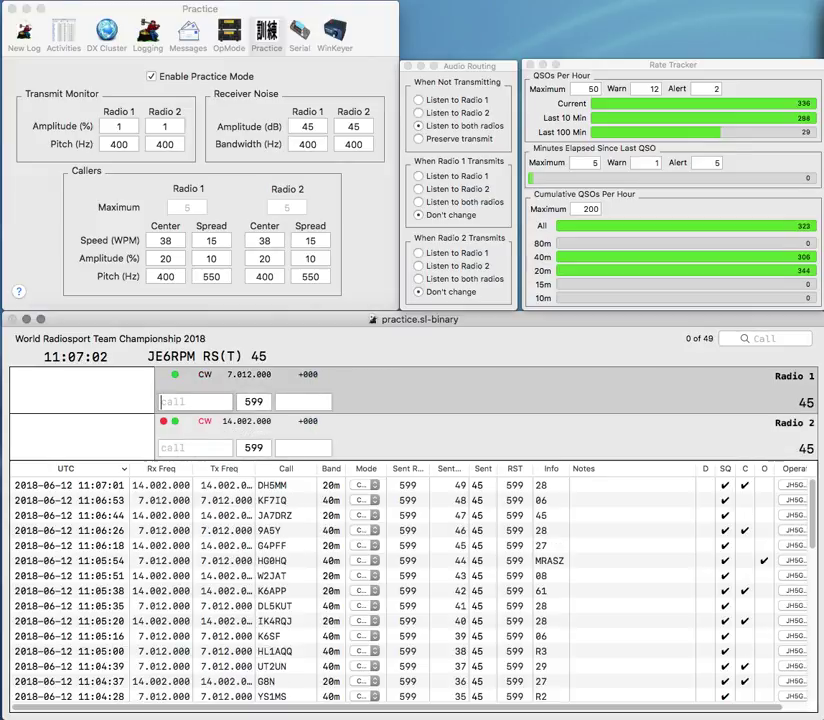
Step: Enter the partial call SP on Radio 1 and the call 9M4DXX on Radio 2
type("SP")
key("Return")
type("M4DXX")
key("Home")
type("9")
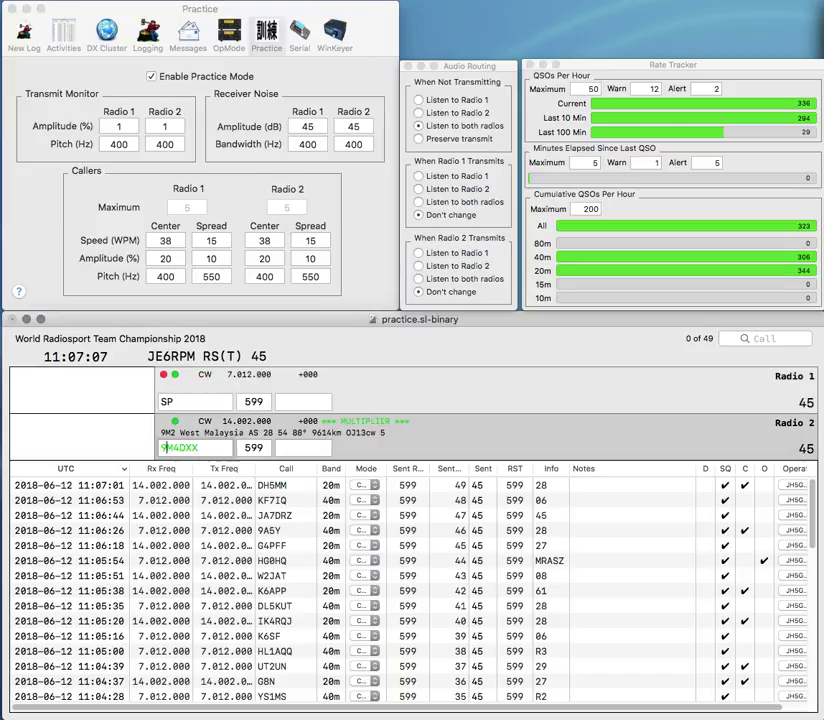
key("Return")
key("Home")
type("VK4")
key("Tab")
type("55")
key("backslash")
type("MARTS")
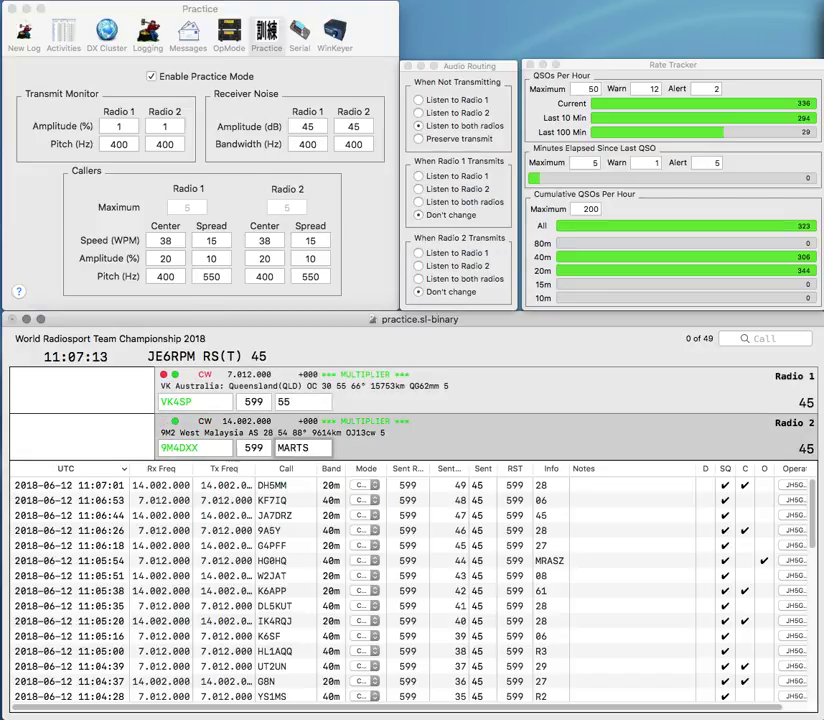
key("Return")
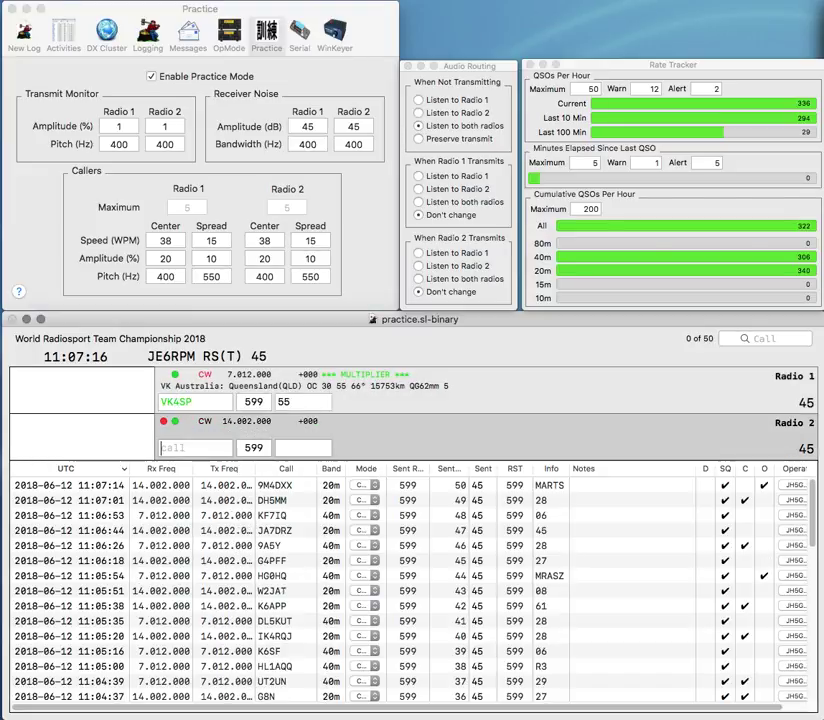
key("Return")
type("A1")
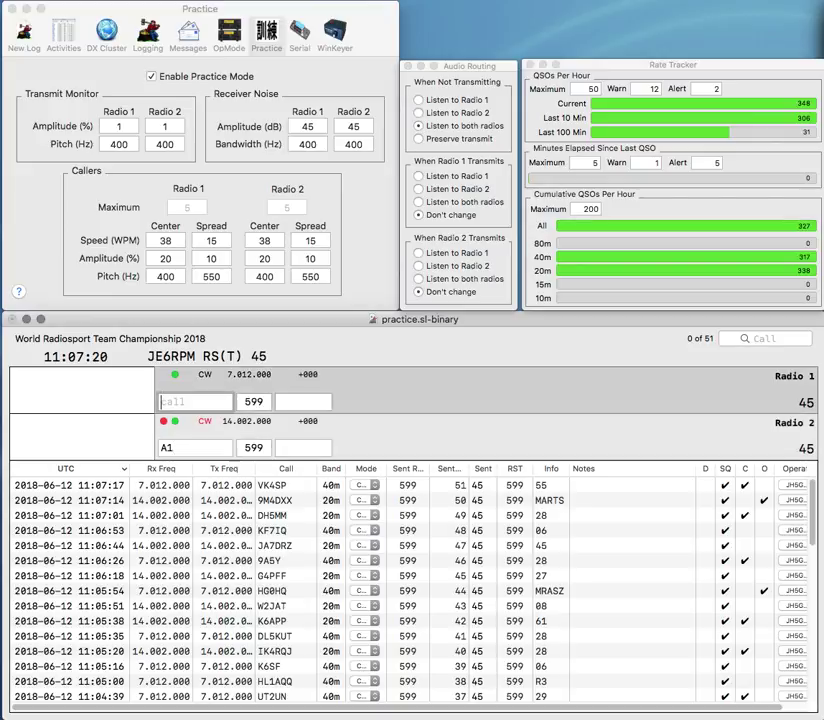
type("PAL")
key("Return")
Step: Complete the Radio 2 call as AA1CT and log it with exchange 08
type("S")
key("BackSpace")
type("A")
key("Right")
key("Right")
type("CT")
key("Return")
key("Return")
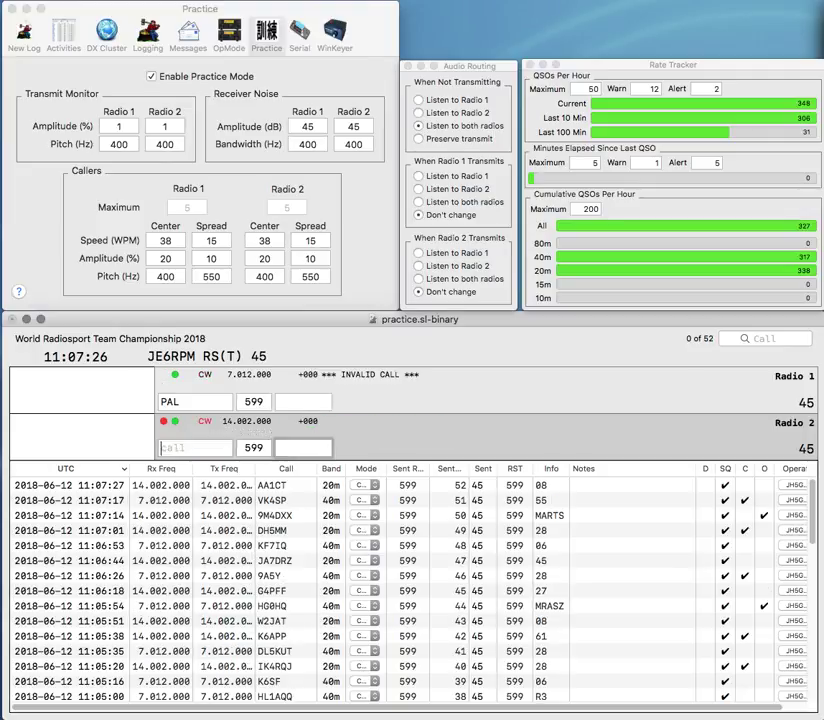
Step: Extend the Radio 1 call to 1PAL and complete it as DH1PAL, entering the partial call X on Radio 2
key("Left")
key("Return")
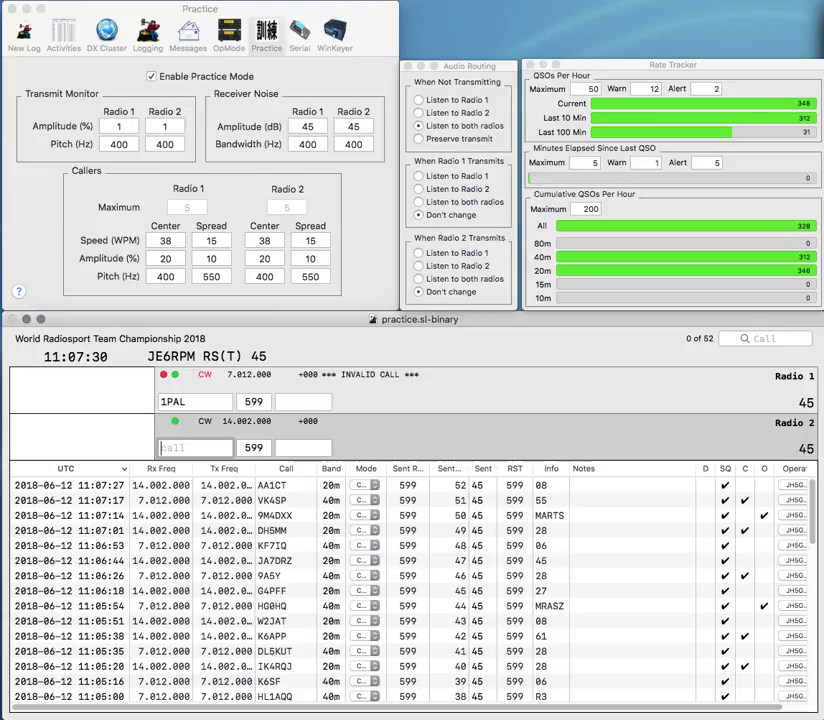
type("X")
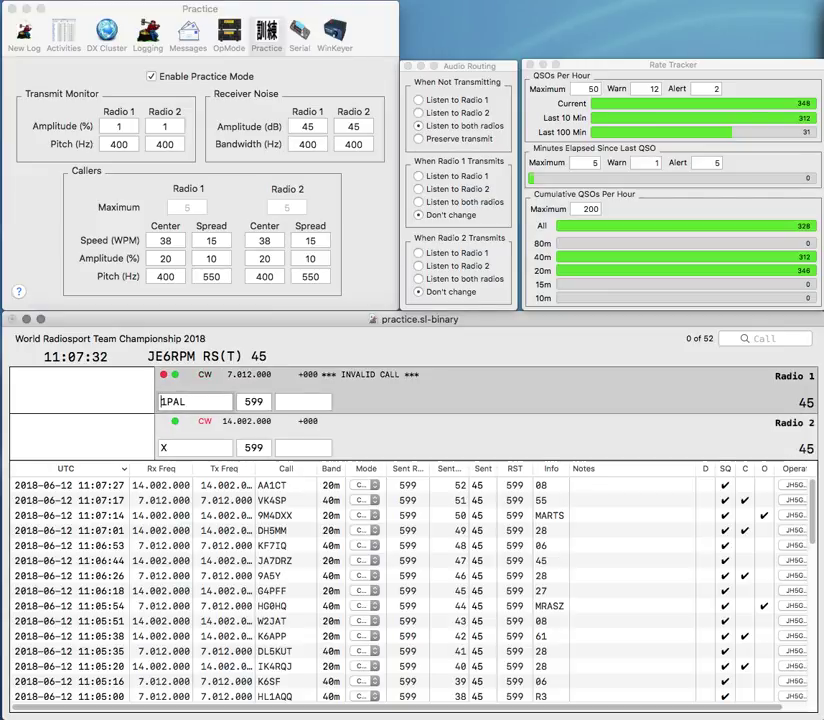
type("DH")
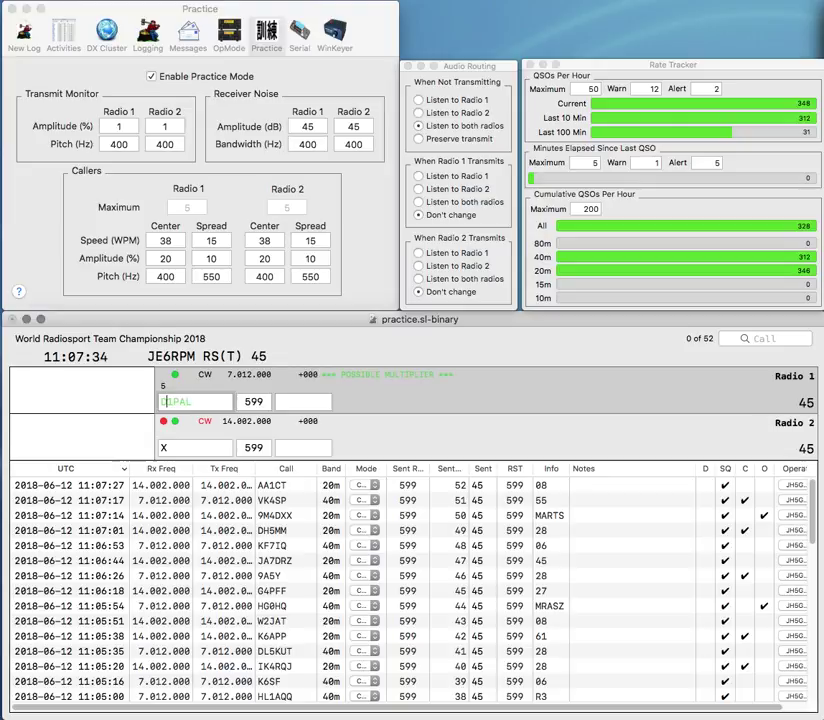
key("Return")
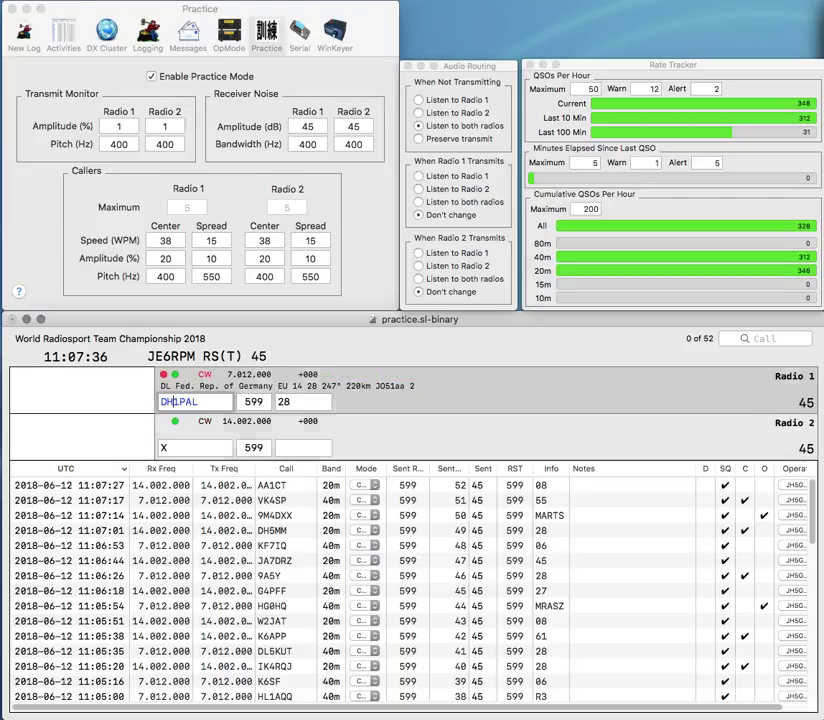
type("X9A")
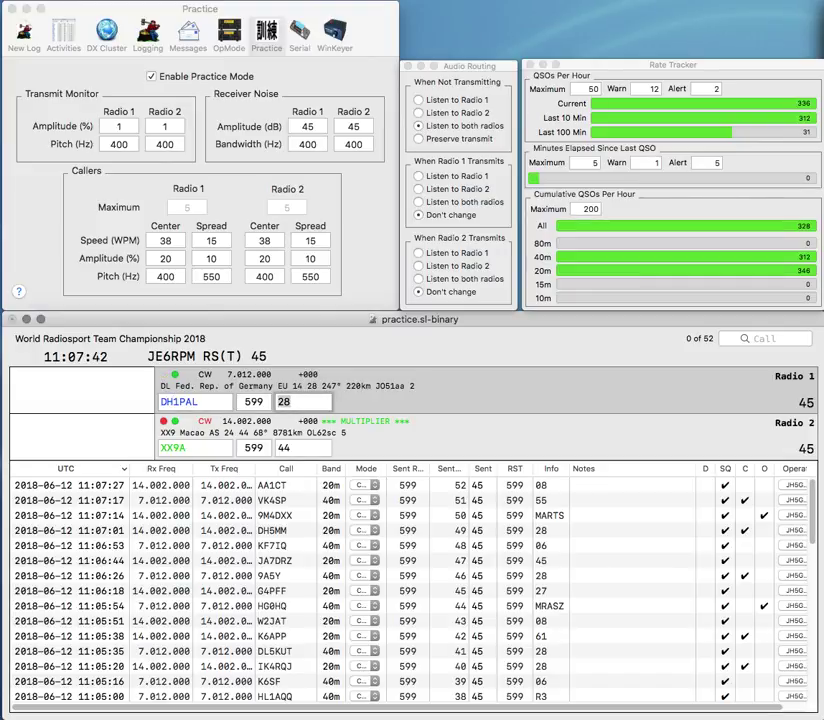
key("Return")
type("MA")
type("ARM")
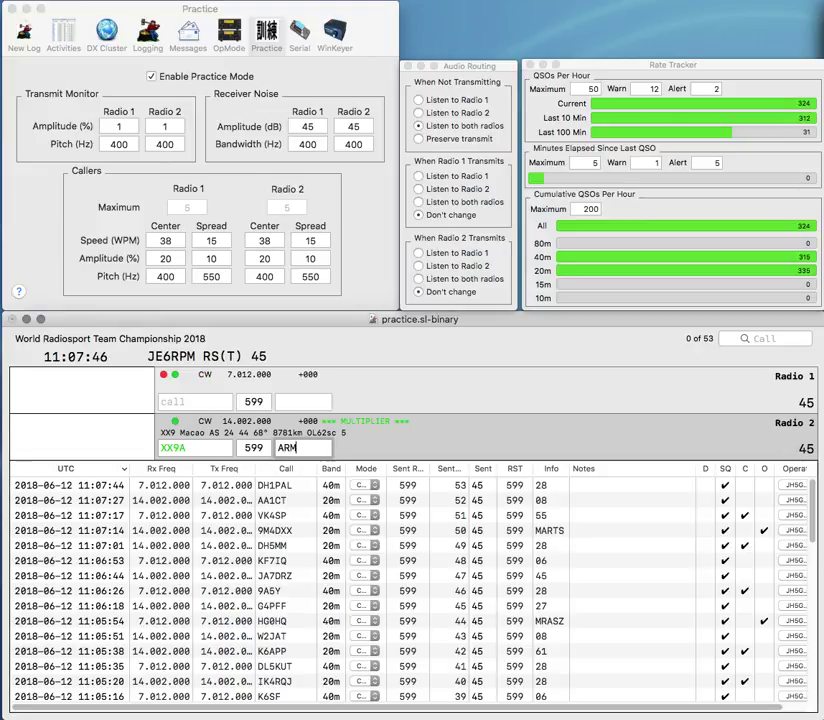
key("Return")
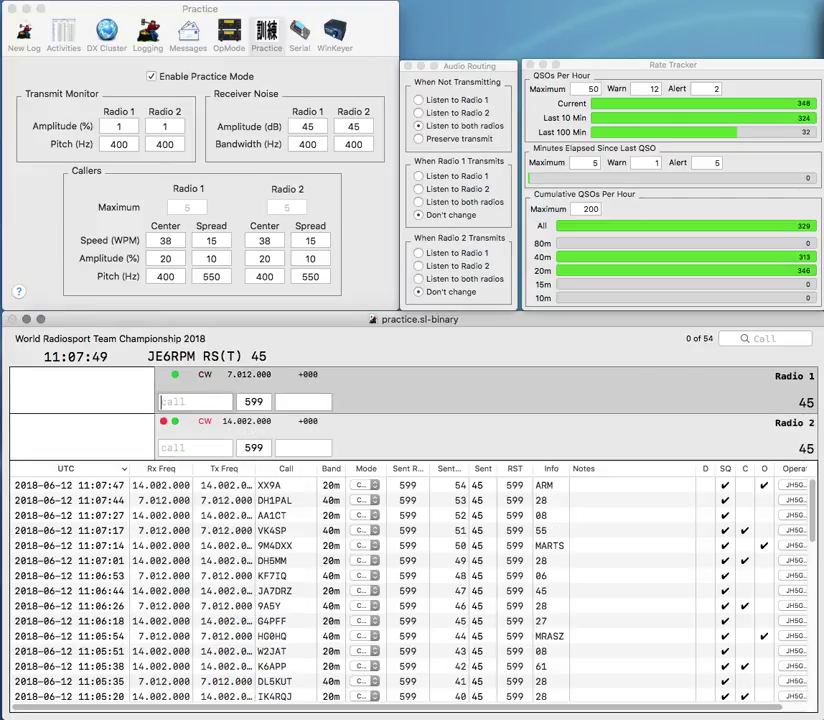
Step: Enter and send the partial calls K8 on Radio 1 and OM on Radio 2
type("K8")
key("Return")
type("OM")
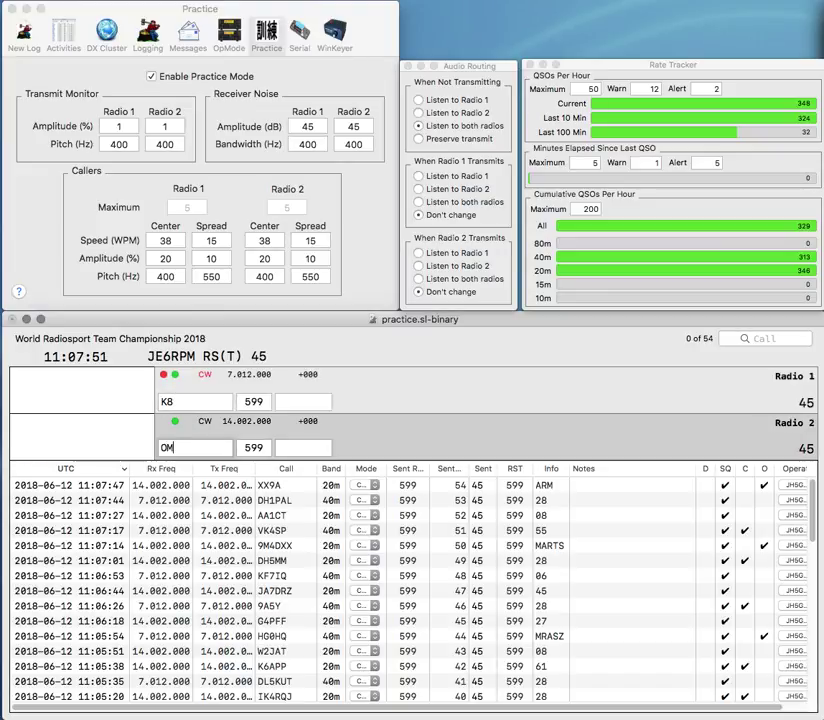
key("Return")
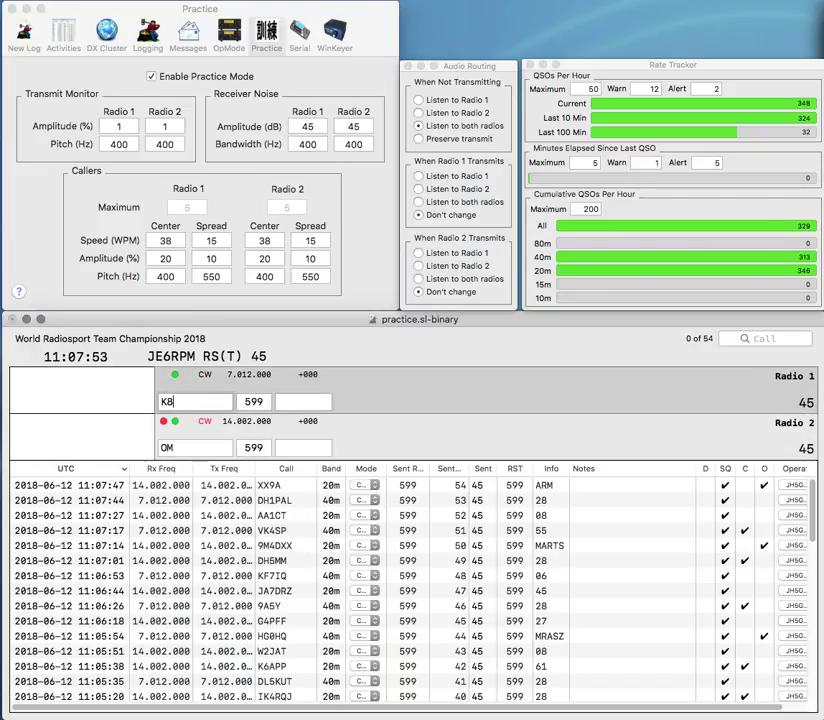
type("CIT")
key("Return")
type("5")
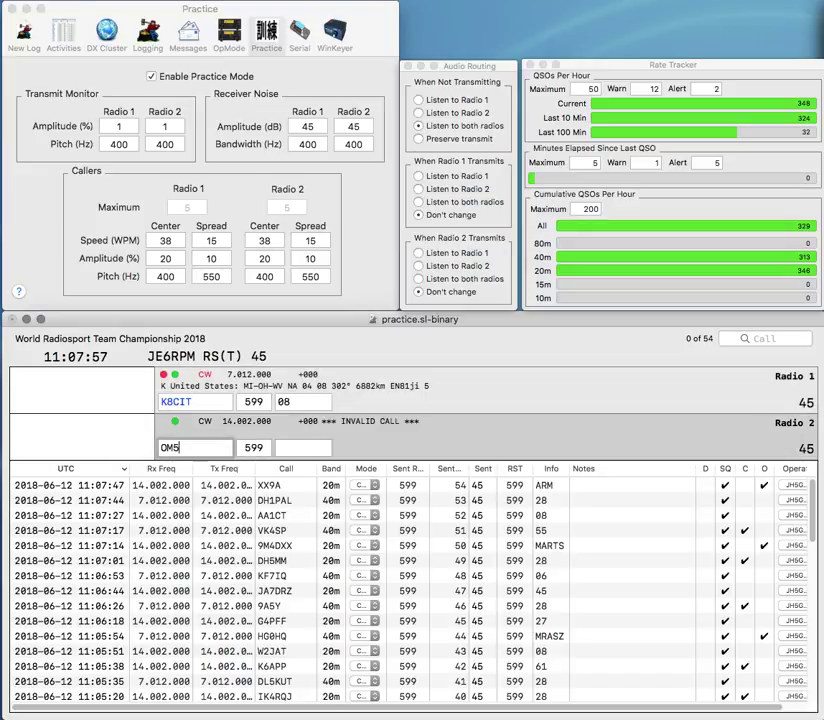
type("0CND")
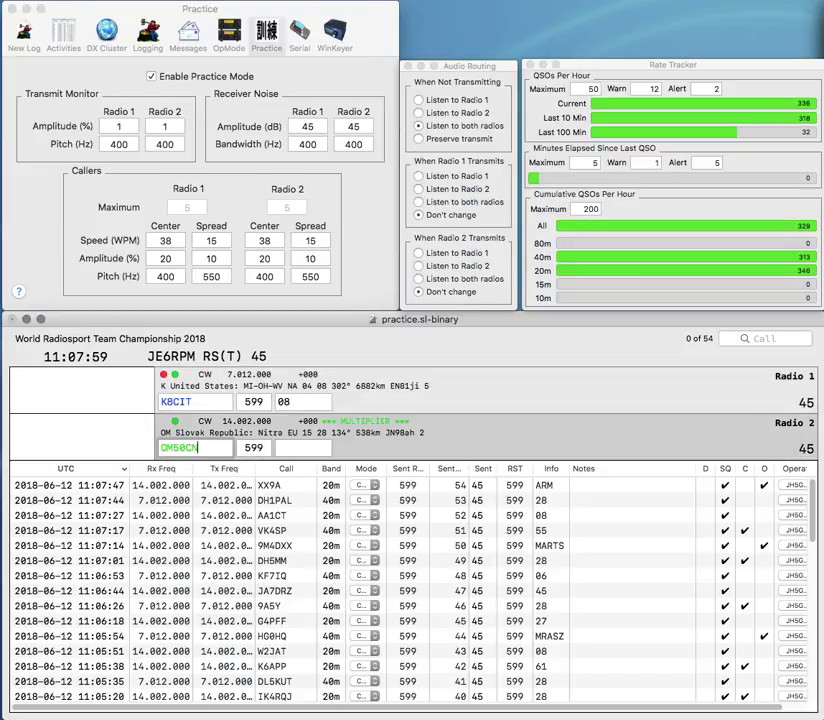
key("Return")
key("Return")
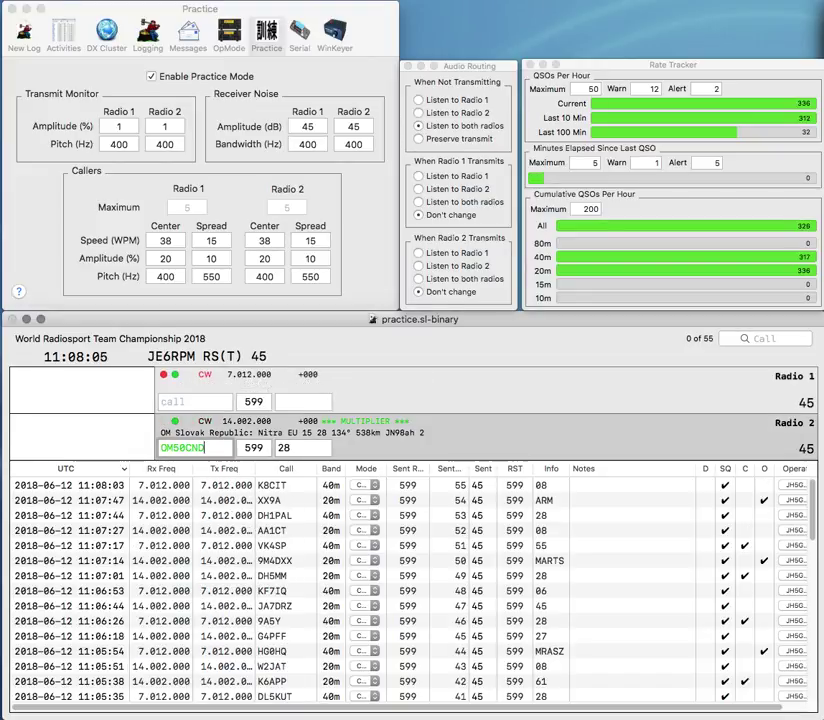
key("Return")
type("N4ESL")
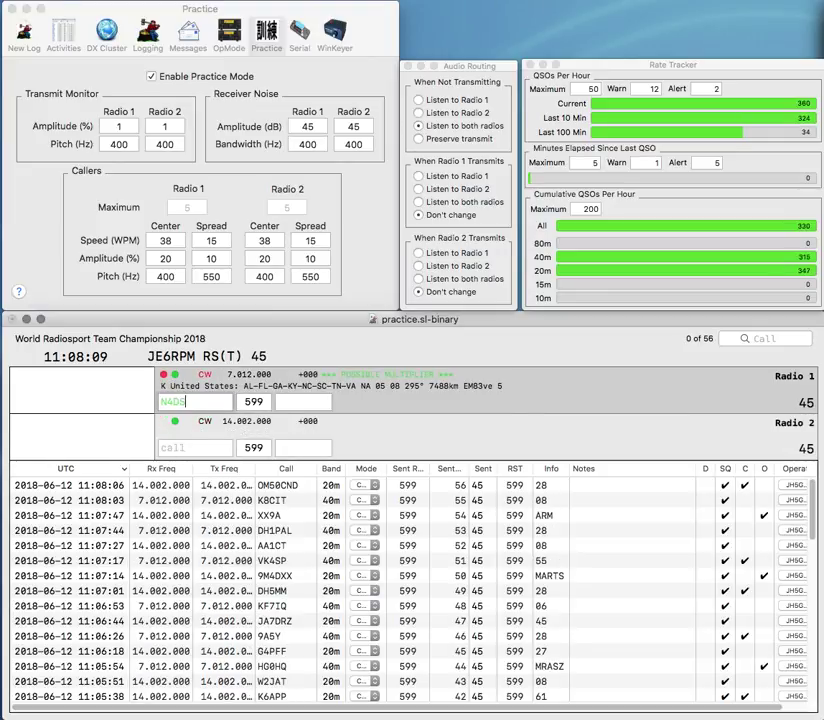
key("Return")
type("IK6")
key("BackSpace")
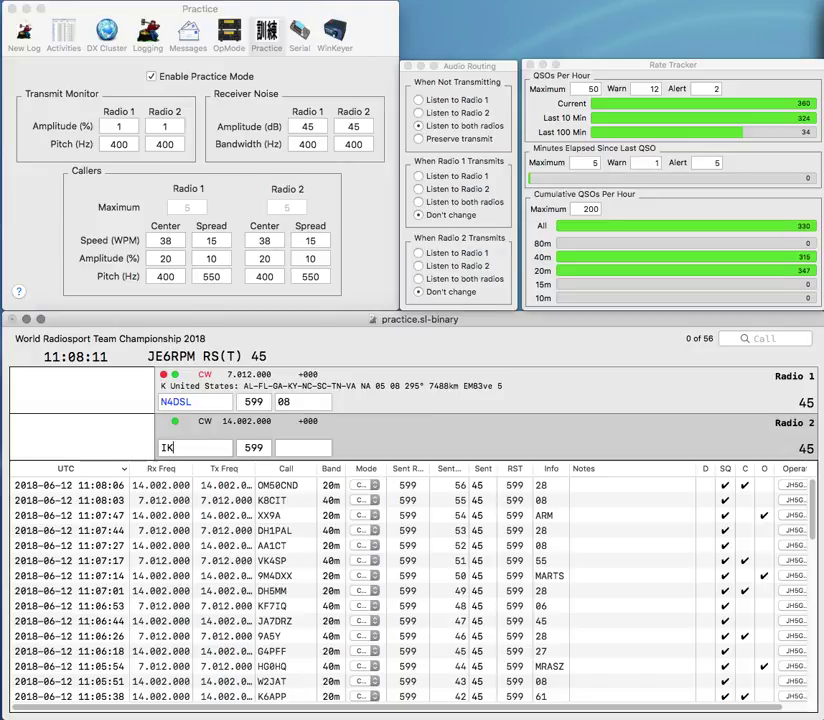
key("Return")
key("Return")
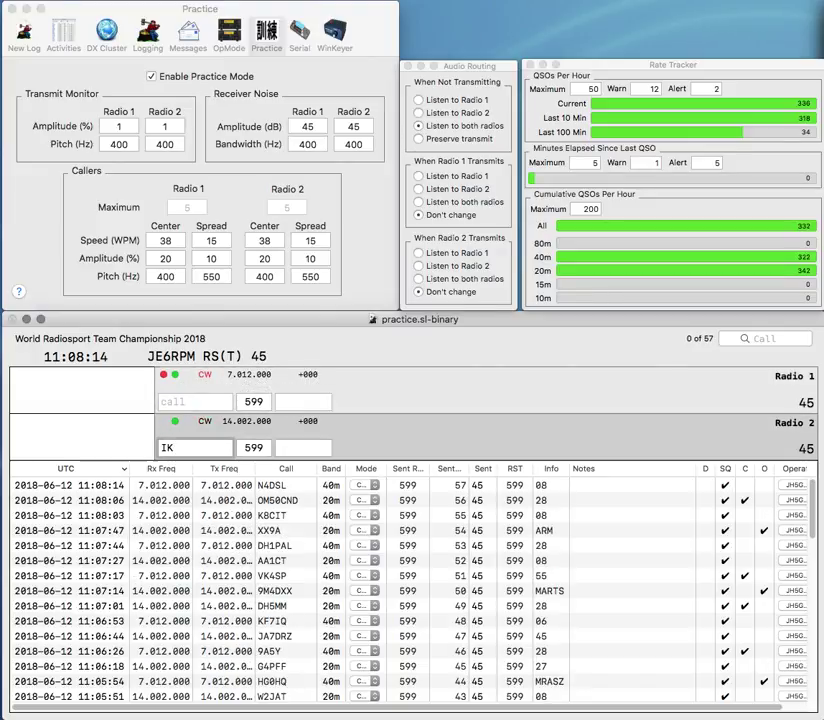
Step: Complete the Radio 2 call as IK8TEM and log it with exchange 28, entering the partial call Q on Radio 1
type("8TE")
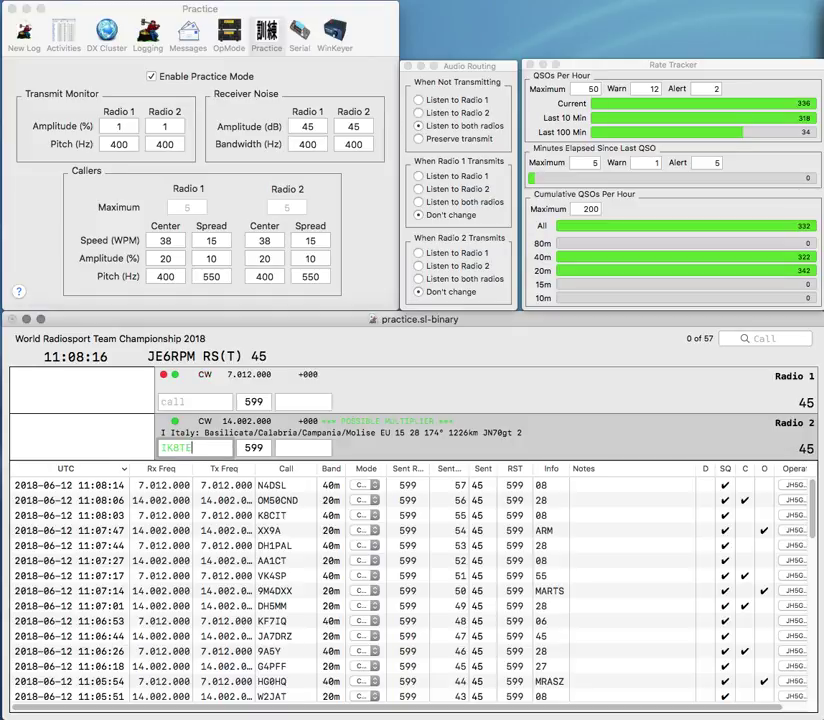
type("M")
key("Return")
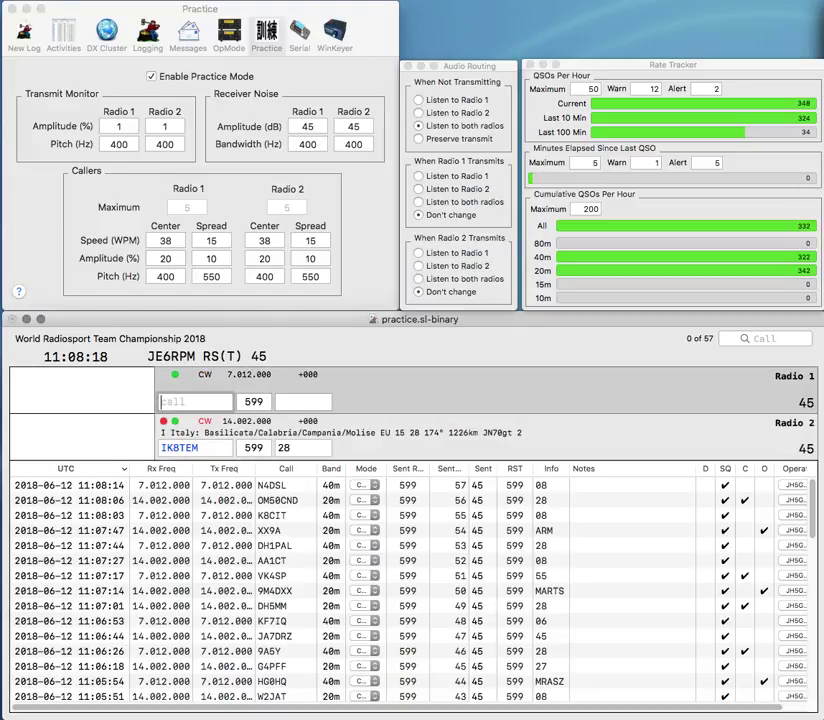
type("Q")
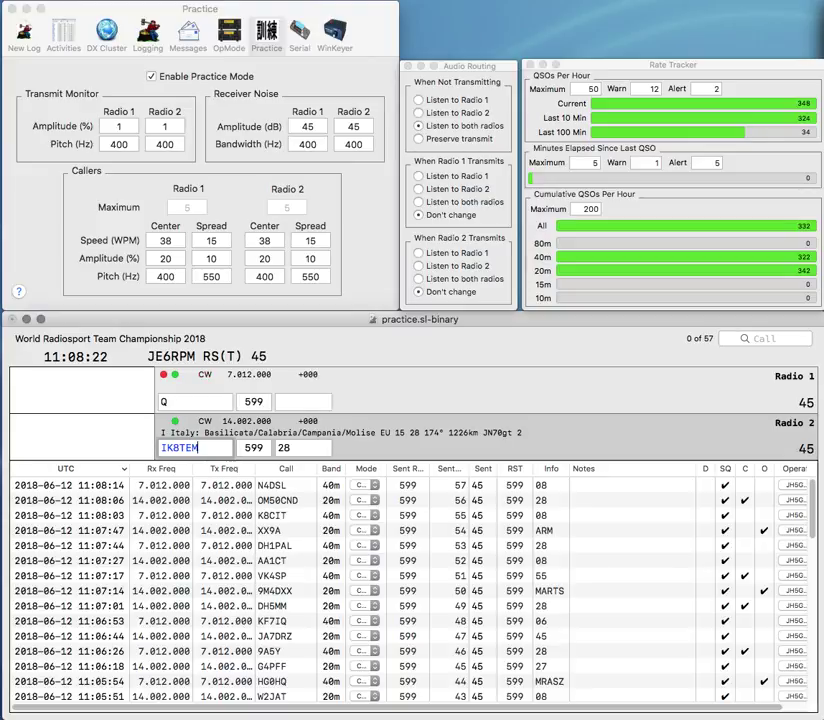
key("Return")
Step: Extend the Radio 1 partial call to ONQ and enter the partial call A6 on Radio 2, sending both
type("OM")
key("BackSpace")
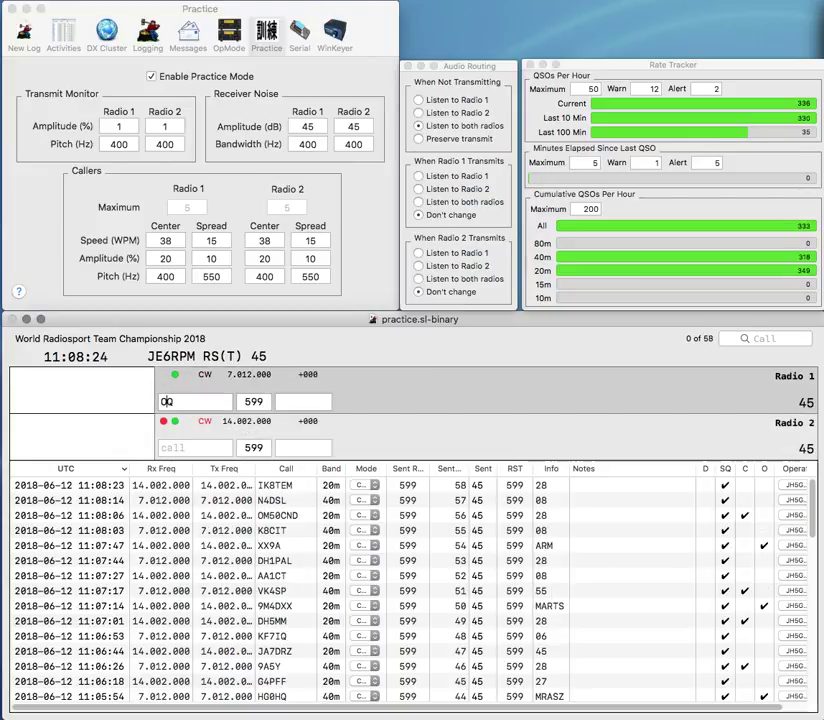
type("N")
key("Return")
type("A6")
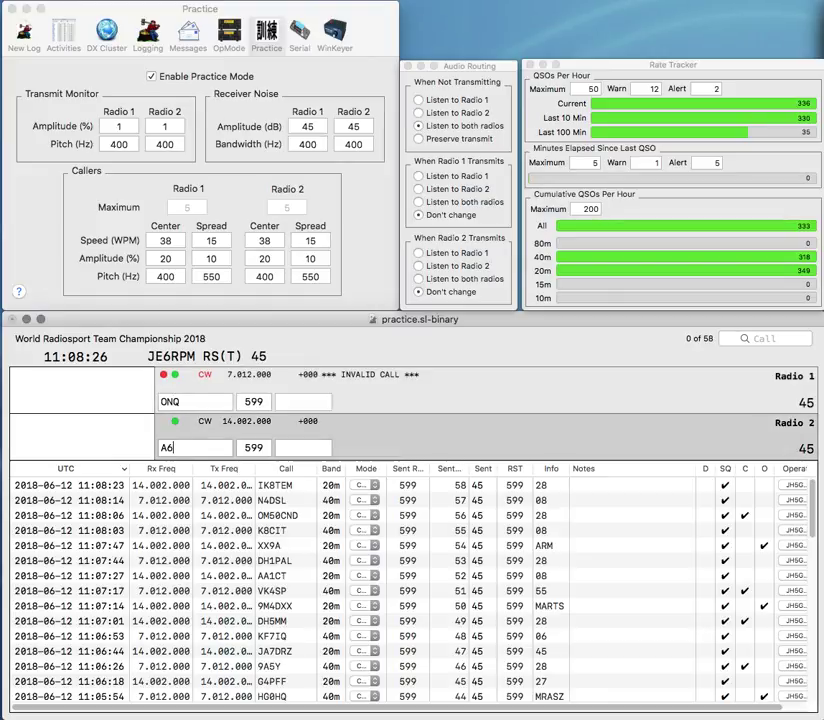
key("Return")
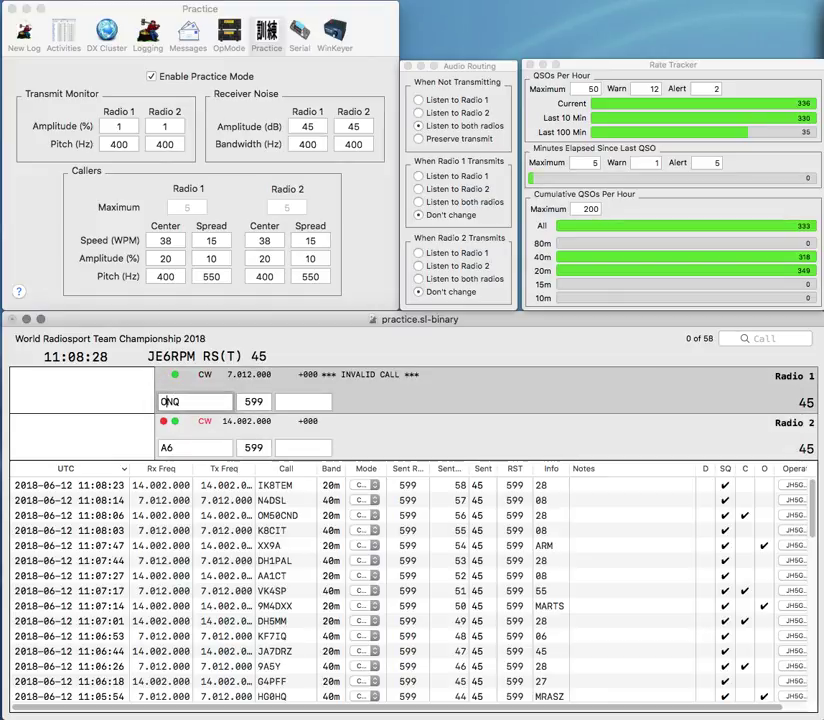
type("6C")
key("Return")
type("9XI")
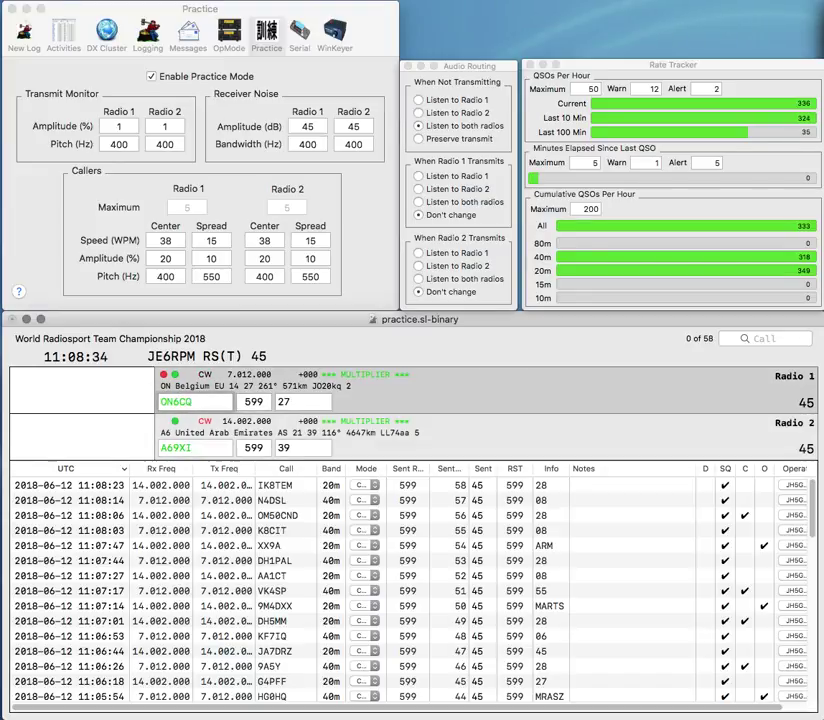
key("Tab")
key("Return")
key("BackSpace")
type("B")
key("Return")
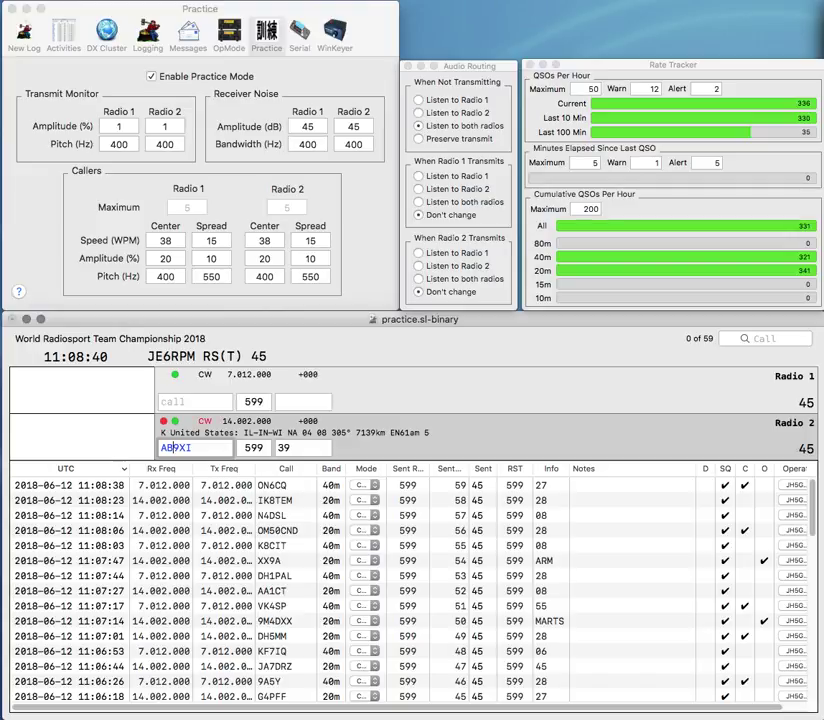
key("backslash")
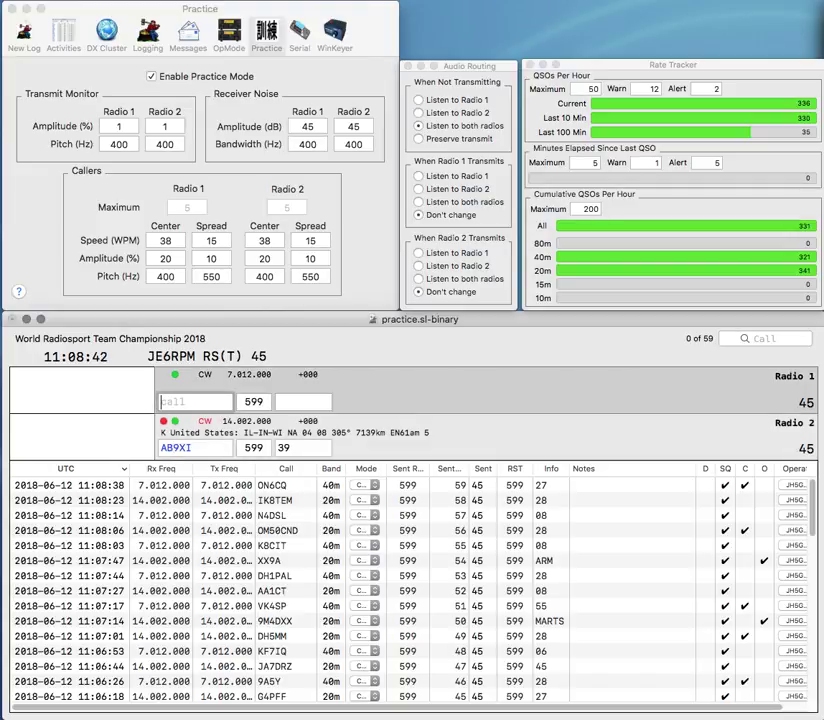
type("FA")
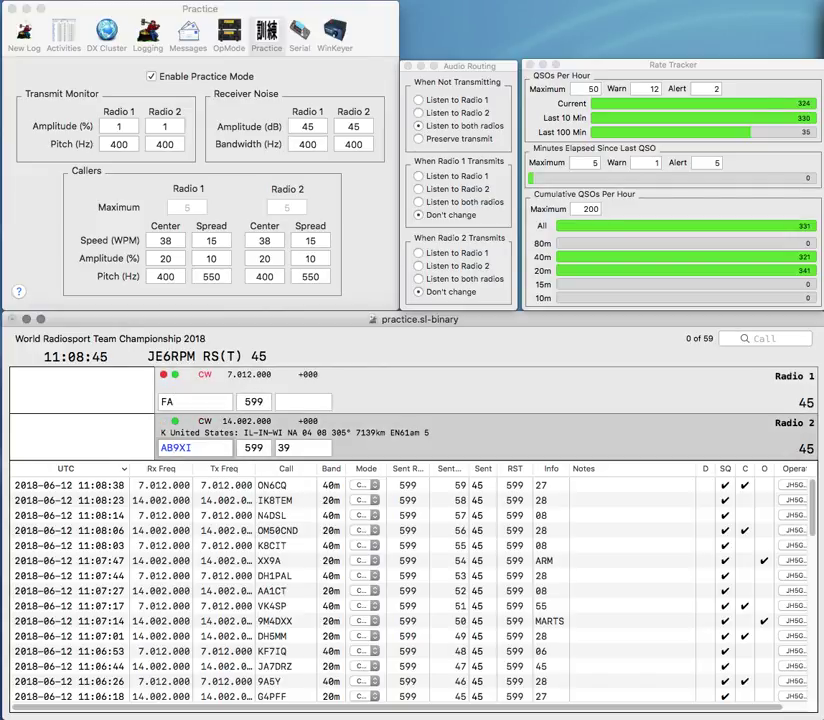
key("Tab")
type("8")
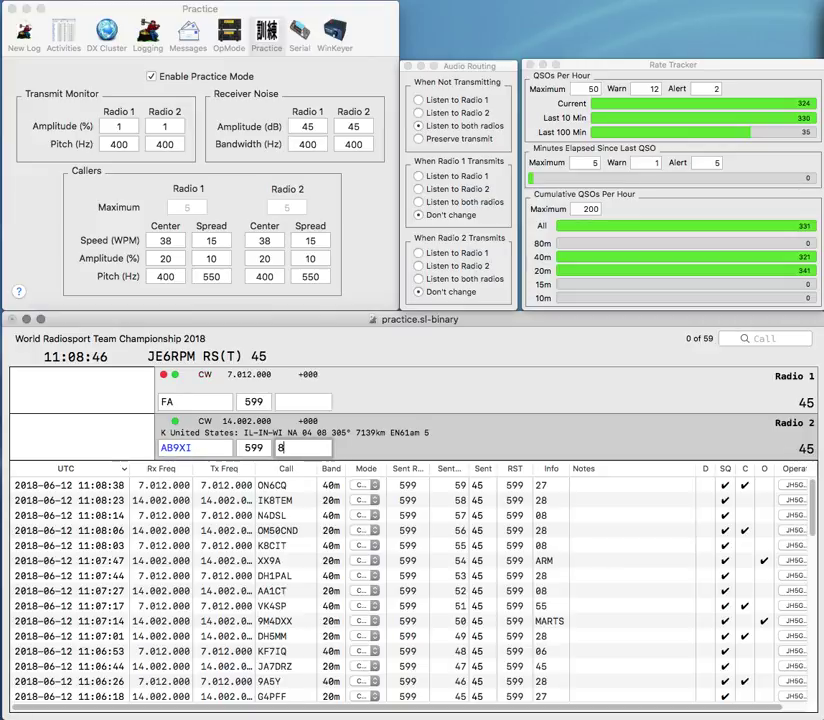
key("Return")
type("JH3")
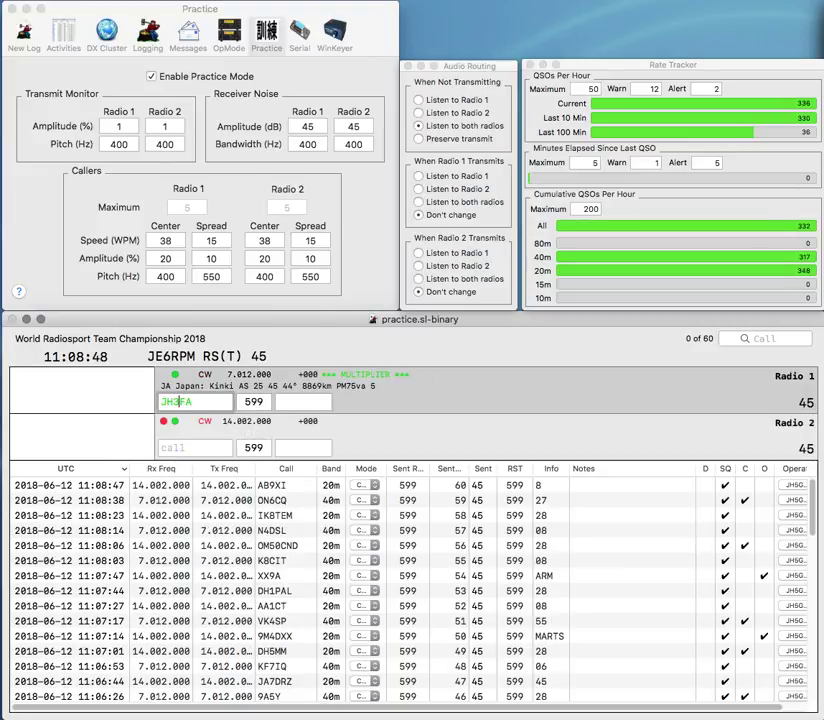
type("G")
key("Return")
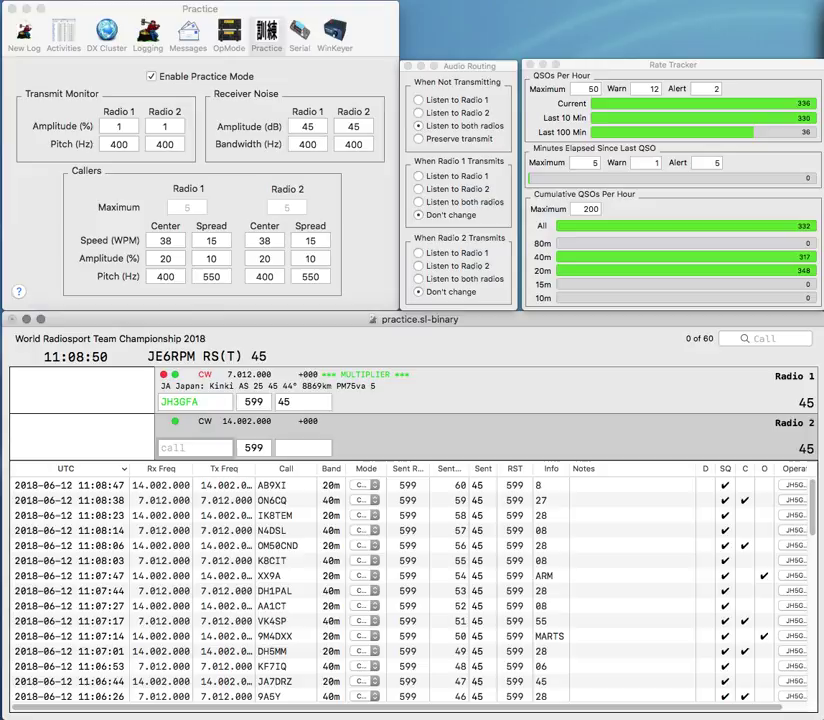
Step: Enter the partial call K on Radio 2 and log JH3GFA on Radio 1 with exchange 45
type("K")
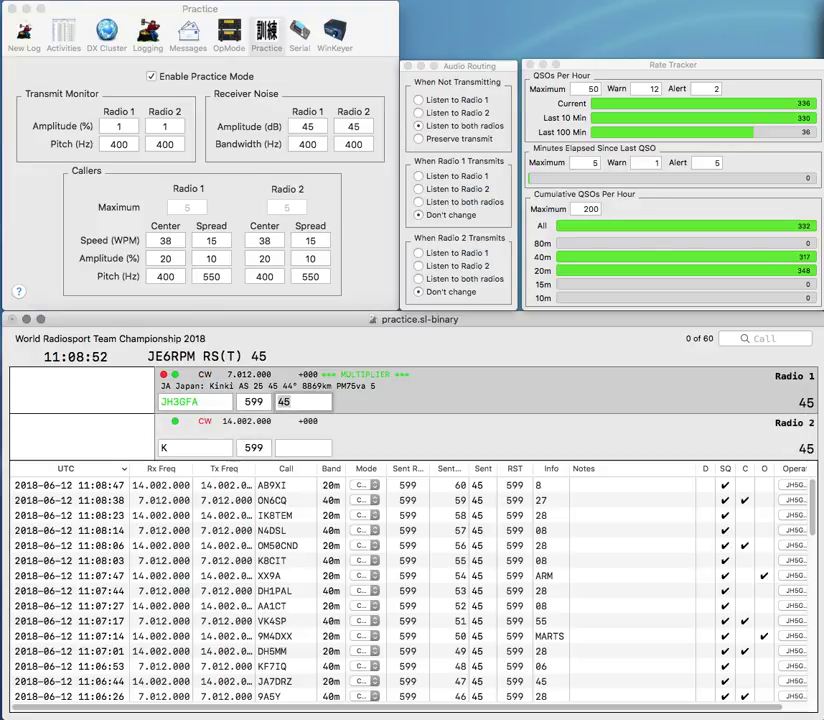
key("Return")
key("Return")
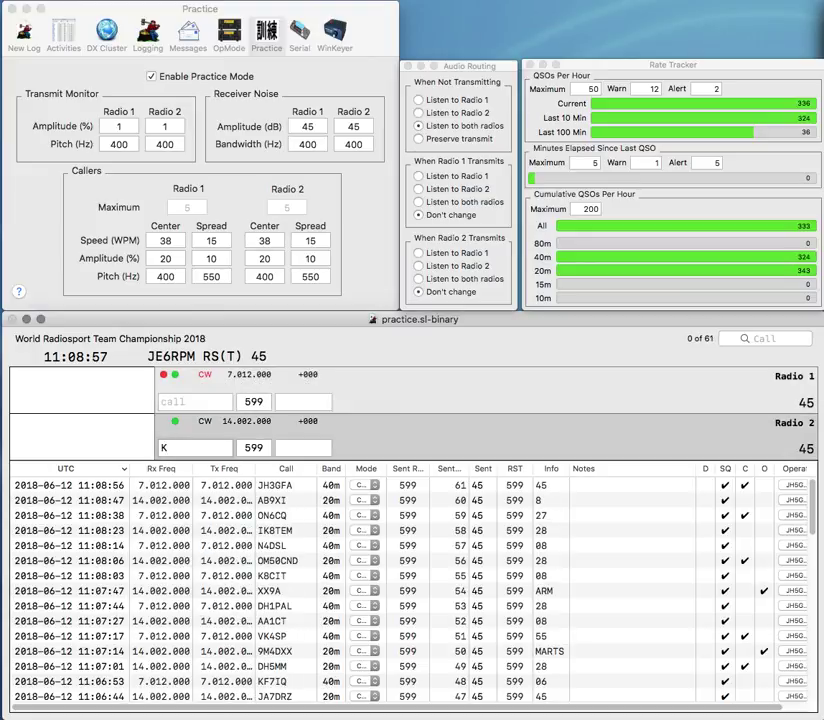
Step: Enter the call PA4N on Radio 1 and complete the Radio 2 call as LU1DK, sending both
type("1DK")
type("PA4N")
key("ctrl+a")
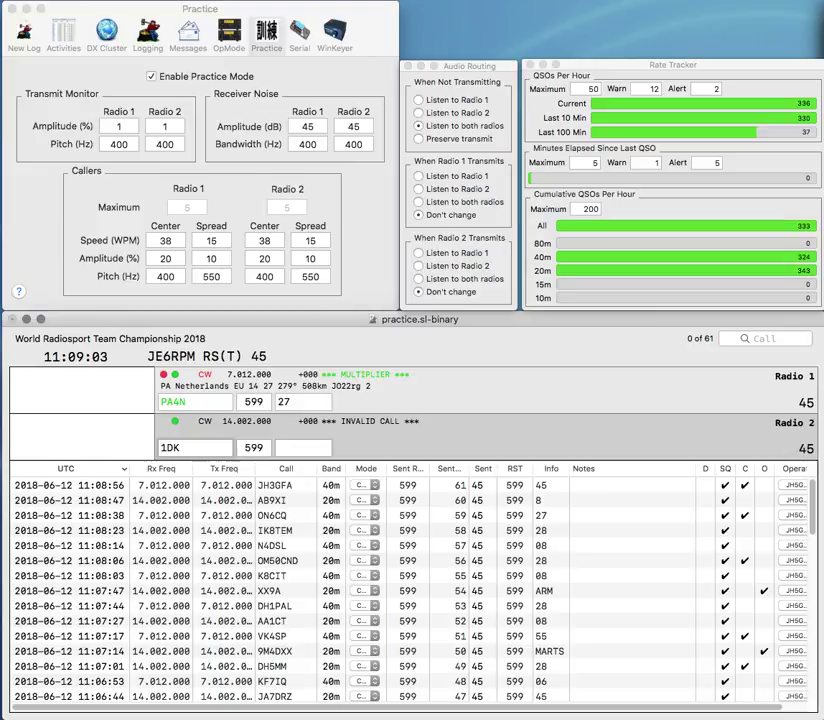
type("LU")
key("Return")
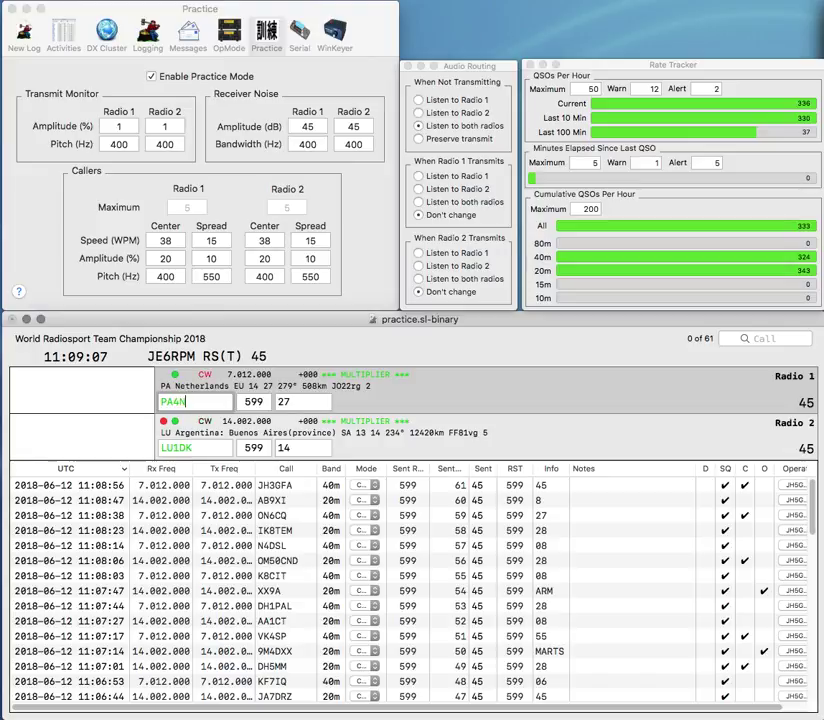
key("Return")
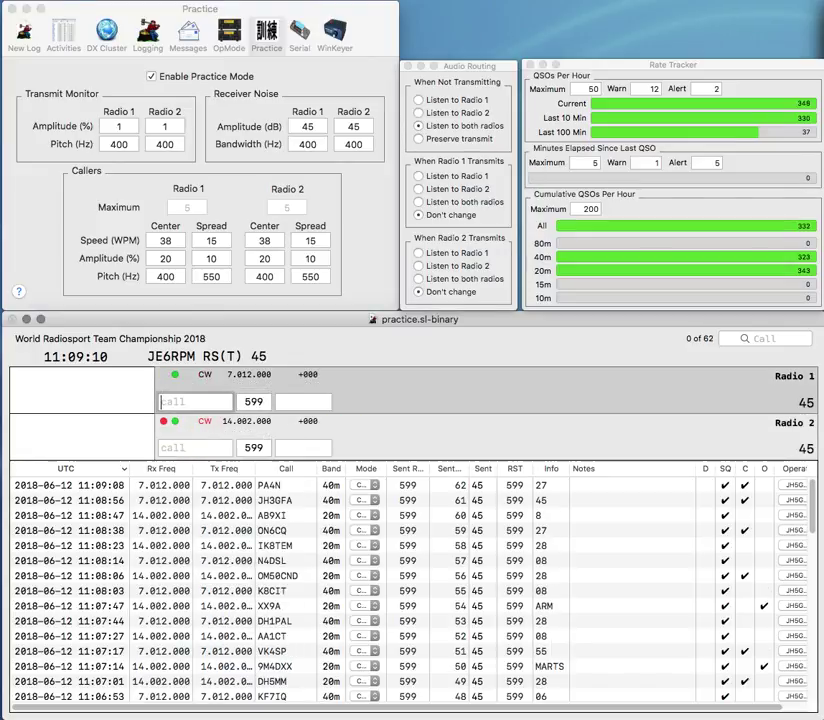
type("UY")
key("Return")
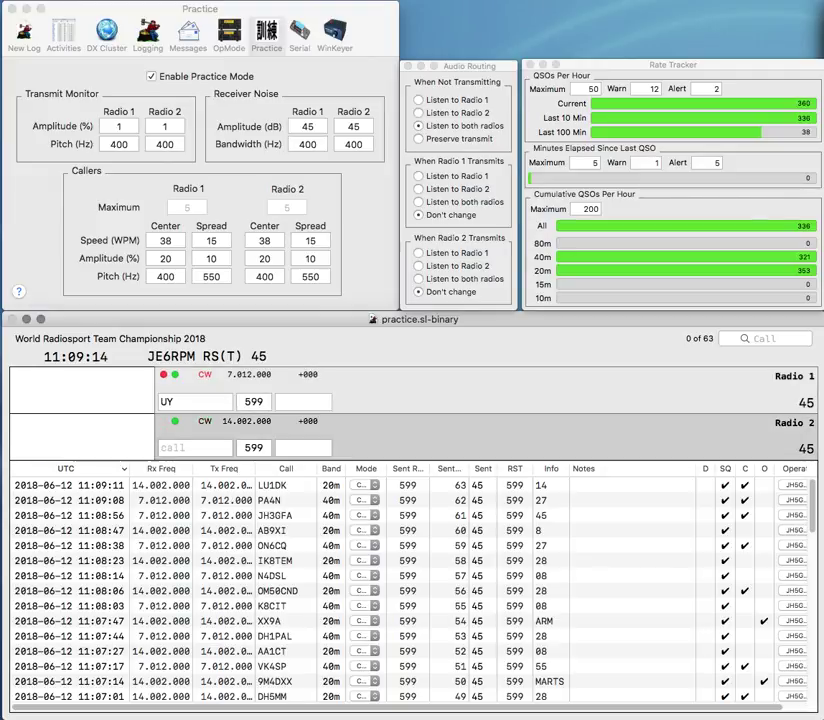
type("Q")
key("Return")
type("2ZA")
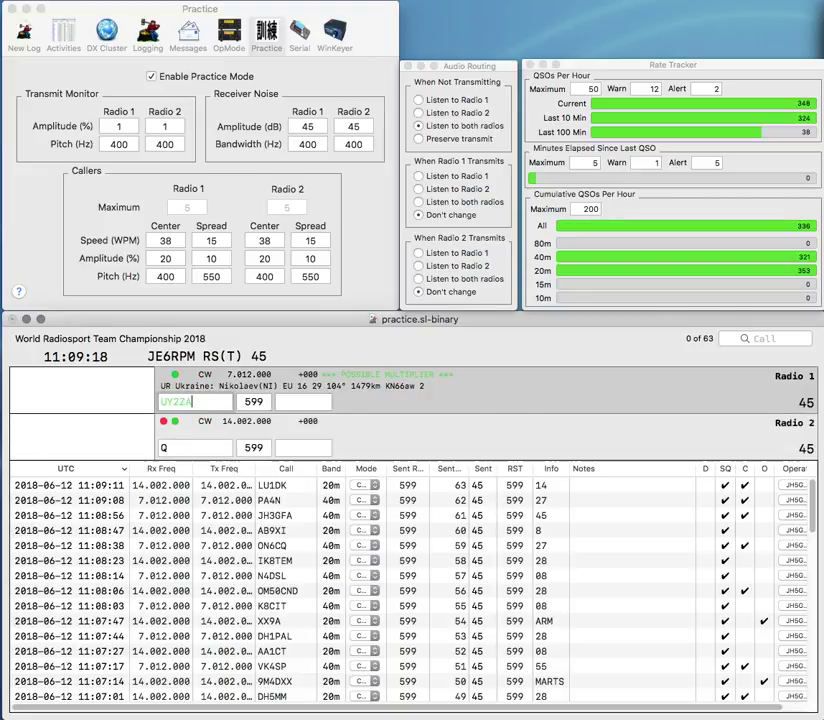
key("Return")
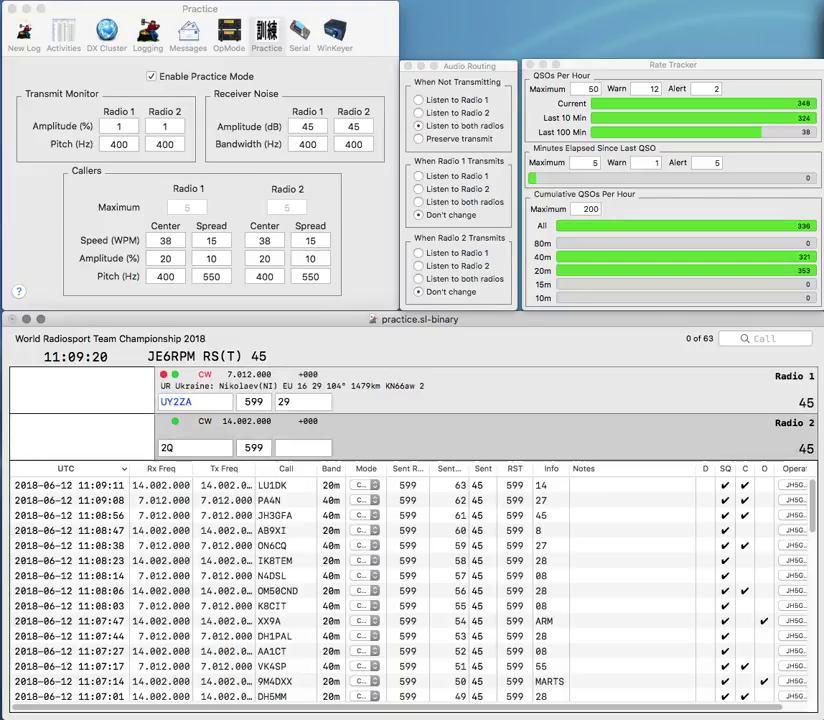
Step: Complete the Radio 2 partial call 2Q as A25HQ and send it
type("H")
key("Left")
key("Left")
type("A")
key("Right")
type("5")
key("Return")
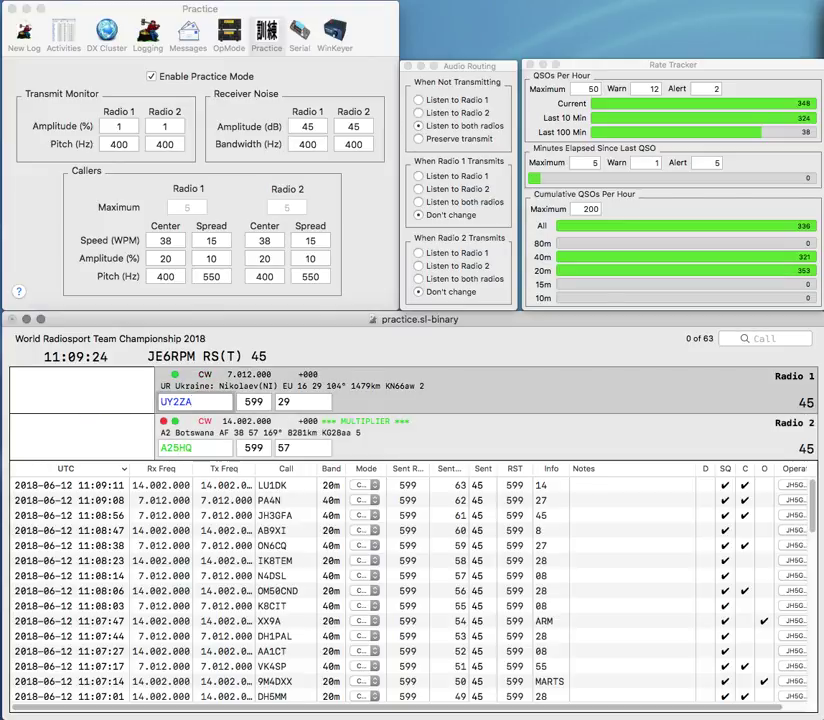
Step: Log UY2ZA on Radio 1 with exchange 29 and clear the prefilled exchange for A25HQ on Radio 2
key("Return")
key("Tab")
key("BackSpace")
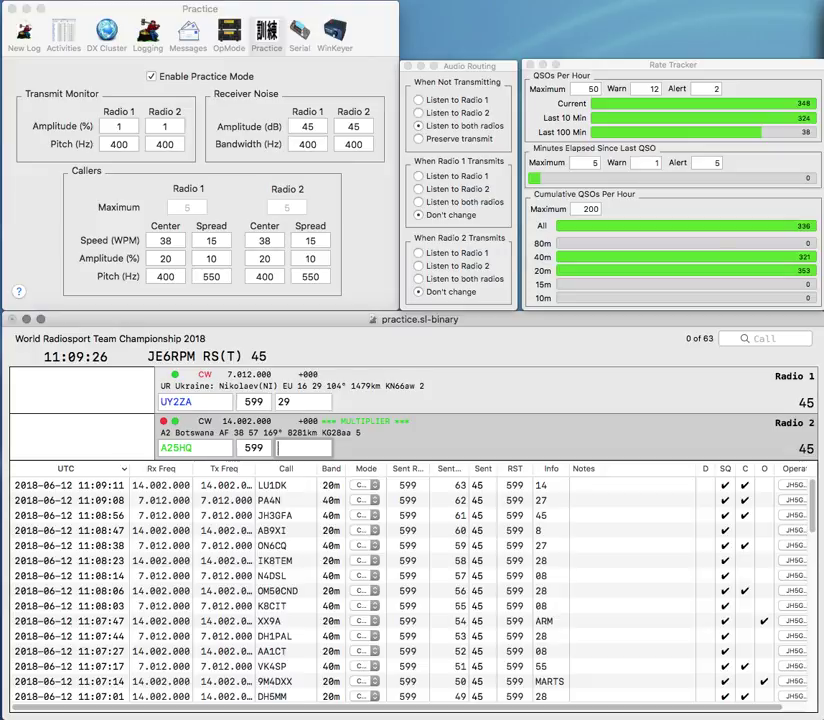
key("Return")
Step: Set the exchange for A25HQ to BARS and log the Radio 2 contact
type("B")
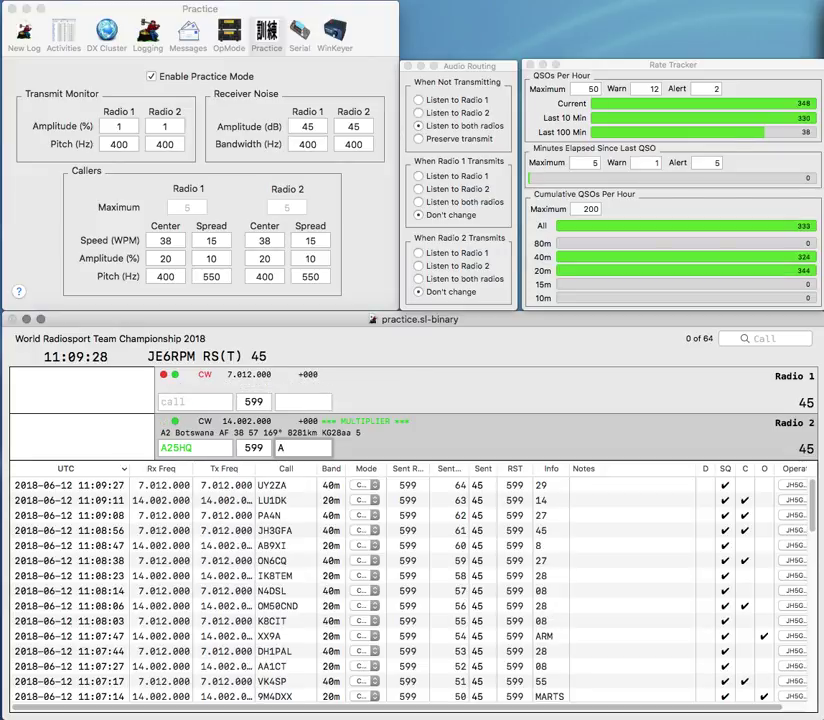
type("R")
key("Return")
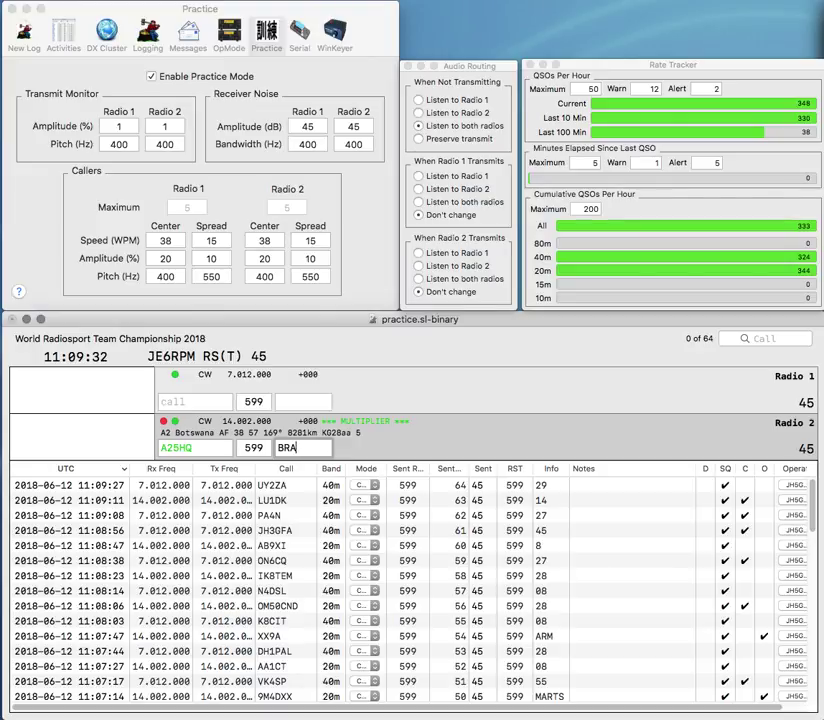
key("BackSpace")
key("BackSpace")
type("ARS")
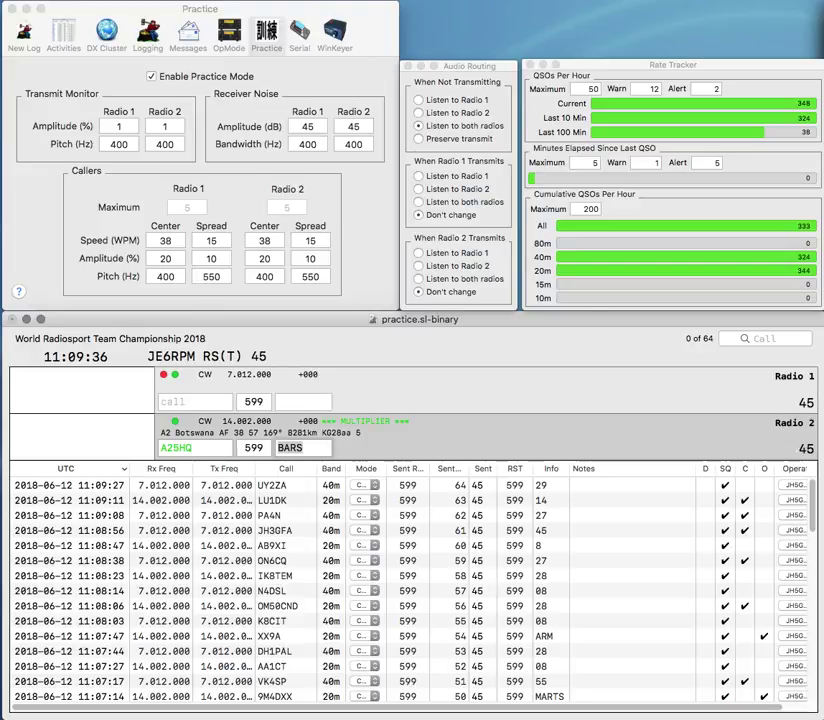
key("Return")
Step: Enter and send the call ZL1MRC on Radio 1, and enter the partial call D on Radio 2
type("ZL1")
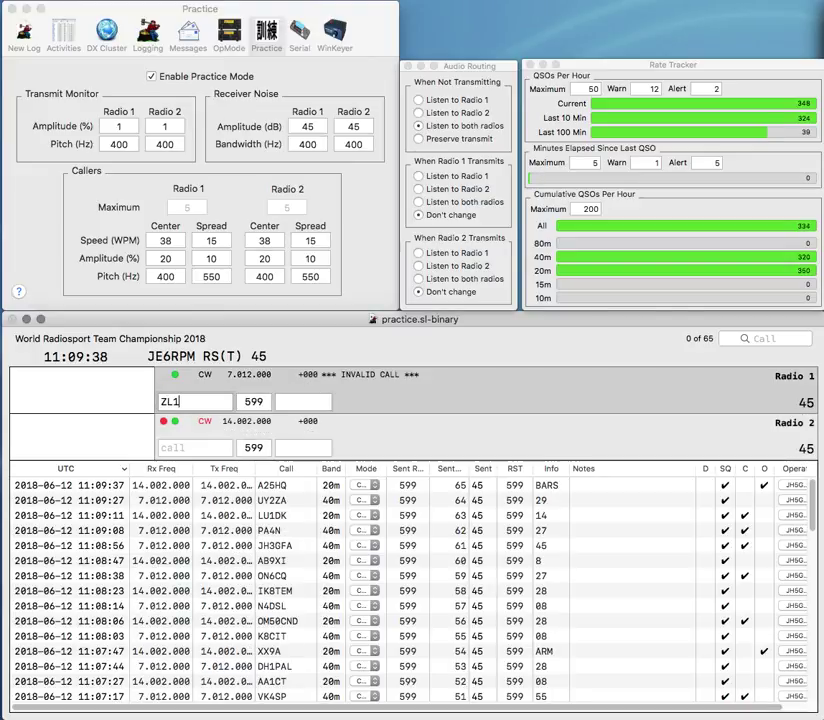
type("MRC")
key("Return")
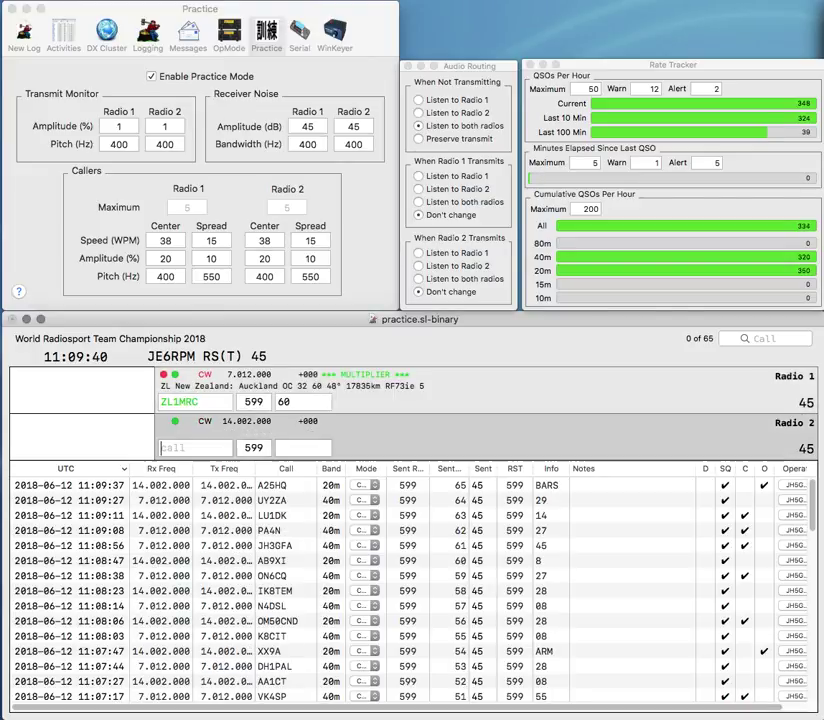
type("D")
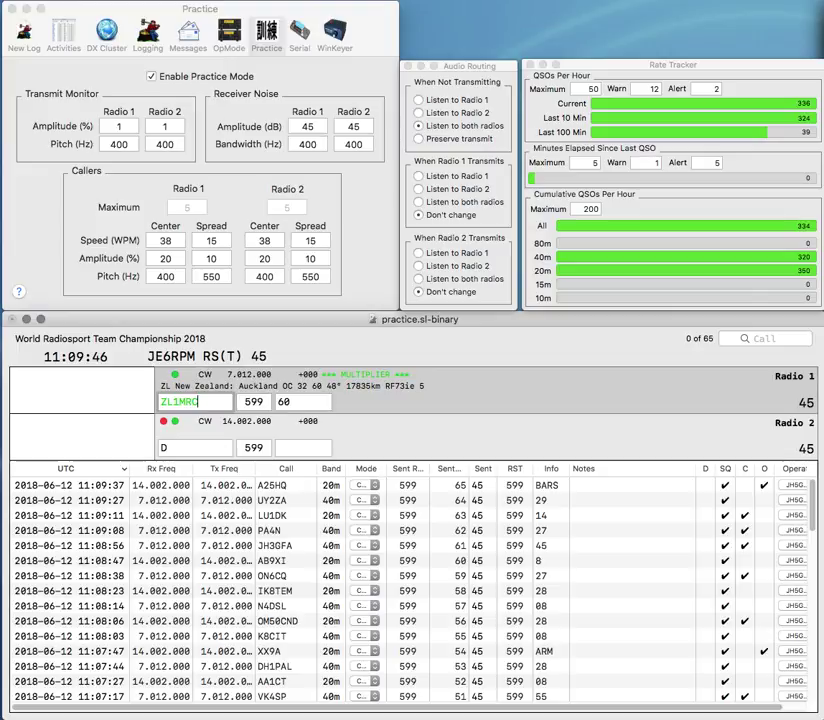
type("A")
key("BackSpace")
key("Right")
type("ZS")
key("Return")
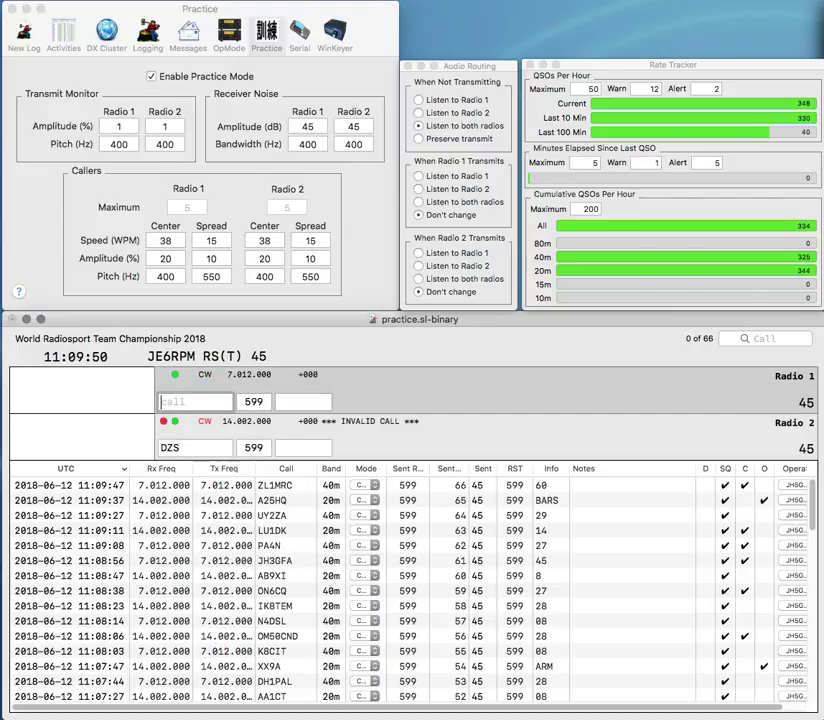
type("2TWW")
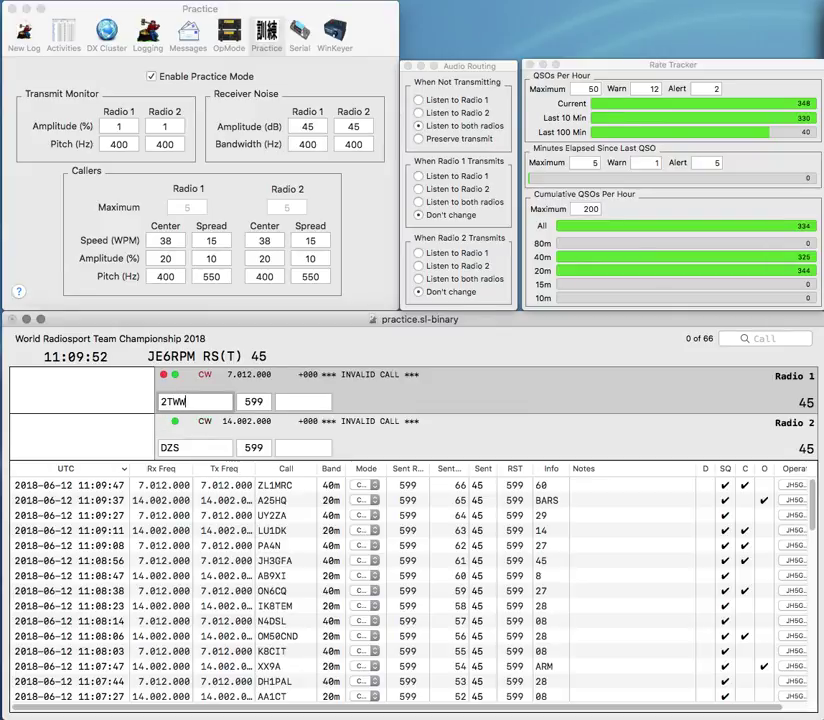
key("Return")
type("F7")
key("Return")
type("I")
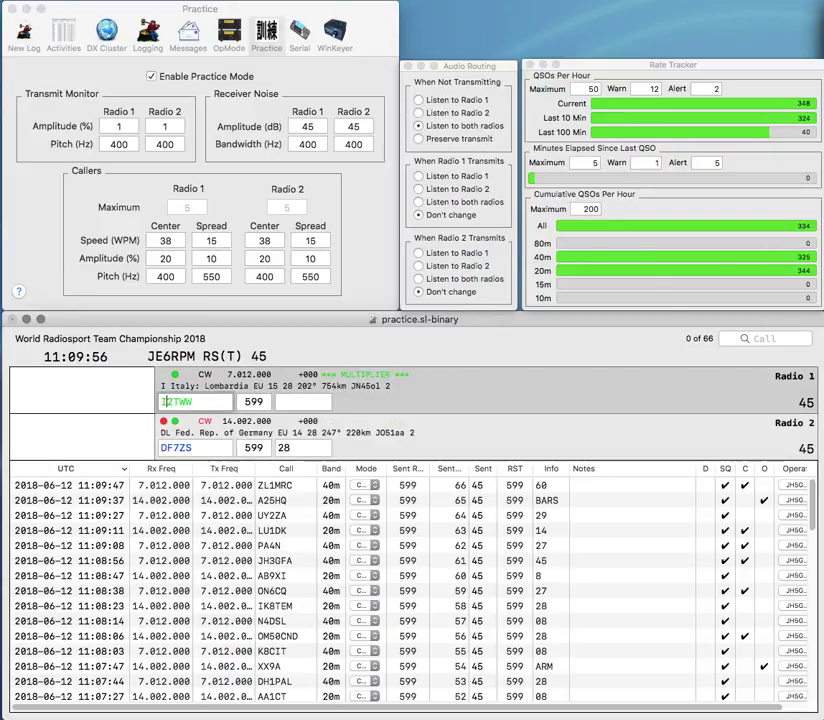
type("K")
key("BackSpace")
key("BackSpace")
key("BackSpace")
type("IKW")
key("Return")
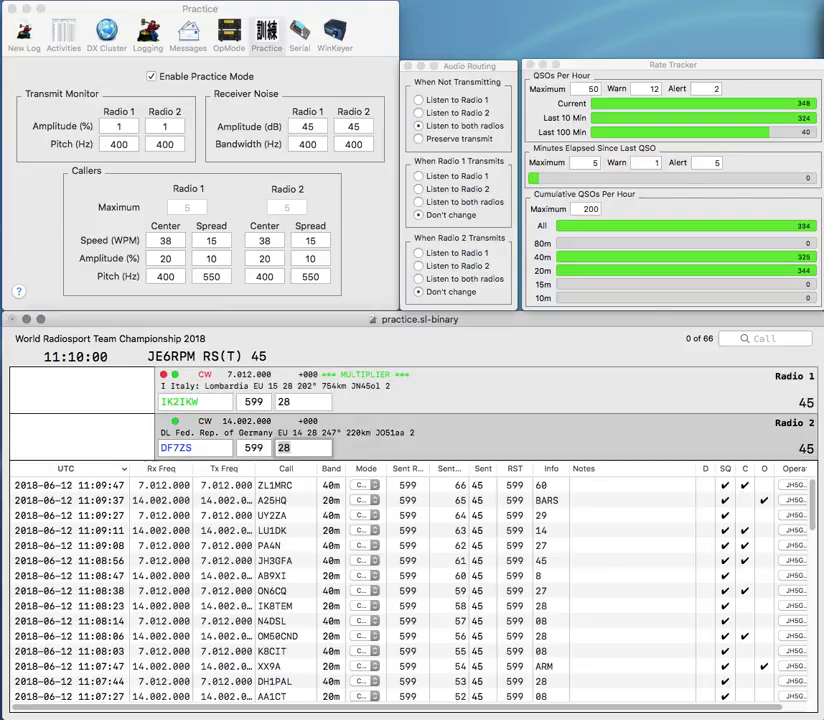
key("grave")
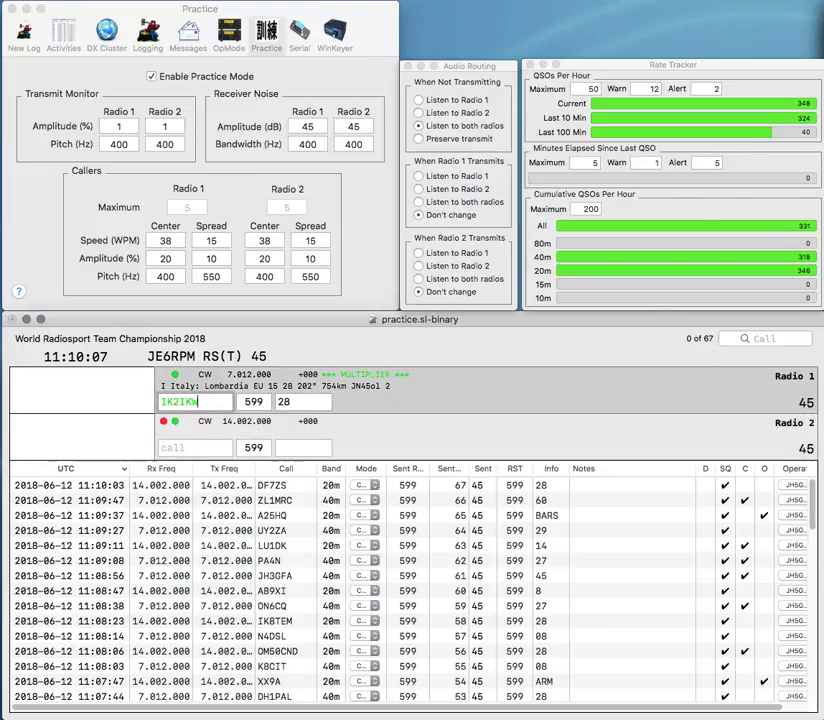
key("Return")
type("WA1DTZ")
key("Return")
key("grave")
type("OH5BX")
key("Return")
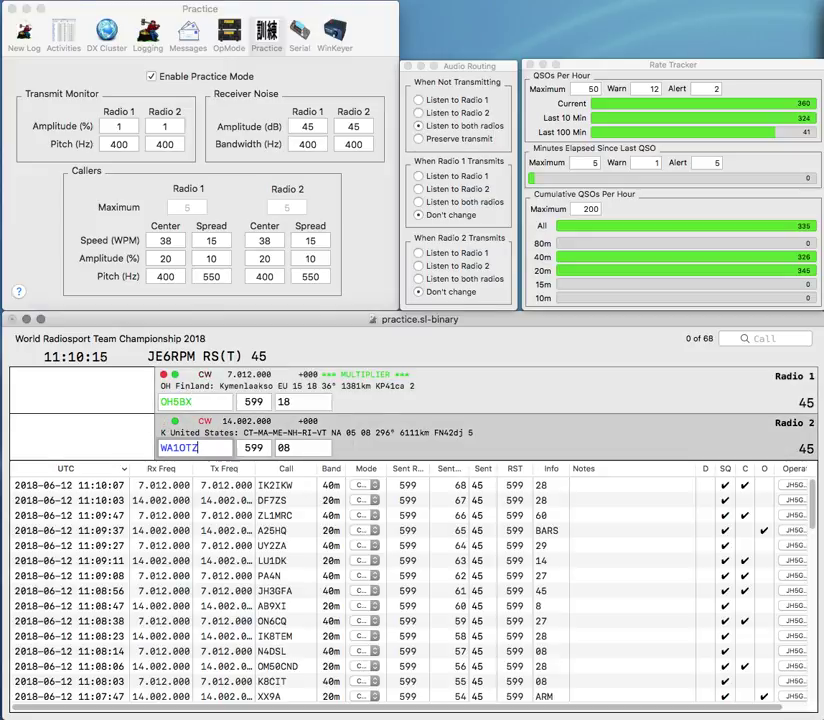
Step: Log WA1OTZ with exchange 08 and the corrected Radio 1 call OH5DX with exchange 18, entering the partial call KW on Radio 2
key("grave")
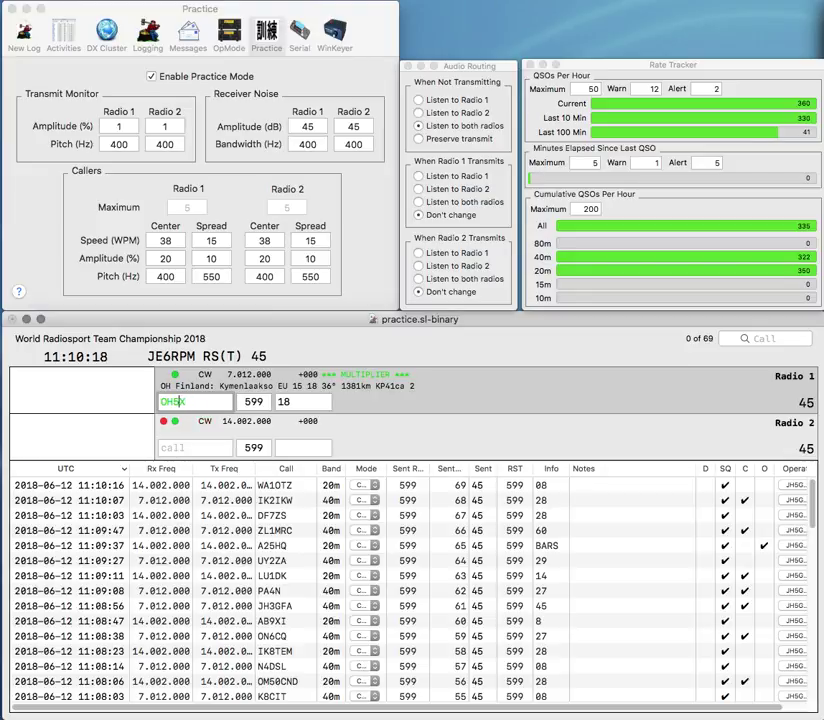
type("KW")
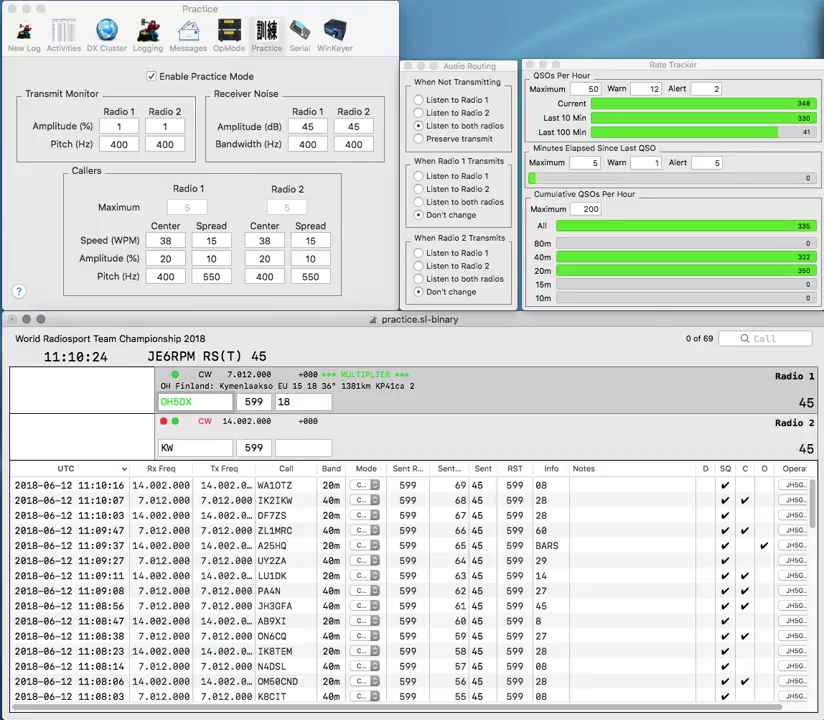
key("Return")
Step: Correct the Radio 2 call to KJ4M and send it
key("BackSpace")
type("J4")
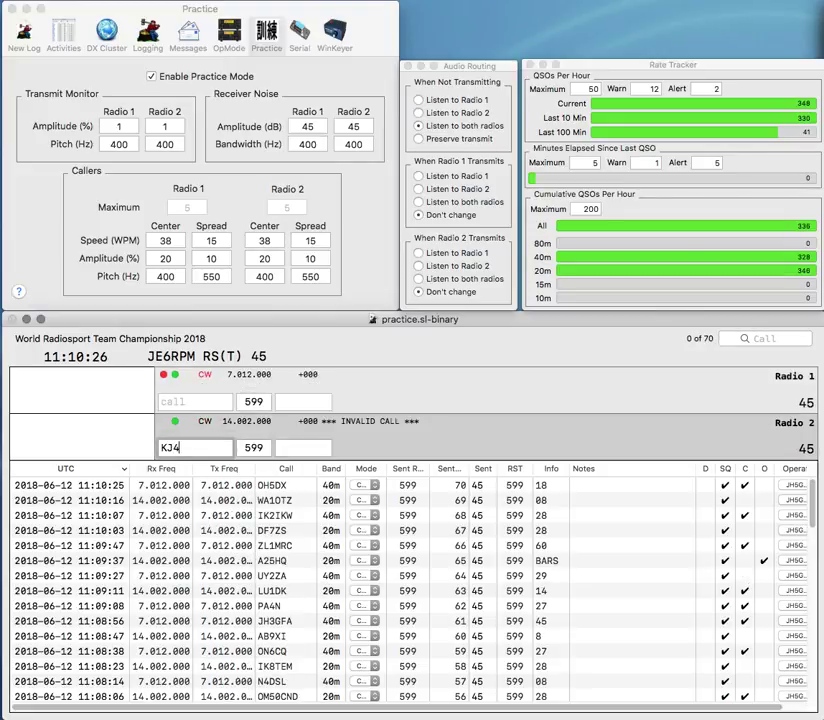
type("M")
key("Return")
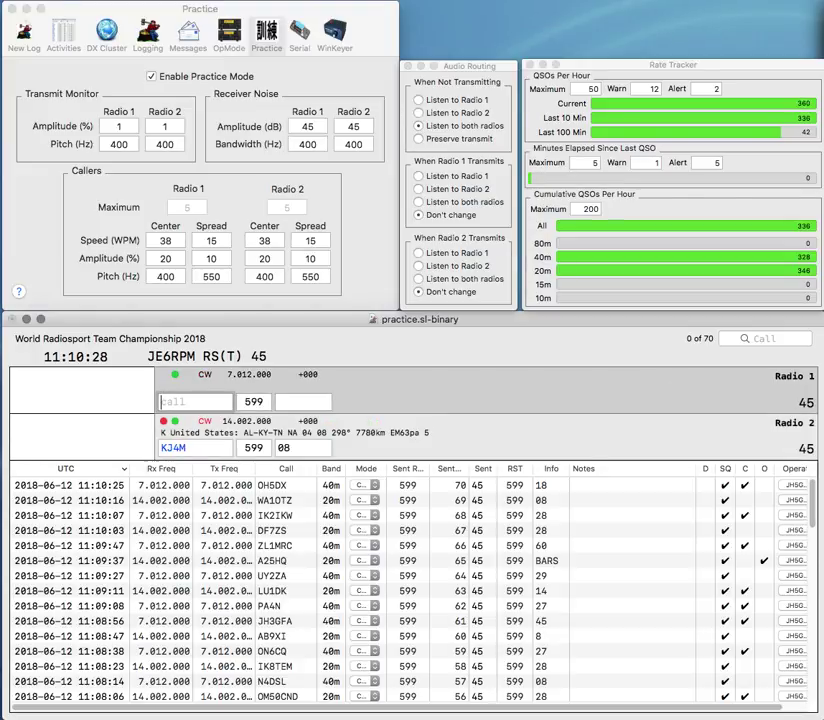
type("AA")
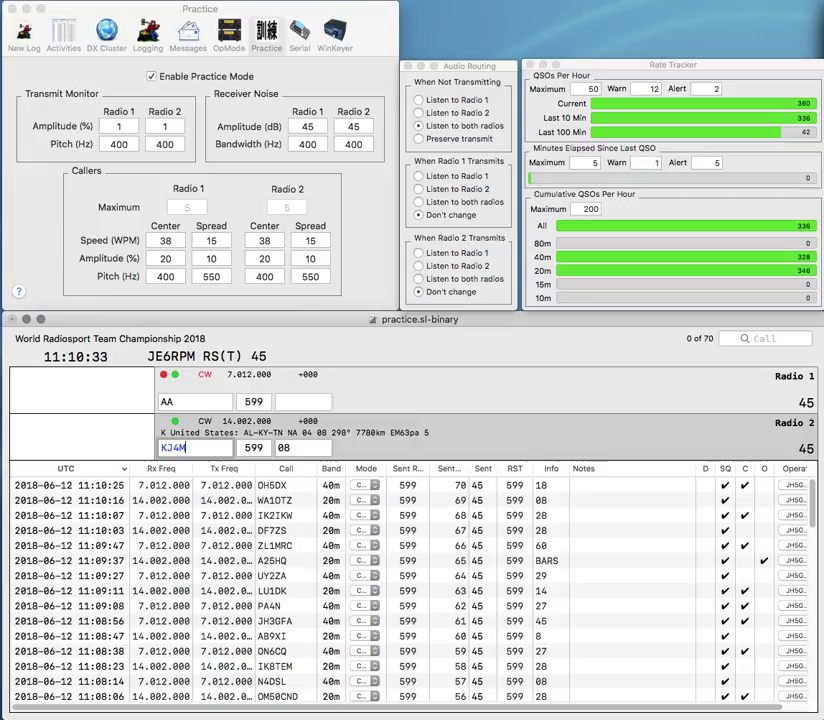
key("Return")
type("T")
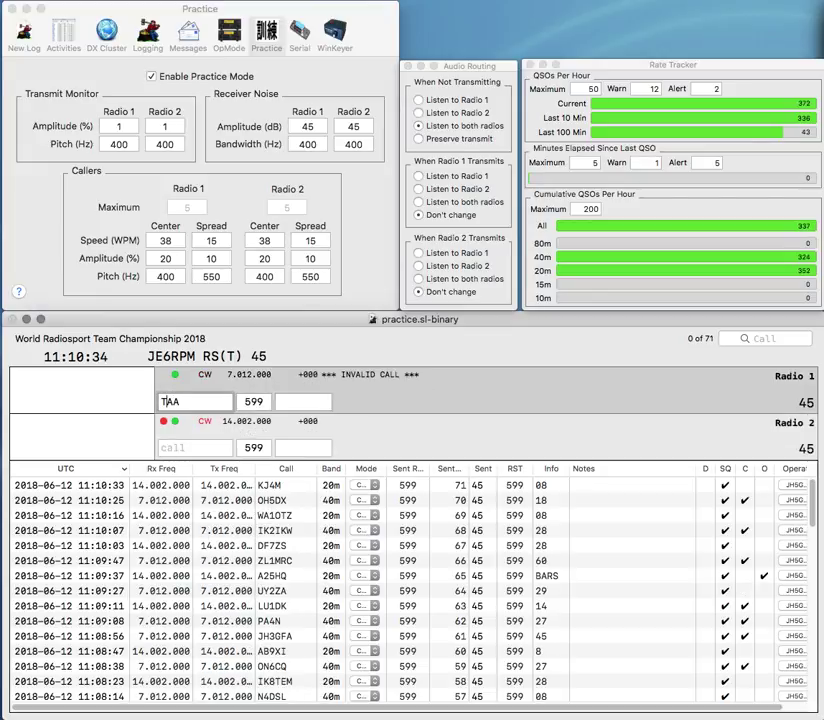
type("A5")
key("Return")
Step: Enter the partial call 7AAA on Radio 2, and correct the Radio 1 call to EA4AA and resend it
type("7AAA")
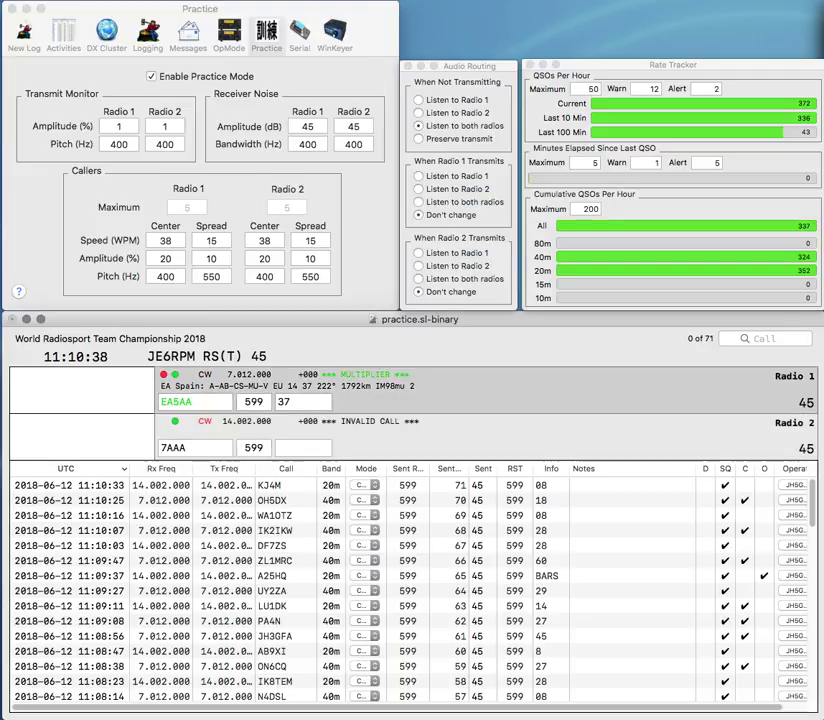
key("BackSpace")
type("4")
key("Return")
type("V")
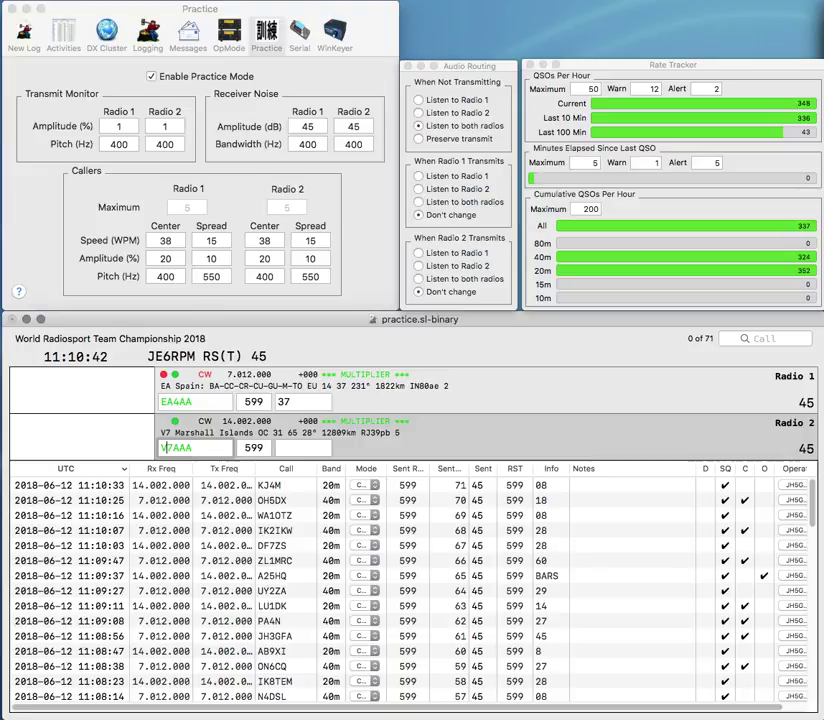
type("A")
key("Return")
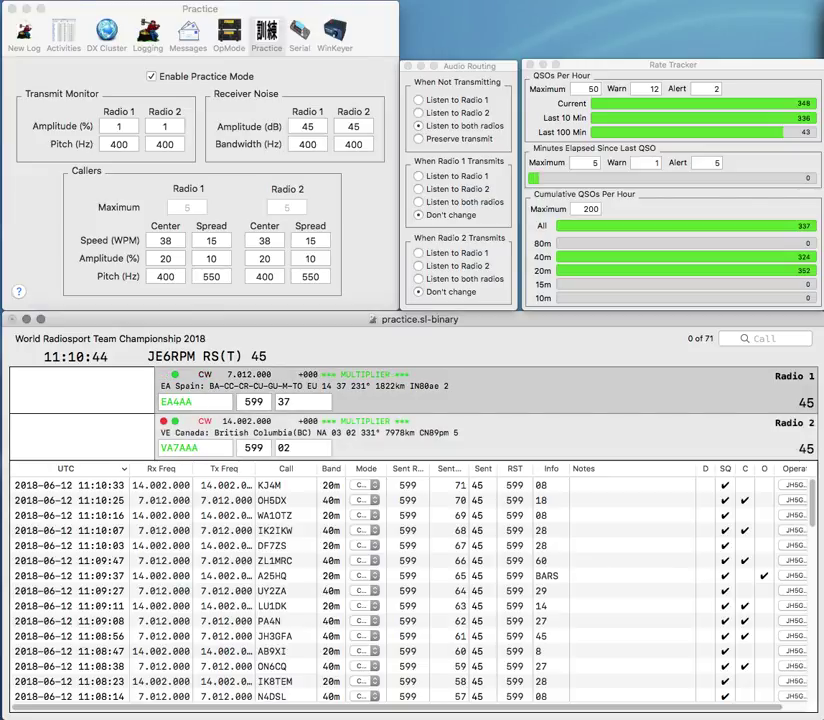
left_click(176, 401)
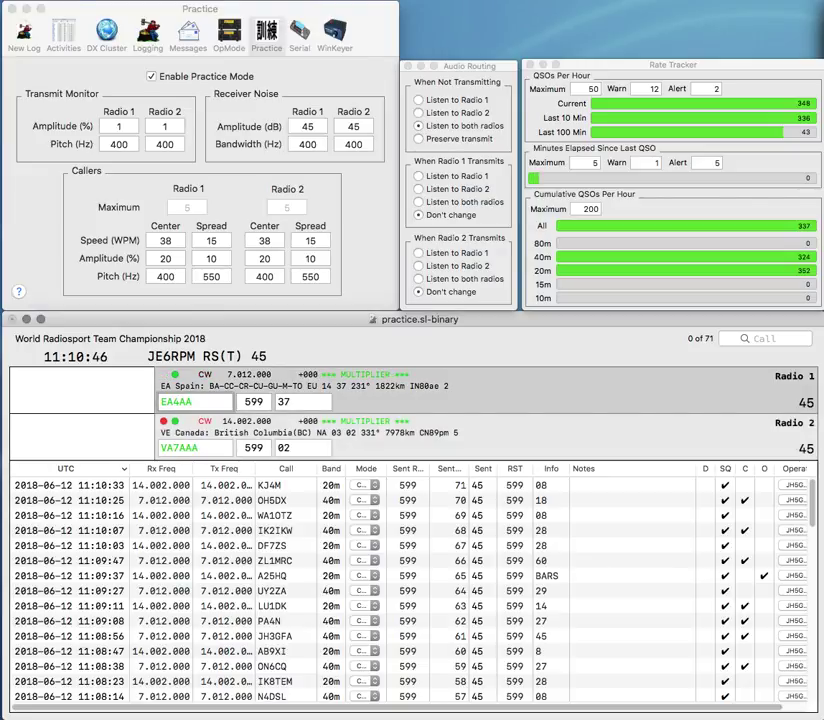
key("Return")
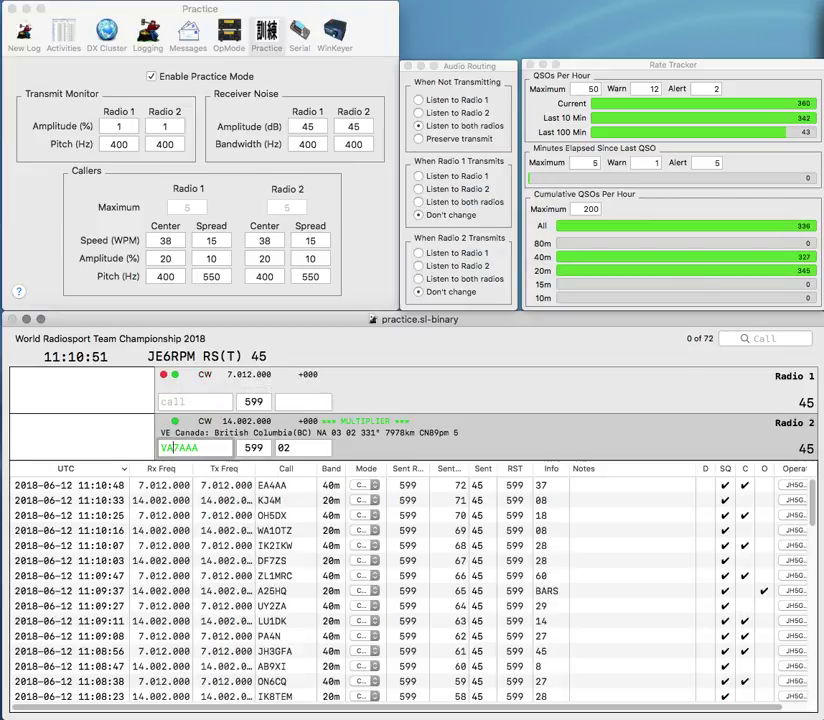
key("Return")
Step: Send the partial call T on Radio 1, and enter the partial call DL6M on Radio 2 and send it
type("T")
key("Return")
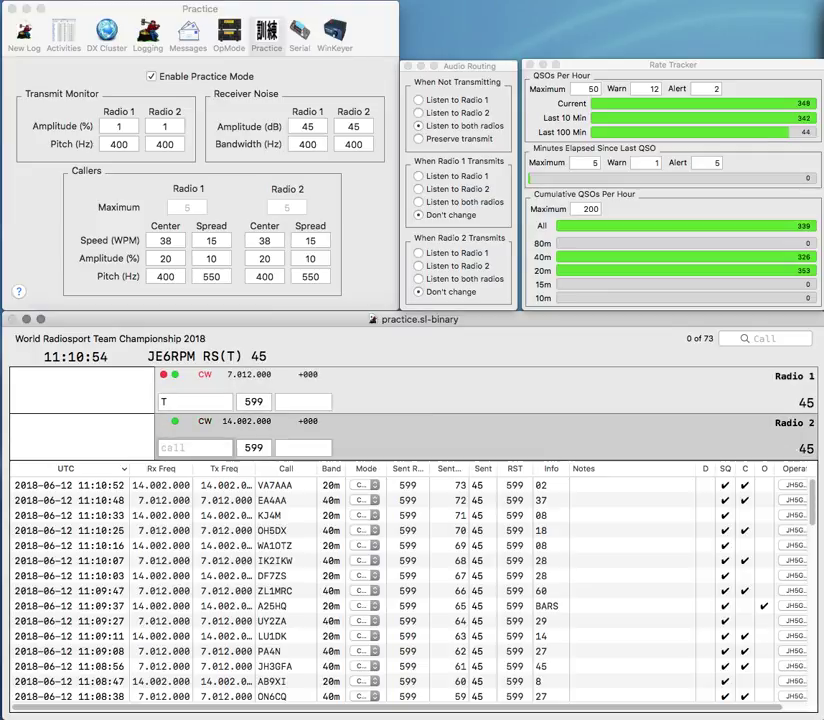
type("DL6M")
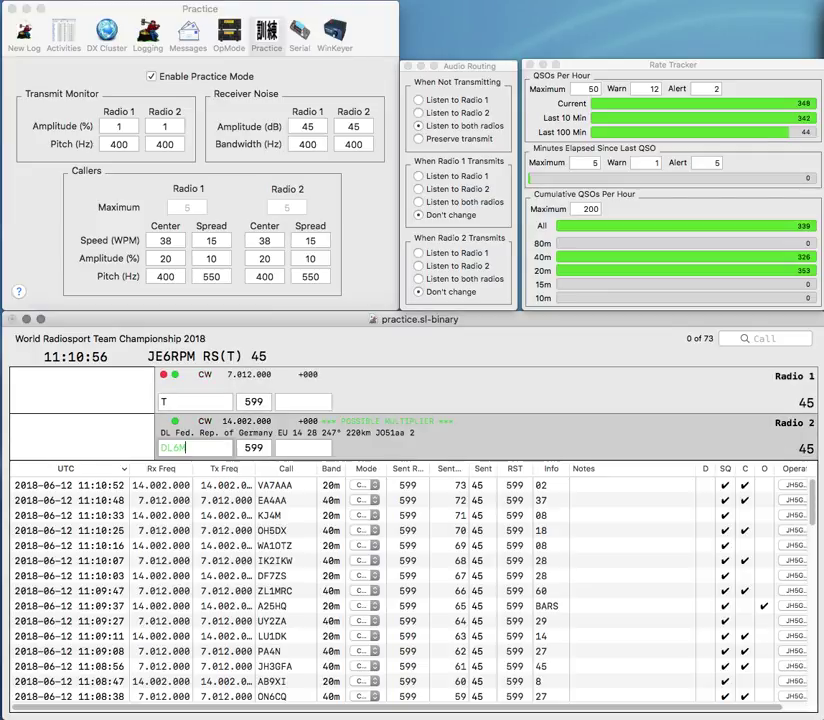
key("Return")
type("K")
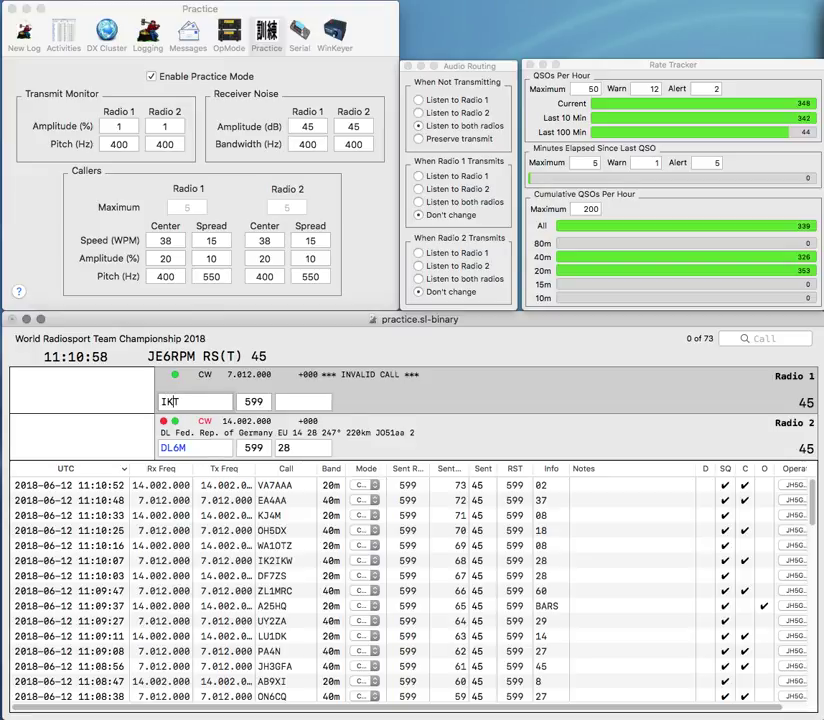
key("Return")
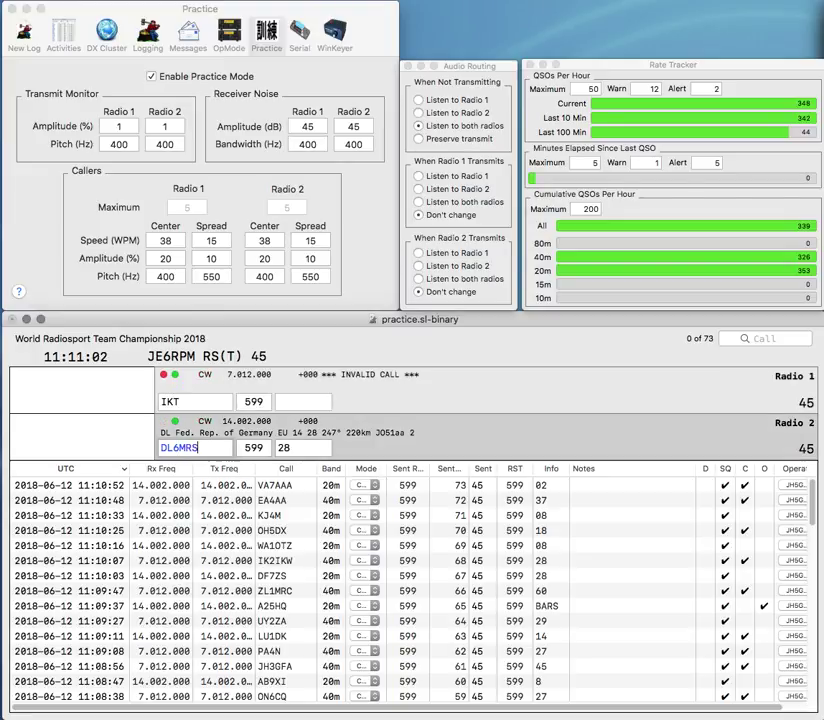
key("Return")
key("Left")
type("8EO")
key("Return")
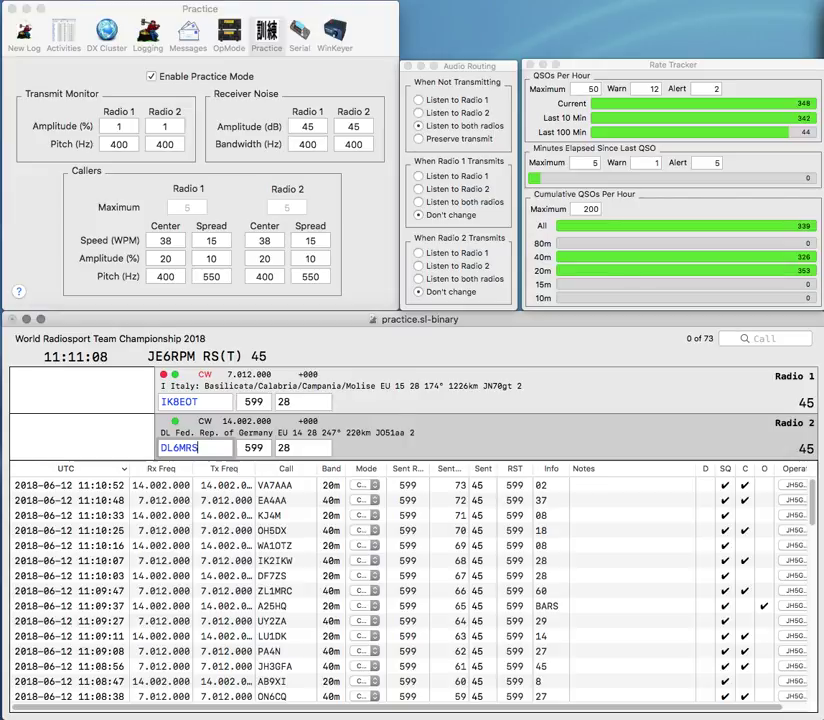
key("Return")
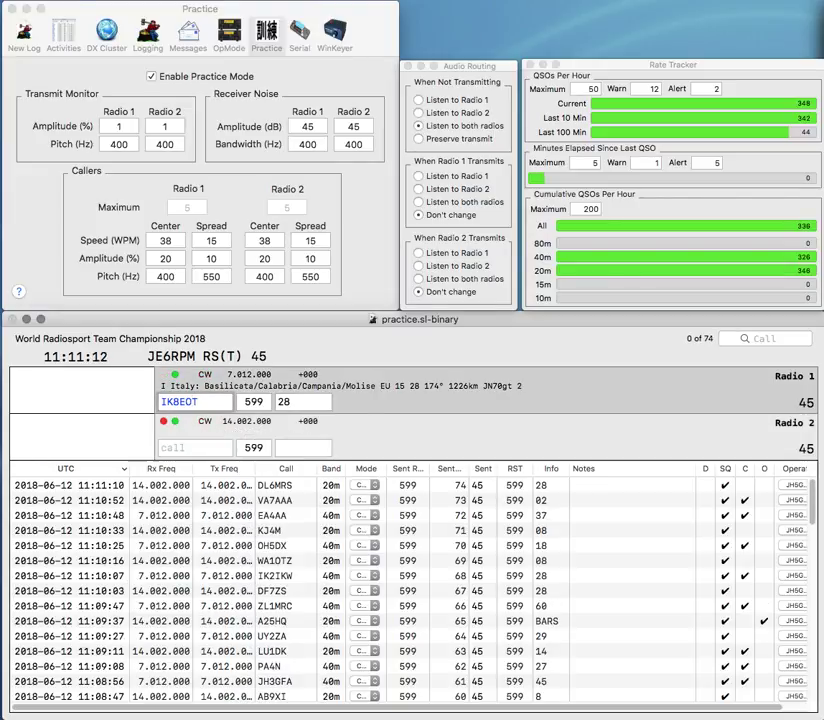
key("Return")
type("W8RJ")
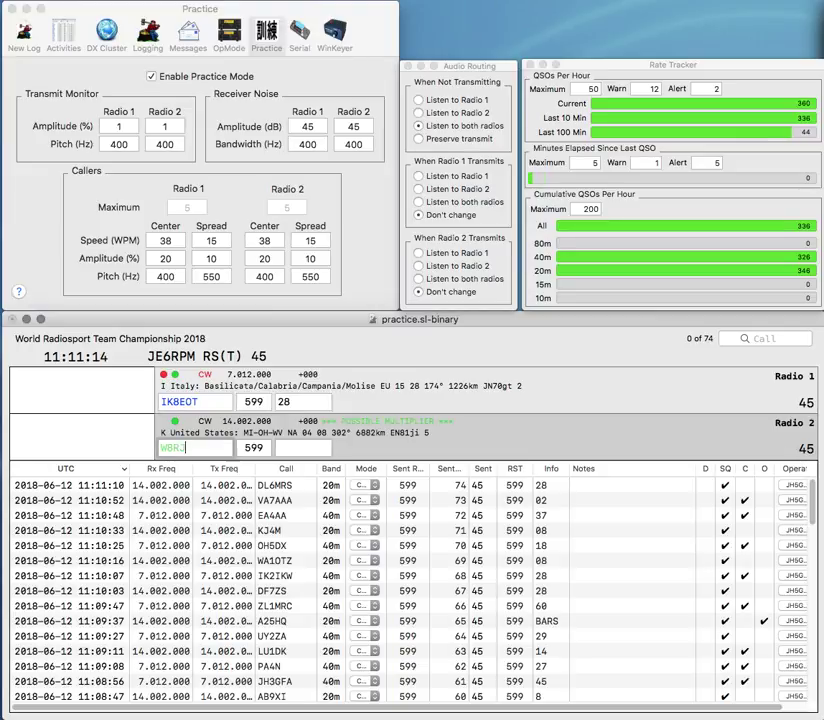
type("JL")
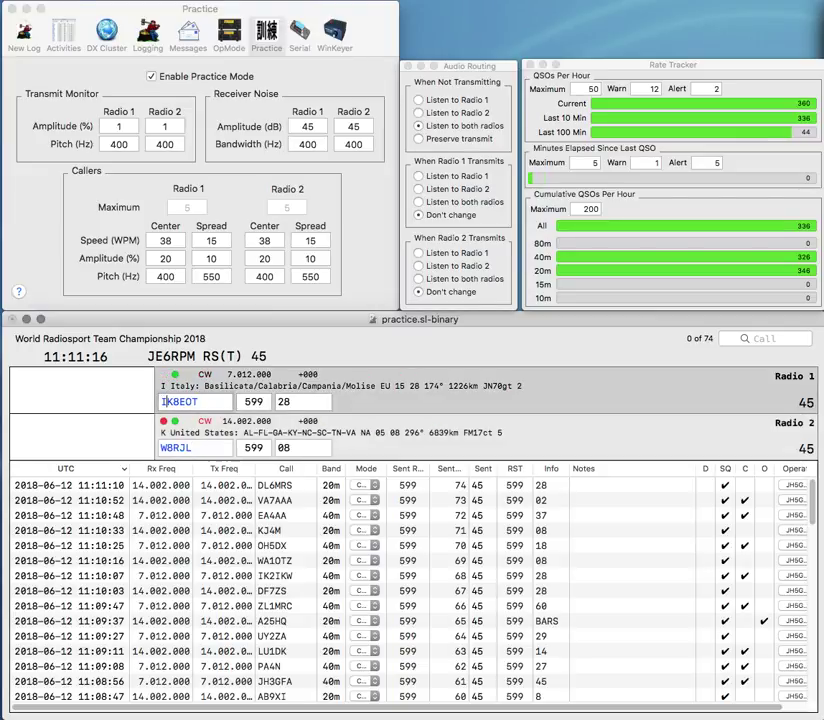
type("7")
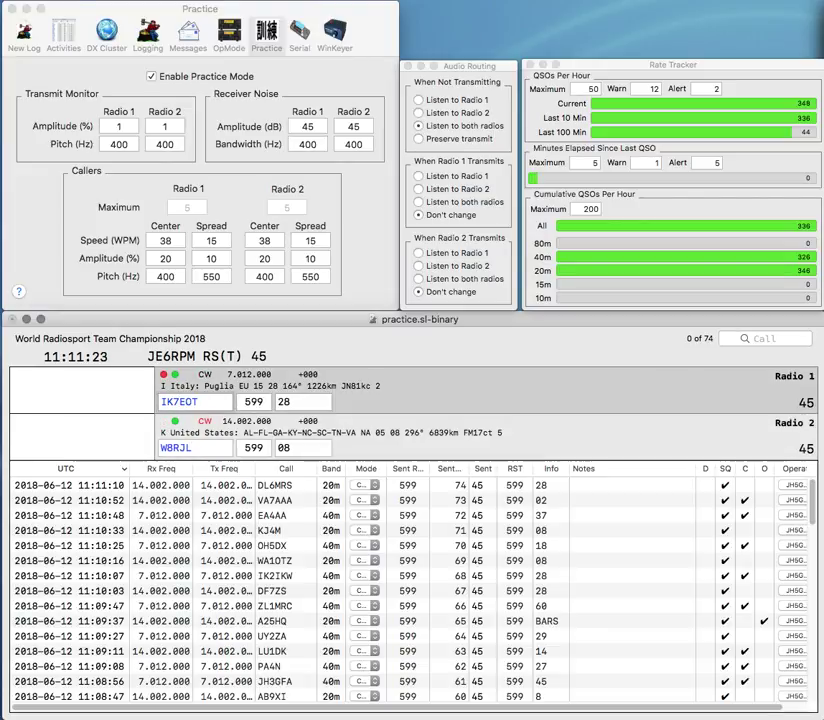
key("Return")
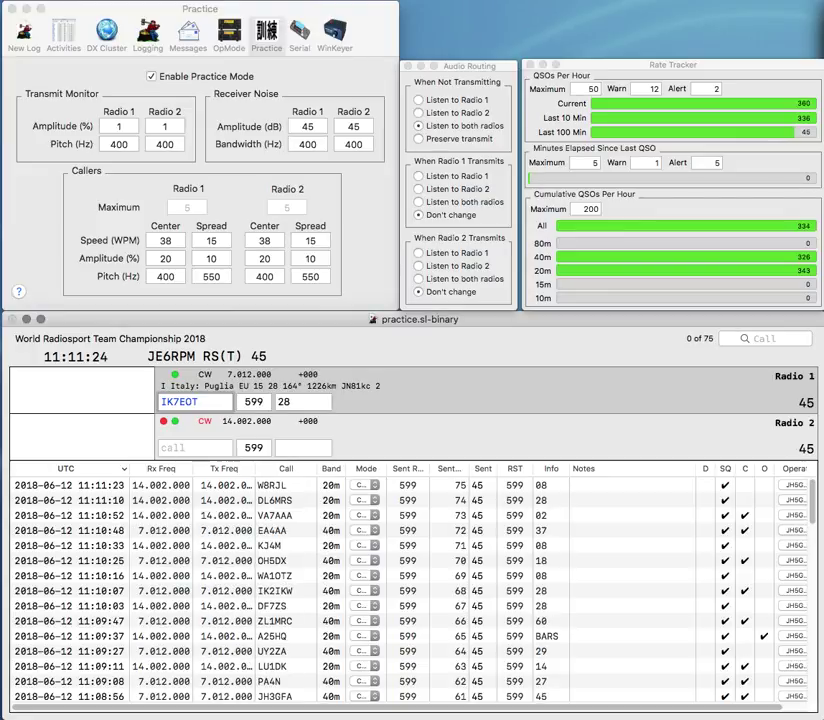
key("Return")
Step: Enter the partial call Q on Radio 2, and enter ES3V on Radio 1 and send it
type("Q")
type("ES3V")
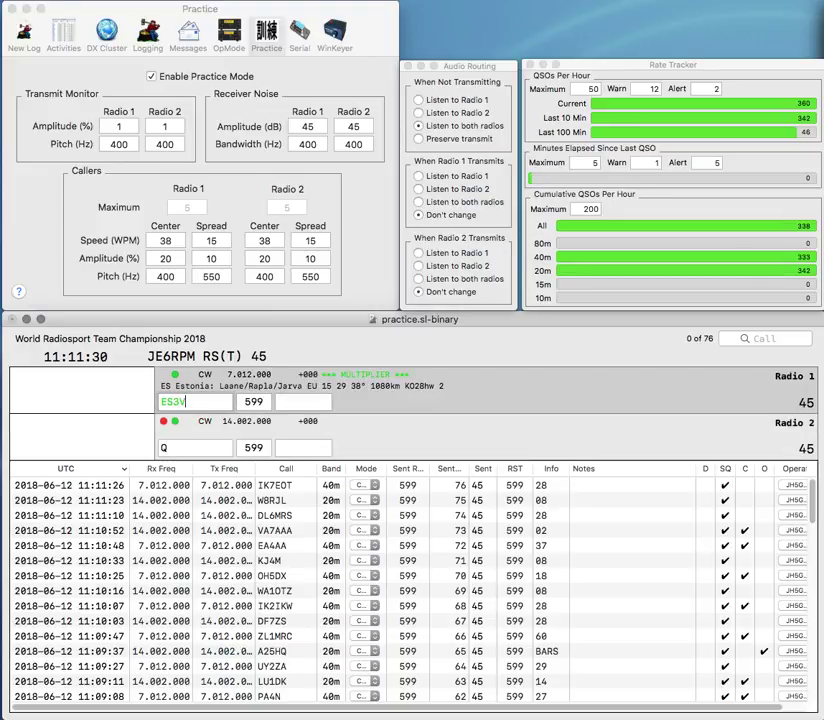
key("Return")
type("6")
key("BackSpace")
type("B")
key("Return")
key("Return")
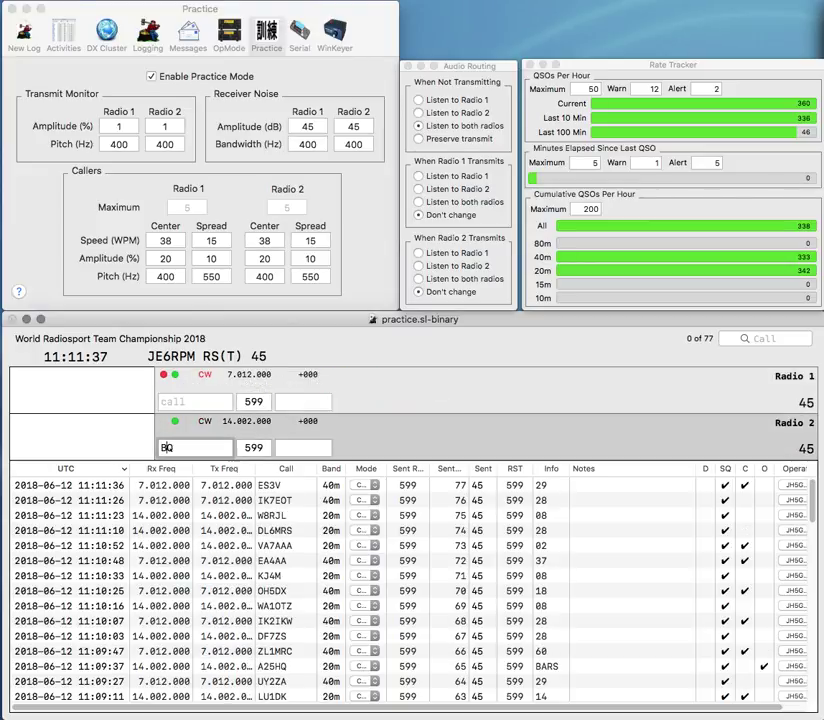
type("5H")
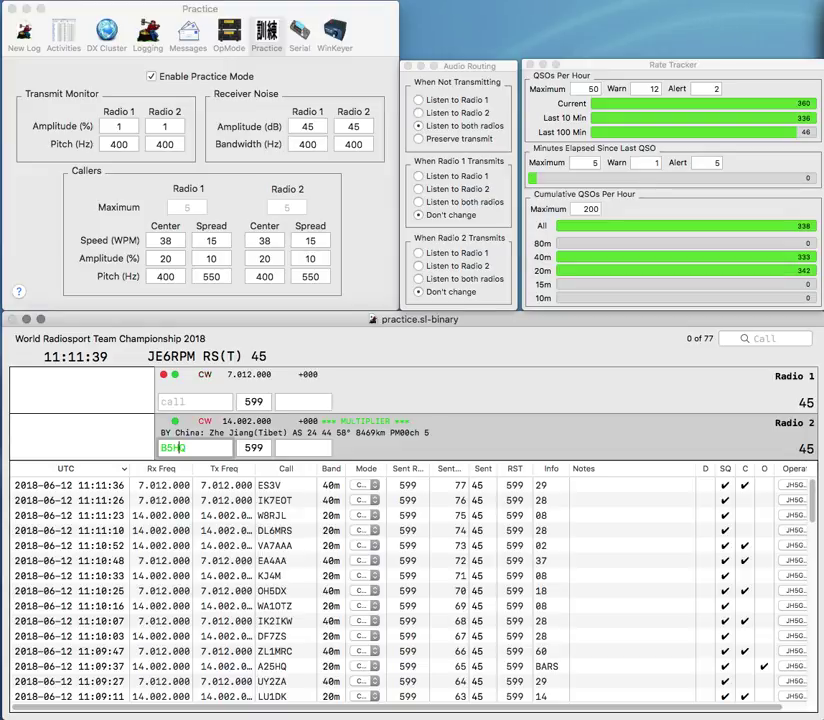
type("VE6SH")
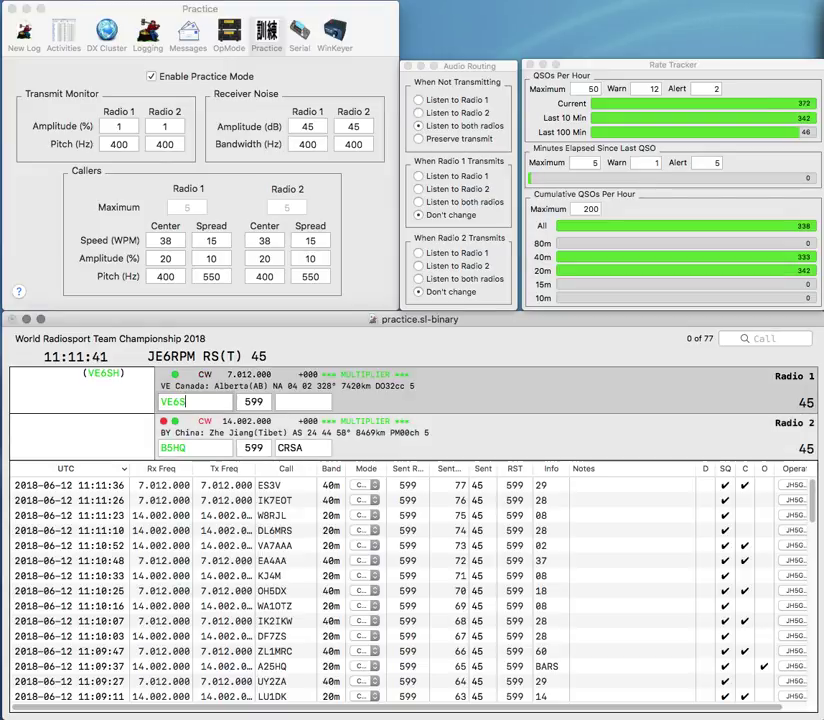
type("CRAC")
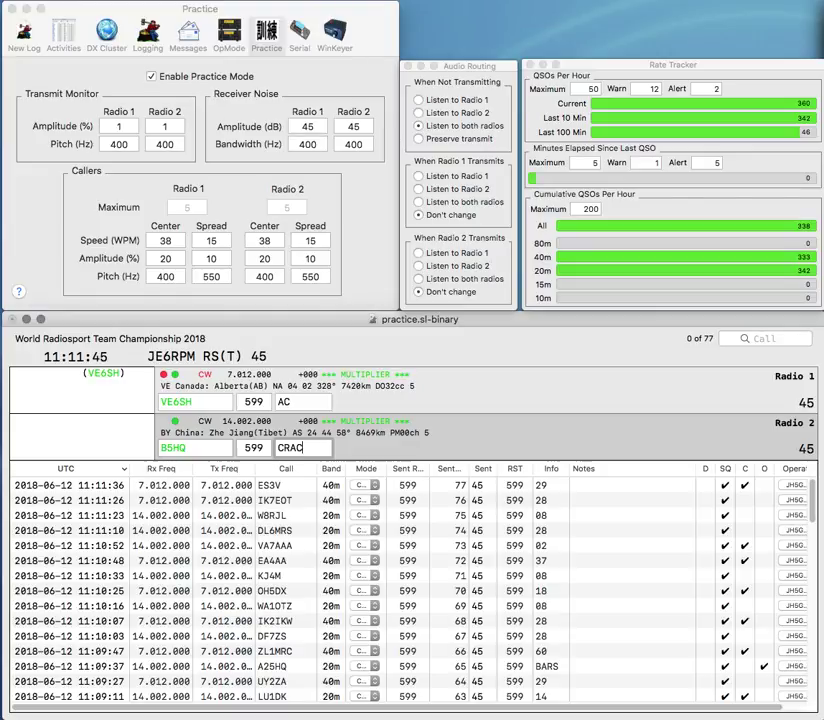
key("Return")
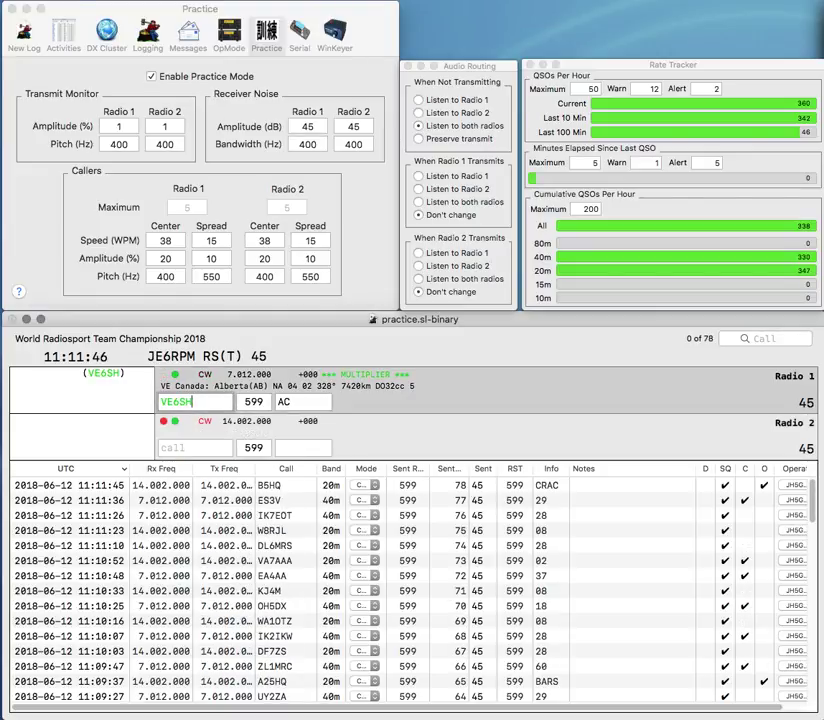
Step: Log VE6SH on Radio 1 with exchange AC, and enter the call N6NEE on Radio 2 and send it
key("Return")
type("N6NEE")
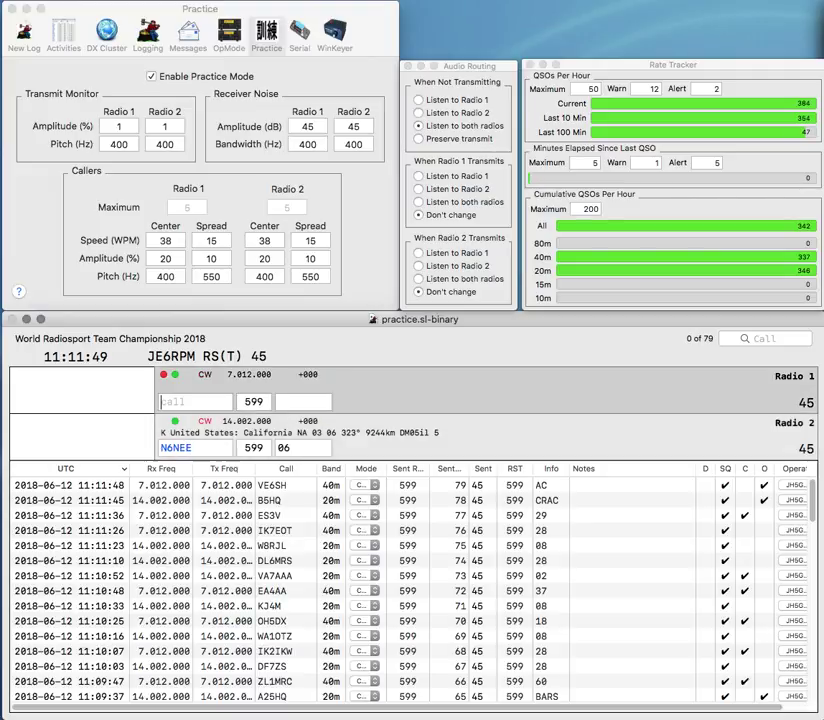
key("Return")
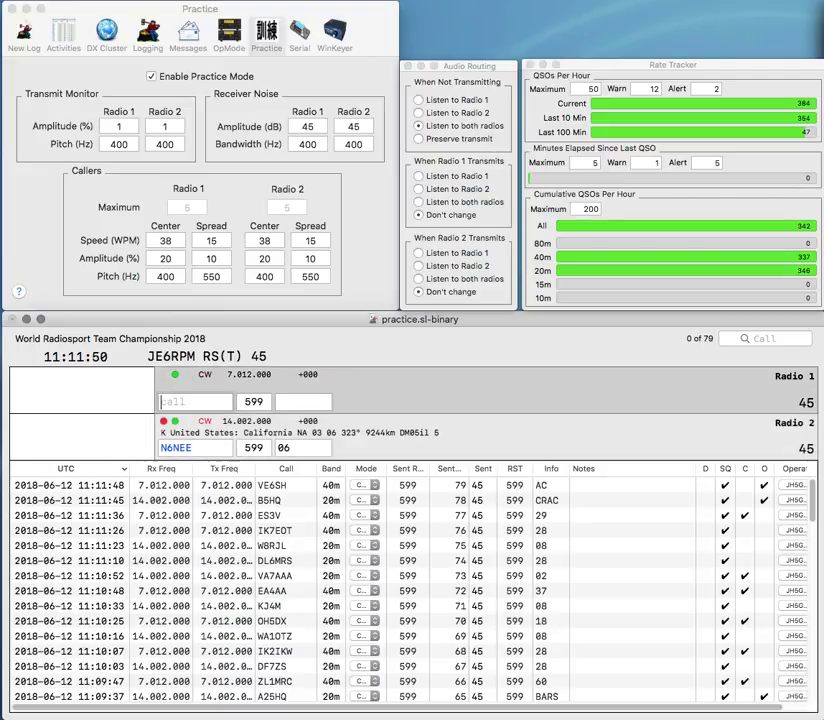
type("Y")
key("BackSpace")
type("QY")
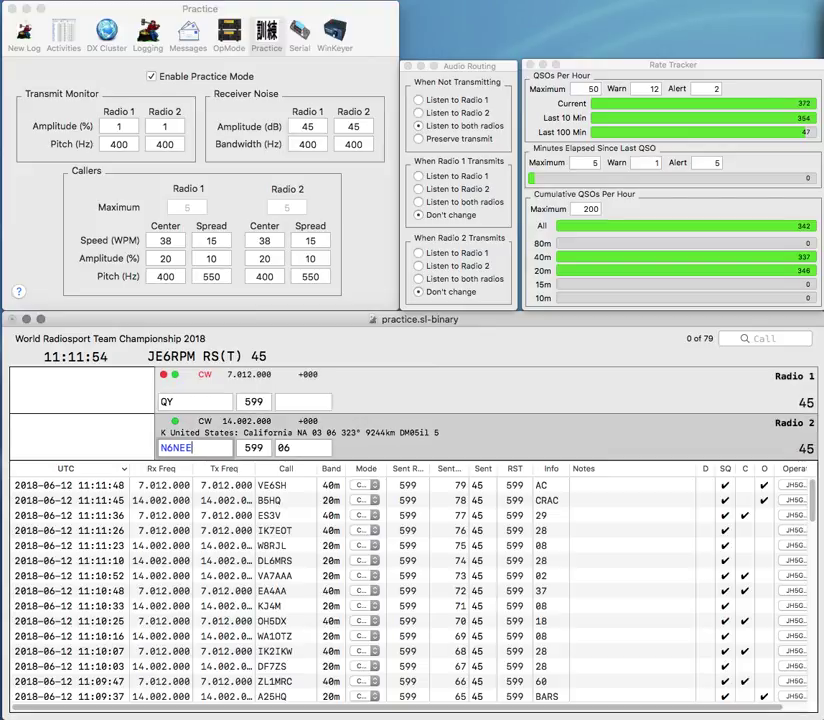
key("Return")
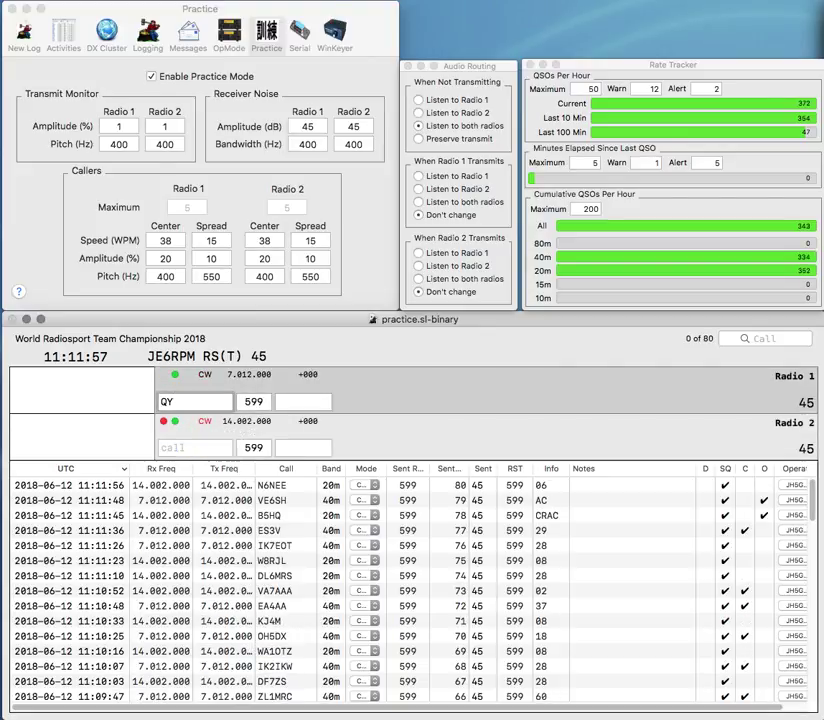
Step: Complete the Radio 1 call as KC7QY, enter DG3FFM on Radio 2, and log both contacts
type("KC7")
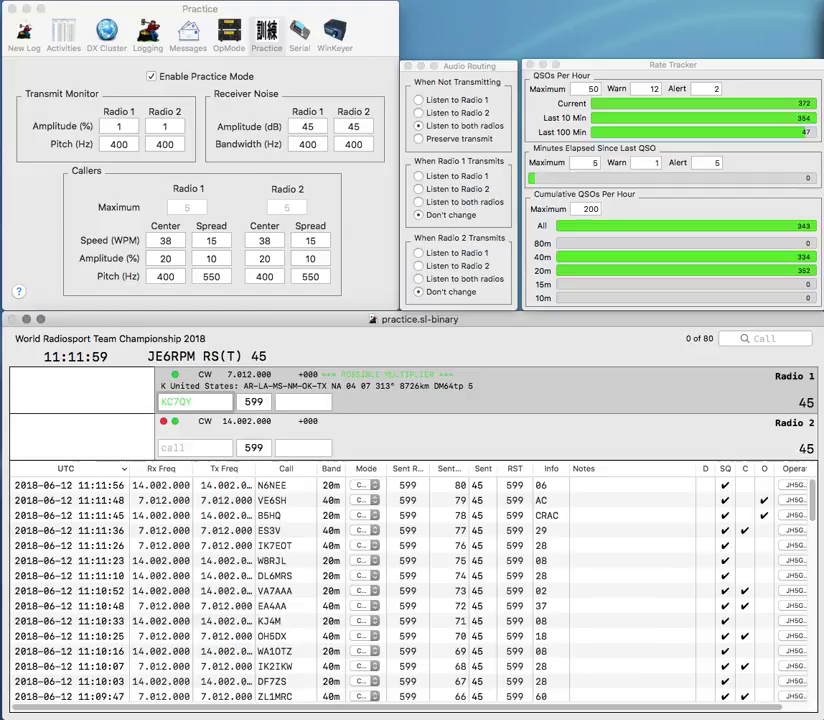
key("Return")
type("DG3")
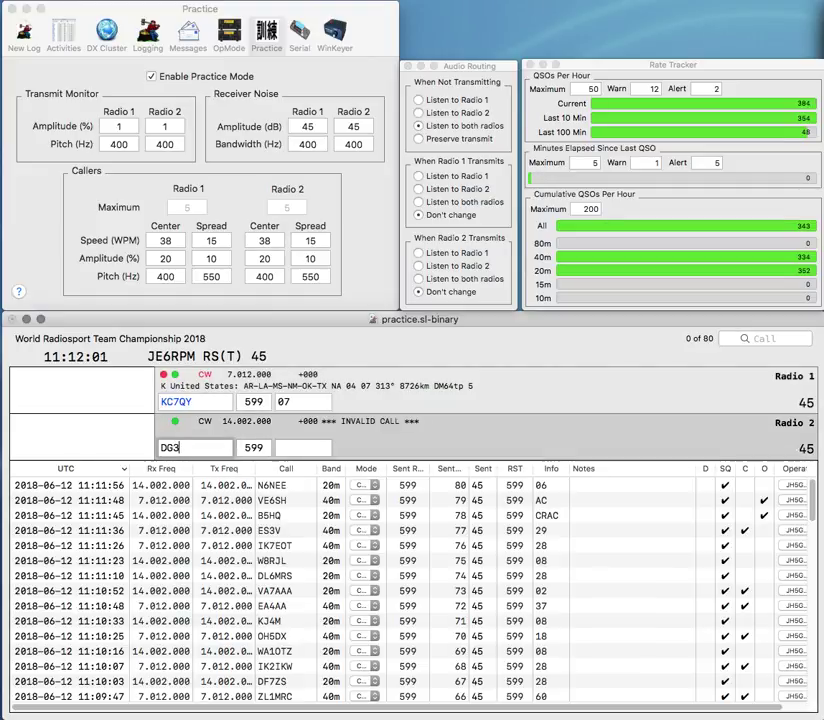
type("FFM")
key("Return")
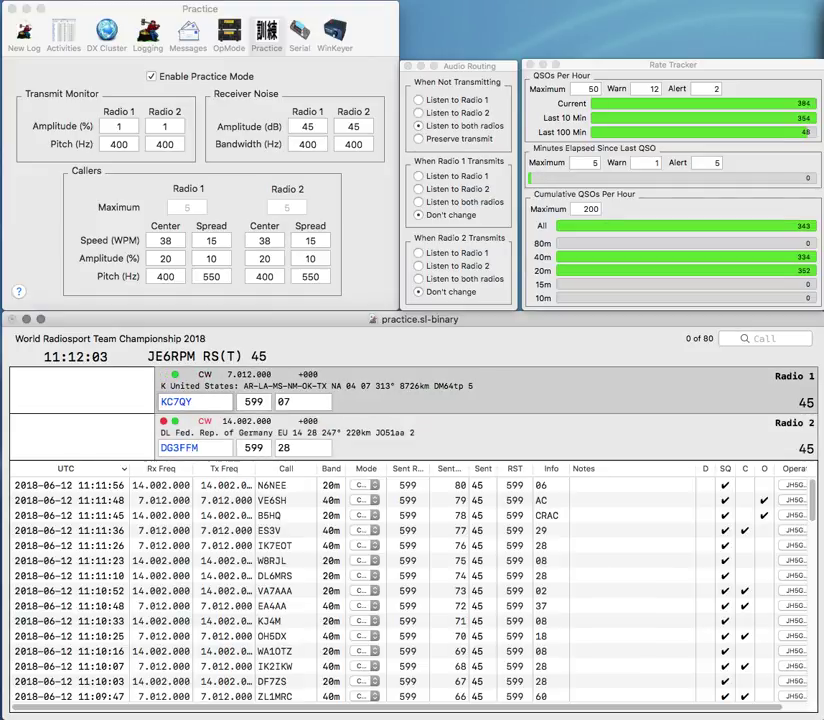
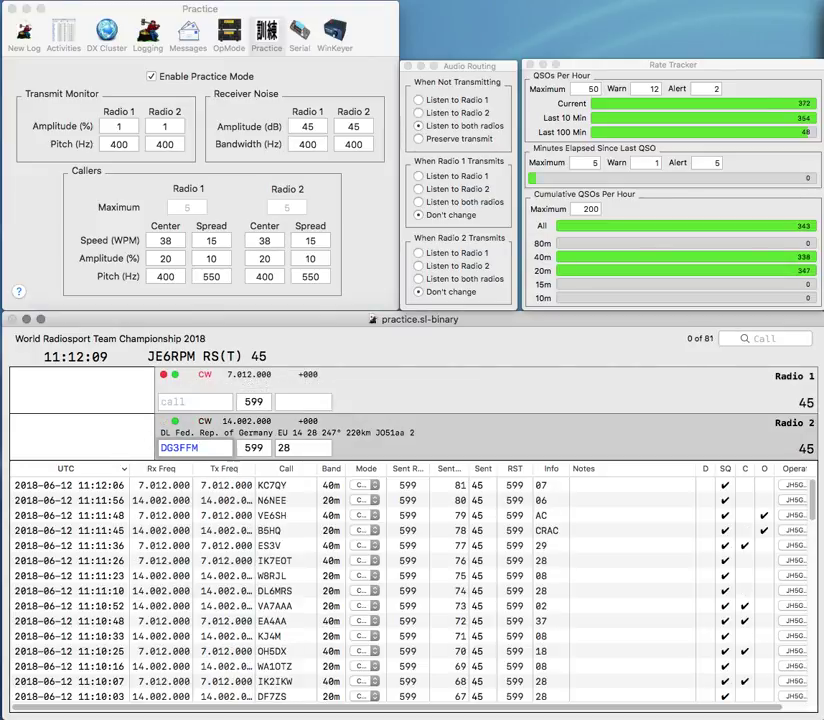
key("Return")
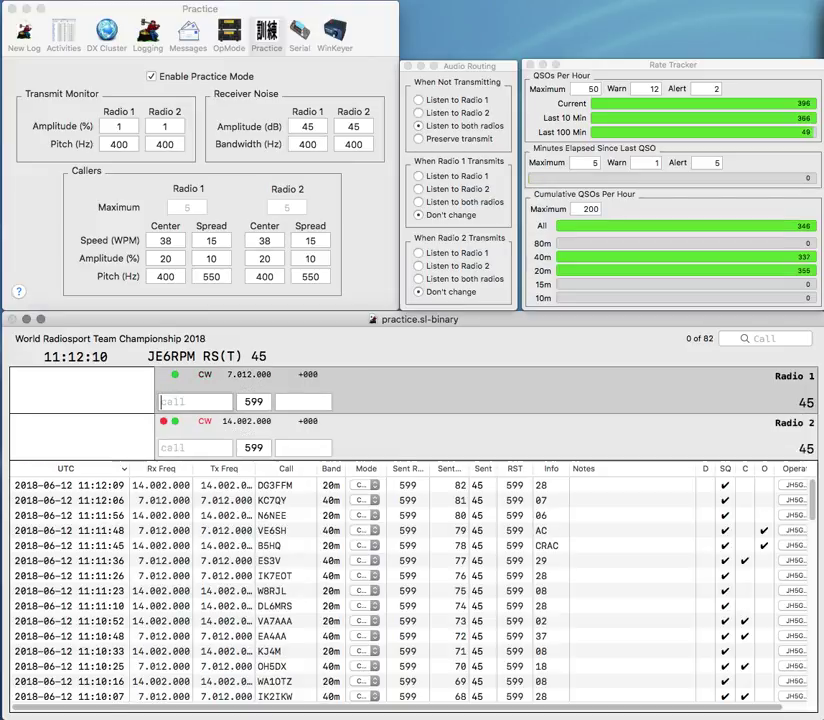
type("T")
type("D")
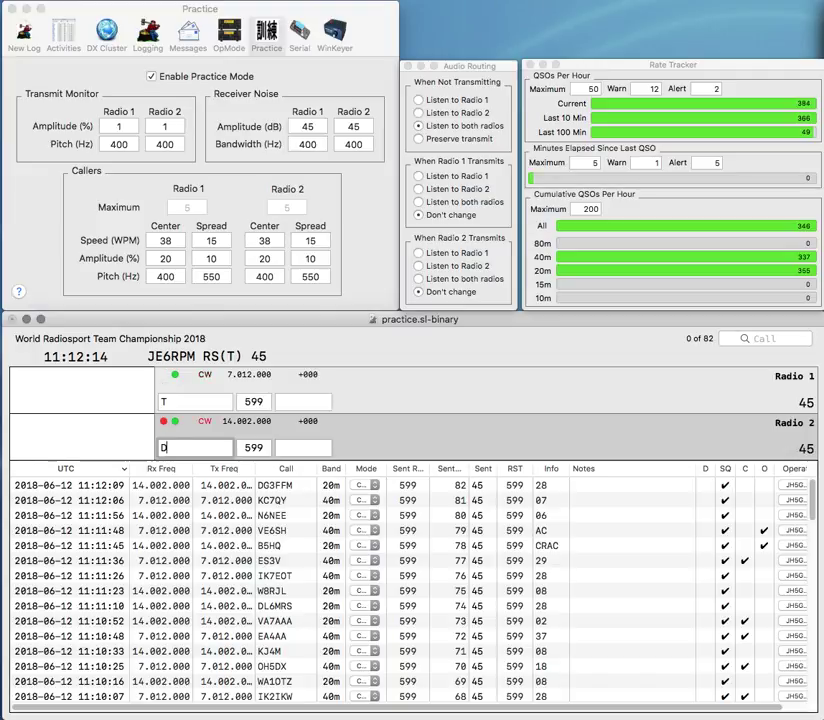
key("BackSpace")
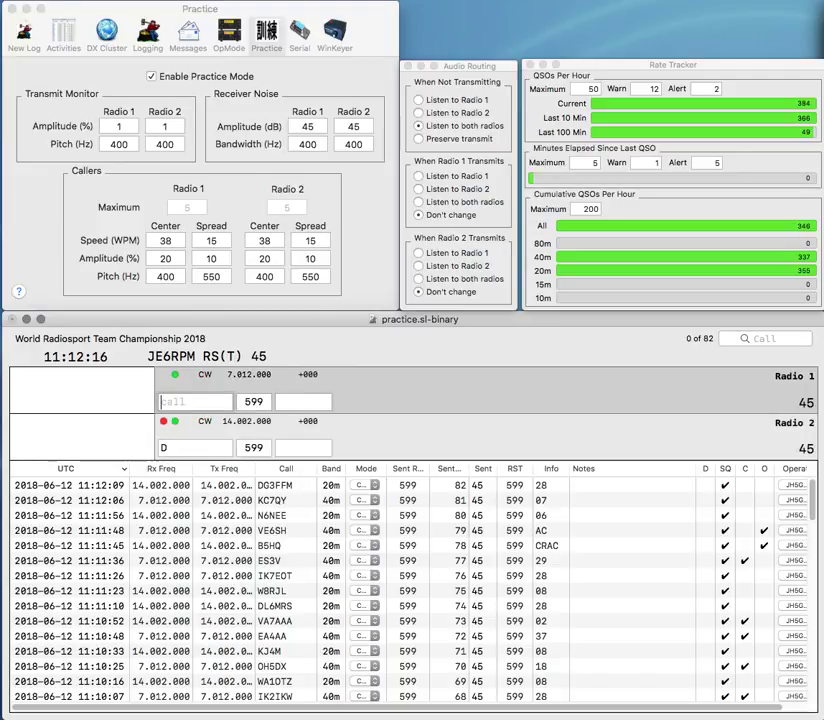
key("BackSpace")
Step: Enter the partial call RD on Radio 2 and transmit again on both radios
type("RD")
key("Up")
key("Return")
key("Down")
key("Return")
key("Up")
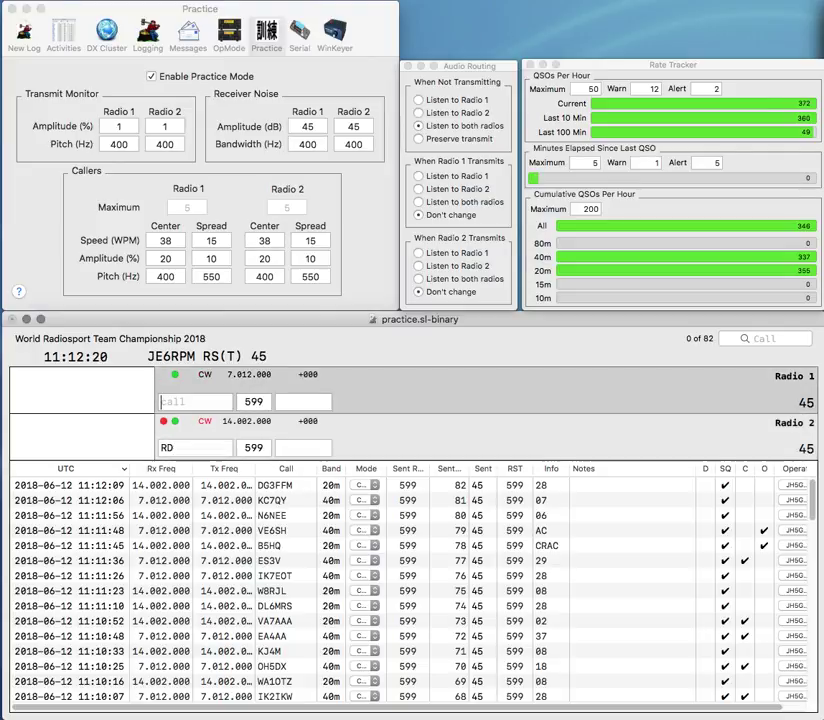
Step: Enter the partial call N on Radio 1, complete the Radio 2 call as W2RD and send its exchange
type("D")
key("BackSpace")
type("N")
key("Return")
key("Down")
key("Home")
type("W2")
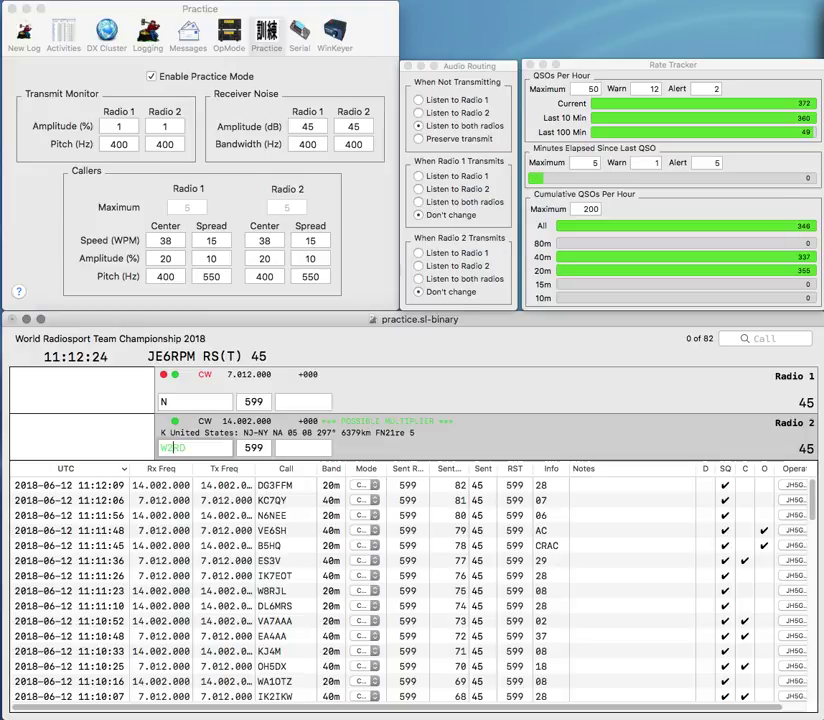
key("Return")
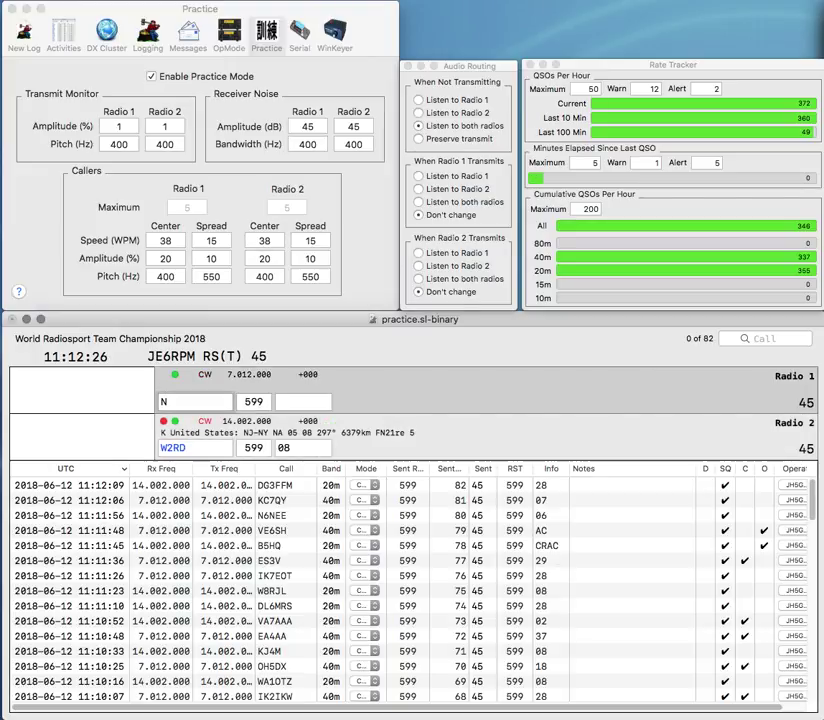
type("N")
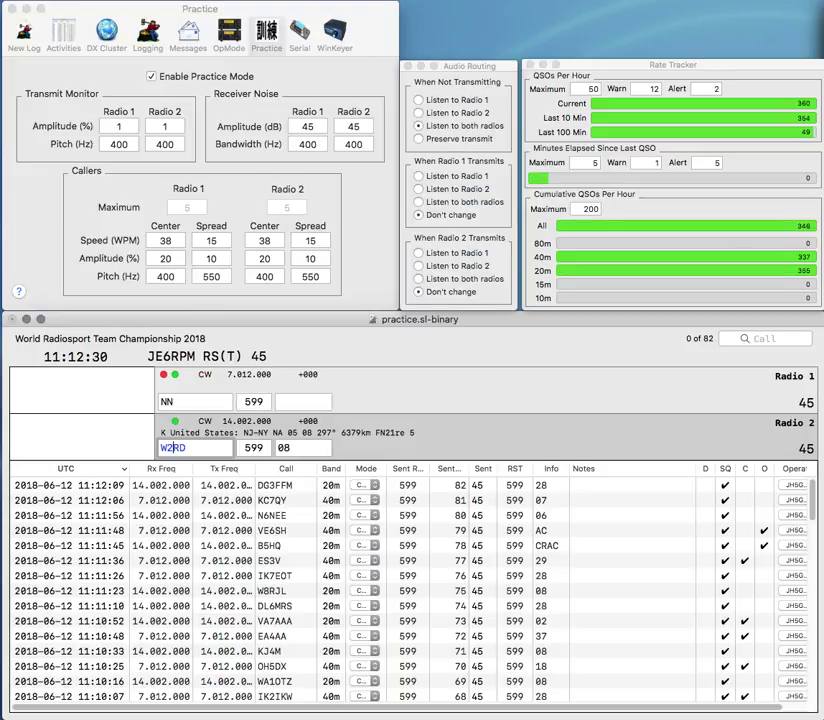
key("Return")
key("BackSpace")
key("BackSpace")
type("D")
Step: Enter the partial call MM on Radio 2, replace the Radio 1 partial call with MXA, and transmit them
left_click(180, 447)
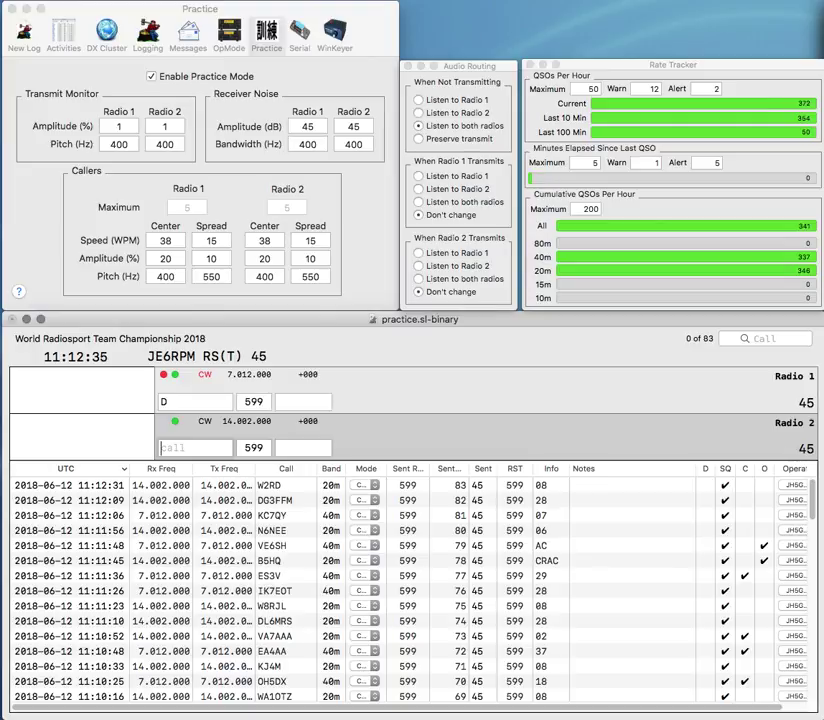
type("MM")
key("Return")
key("BackSpace")
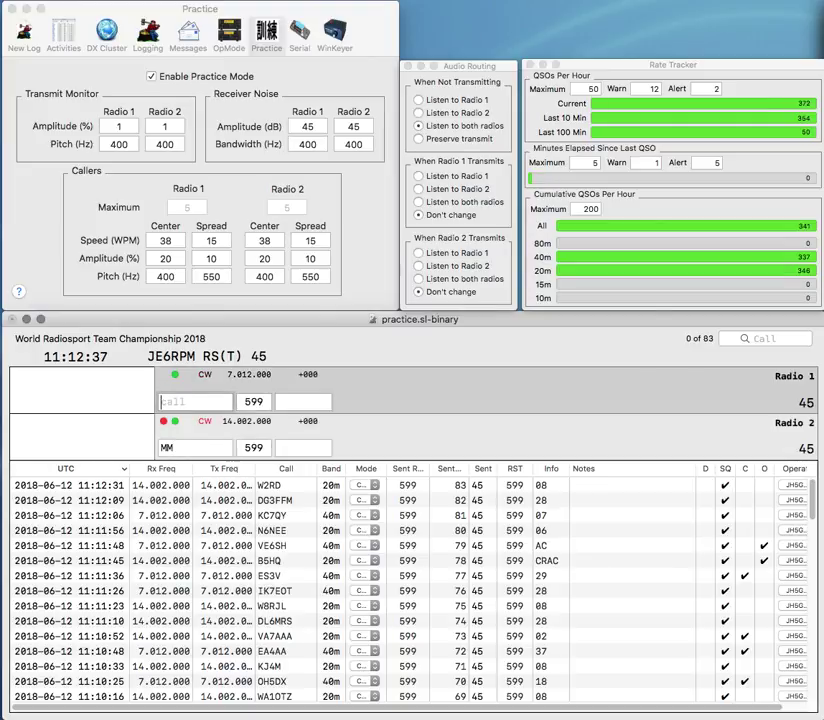
type("MXA")
key("Return")
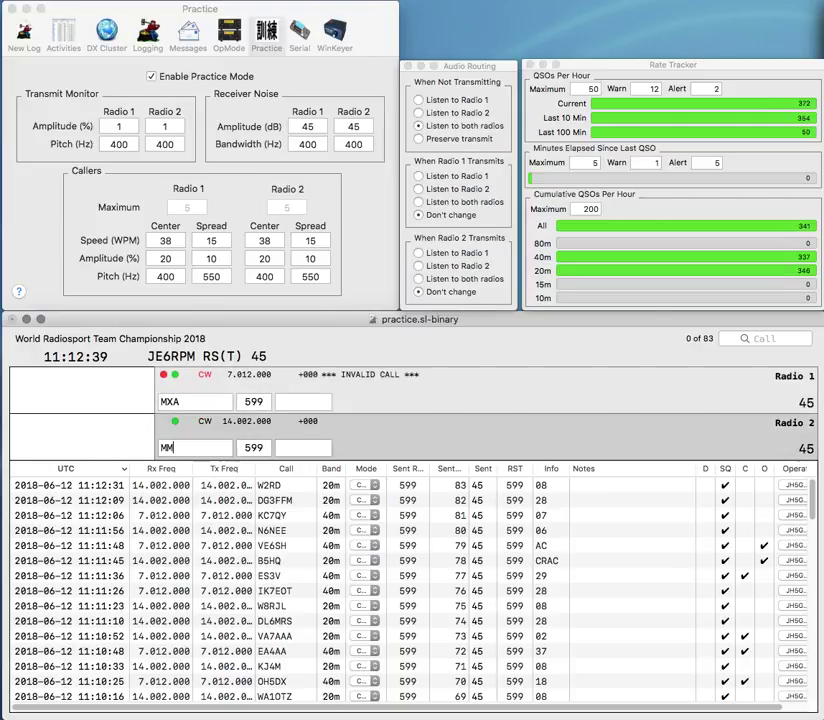
key("Return")
type("KD4")
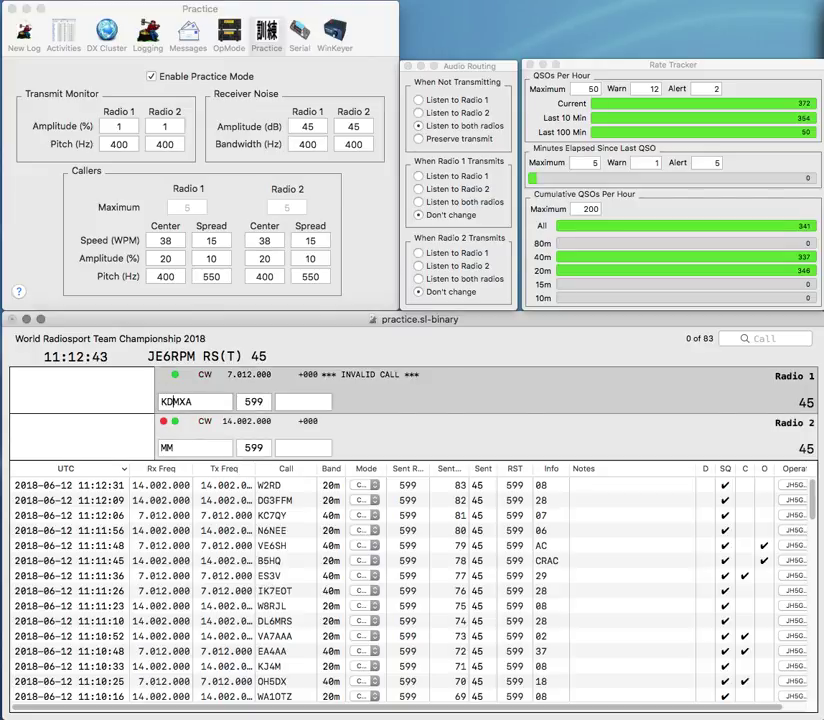
key("Return")
left_click(180, 447)
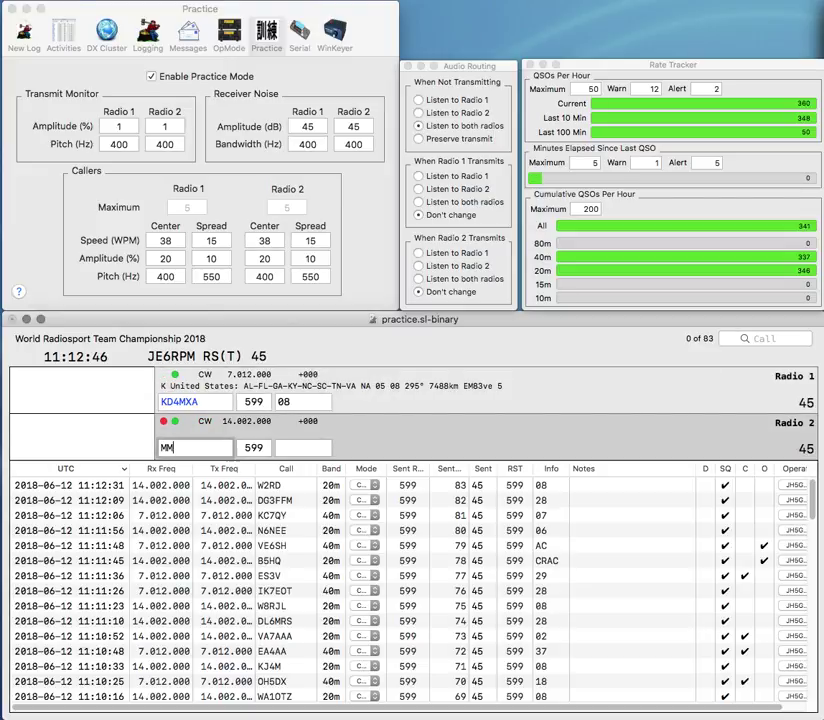
type("E7E")
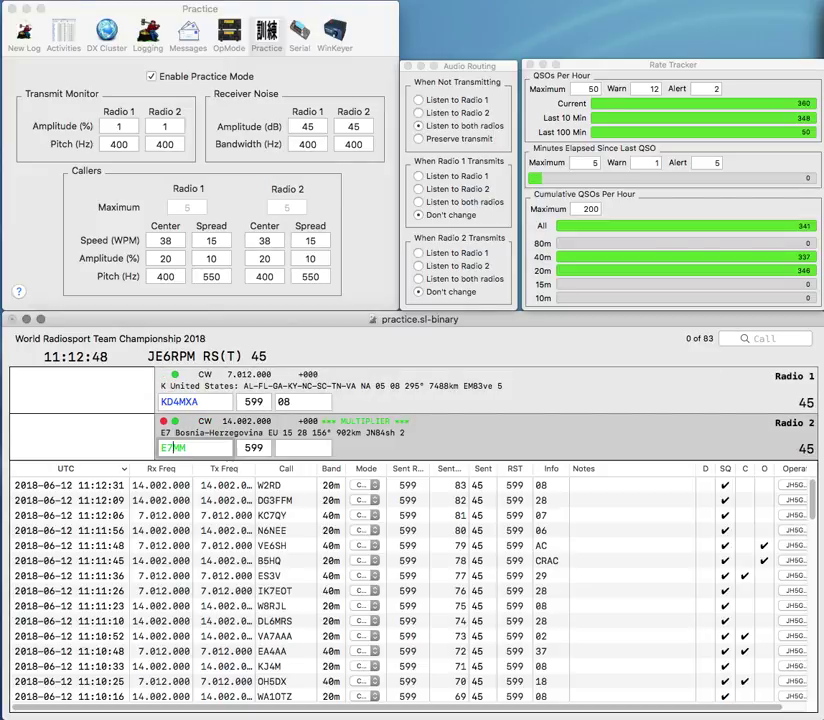
key("Return")
key("Return")
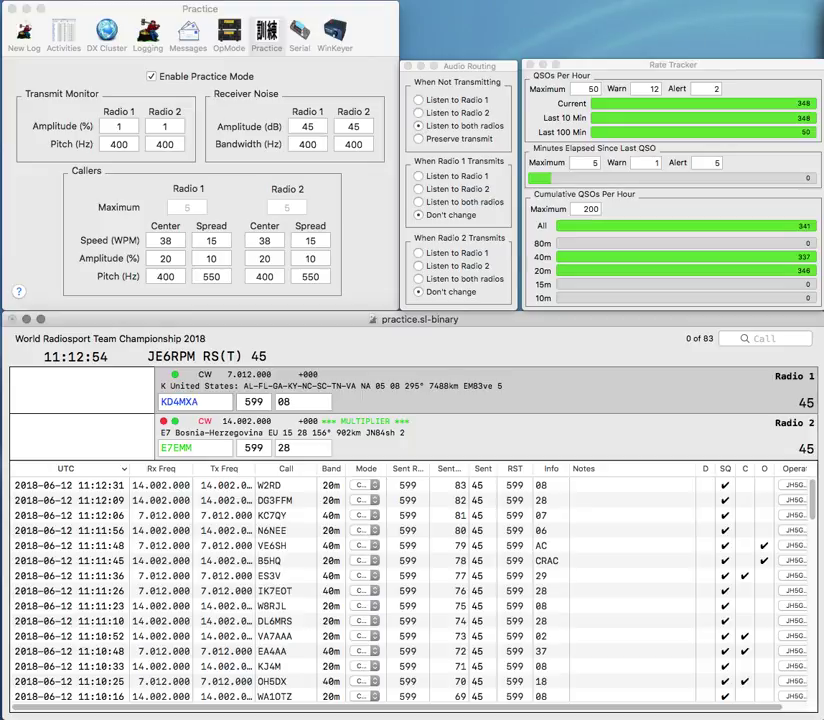
left_click(173, 447)
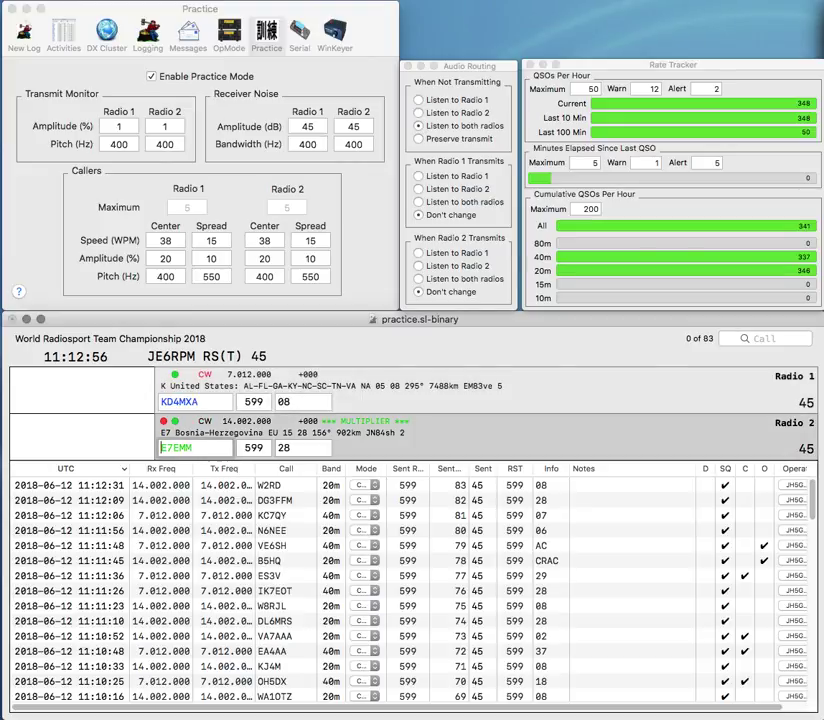
key("Return")
key("Delete")
type("4")
key("Right")
key("Delete")
type("G")
key("Return")
type("N2")
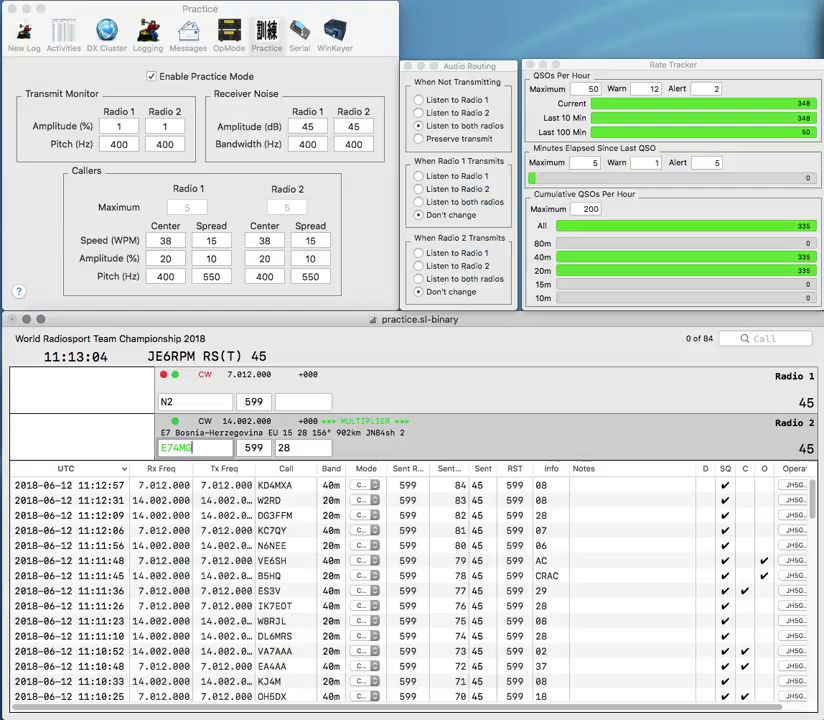
key("Return")
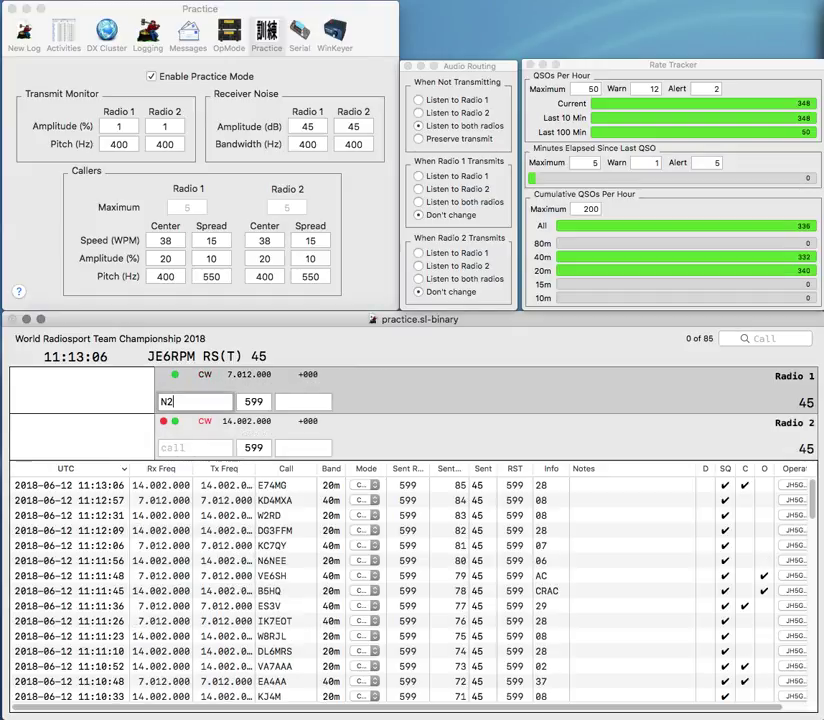
type("LVG")
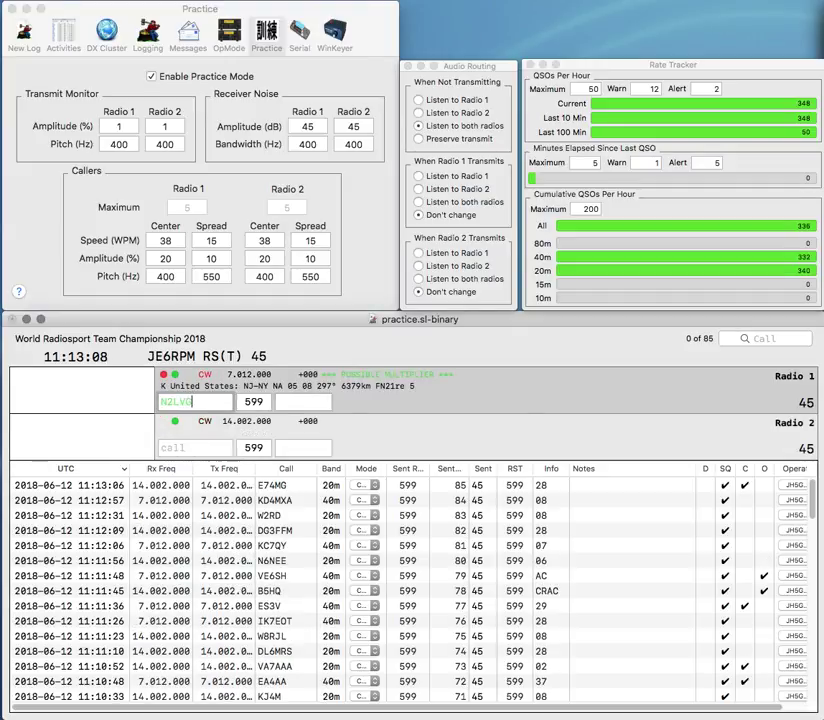
key("Return")
type("VE")
key("Return")
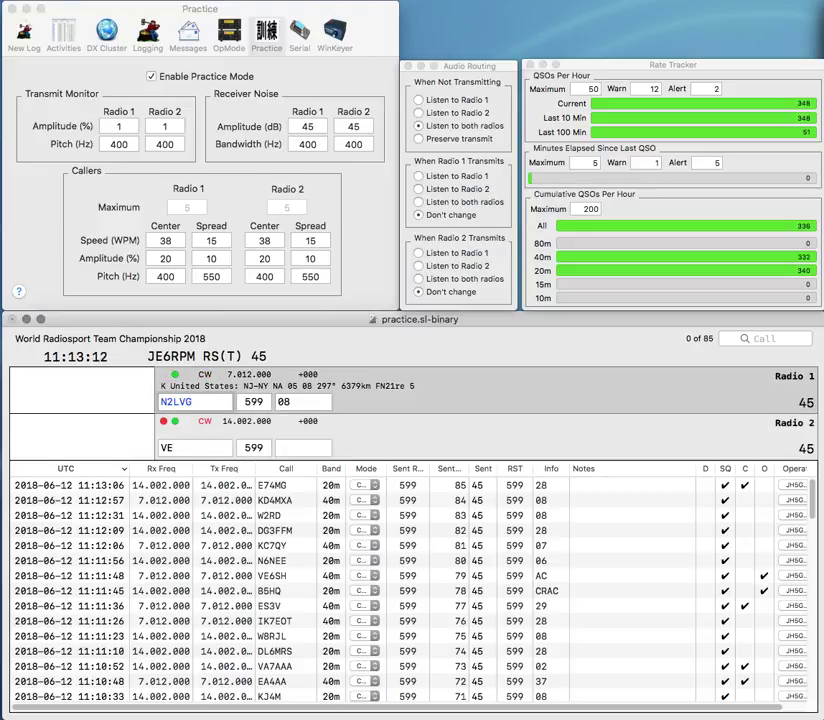
key("Return")
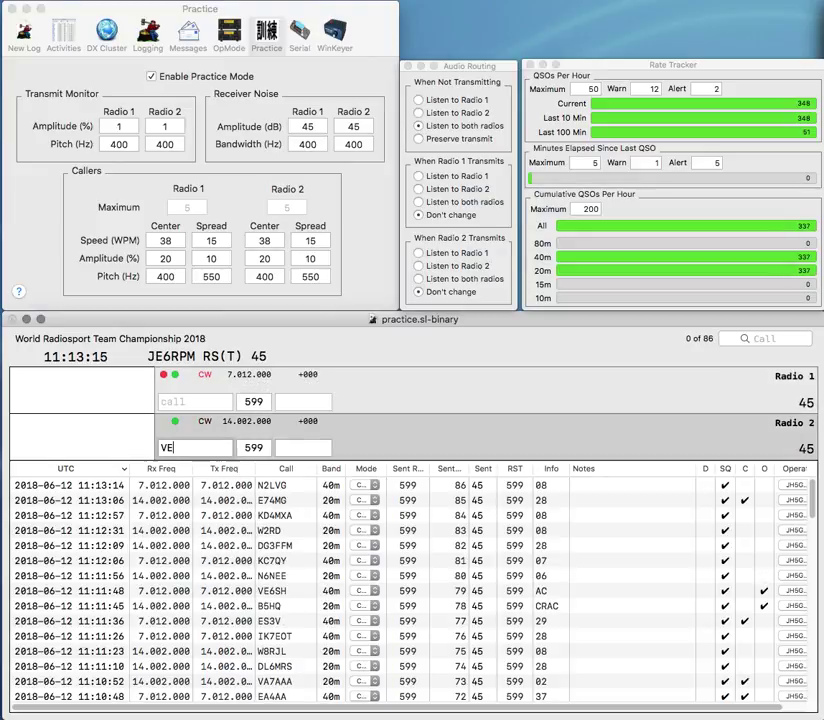
type("7C")
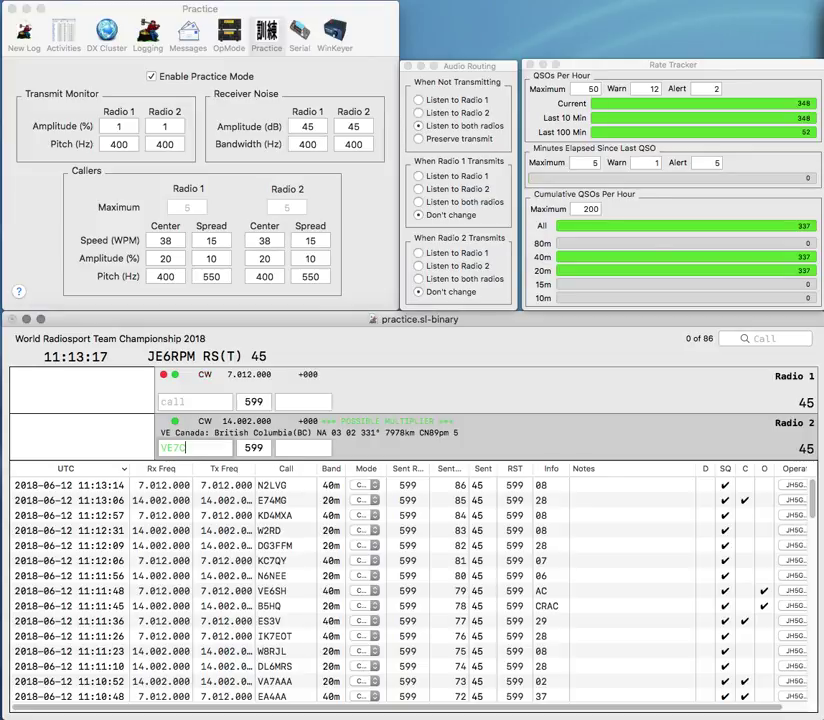
type("KZ3HQ")
type("8N")
key("Return")
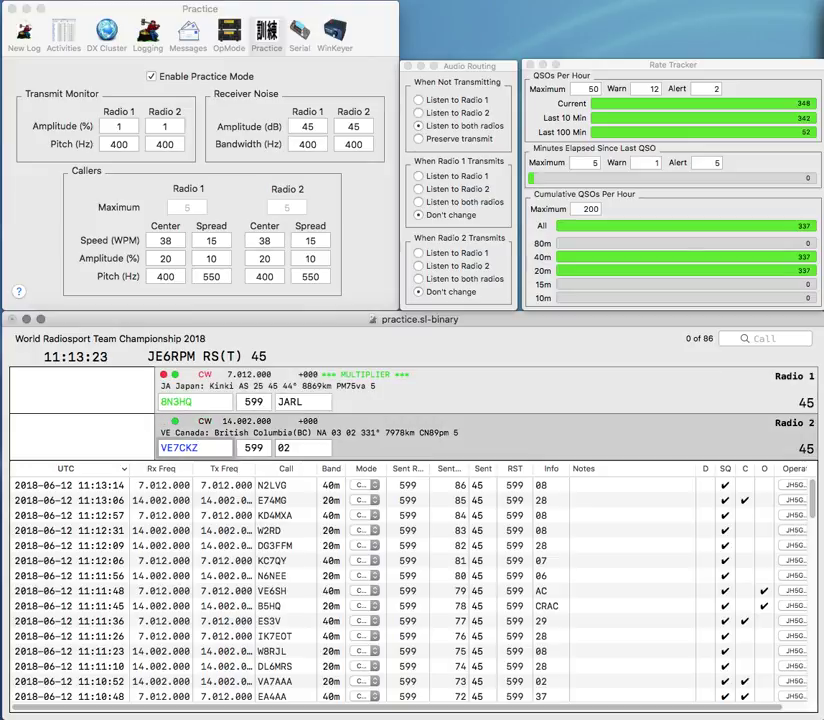
key("Return")
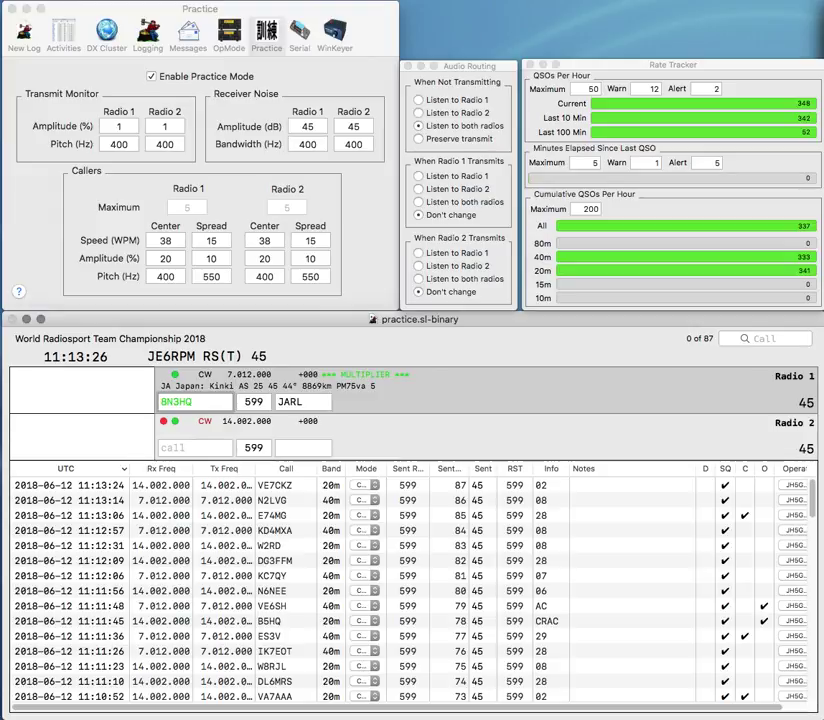
key("Return")
type("KC")
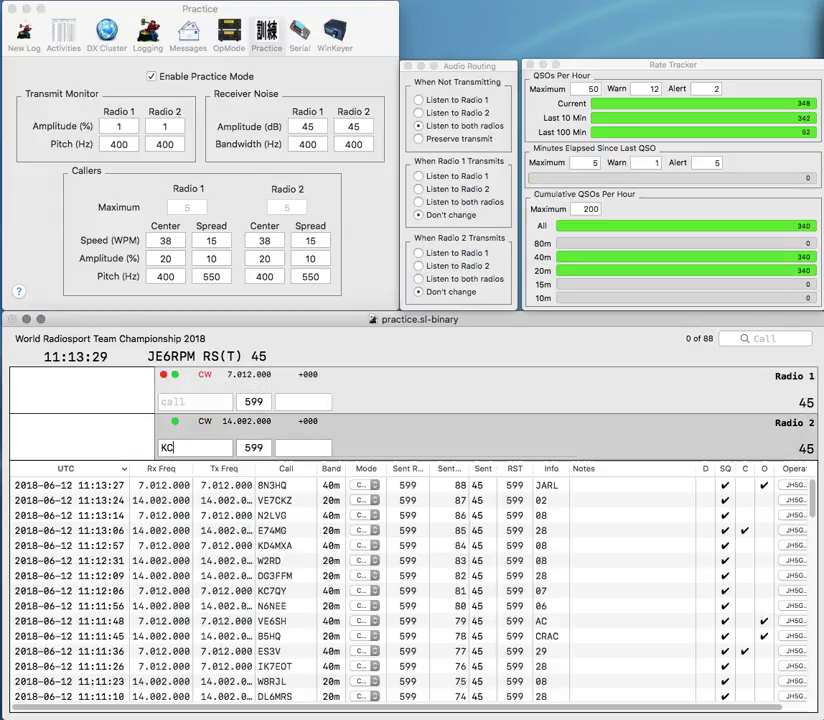
type("1HAN")
key("Return")
type("1")
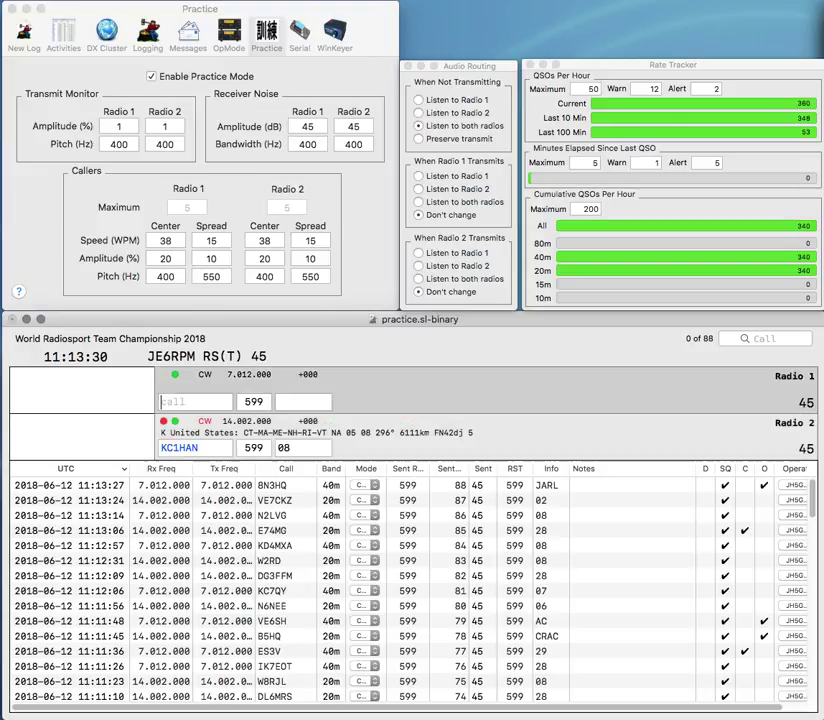
type("SK")
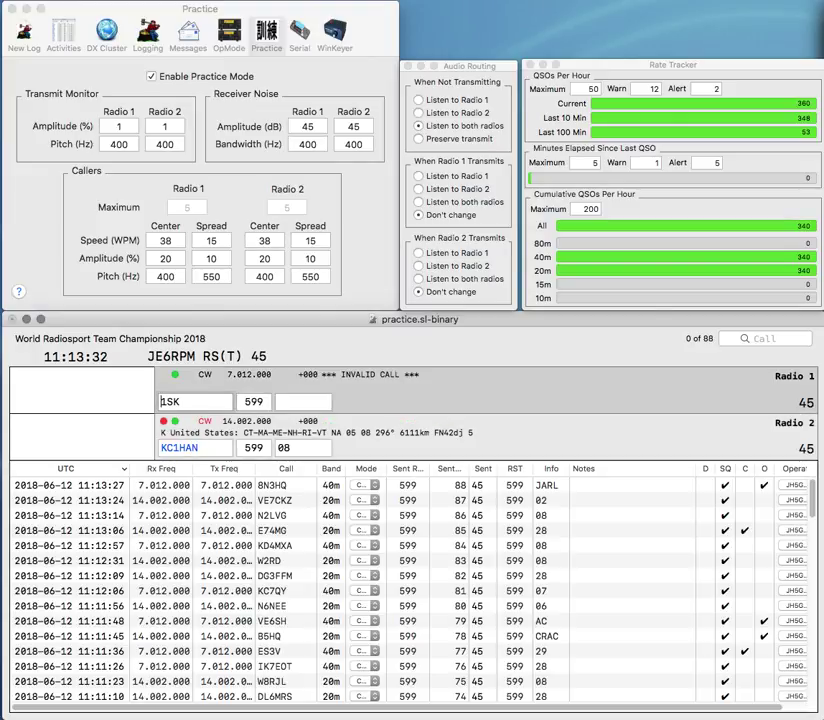
key("ctrl+a")
type("SU")
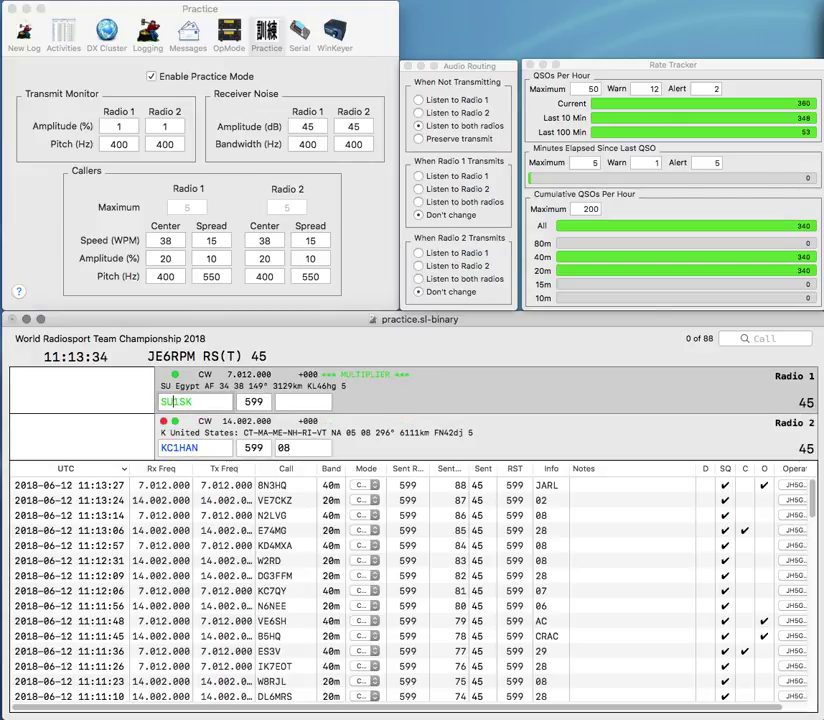
key("Return")
key("Return")
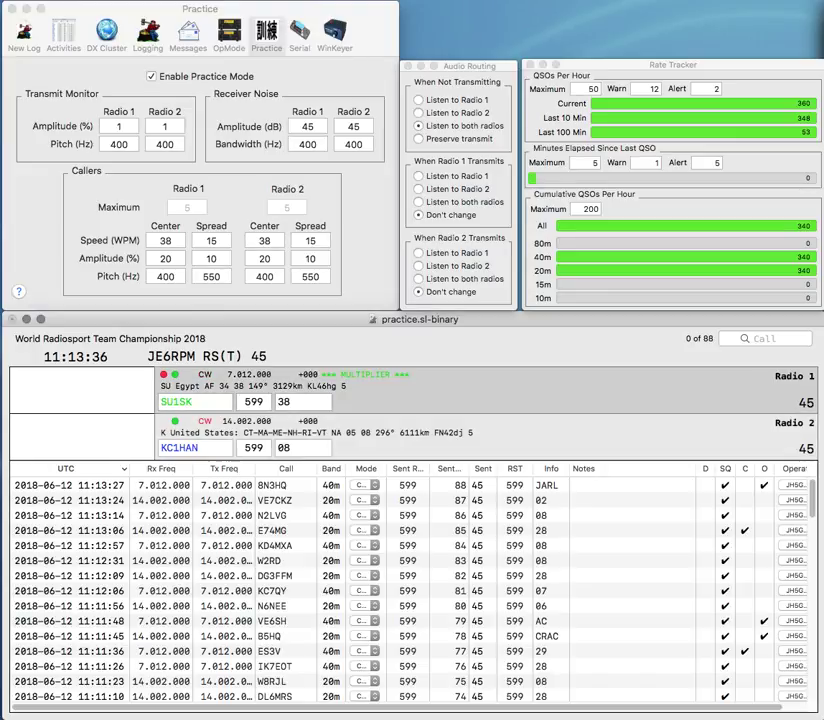
key("Return")
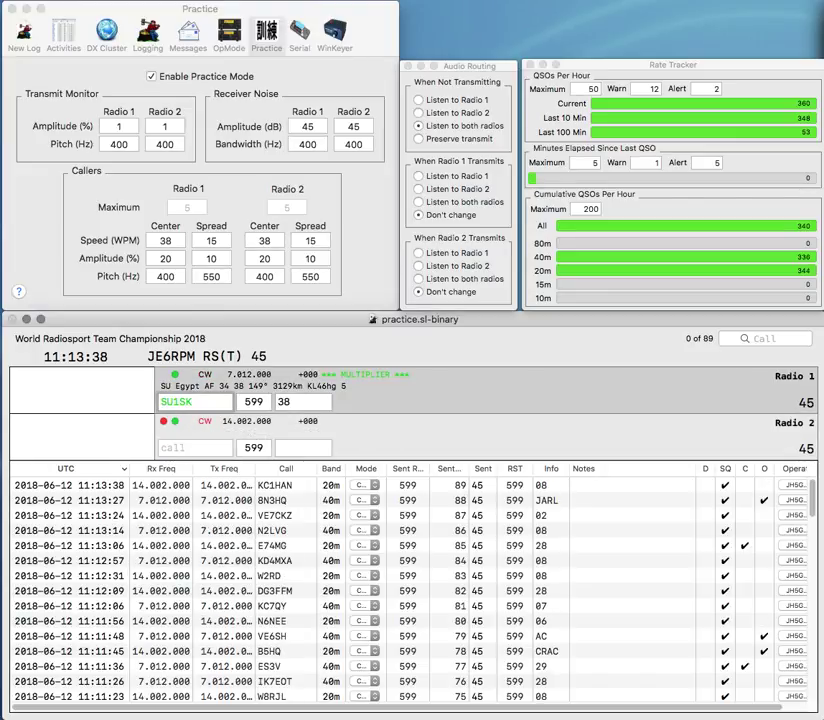
key("BackSpace")
key("BackSpace")
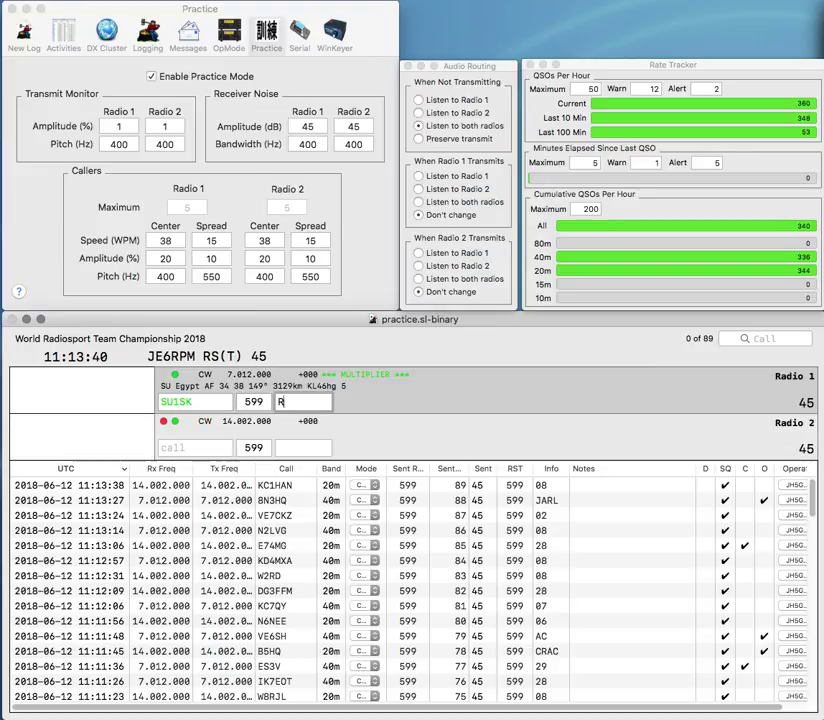
type("ERASD")
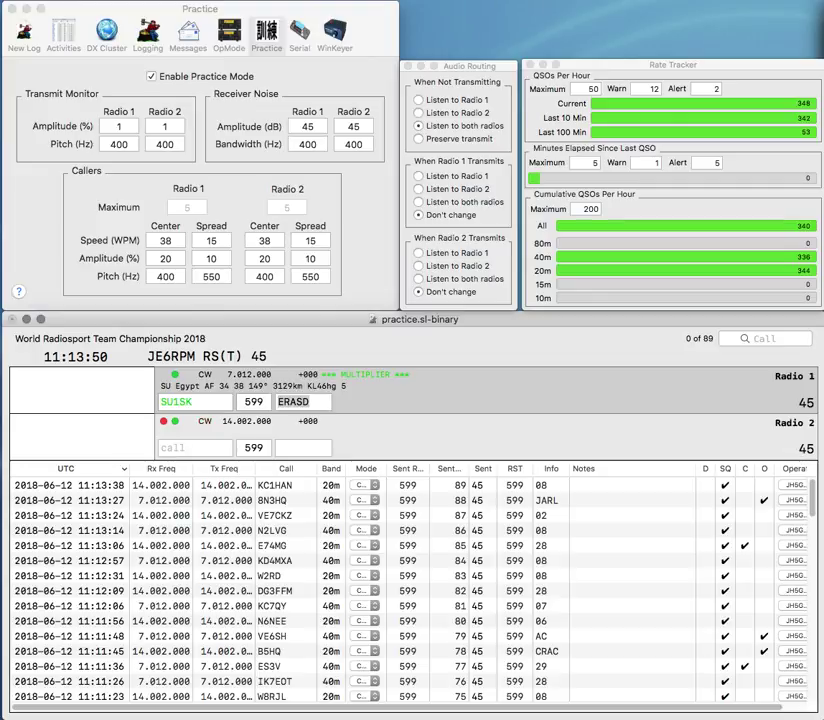
key("Return")
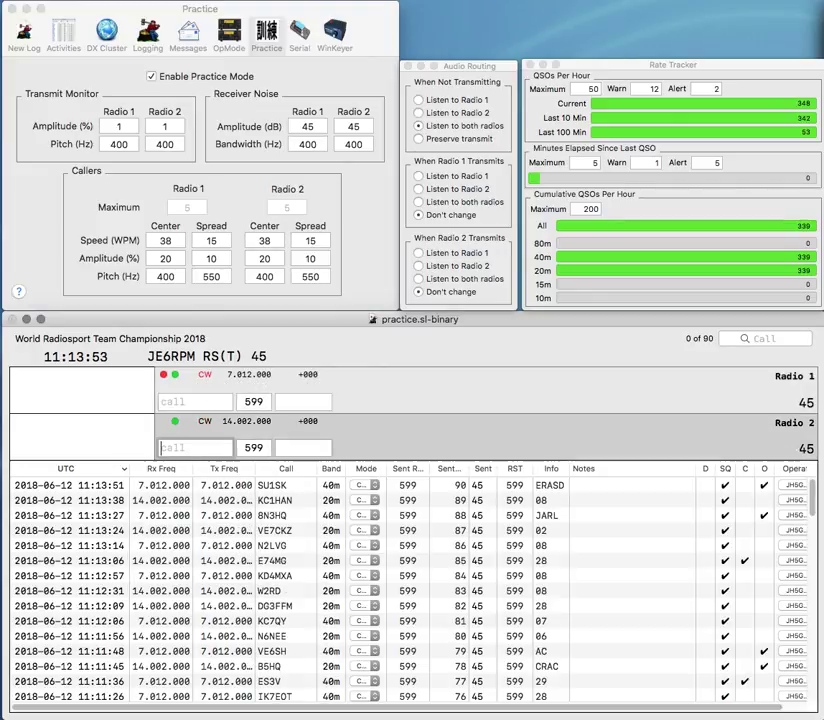
type("WM")
key("Return")
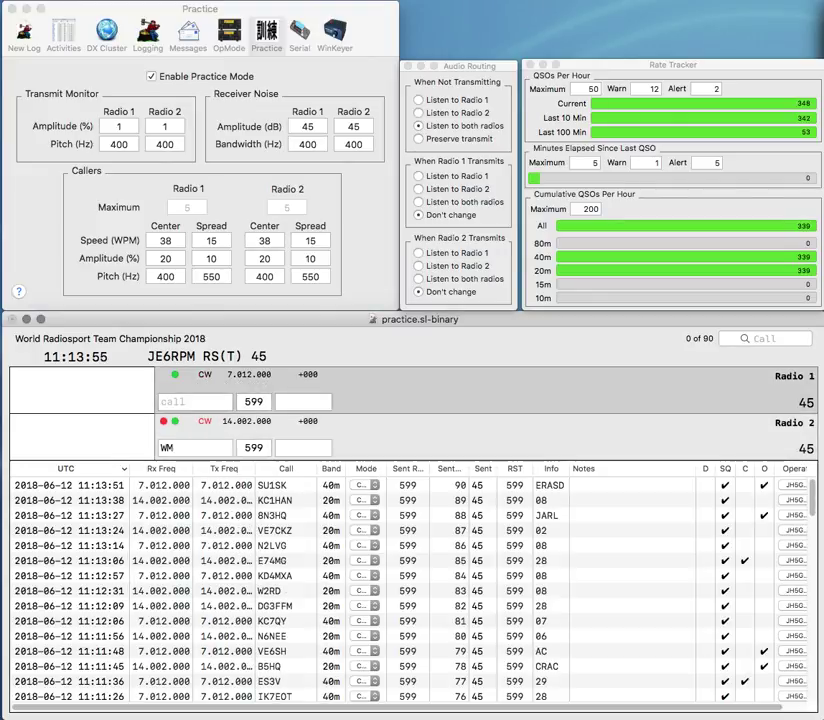
type("2G")
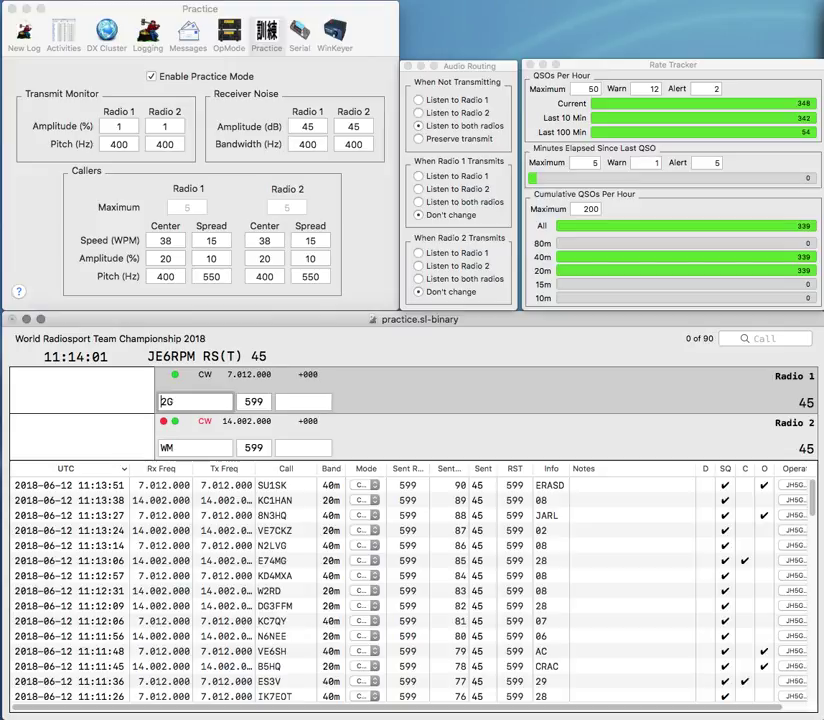
type("VU")
type("MN")
key("Return")
Step: Complete the Radio 2 call as K4MWM and send its exchange
type("K")
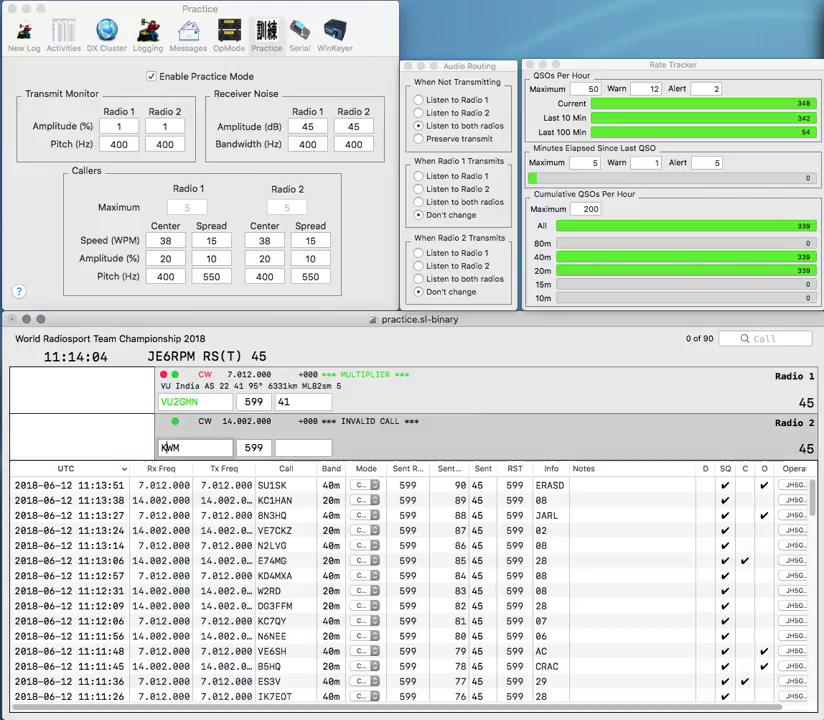
type("4M")
type("W")
key("BackSpace")
type("M")
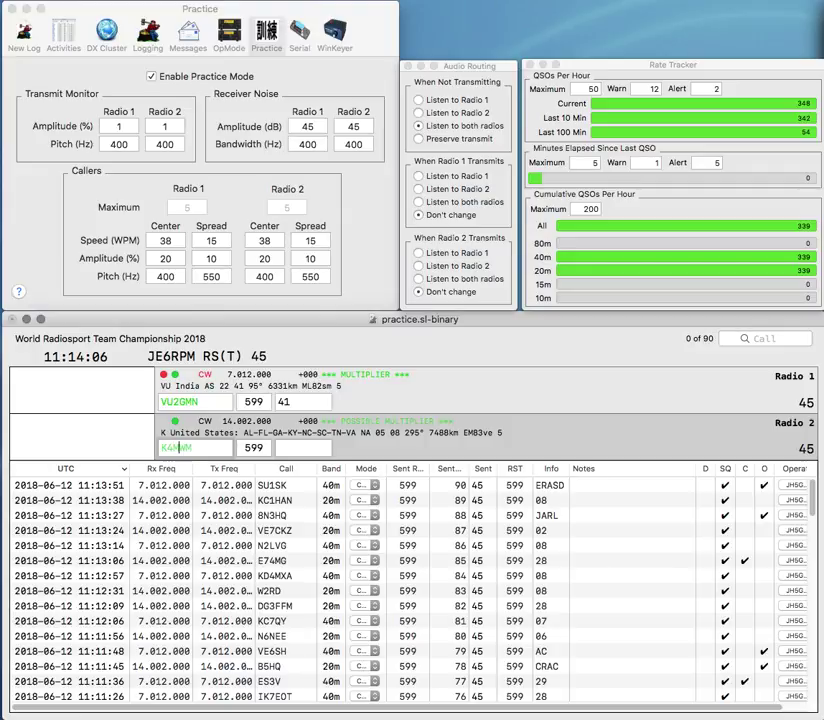
key("Return")
key("Tab")
type("R3")
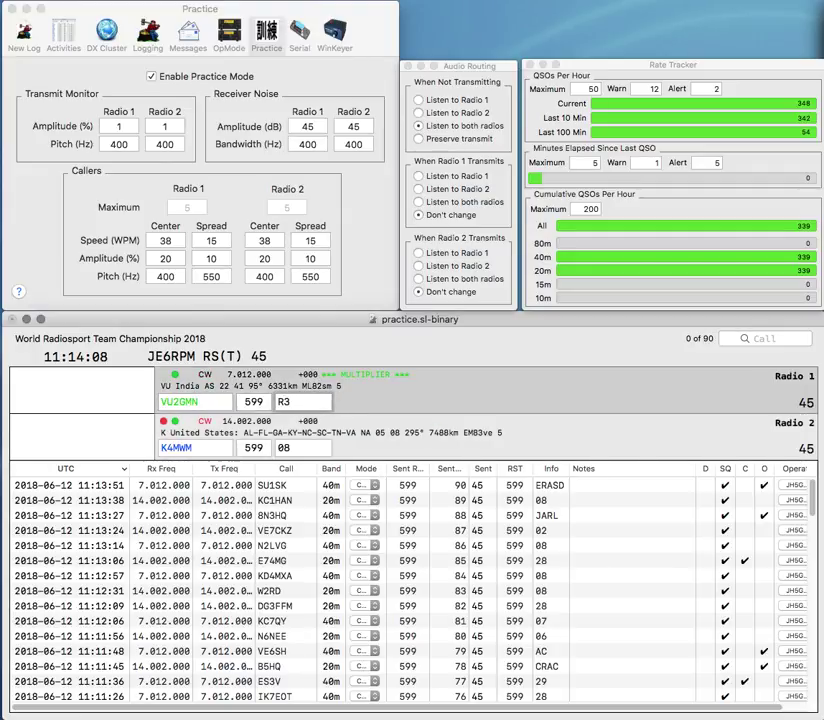
key("Return")
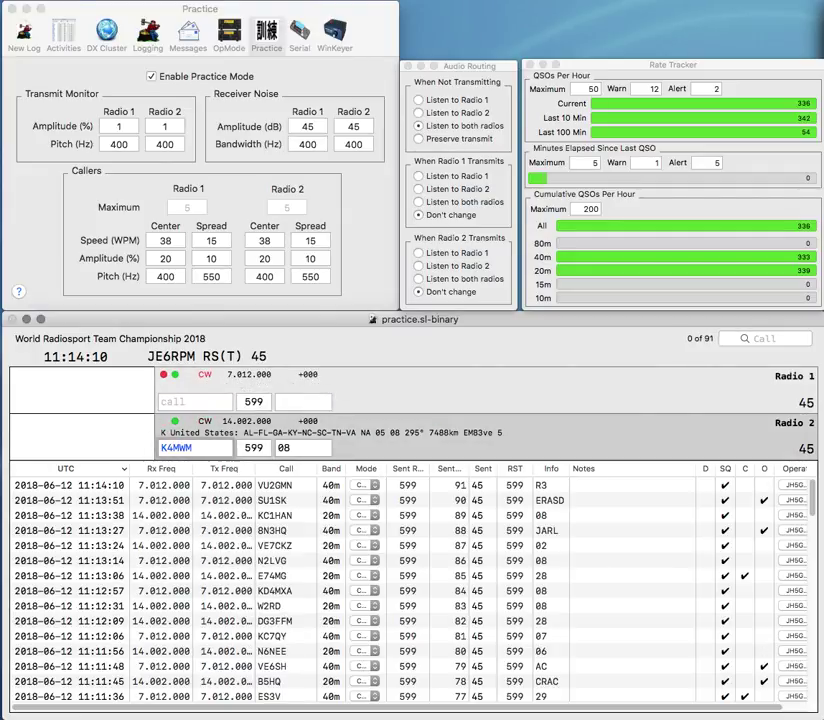
key("Return")
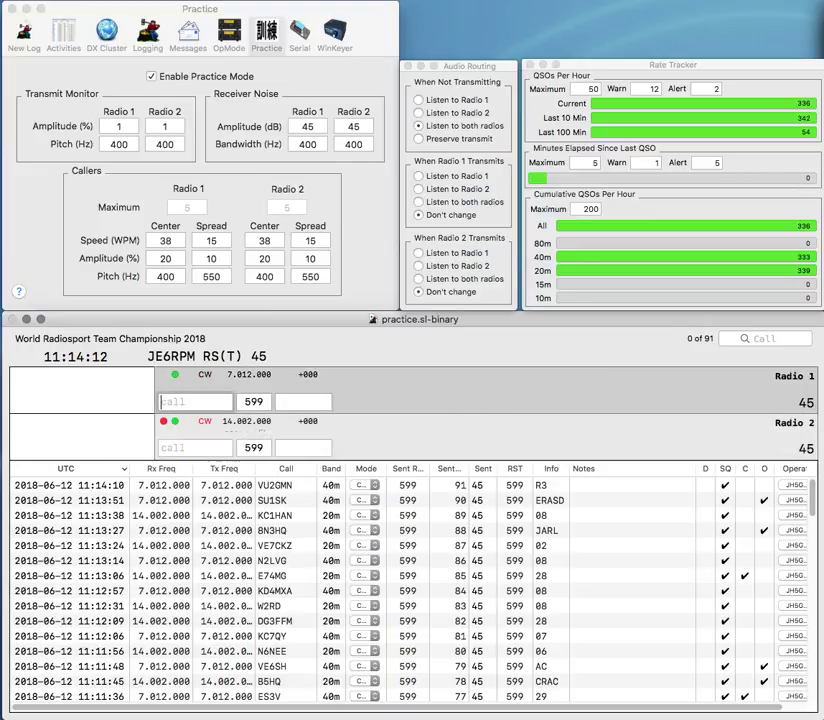
Step: Enter and send the partial calls 4W on Radio 1 and EU on Radio 2
type("4W")
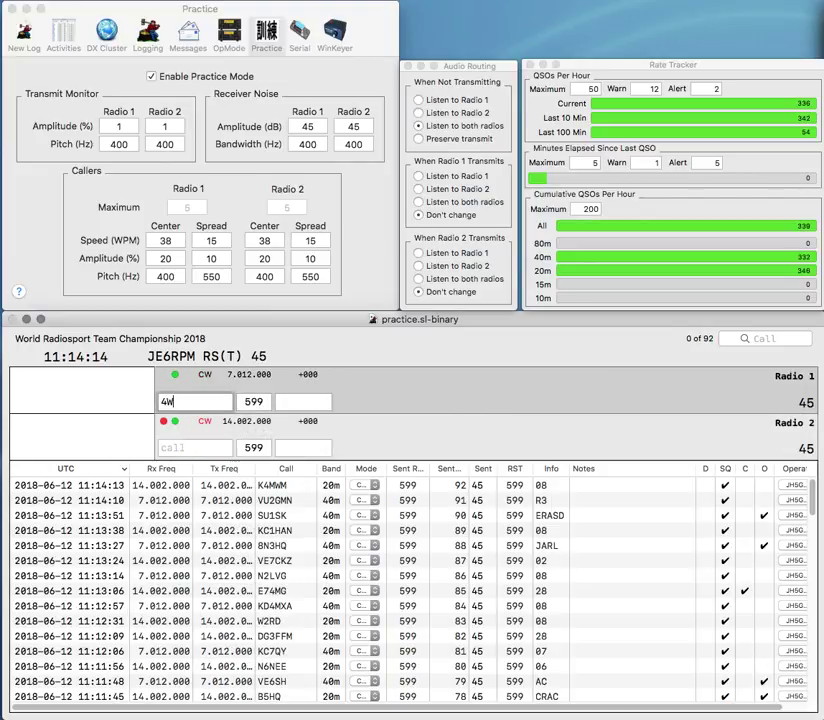
key("Return")
type("EU")
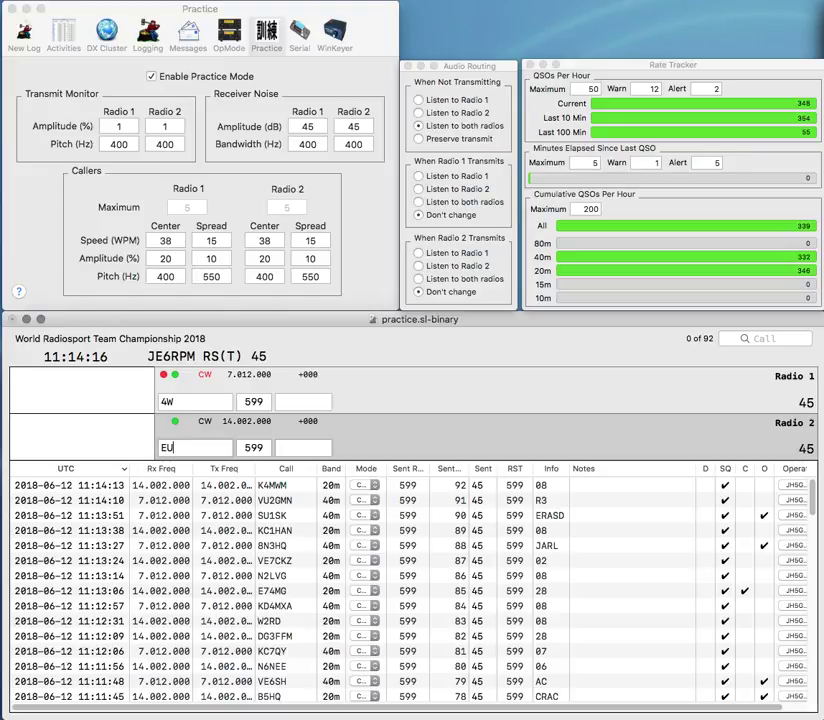
key("Return")
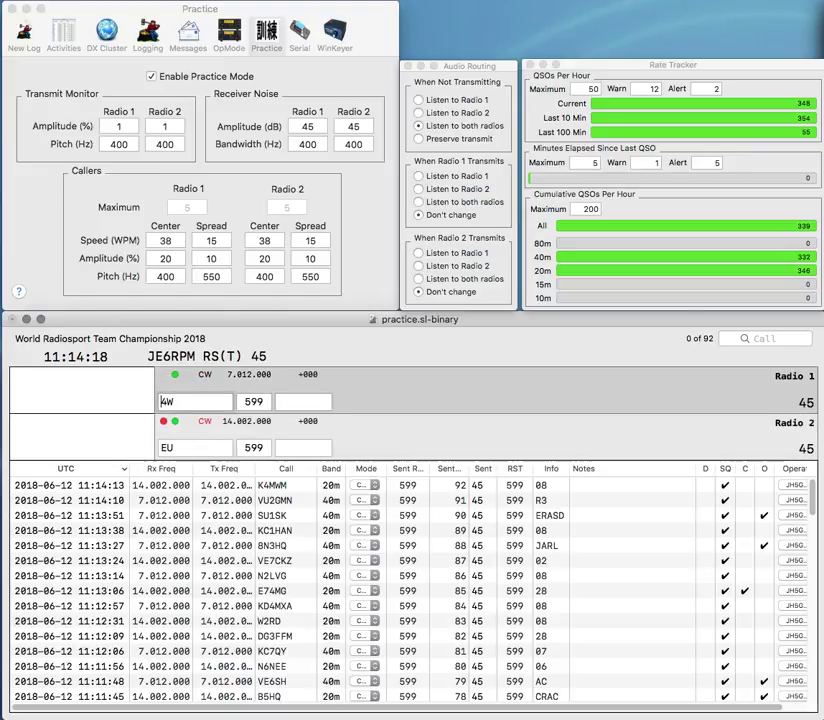
type("C")
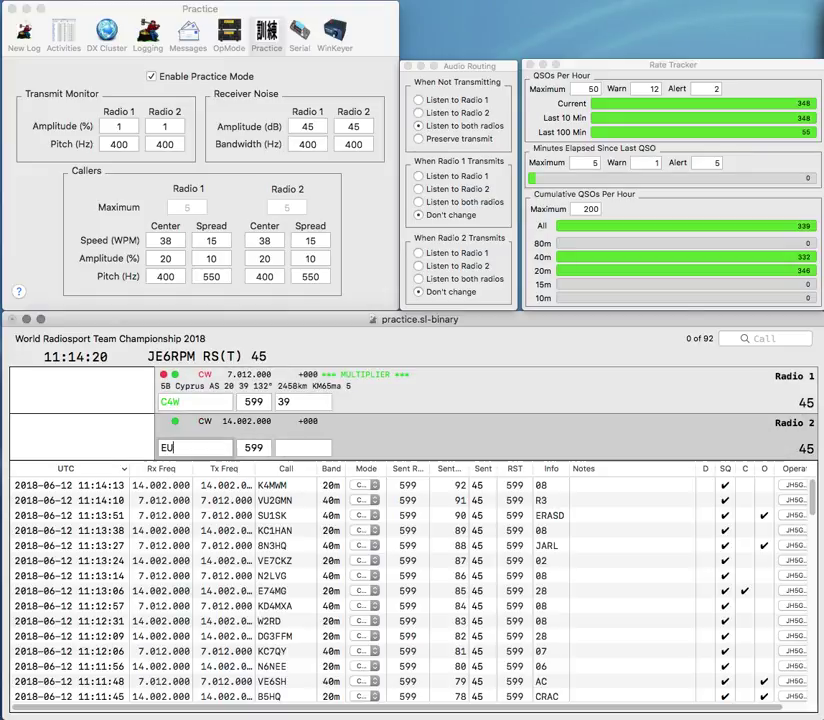
key("Return")
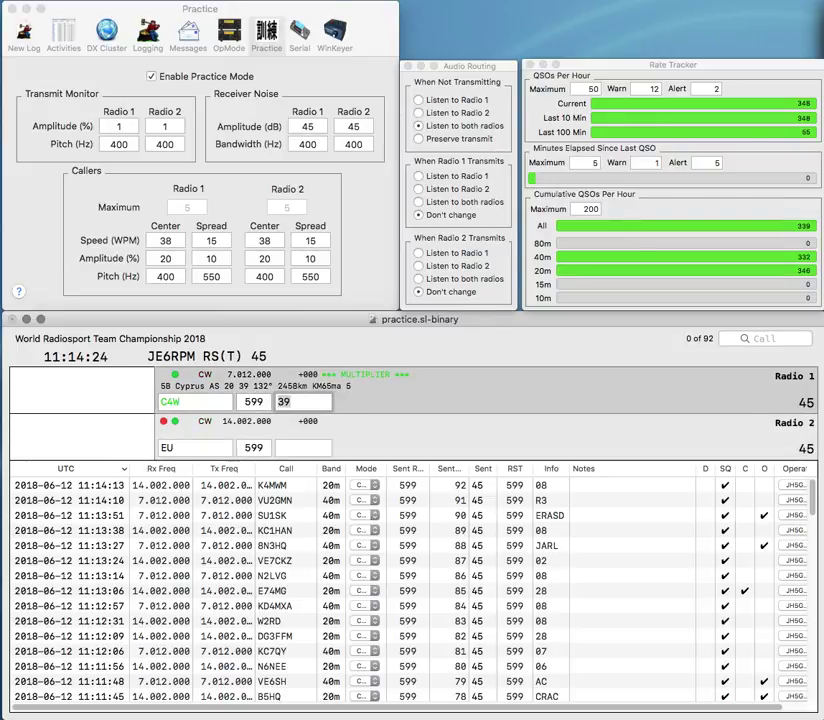
key("Return")
Step: Correct the Radio 2 call to EF3R and log it, with the partial call P entered on Radio 1
key("BackSpace")
type("F3R")
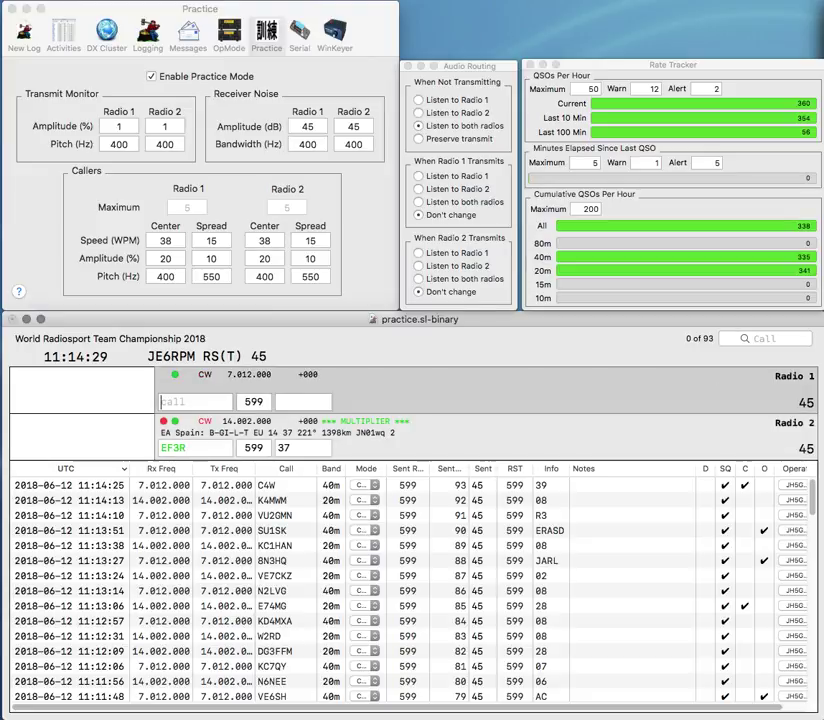
type("P")
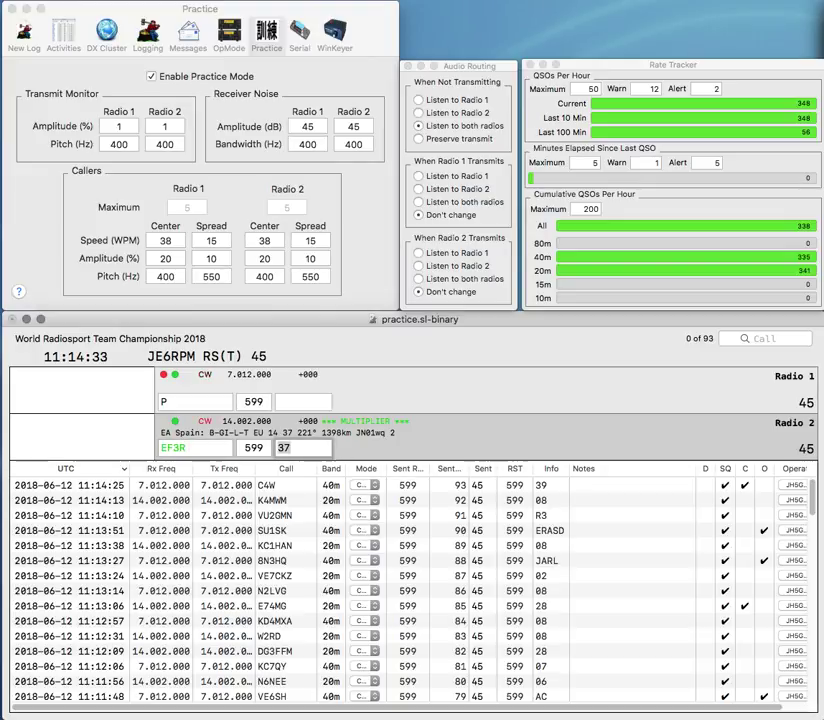
key("Return")
Step: Enter the full call R1AT/P on Radio 1 and send its exchange
key("BackSpace")
type("R1AT/P")
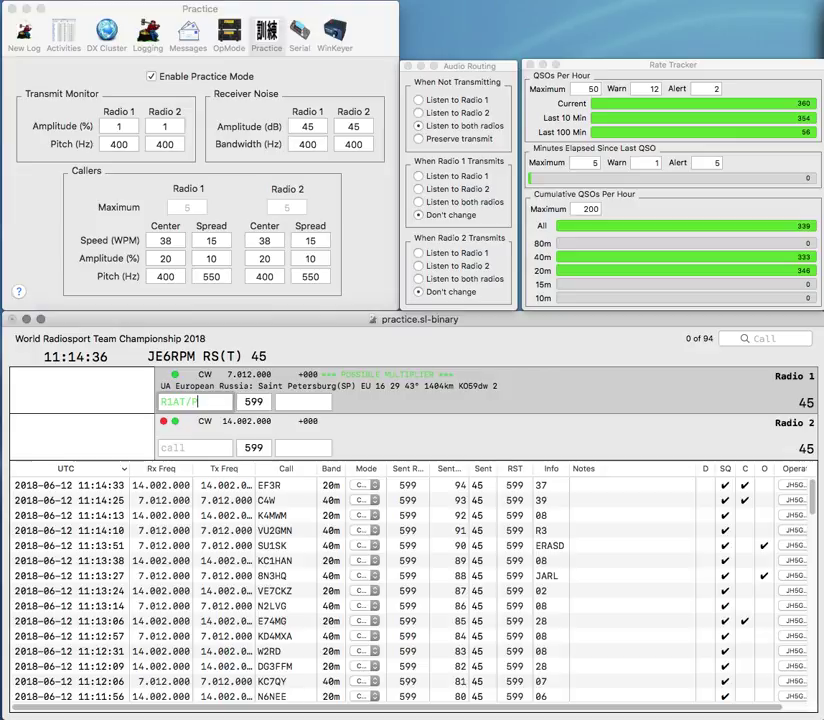
key("Return")
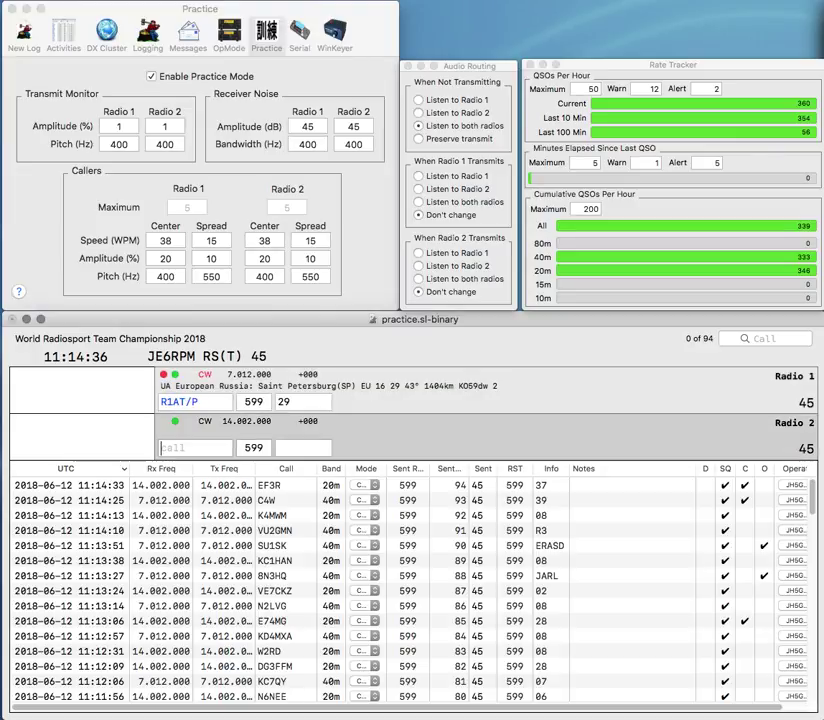
Step: Send the partial call SE on Radio 2 and log the R1AT/P contact on Radio 1
type("SE")
key("backslash")
key("space")
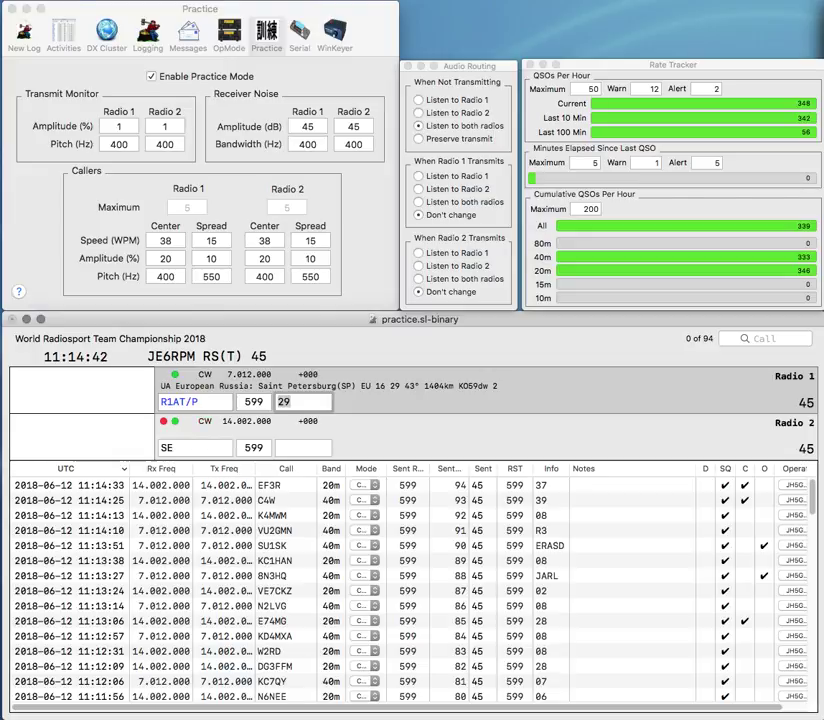
key("Return")
Step: Complete the Radio 2 call as UT6SE, and enter V8FEO on Radio 1 with its exchange sent
type("6")
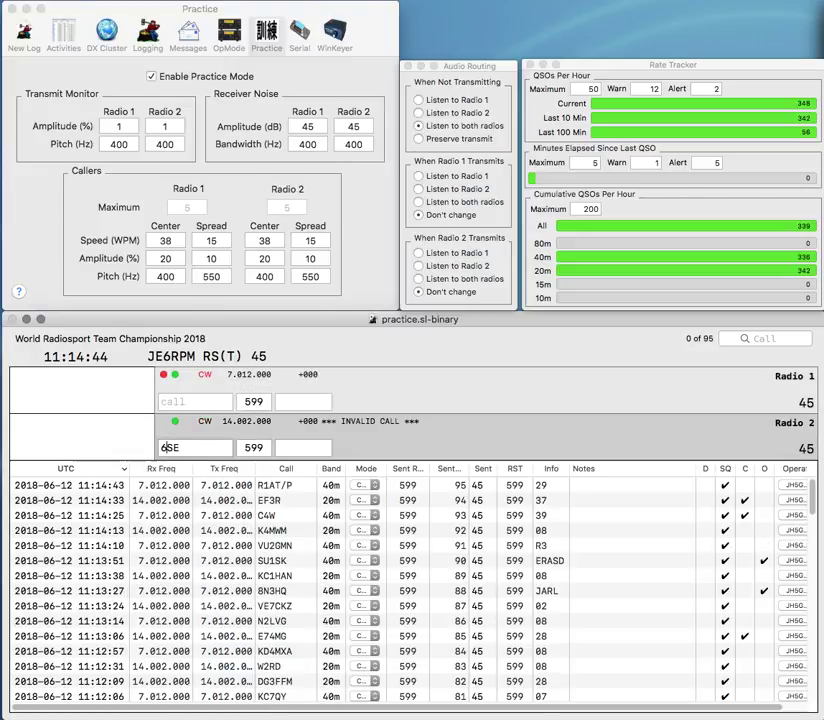
type("UT")
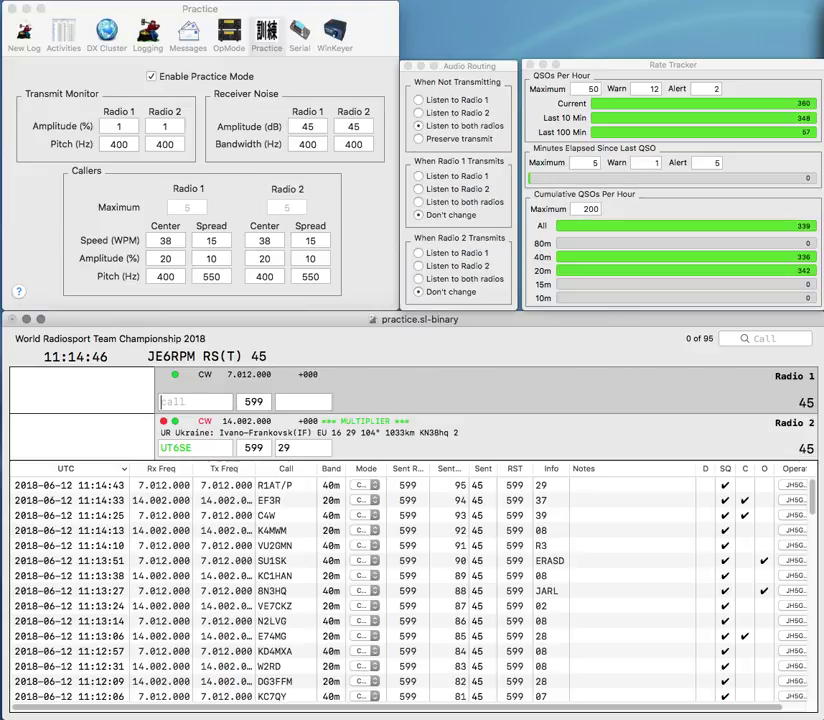
type("V8F")
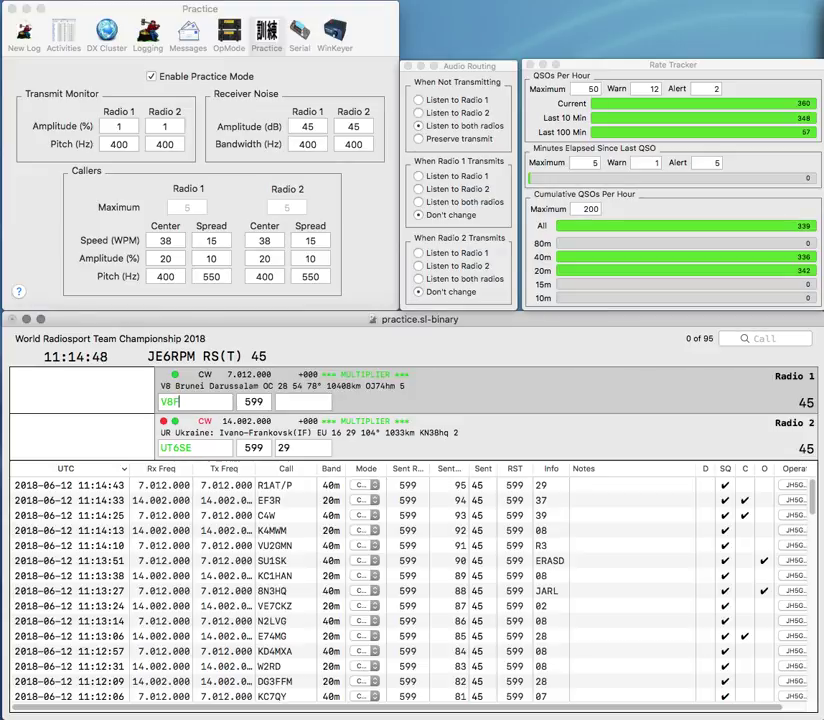
type("EO")
key("Return")
type("54")
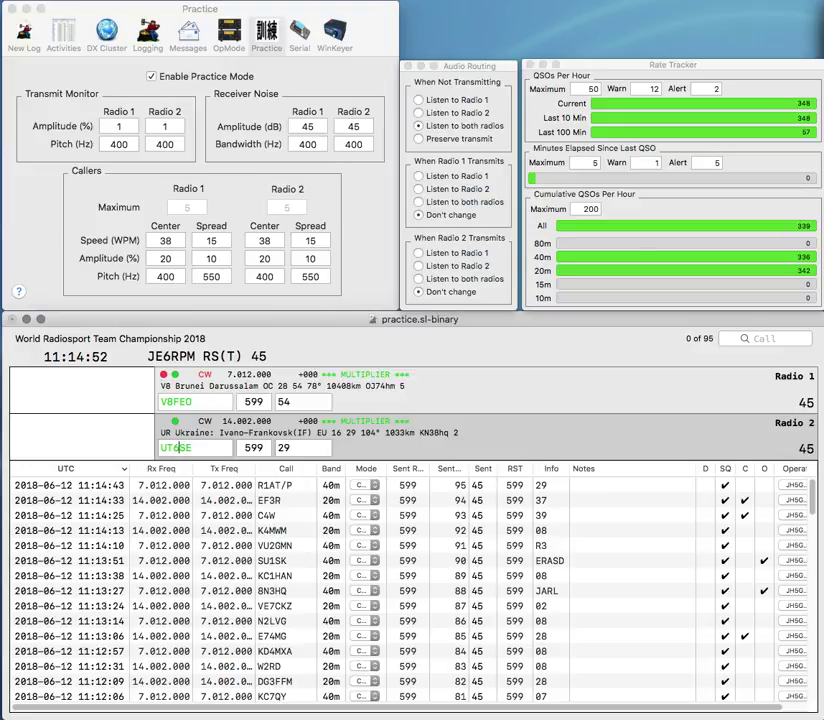
key("Left")
key("BackSpace")
type("H")
key("Return")
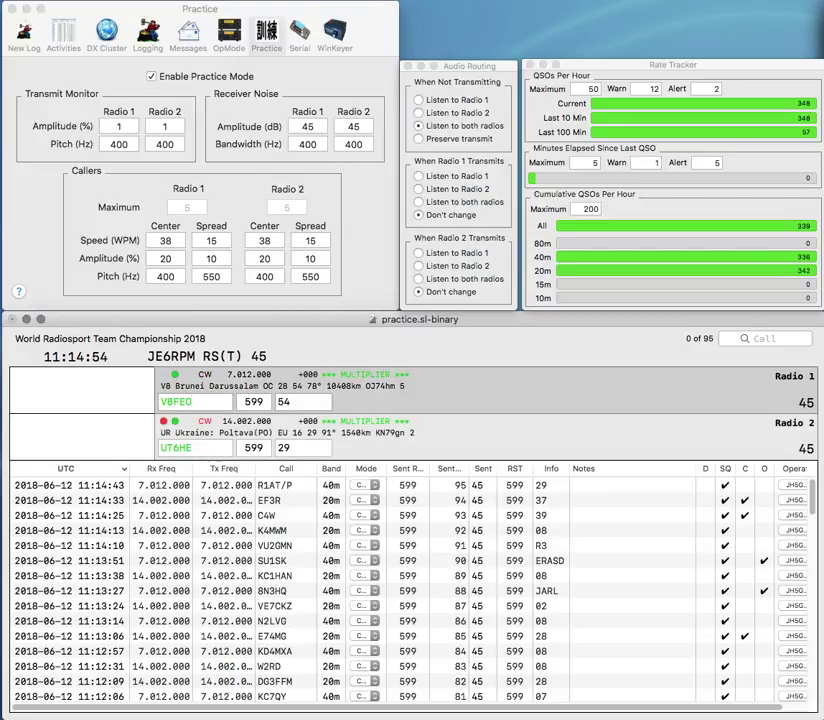
key("Tab")
type("BDARA")
key("Return")
key("Return")
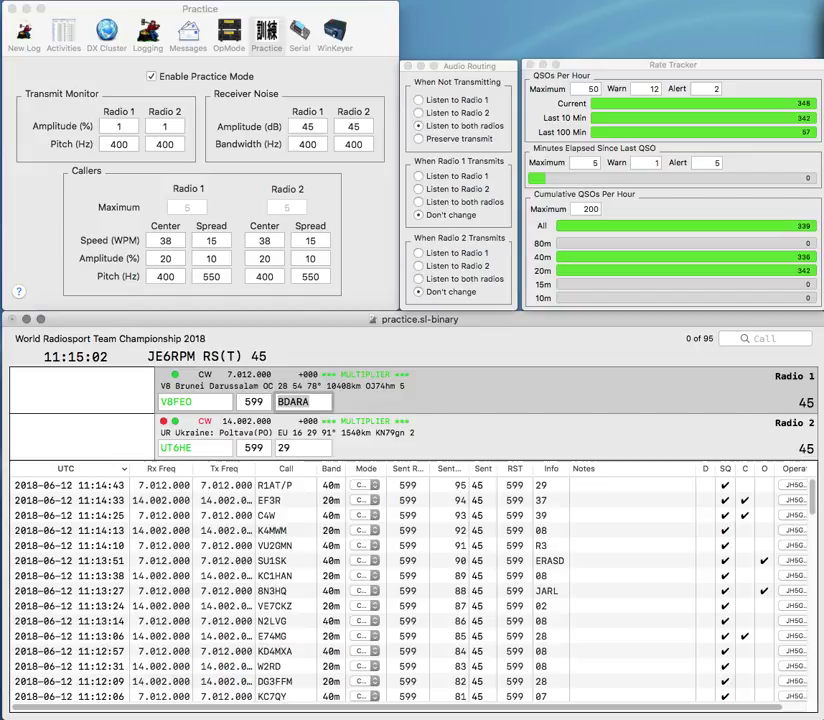
key("Return")
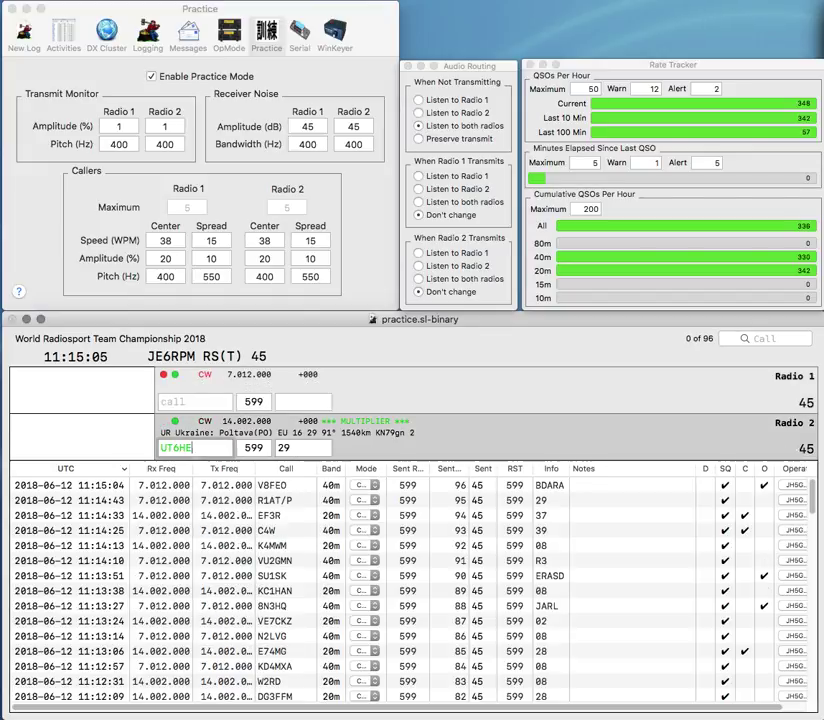
Step: Correct the Radio 2 call to UT6IE and send it to the caller
key("BackSpace")
key("BackSpace")
type("IE")
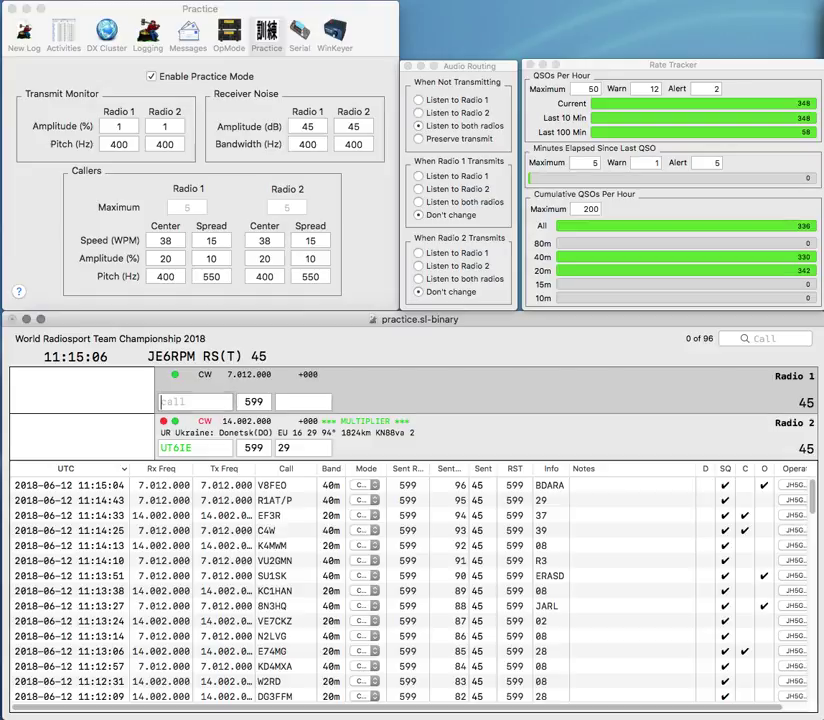
type("DL0LW")
key("Return")
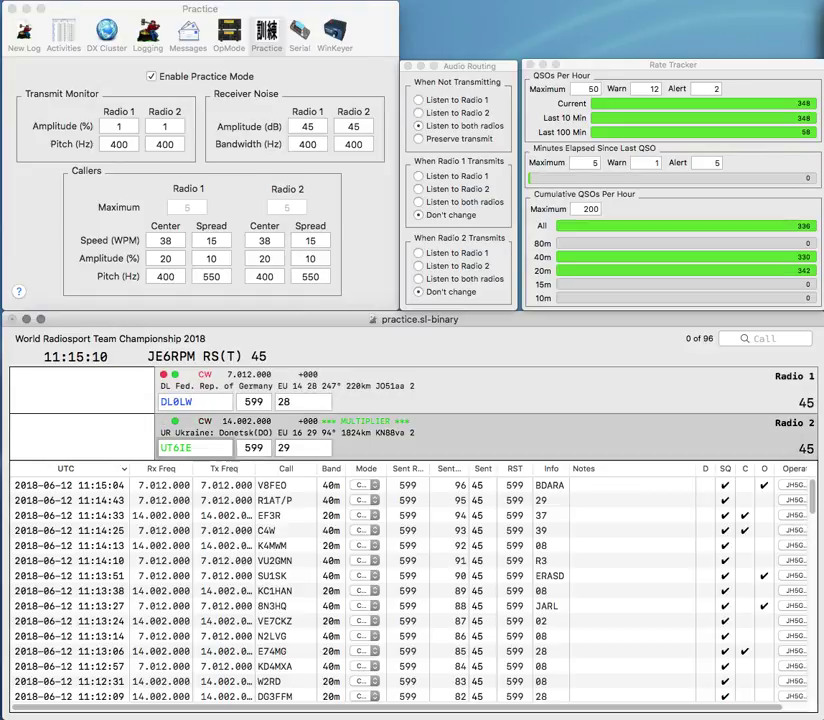
key("Return")
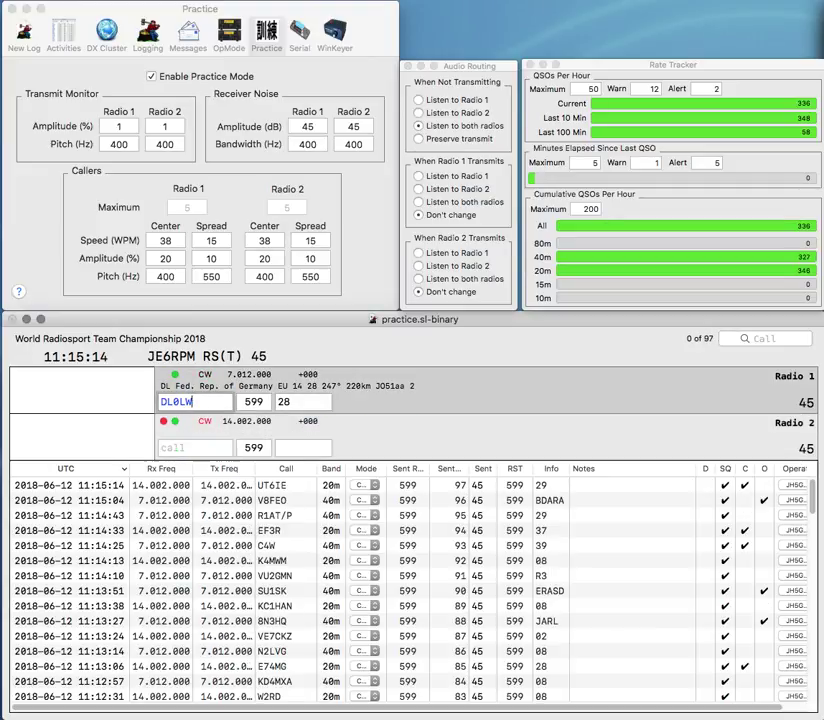
Step: Shorten the Radio 1 call to DL0 and send it to ask for the rest
key("BackSpace")
key("BackSpace")
type("E")
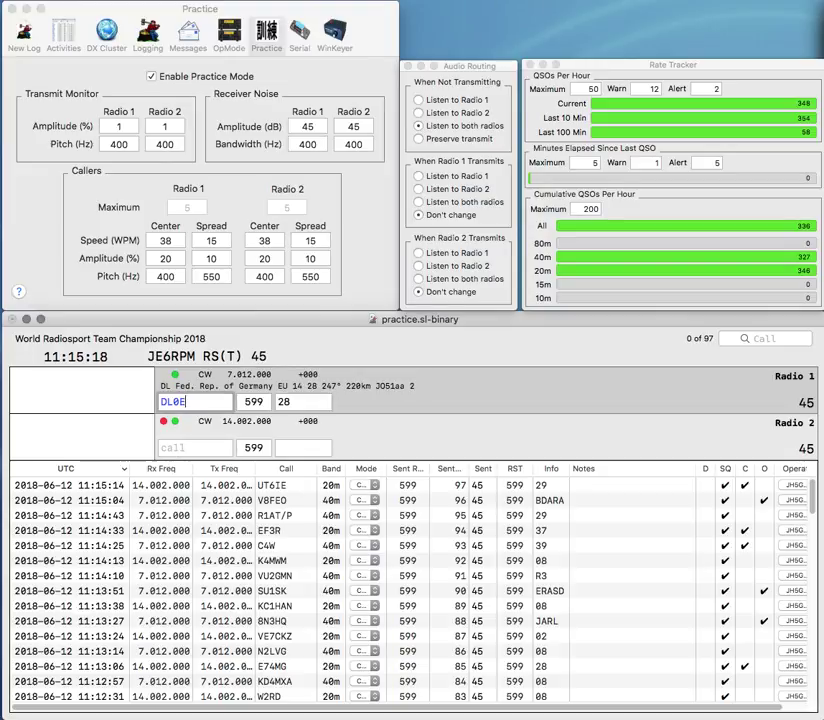
key("BackSpace")
key("Return")
Step: Enter the call LX0HQ on Radio 2 and send its exchange
key("Down")
type("LX0HQ")
key("Return")
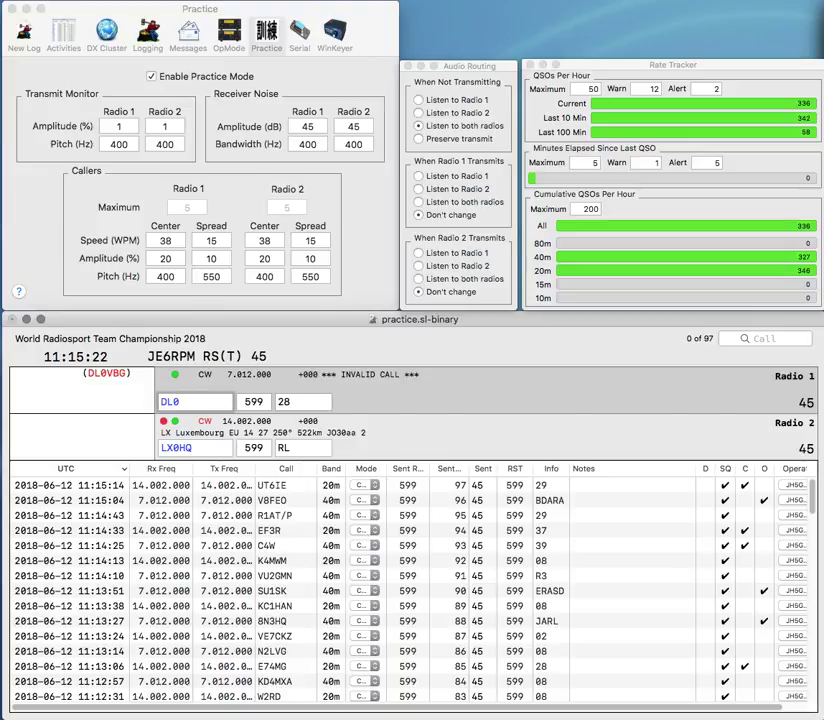
type("WAE")
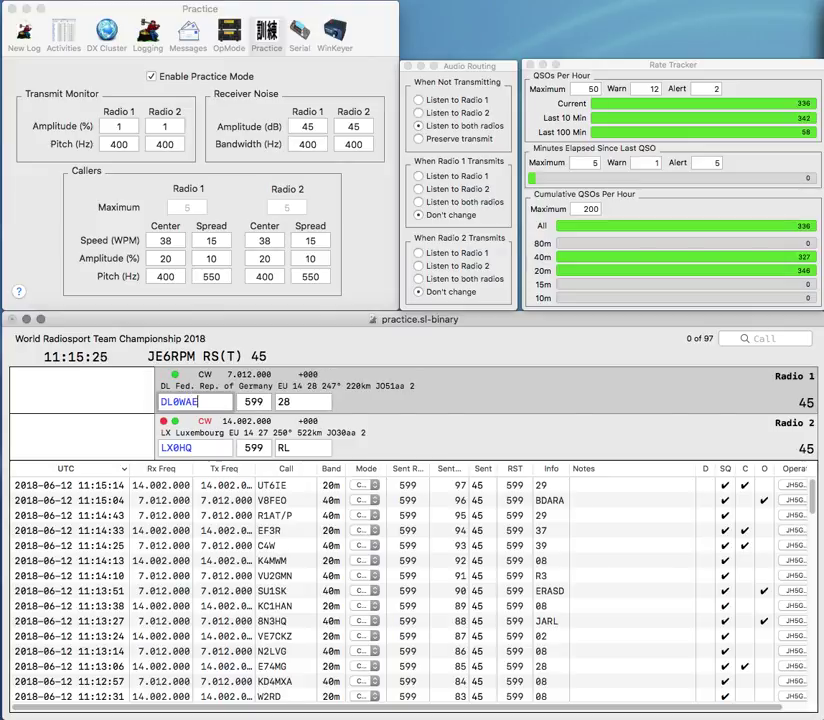
key("Return")
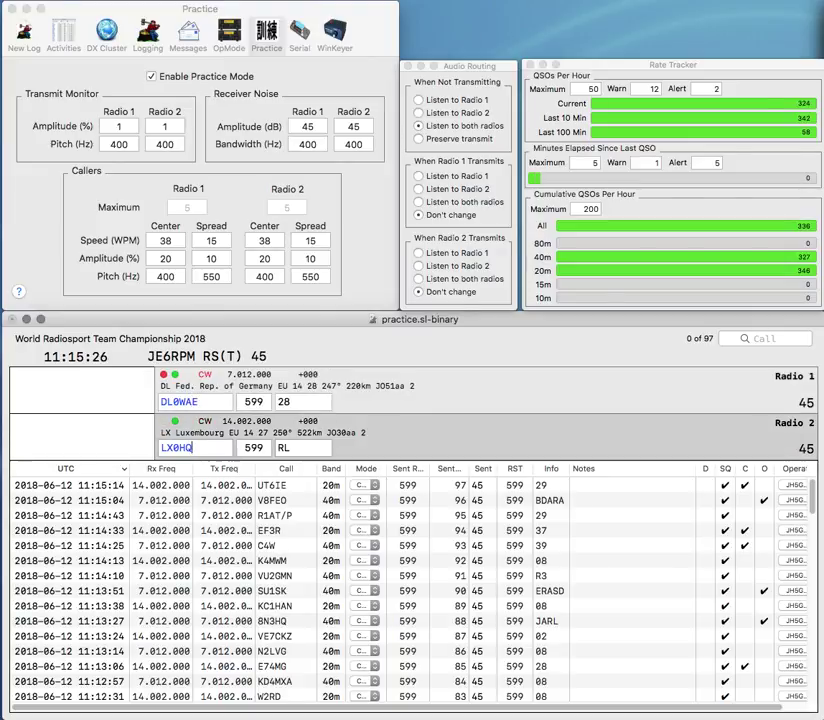
key("Return")
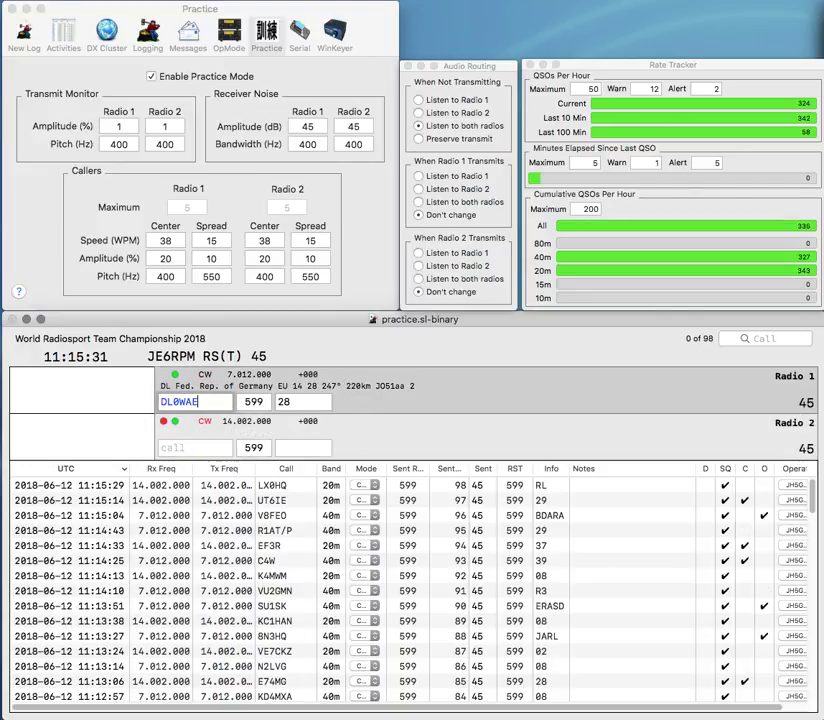
key("Return")
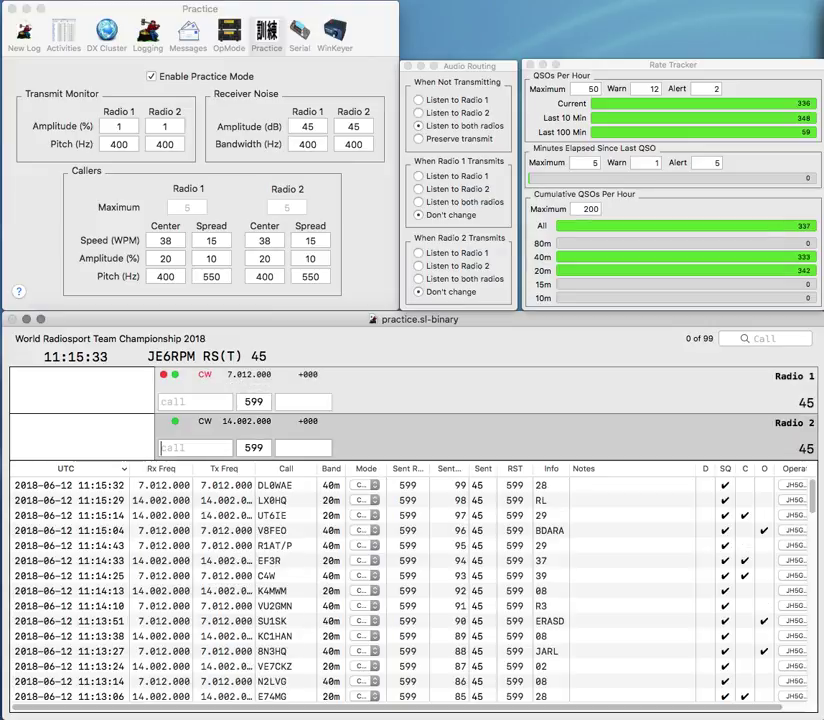
type("JT1KAA")
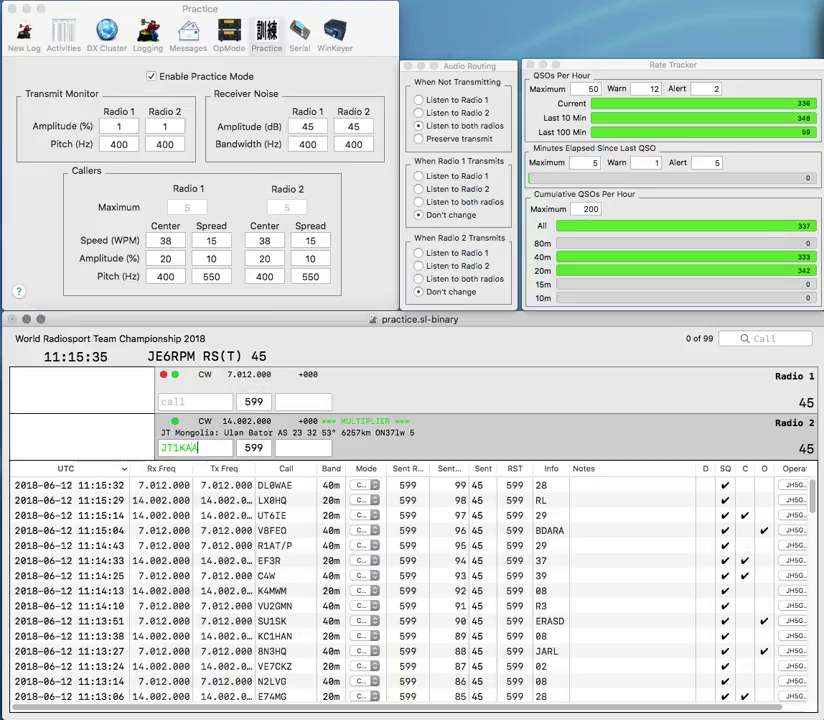
key("Return")
type("G")
key("Return")
key("Tab")
type("M")
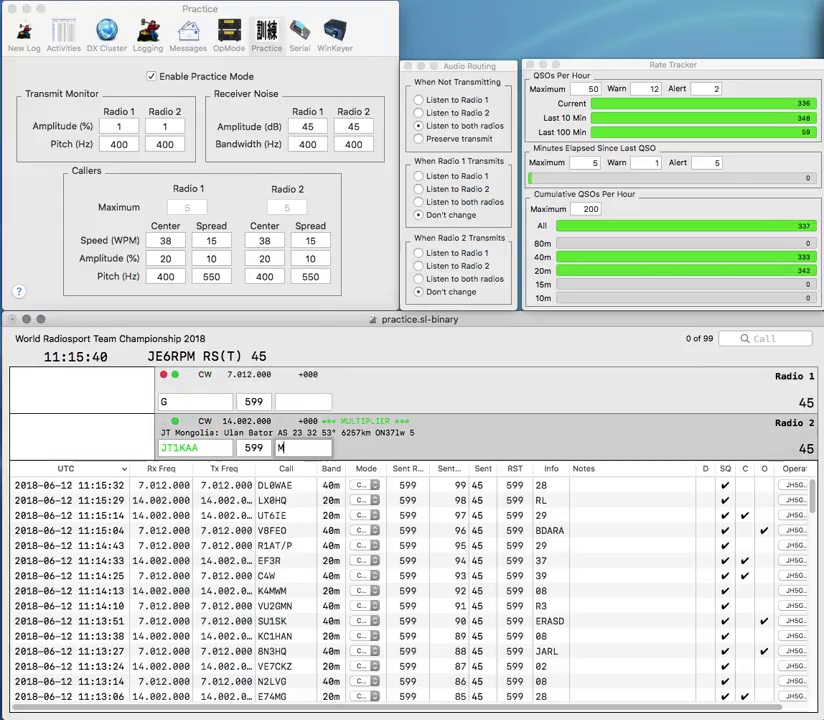
type("RSF")
key("Return")
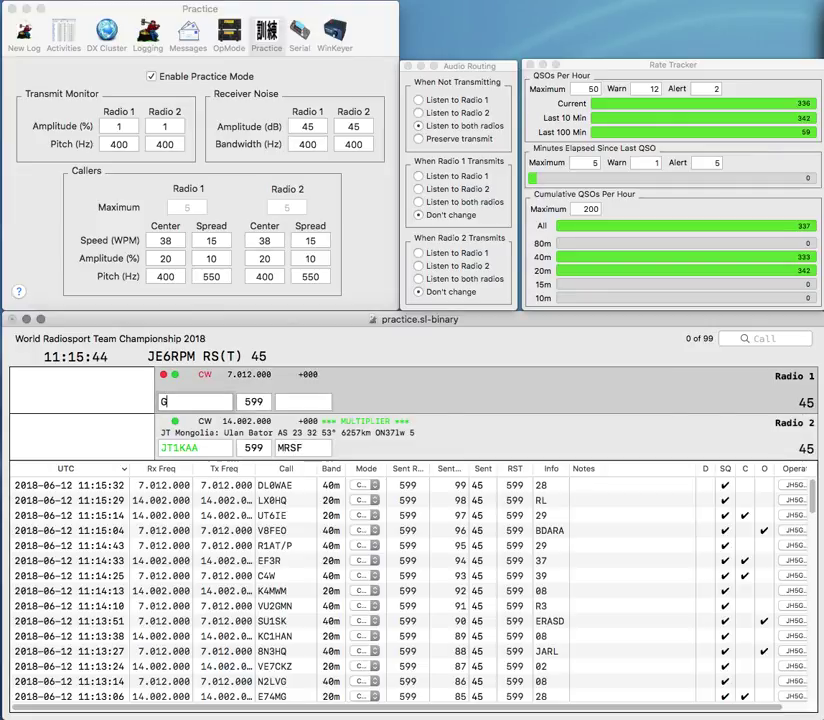
key("Down")
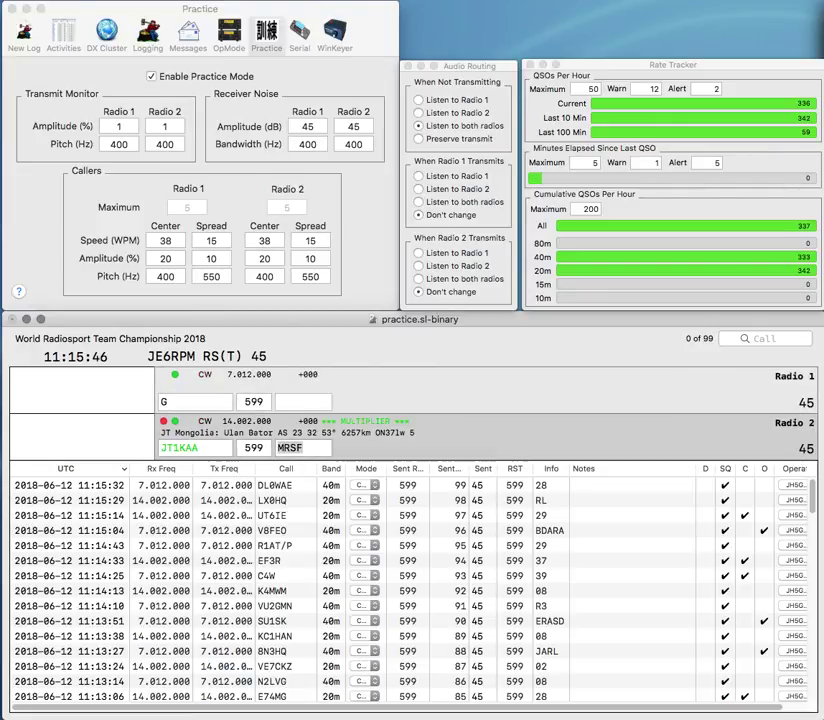
key("Return")
Step: Extend the Radio 1 call to GEGP and send it, and send the partial call K3 on Radio 2
type("EGP")
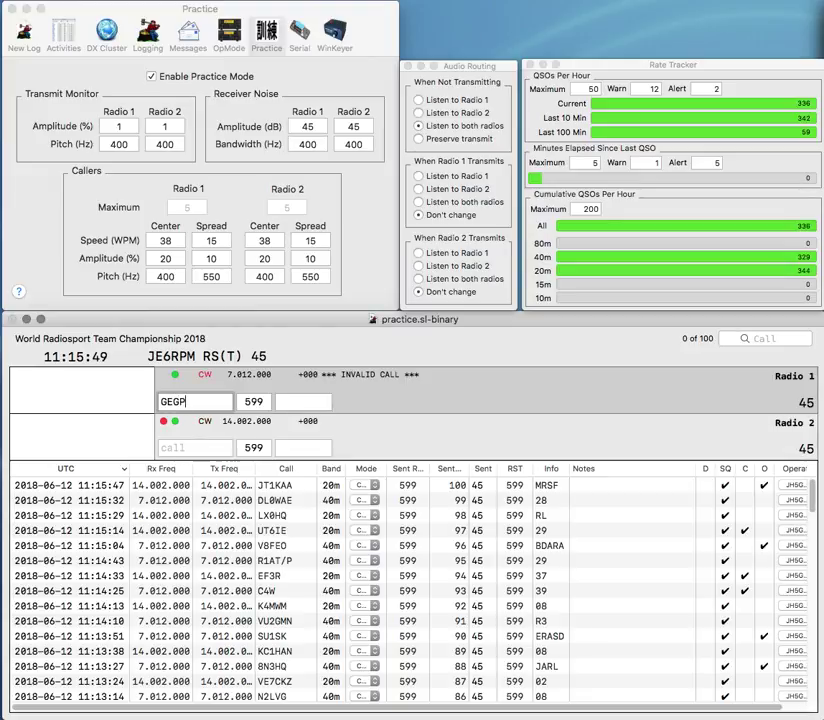
key("Return")
type("K3")
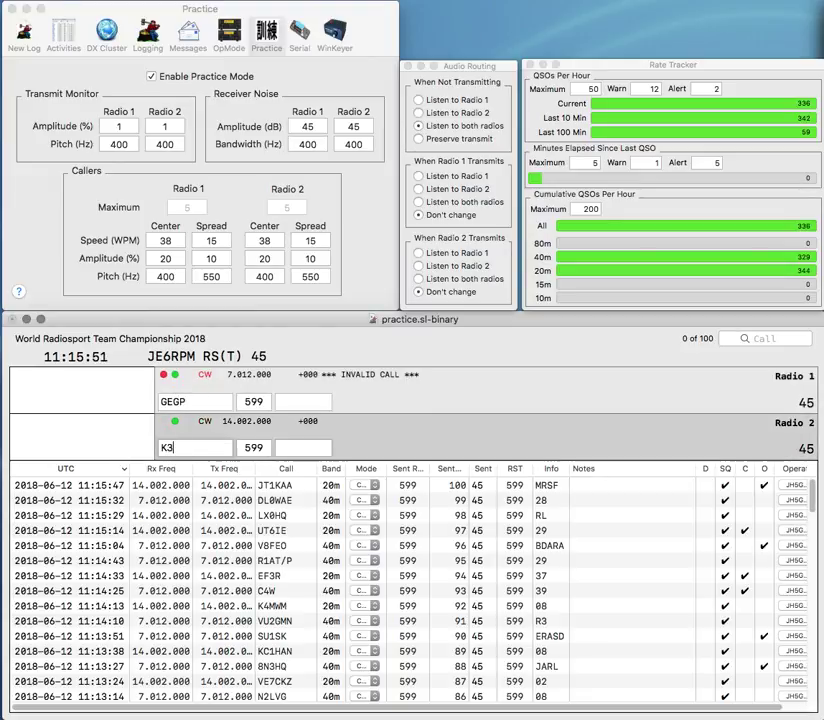
key("Return")
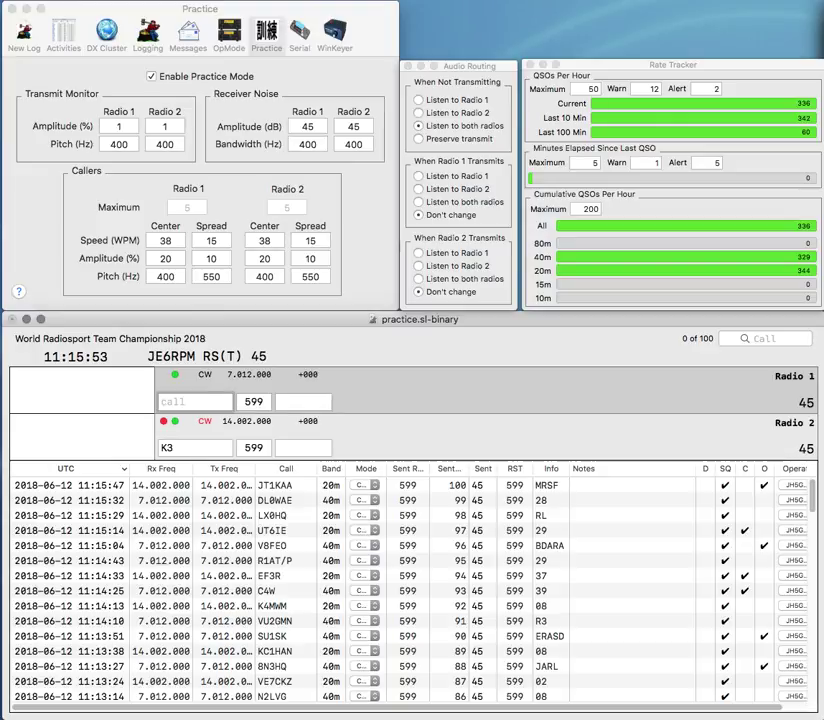
Step: Work and log K4EWG on Radio 1, and complete the Radio 2 call as K3KI
type("K4EWG")
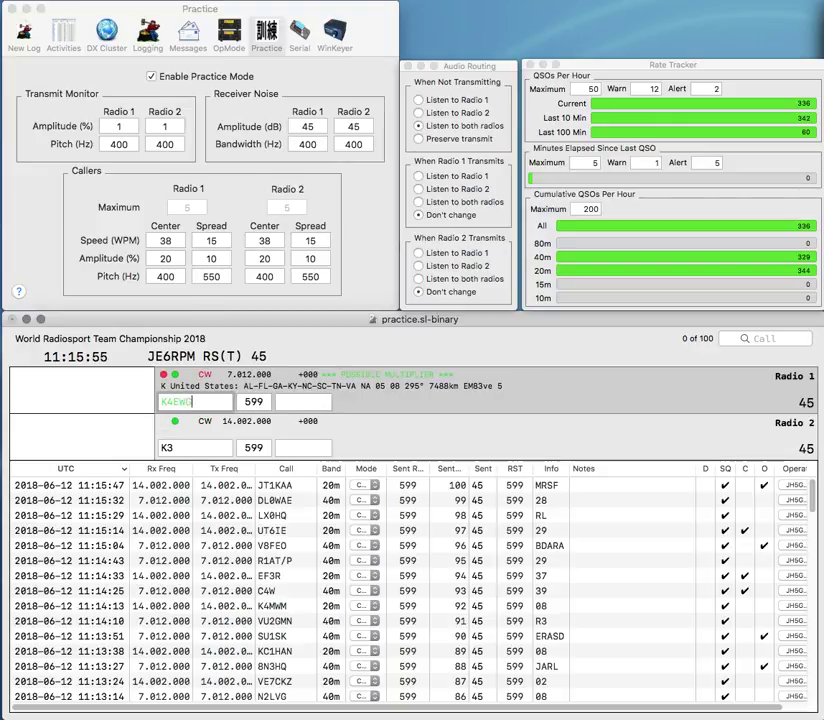
key("Return")
type("KI")
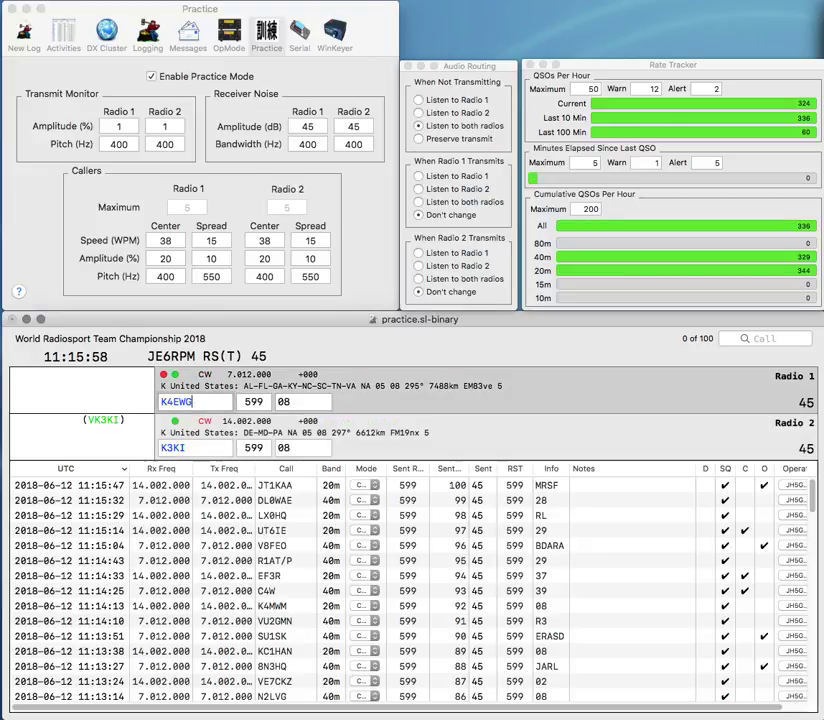
key("Return")
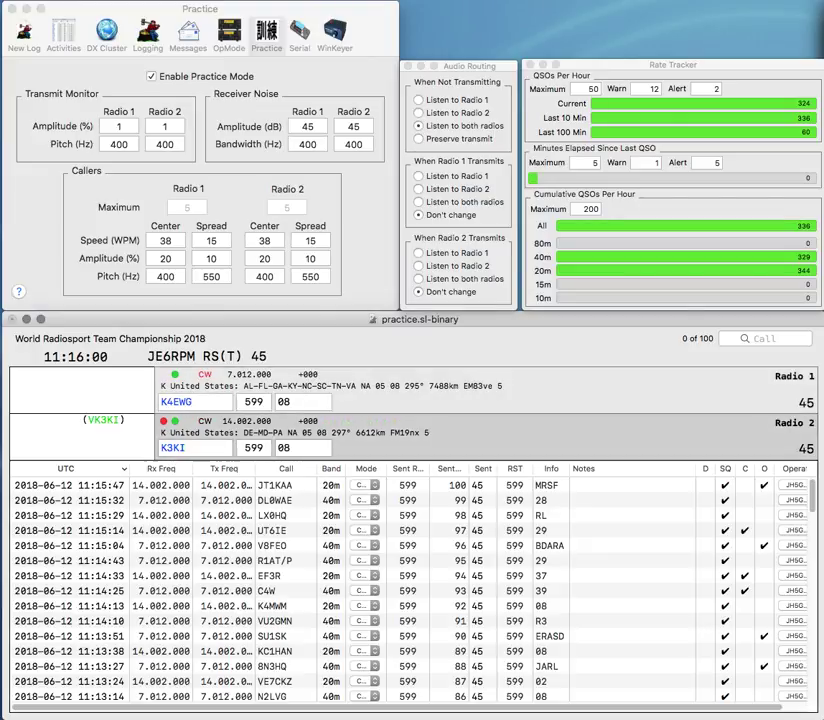
type("V")
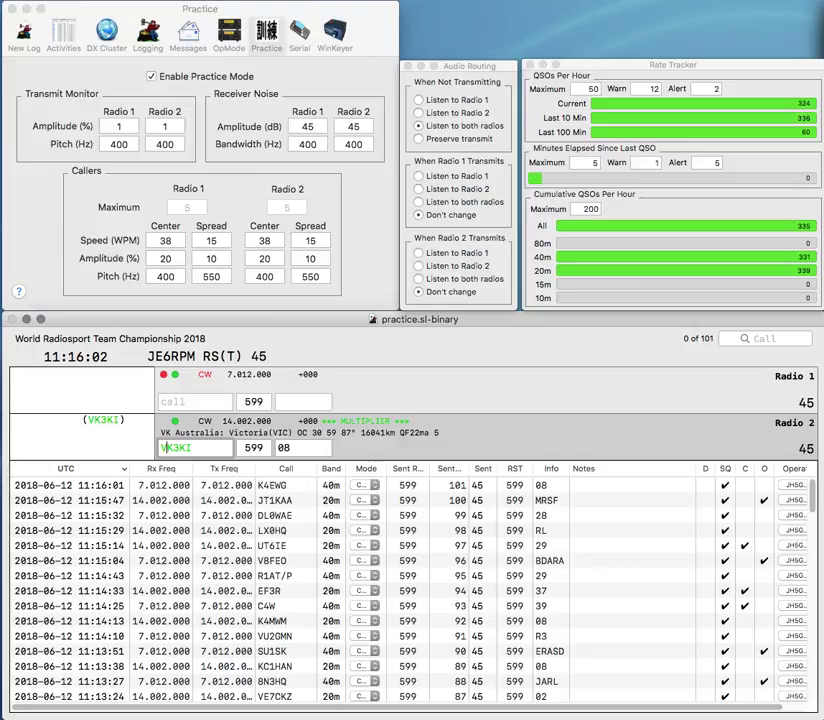
key("Return")
type("OK")
key("Return")
type("WI")
key("BackSpace")
key("BackSpace")
type("R3")
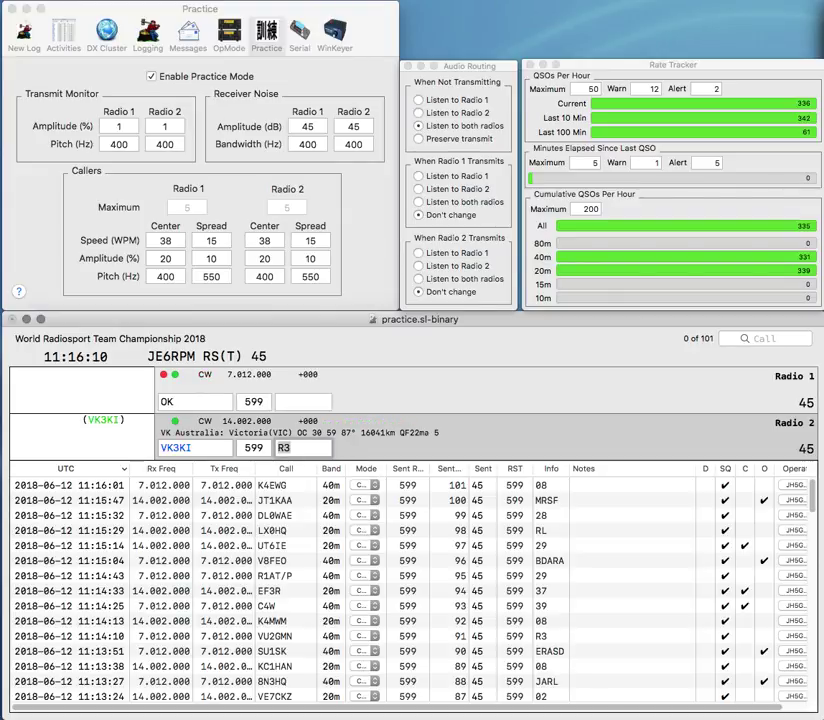
key("Return")
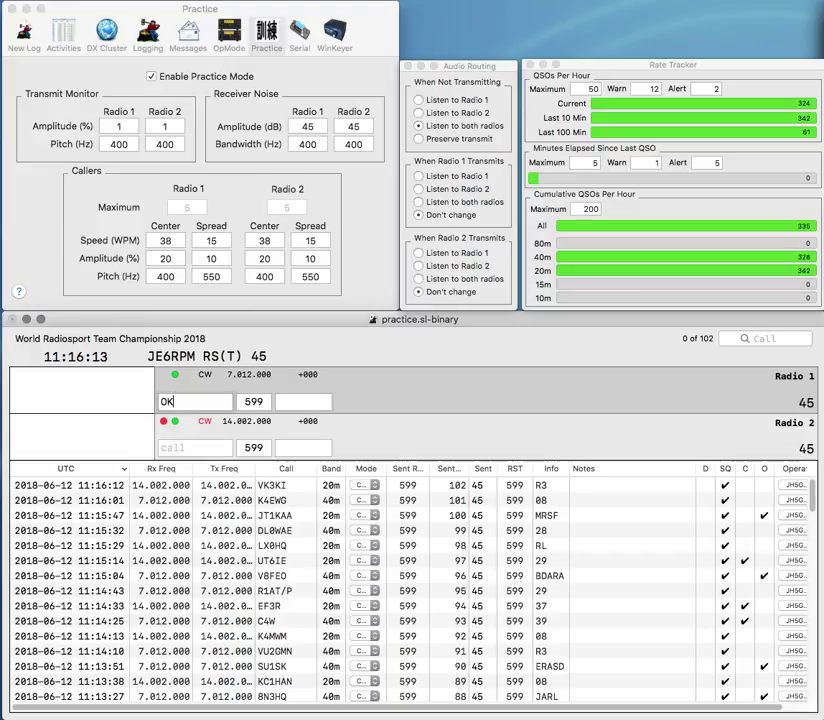
Step: Complete the Radio 1 call as OK2KR and enter K2TT on Radio 2, sending the exchanges and logging both contacts
type("2KR")
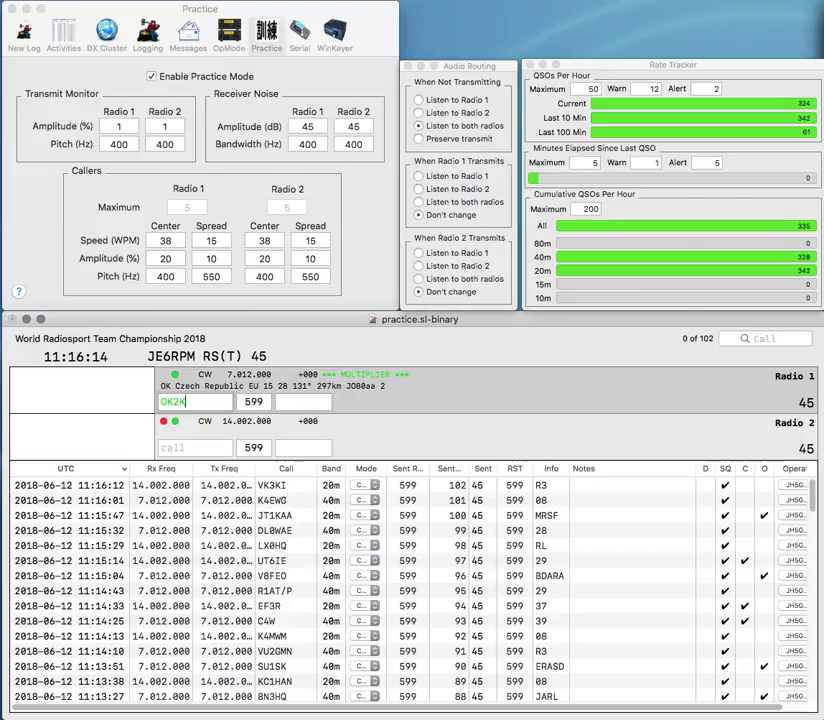
key("Return")
type("K2TT")
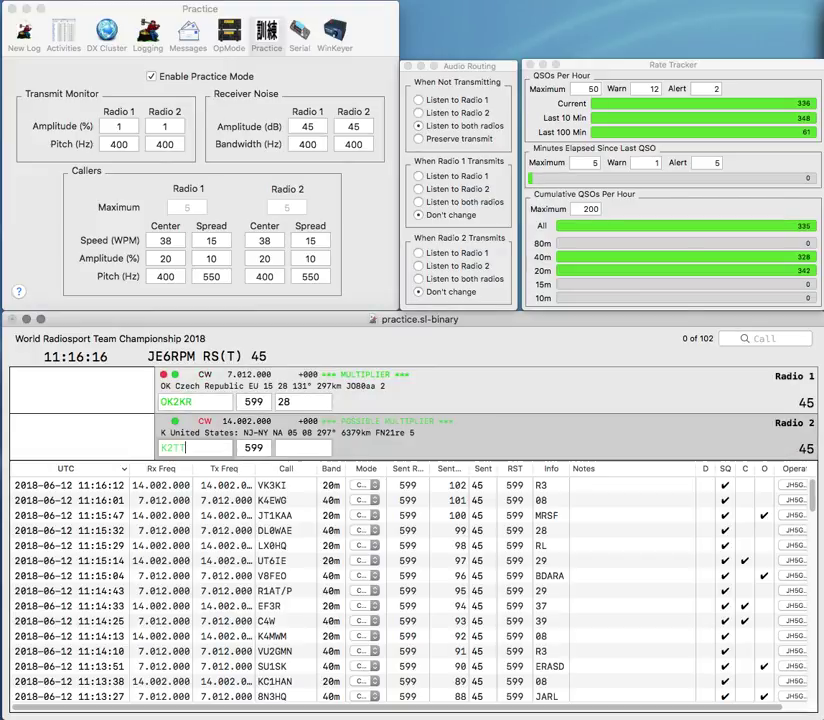
key("Return")
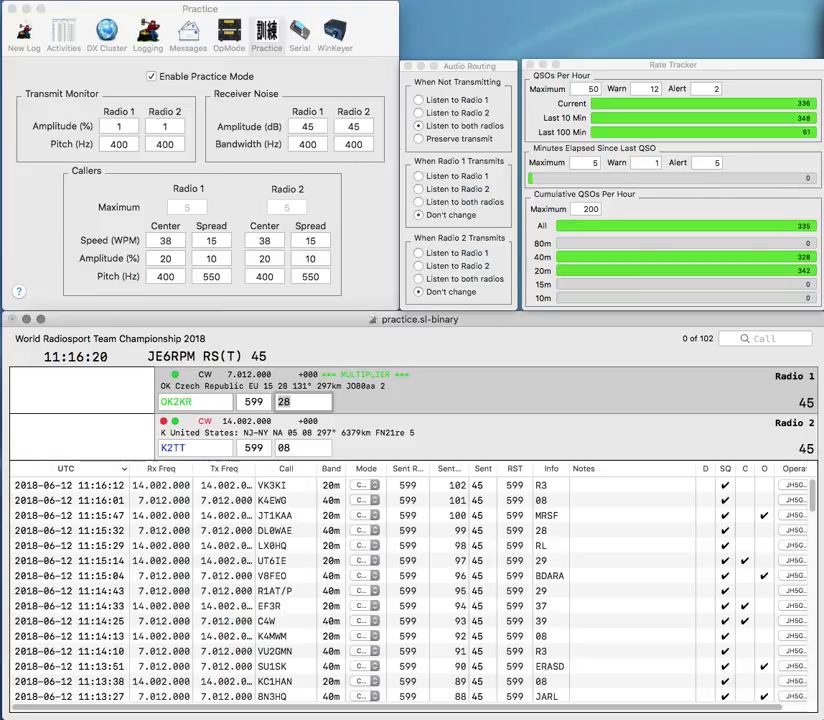
key("Return")
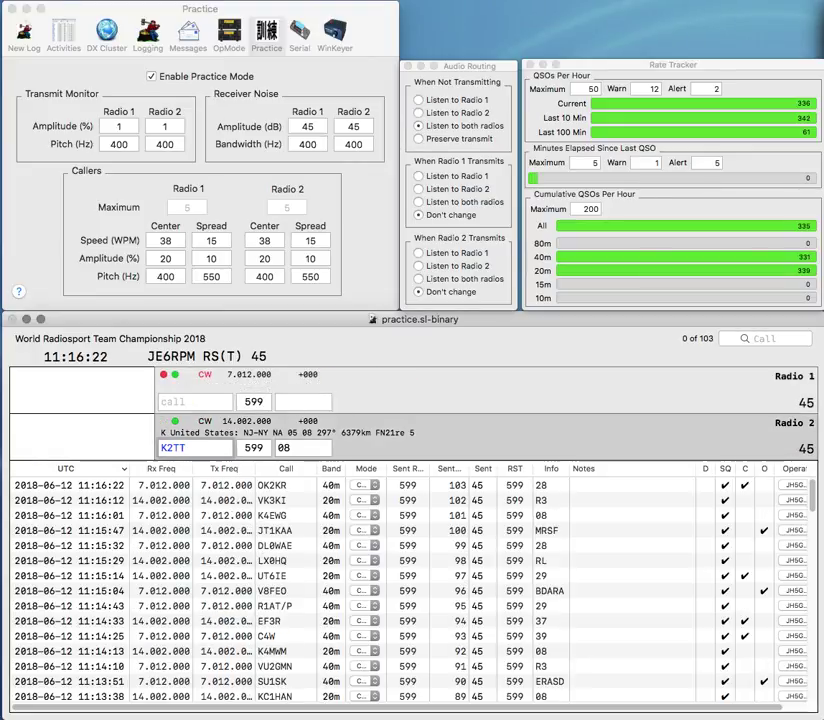
key("Return")
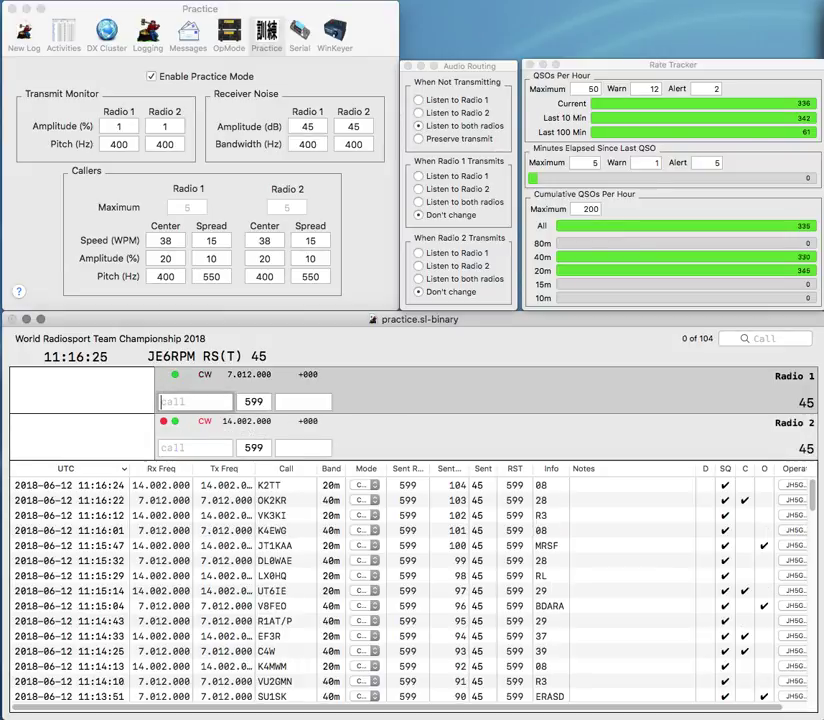
type("K4LTE")
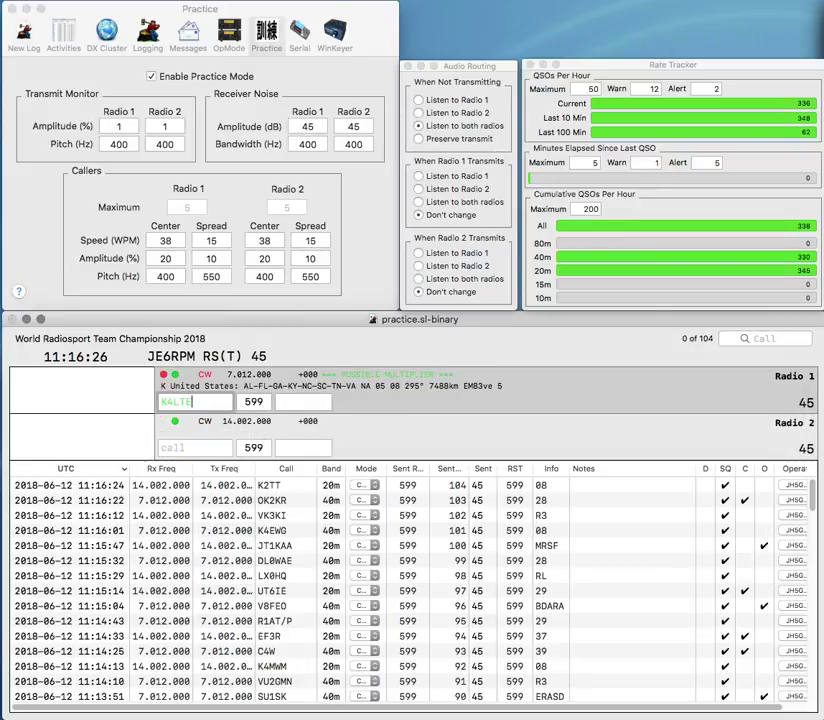
key("Return")
type("KO")
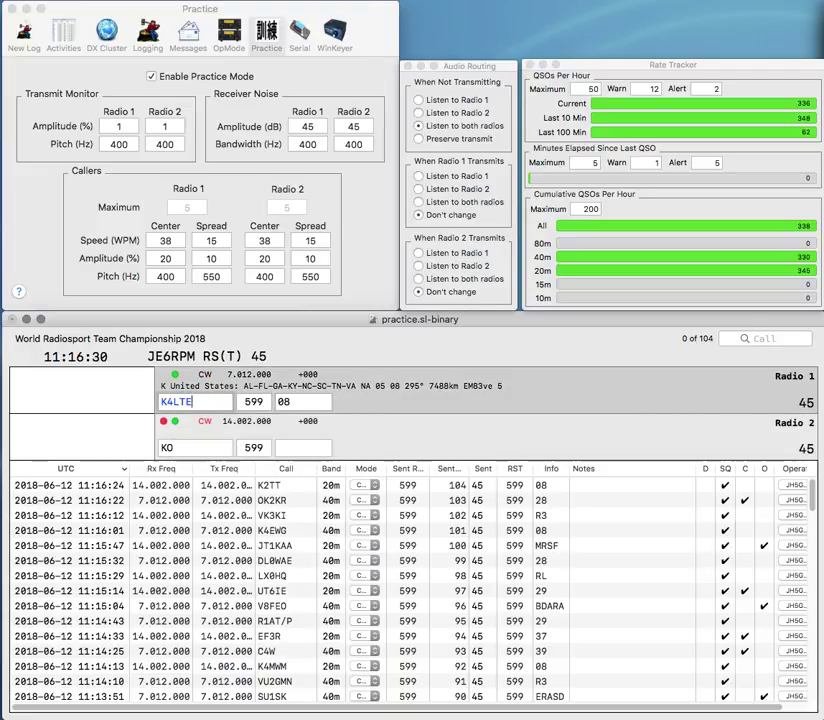
key("Return")
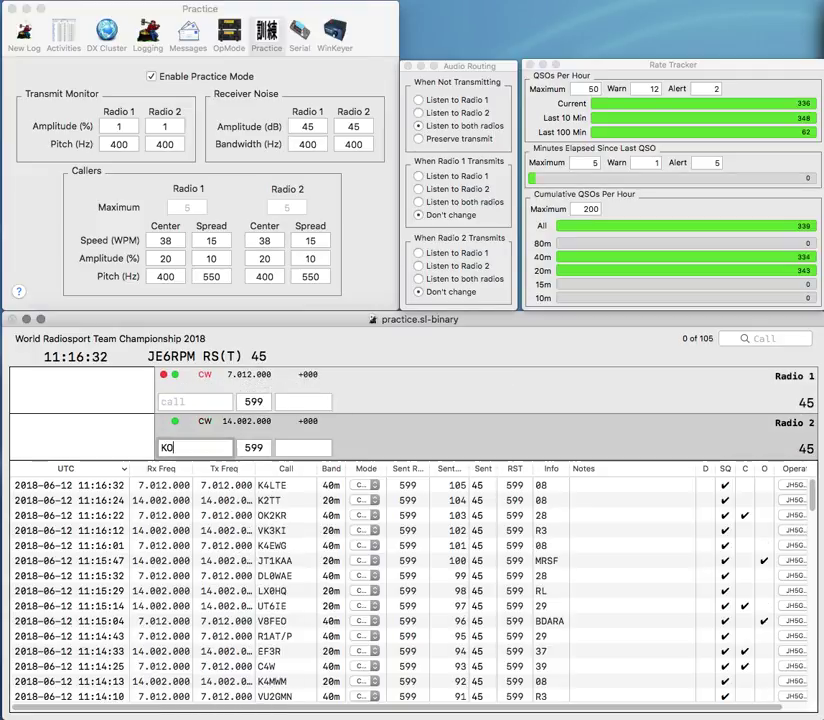
Step: Replace the partial call on Radio 2 with WO and send it to ask for the rest
key("Escape")
type("WO")
key("Return")
Step: Enter the call OK1SCG on Radio 1, complete the Radio 2 call as WO7I, and send both exchanges
type("OK1SCG")
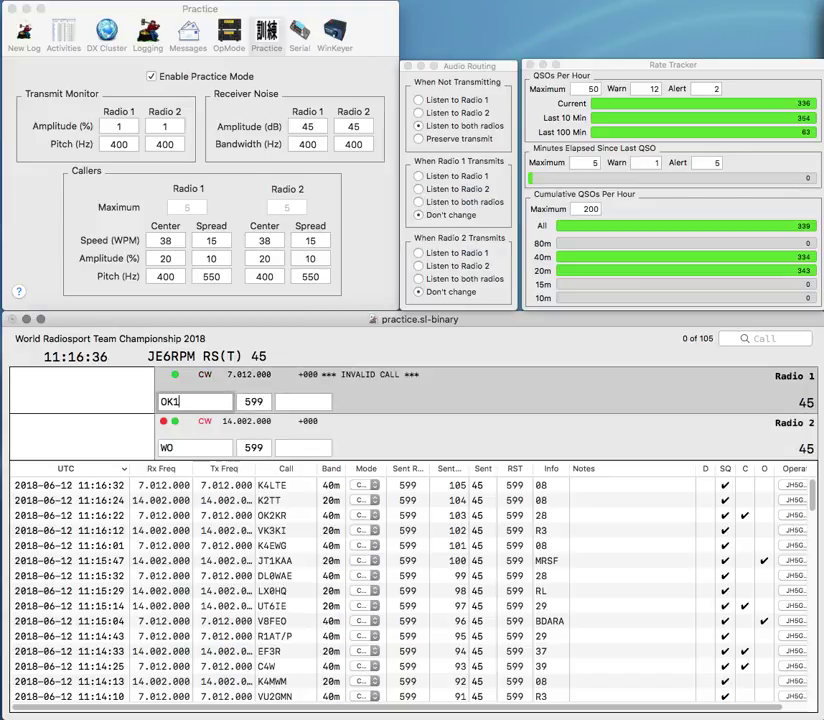
key("Return")
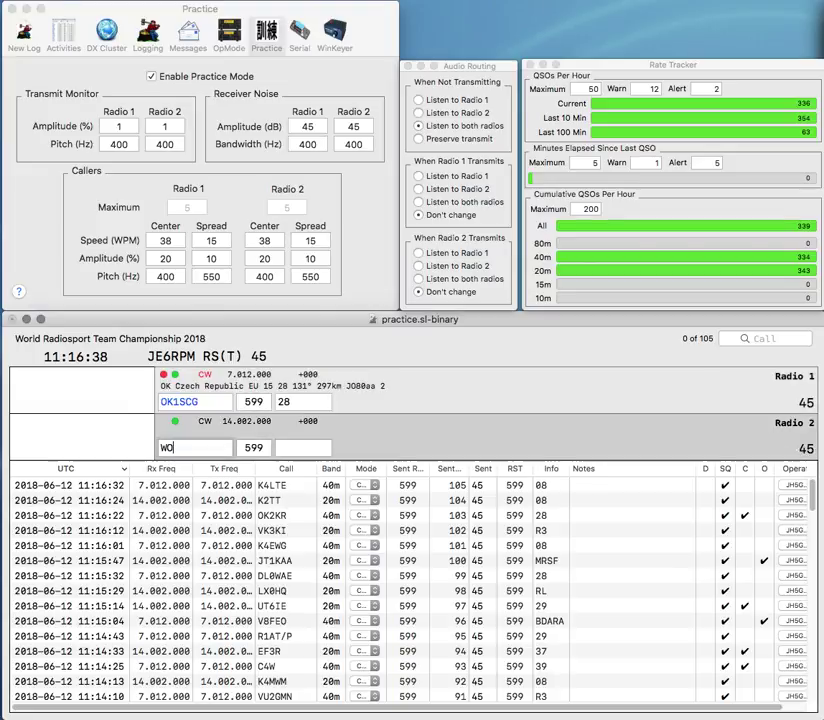
type("7I")
key("Return")
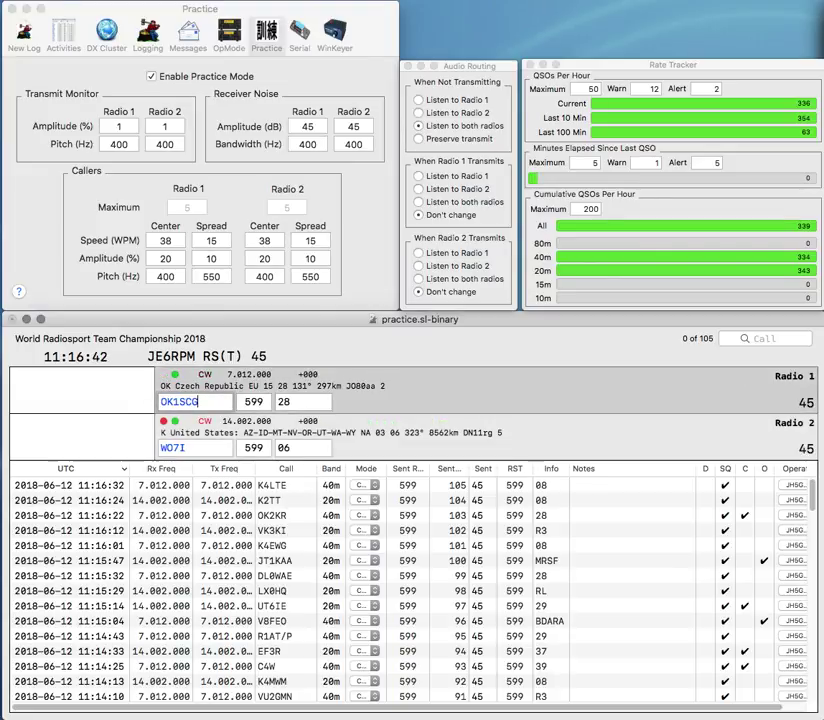
key("BackSpace")
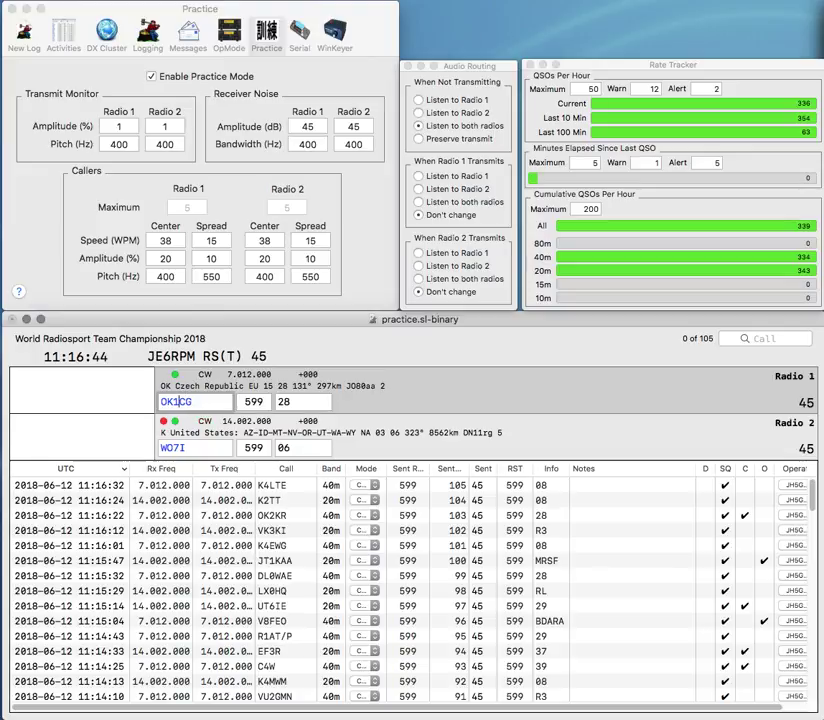
type("H")
key("Return")
key("Tab")
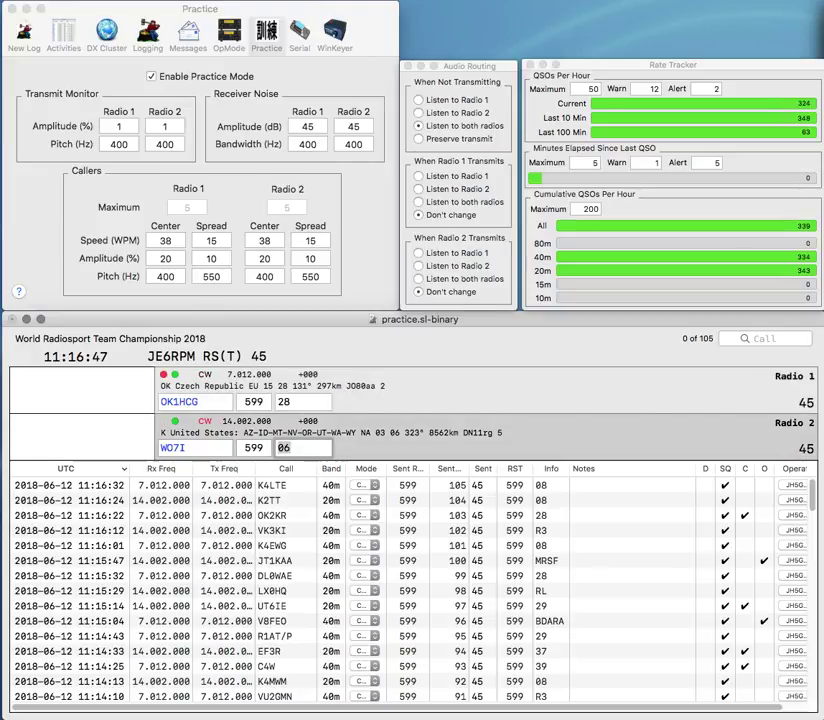
key("Return")
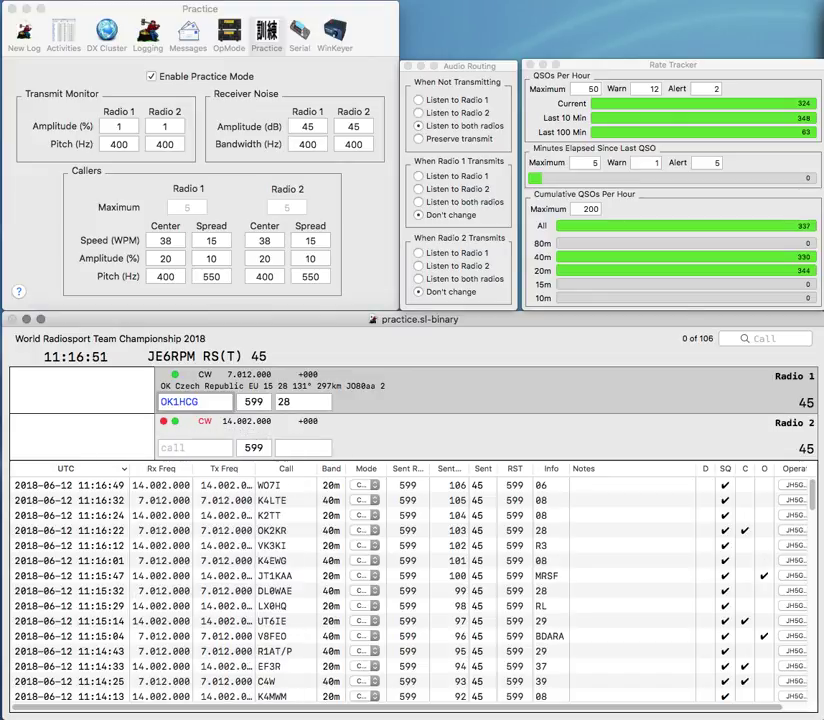
key("Return")
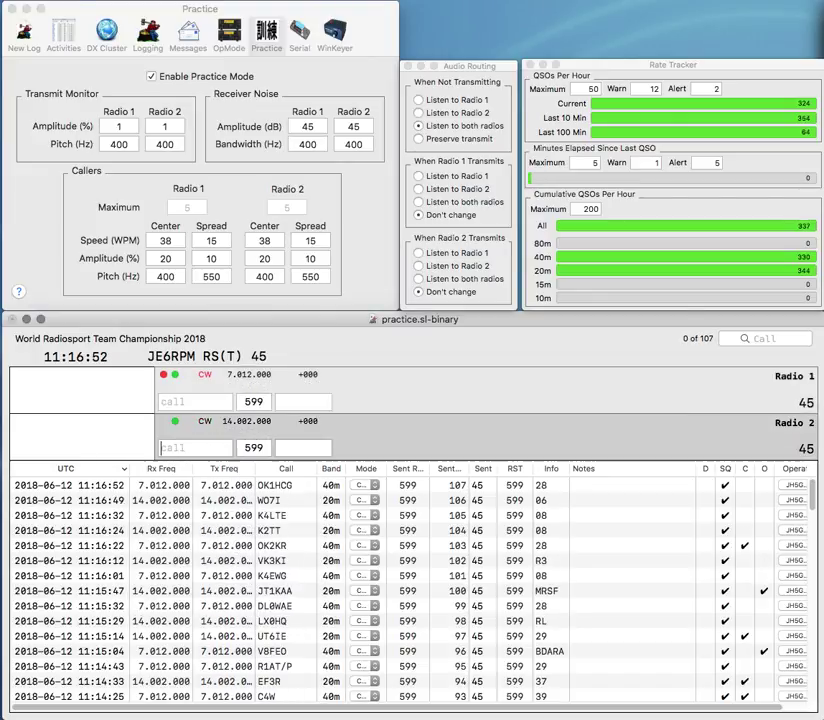
Step: Enter the call R9HQ on Radio 2 and send its exchange
type("Q")
key("BackSpace")
type("R8")
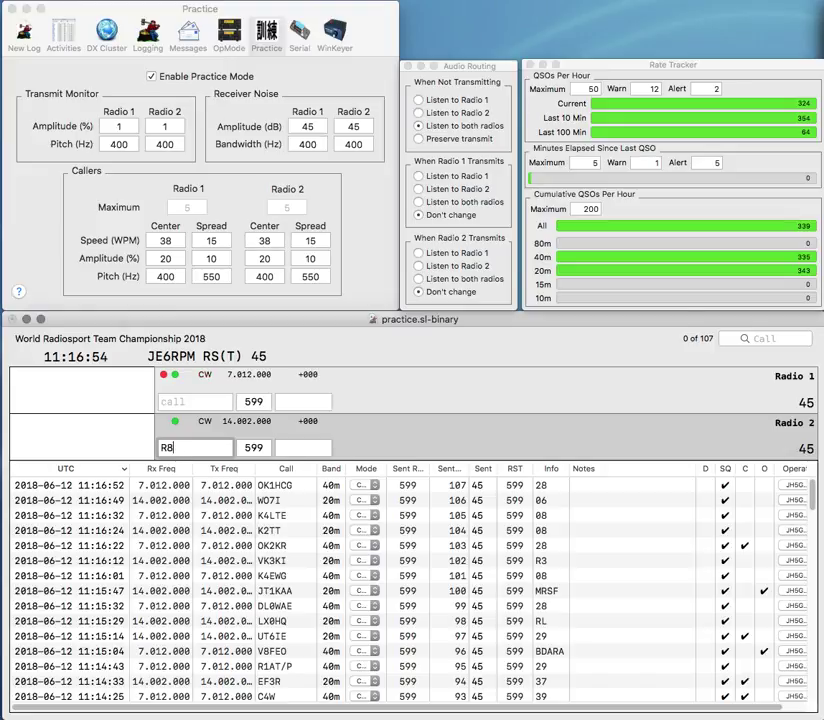
key("BackSpace")
type("9HQ")
key("Return")
key("Down")
key("Return")
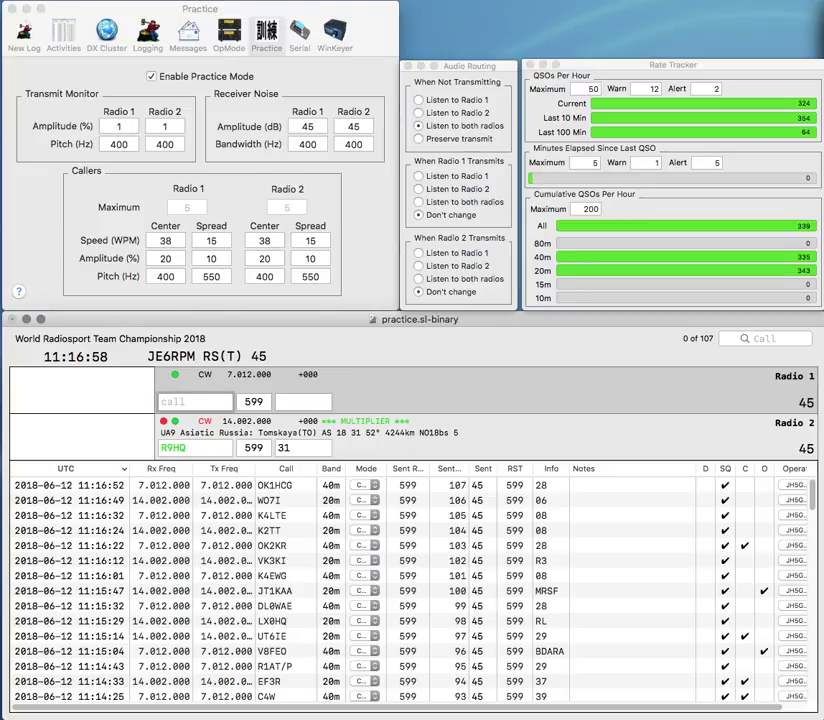
Step: Send the partial call Q on Radio 1, and log R9HQ on Radio 2 with the received exchange SRR
type("Y")
key("BackSpace")
type("Q")
key("Return")
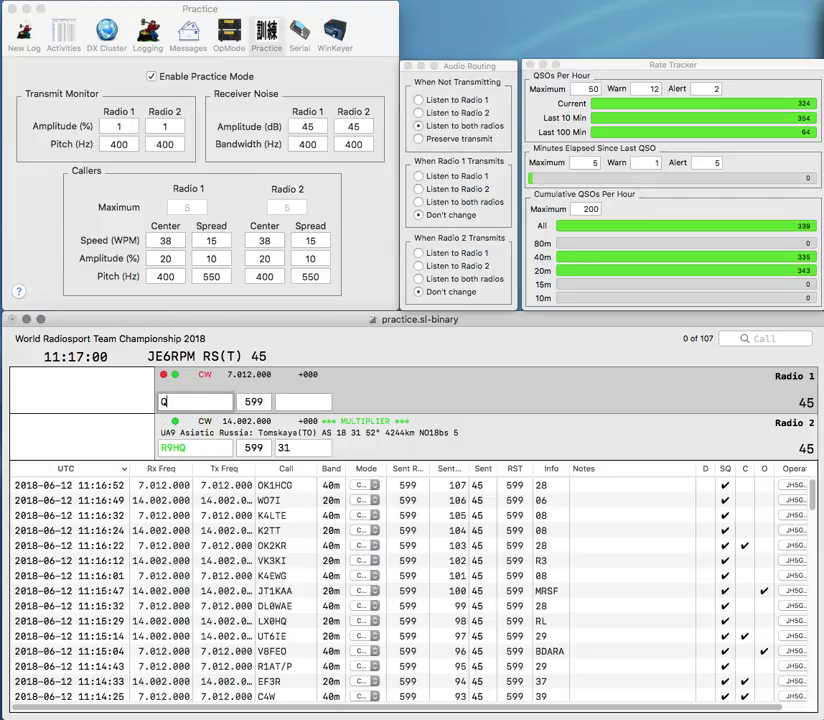
key("Down")
type("SR")
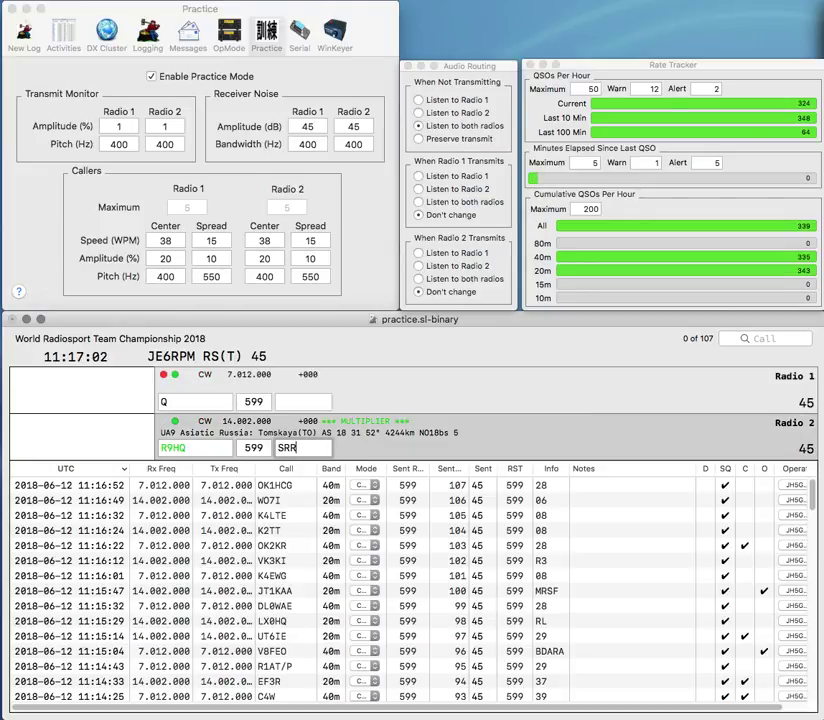
key("Return")
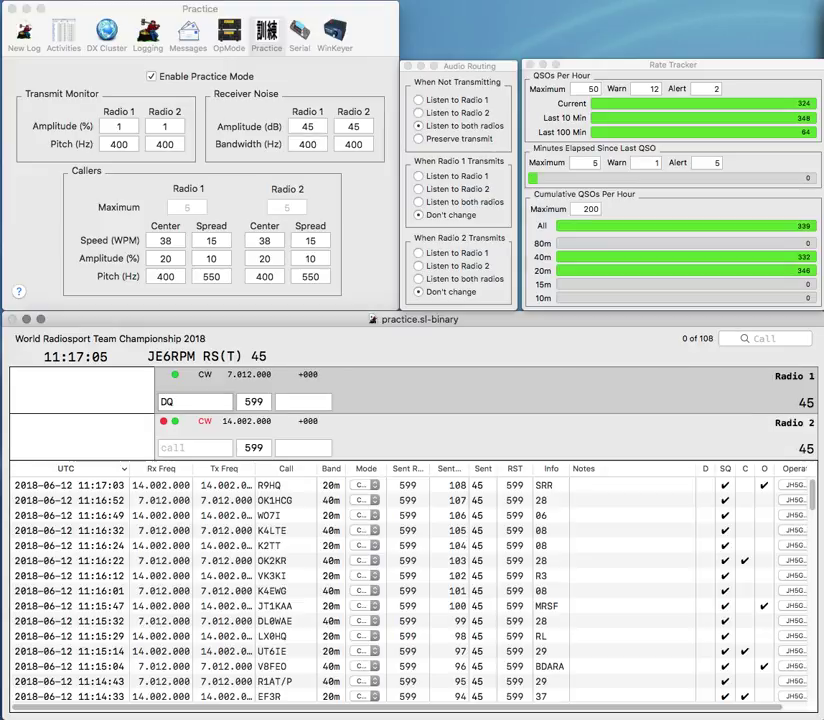
Step: Enter the partial call 3AA on Radio 2, and replace the Radio 1 call with 8N7HQ and send its exchange
type("3AA")
key("BackSpace")
key("BackSpace")
type("8N7HQ")
key("Return")
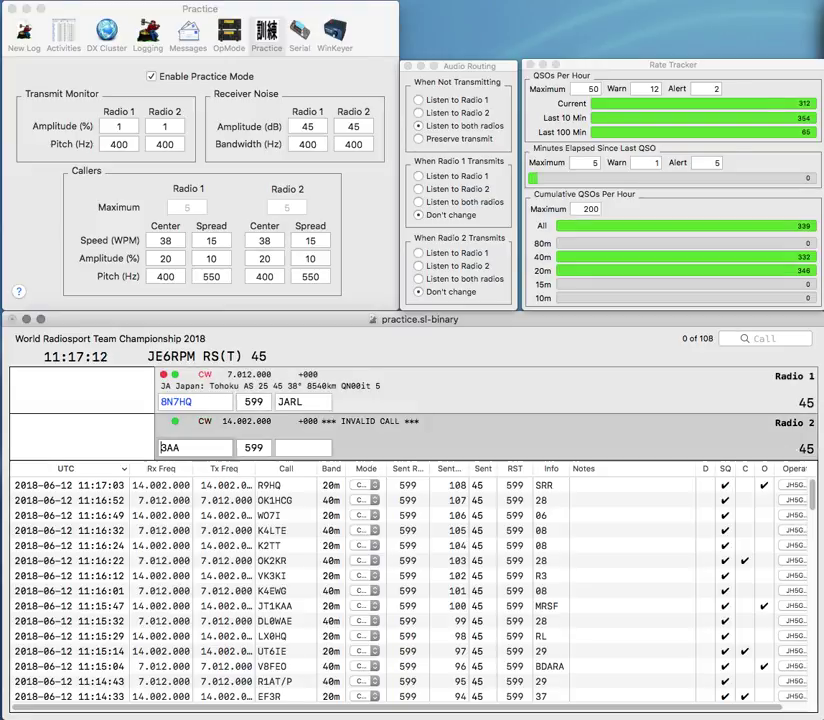
type("CE")
key("Return")
key("Tab")
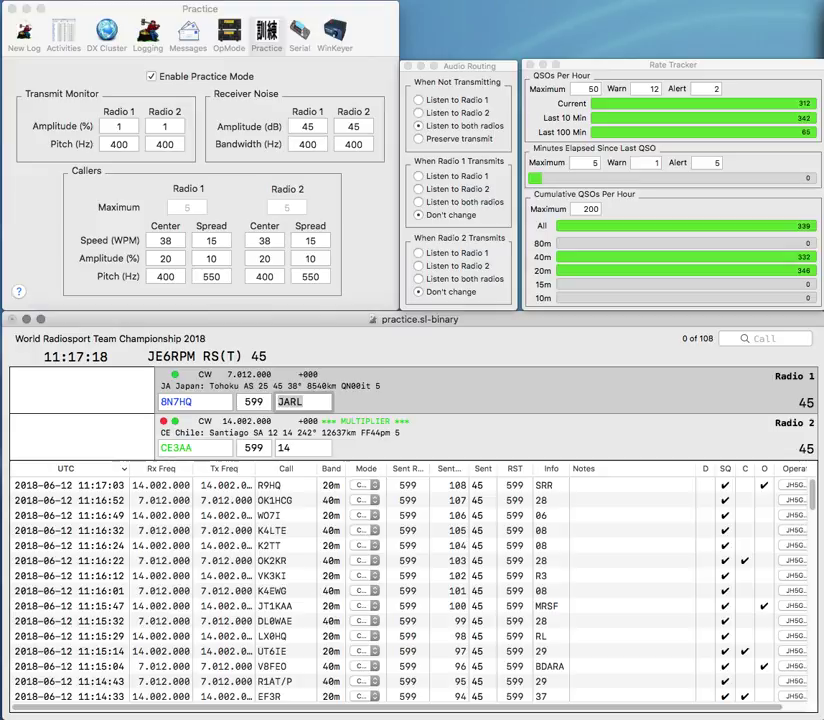
key("Return")
type("RCCH")
key("Return")
type("N8PUL")
key("Return")
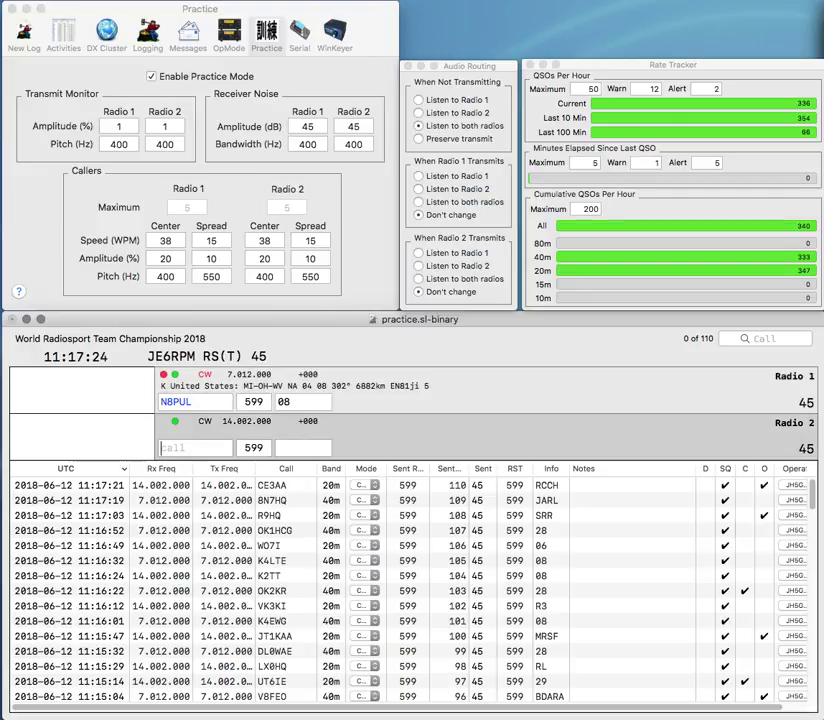
type("PX")
key("Return")
key("Tab")
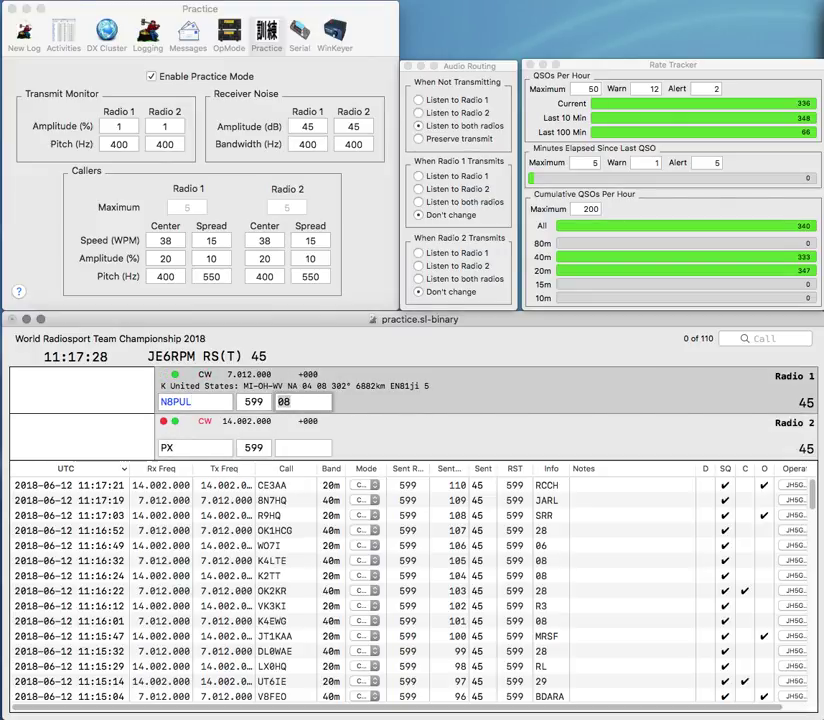
Step: Correct the Radio 1 call to N8PVL, resend it, and log the contact
key("Tab")
key("Left")
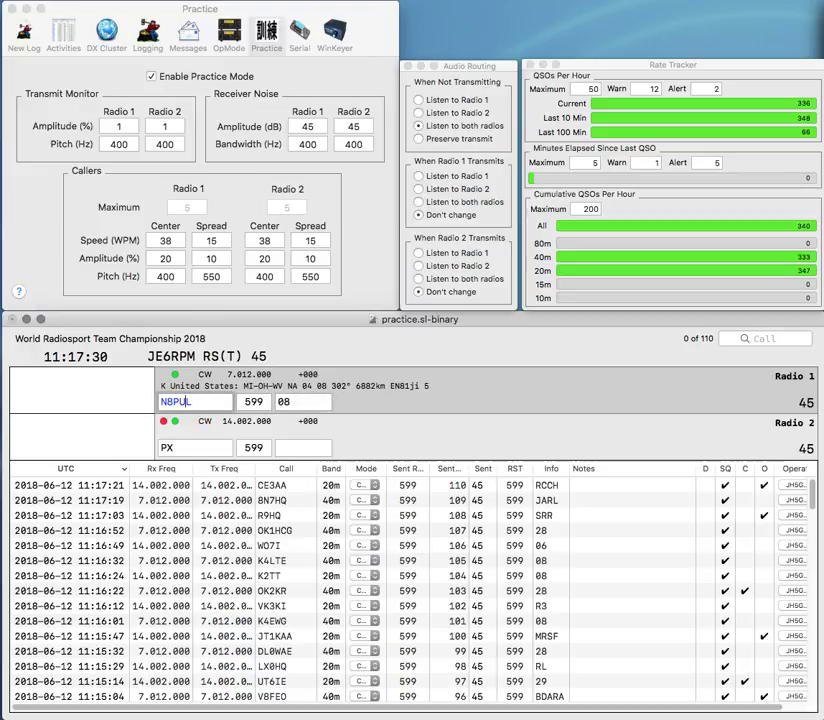
key("BackSpace")
type("V")
key("Return")
type("4")
key("BackSpace")
key("Return")
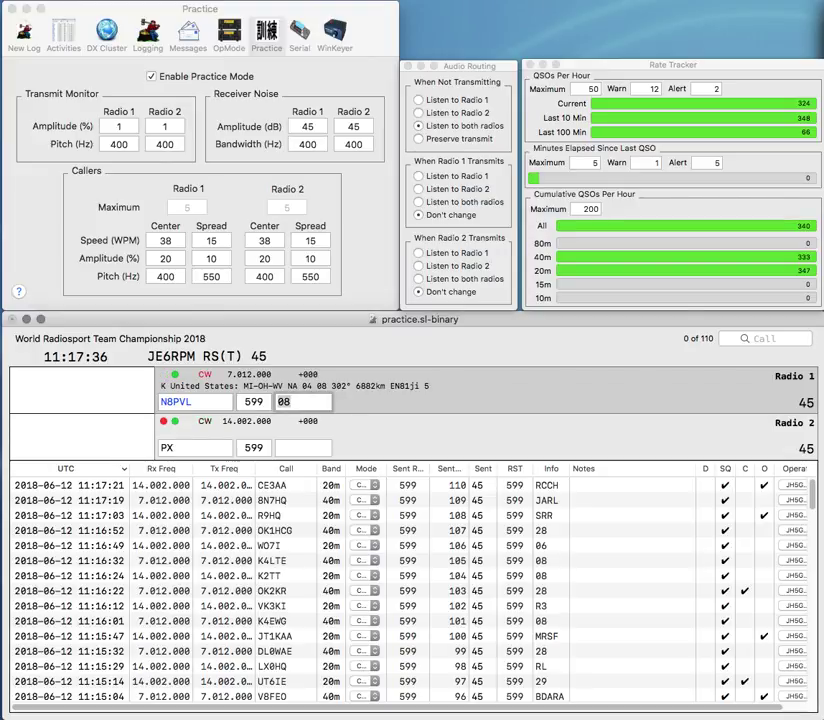
key("Return")
type("C")
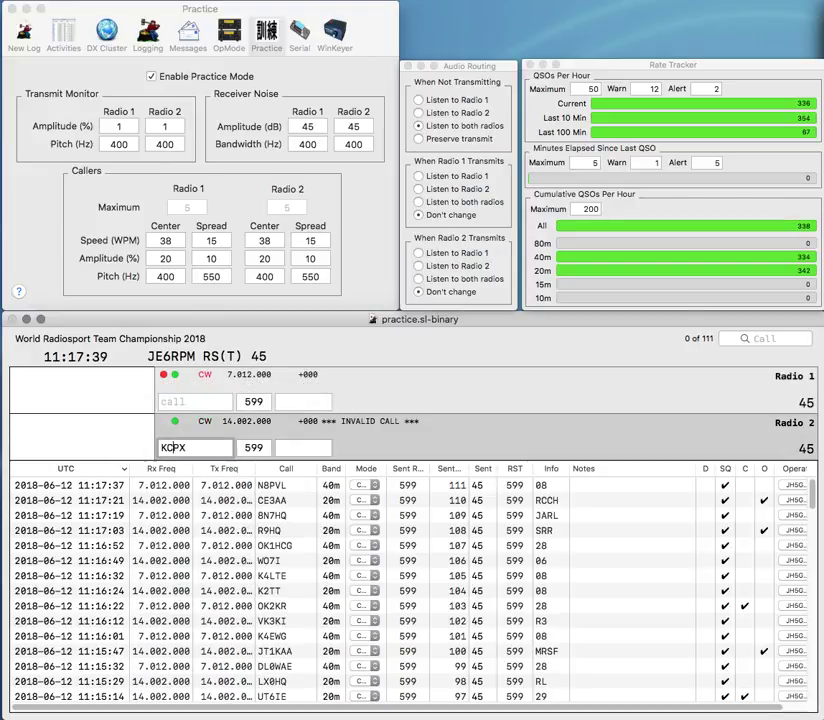
type("4")
key("Return")
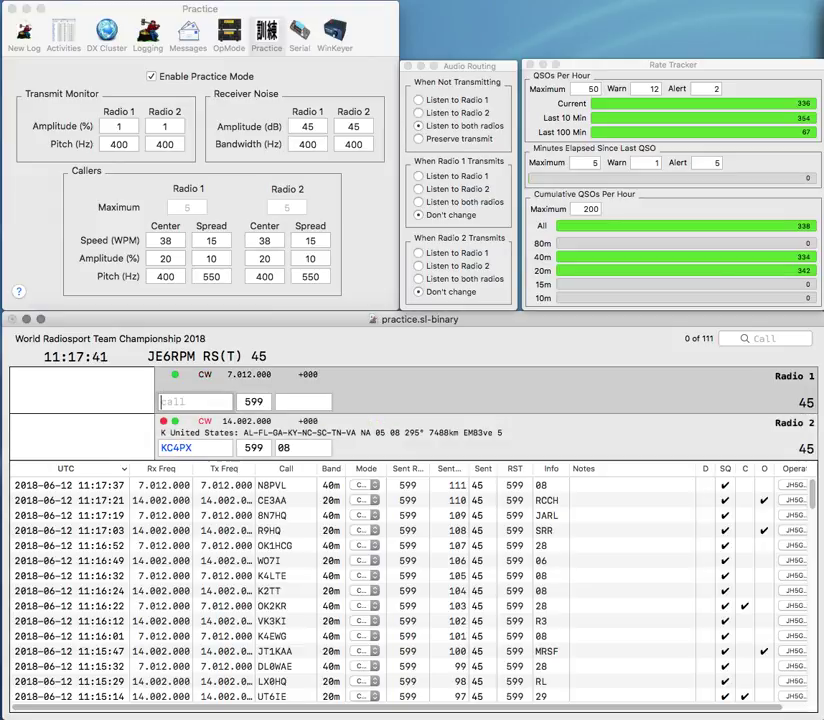
type("JY")
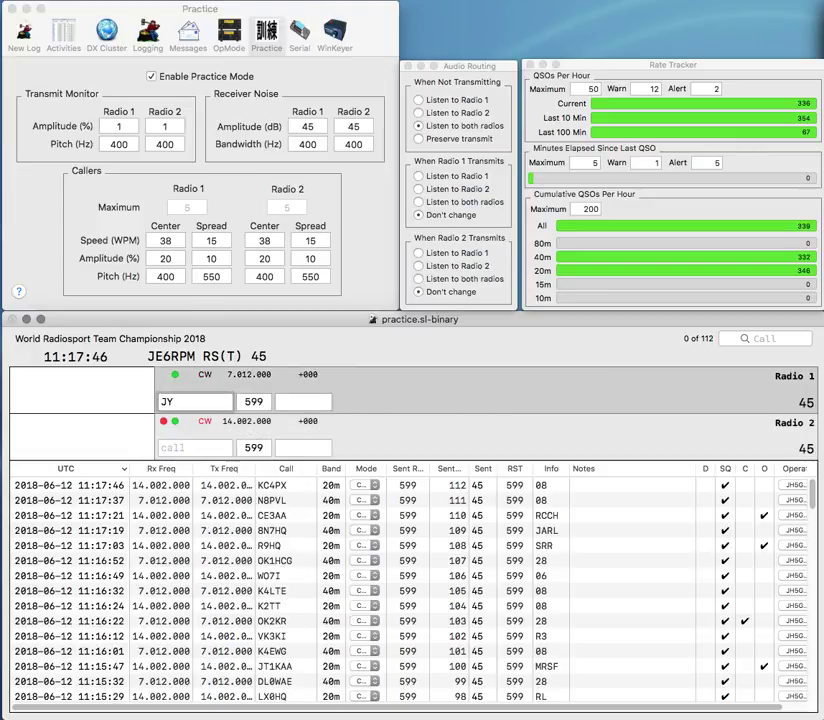
type("AG6")
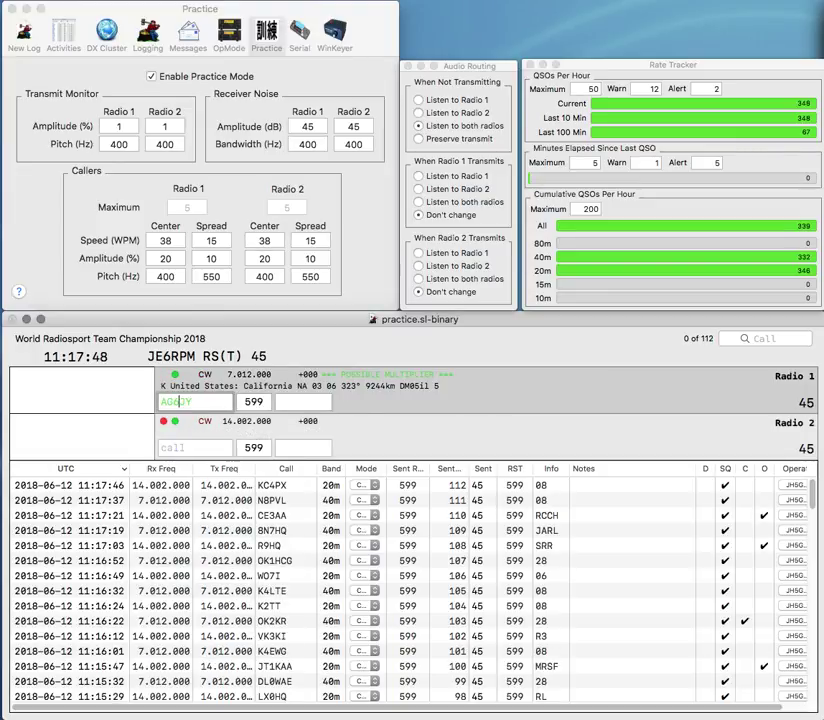
key("Return")
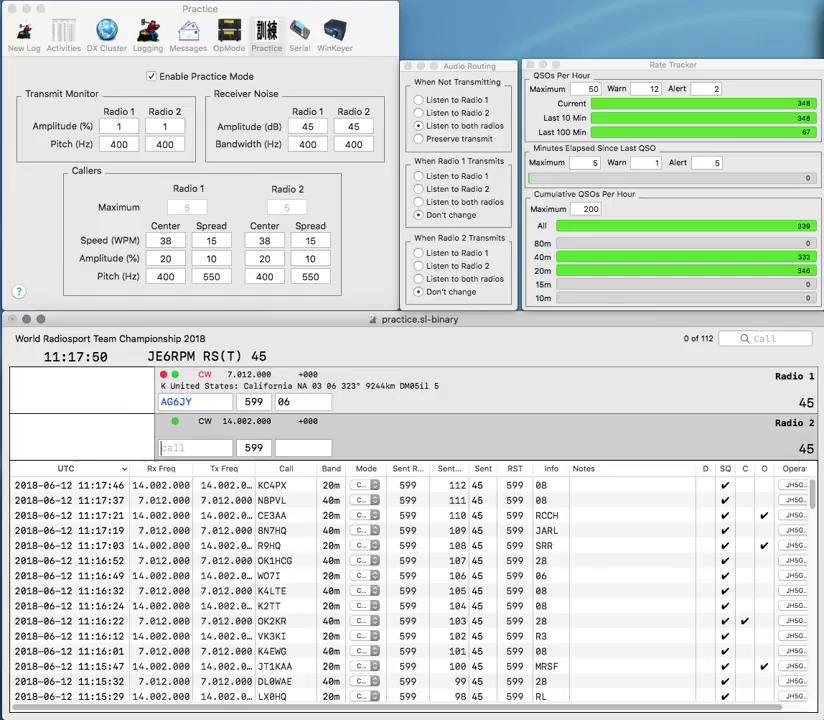
type("Q")
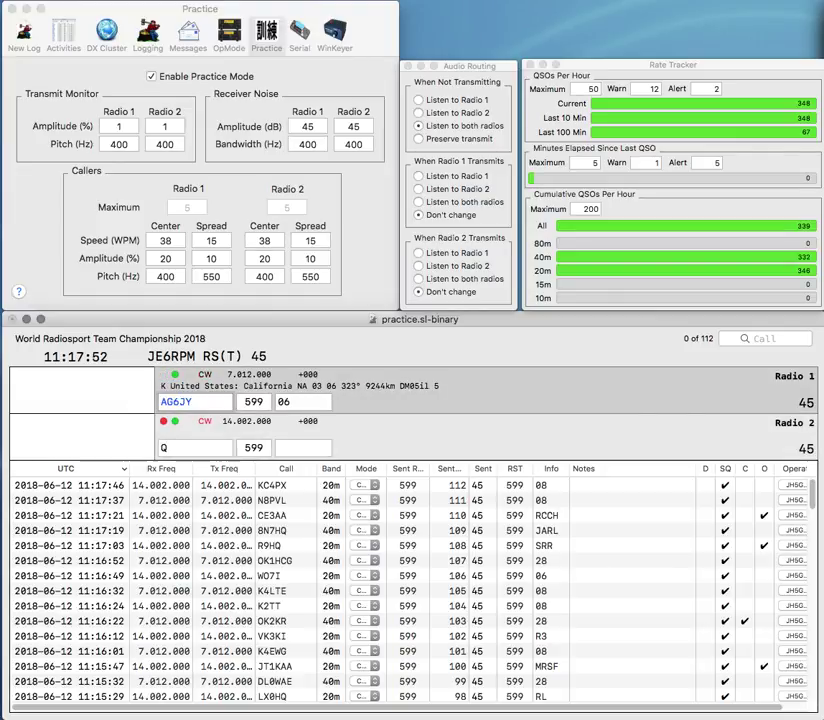
key("Return")
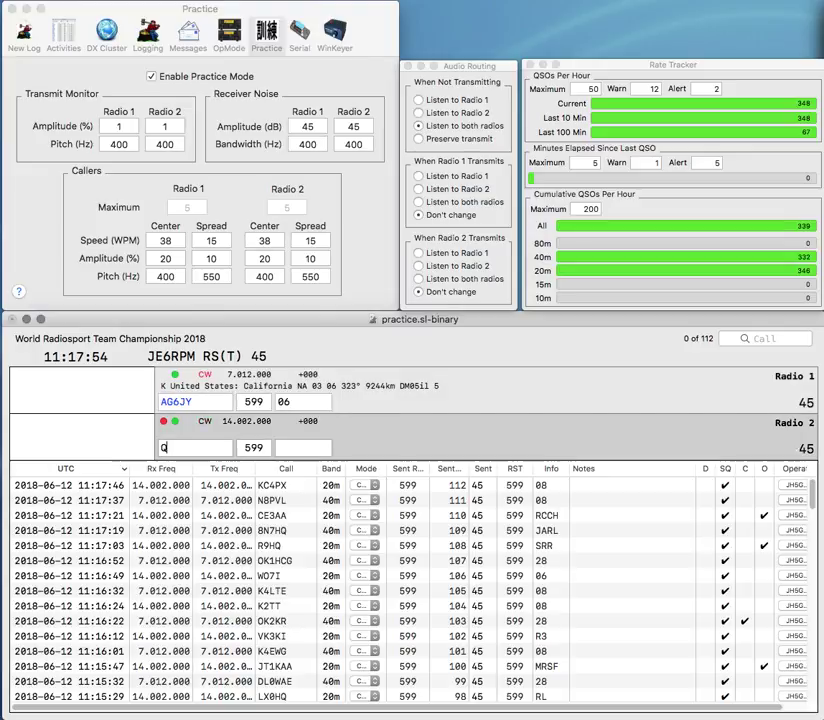
type("G")
key("BackSpace")
type("H")
key("Left")
type("0")
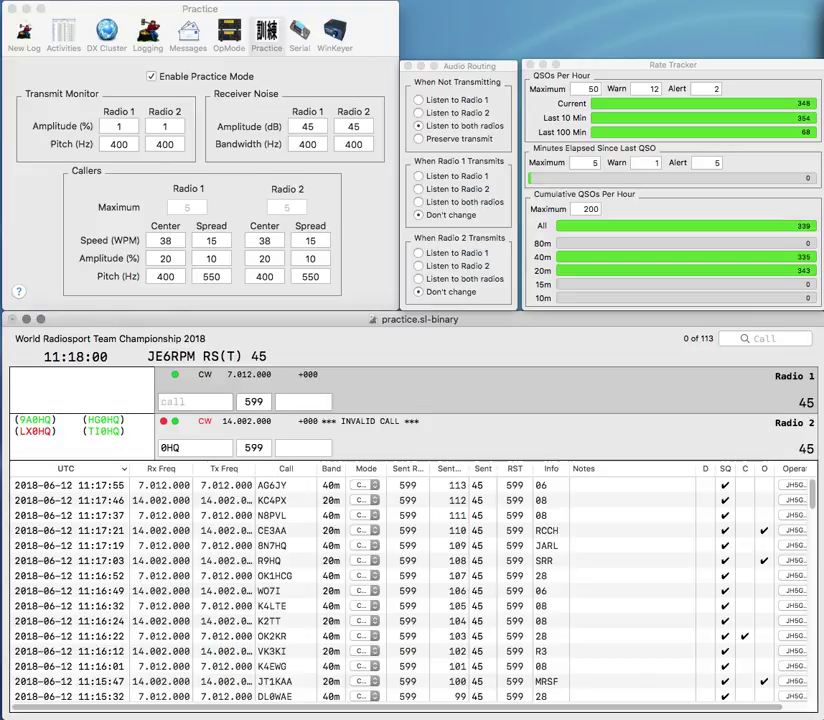
Step: Enter the partial call Y on Radio 1, and complete the Radio 2 call as YR0HQ and send its exchange
type("Y")
key("Left")
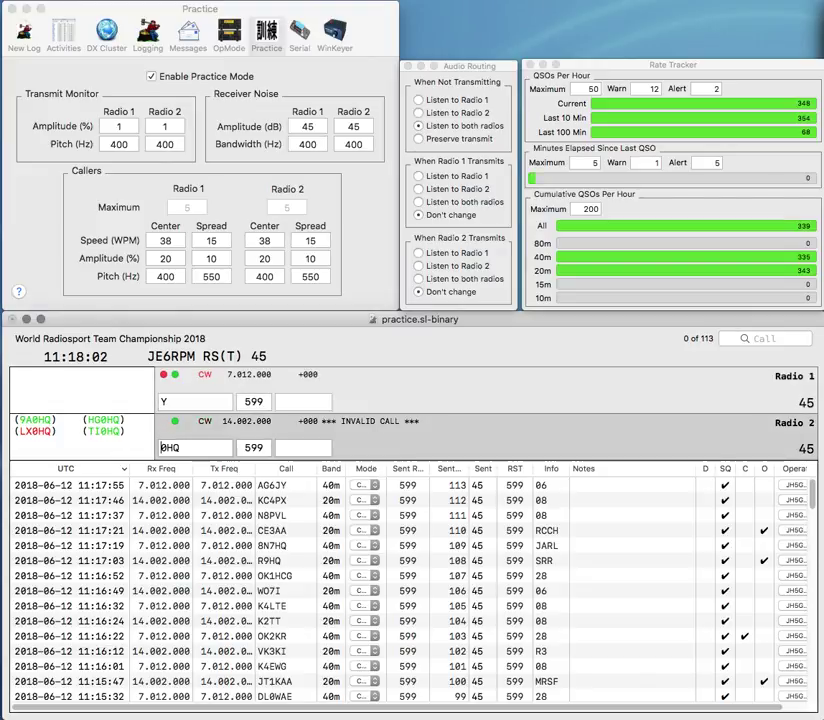
type("YR")
key("Return")
key("Return")
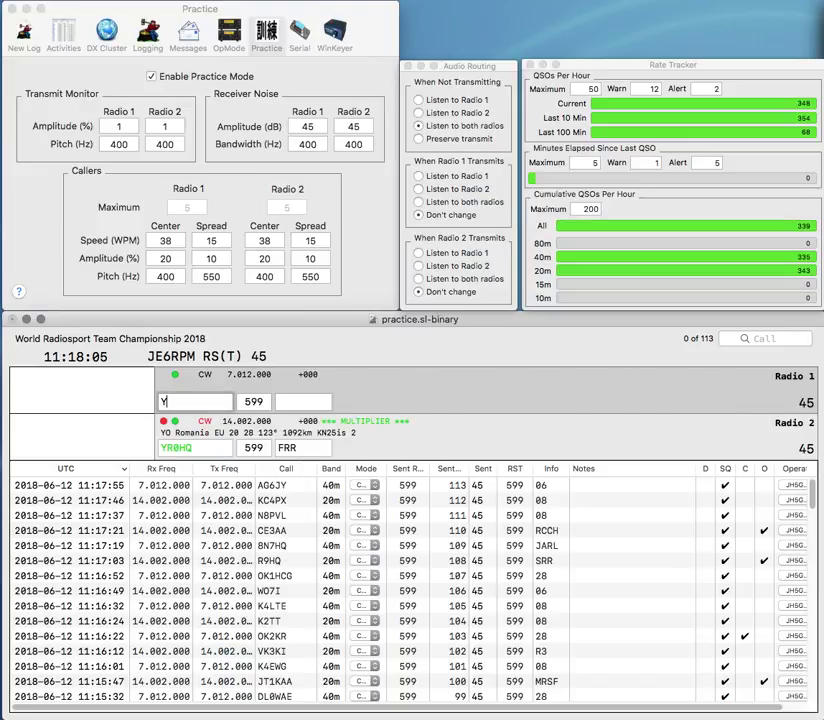
Step: Build up the Radio 1 call to DG8NCY and send its exchange, and log YR0HQ on Radio 2
type("8N")
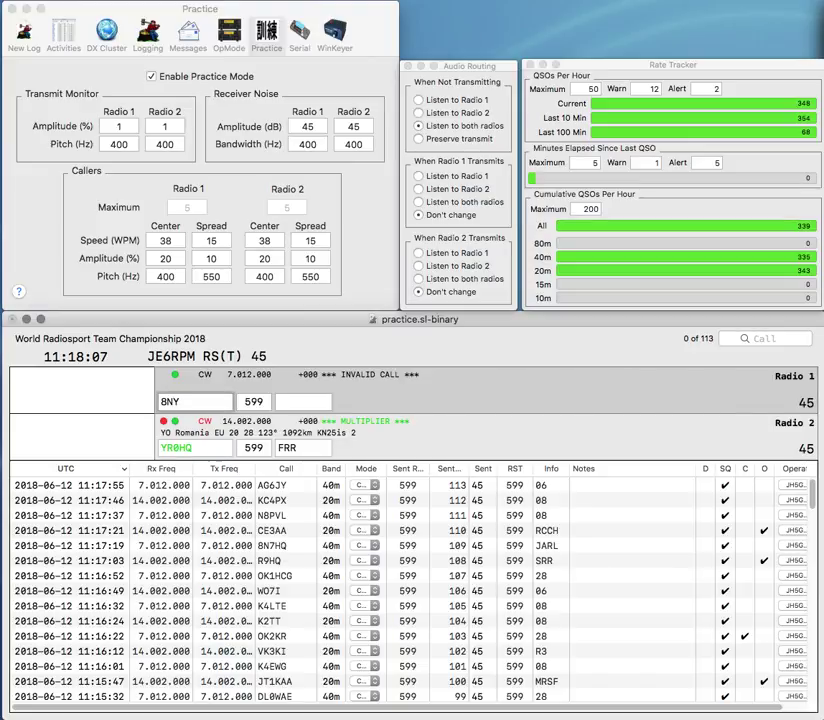
type("N")
key("BackSpace")
type("CY")
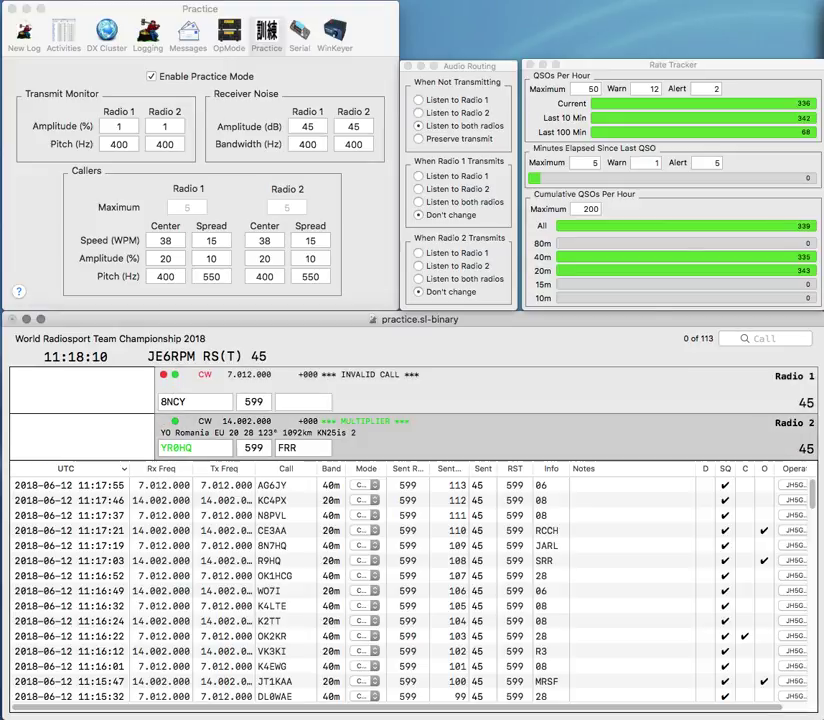
type("DL")
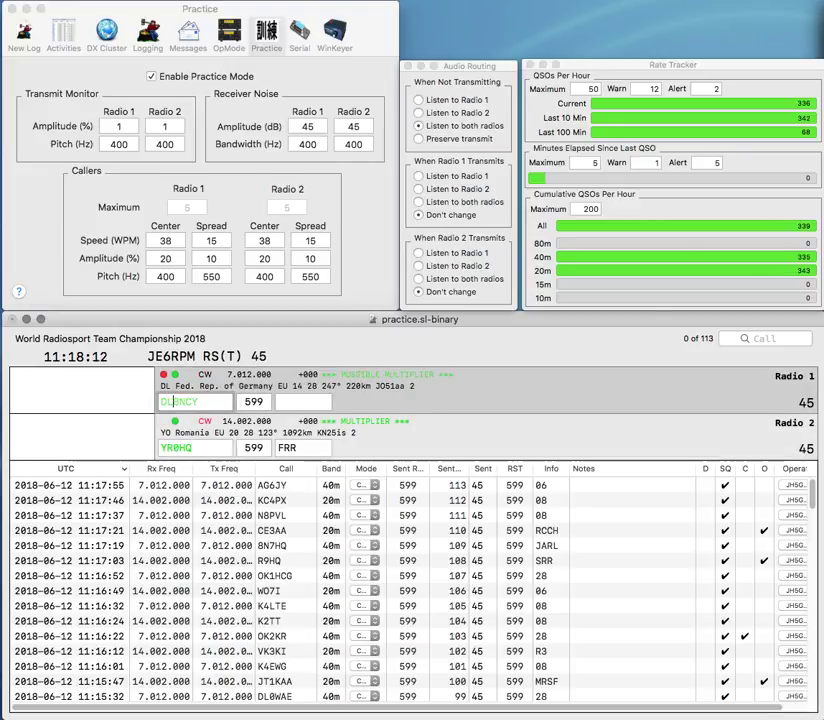
key("Return")
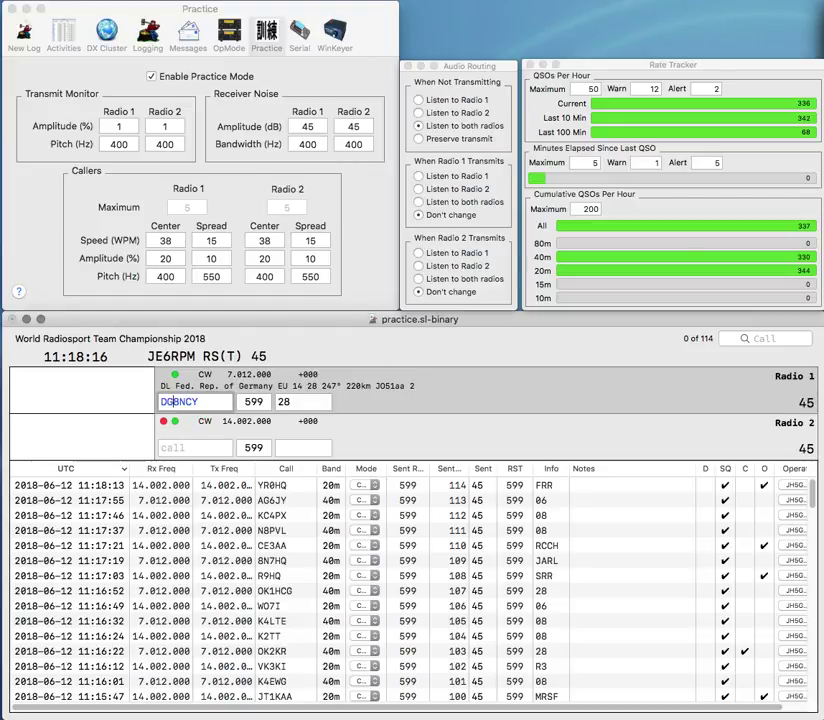
key("Return")
Step: Log DG8NCY on Radio 1, and build up the Radio 2 call from XX to K0KX and send its exchange
type("XX")
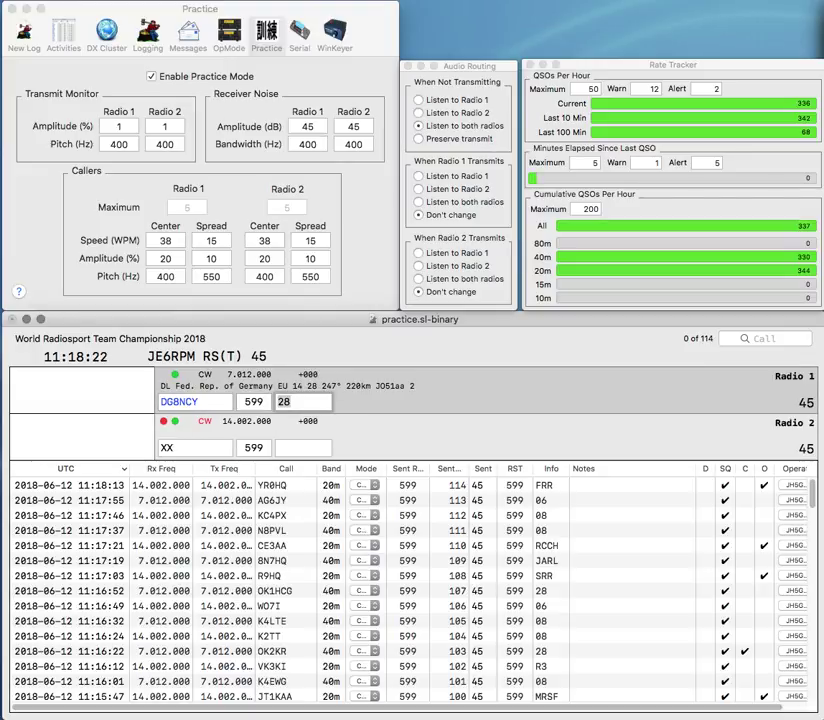
key("Return")
type("K0")
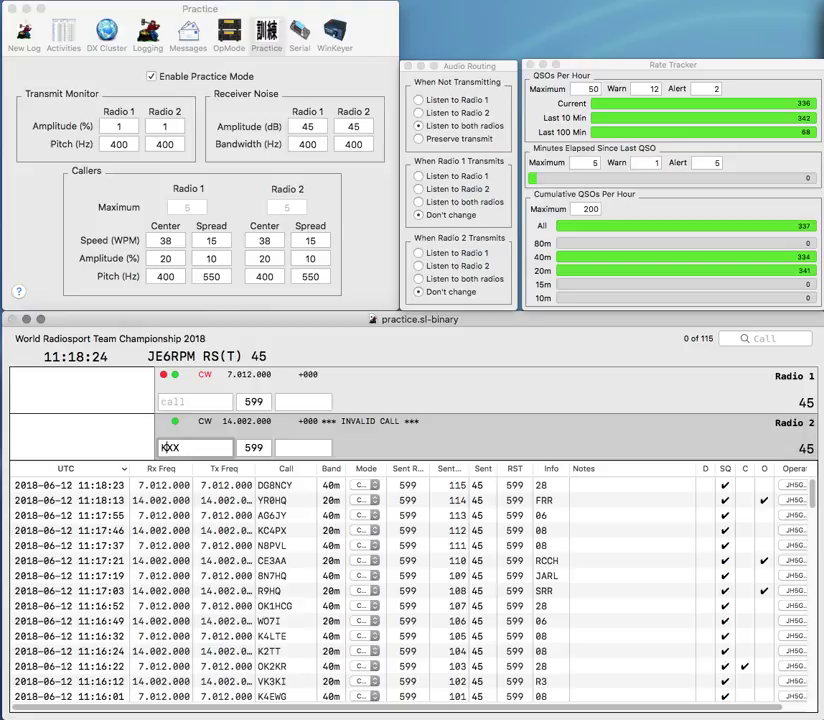
type("K")
key("Delete")
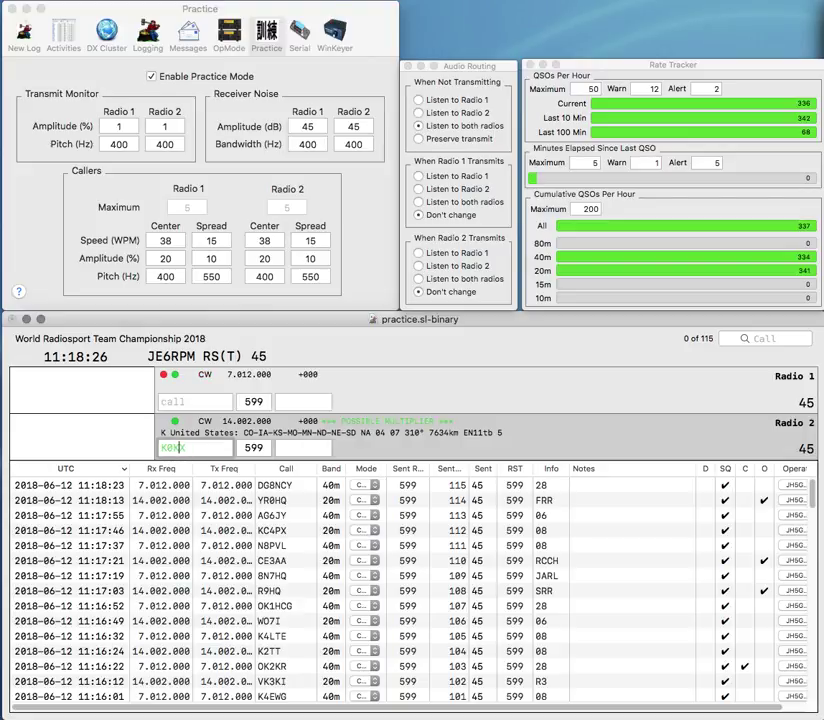
key("Return")
type("B")
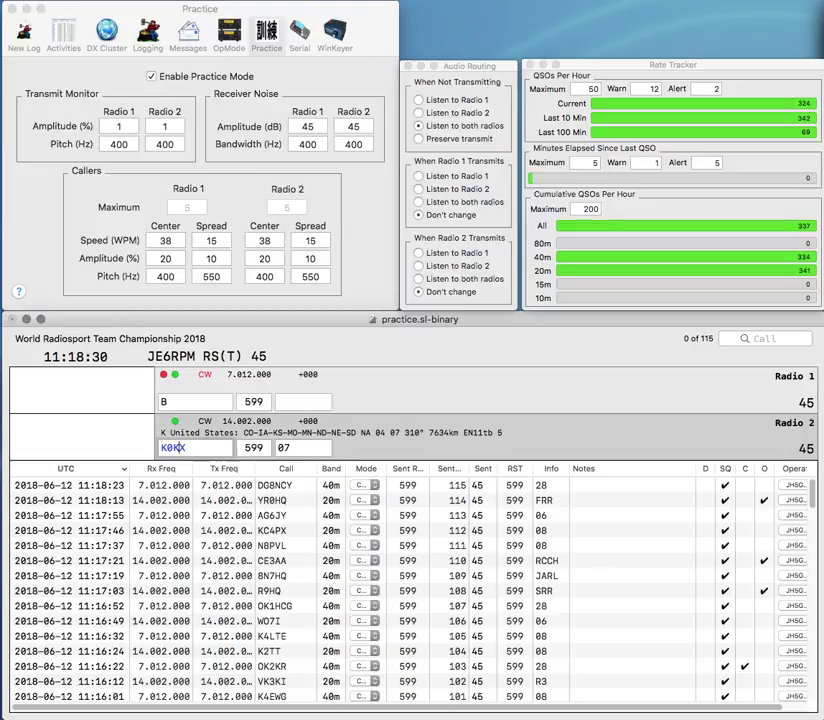
key("Return")
key("BackSpace")
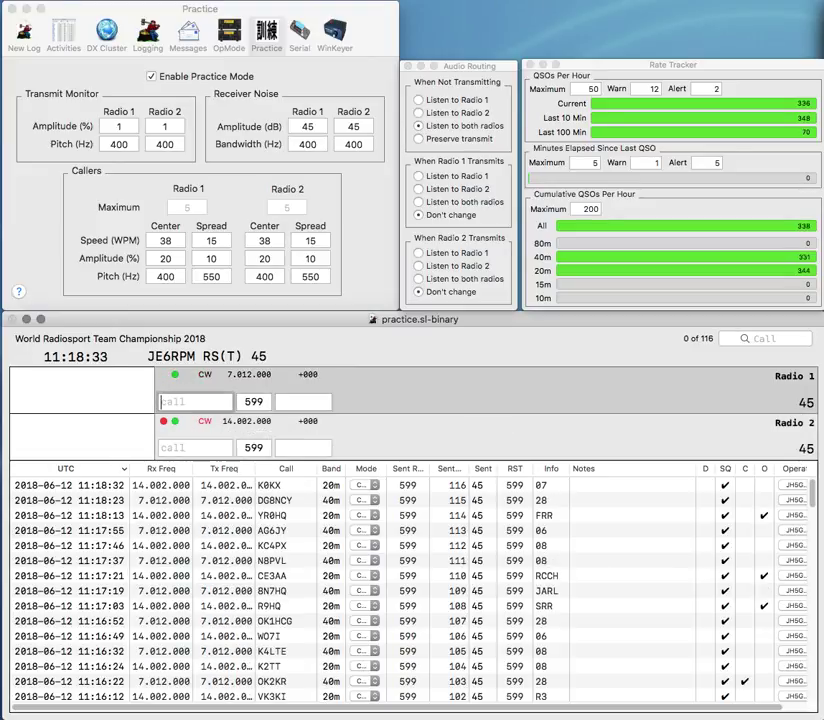
type("VA6R")
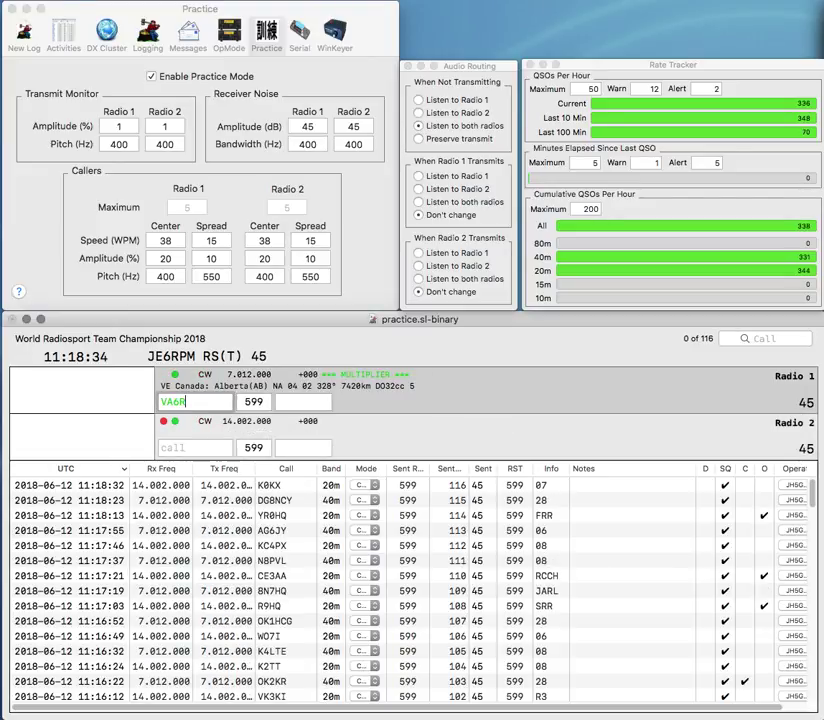
type("TB")
key("Return")
type("6")
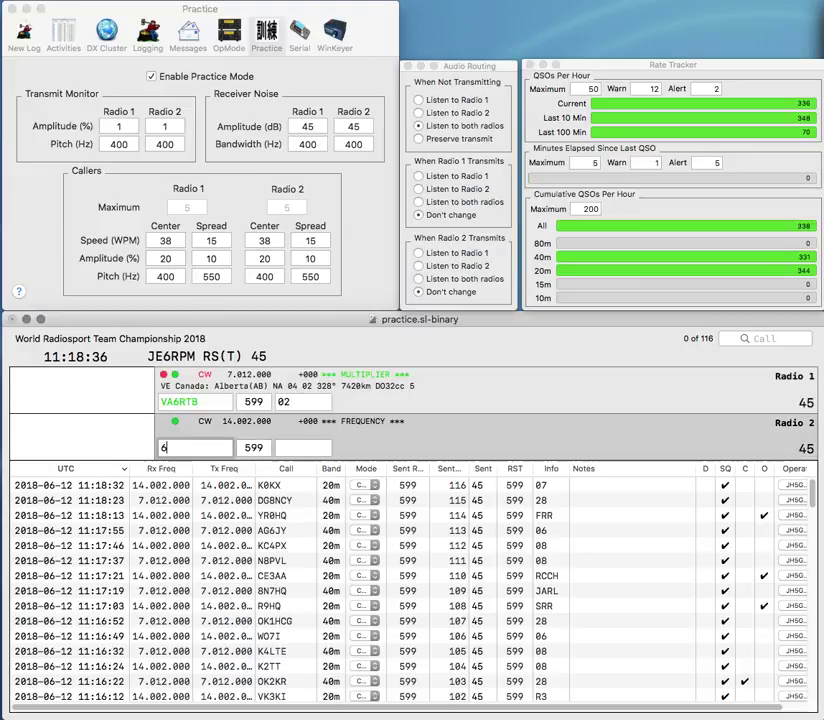
type("LS")
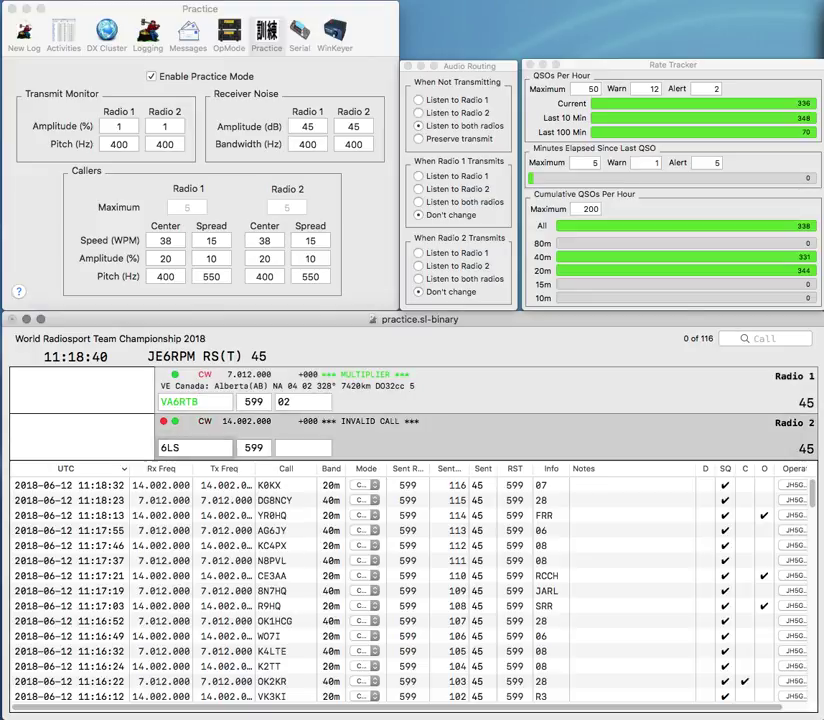
key("Return")
type("DK")
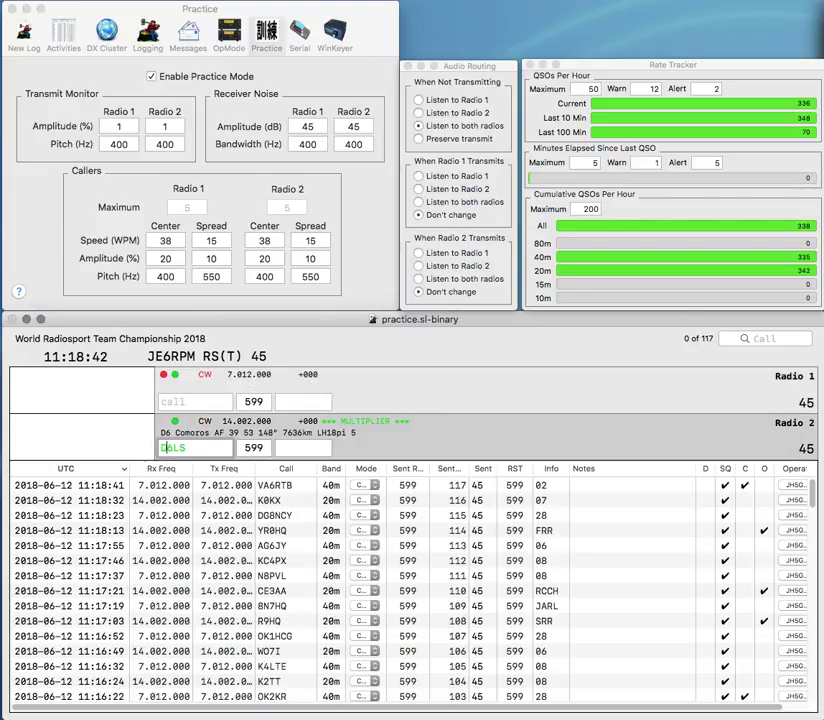
key("BackSpace")
type("H")
key("Return")
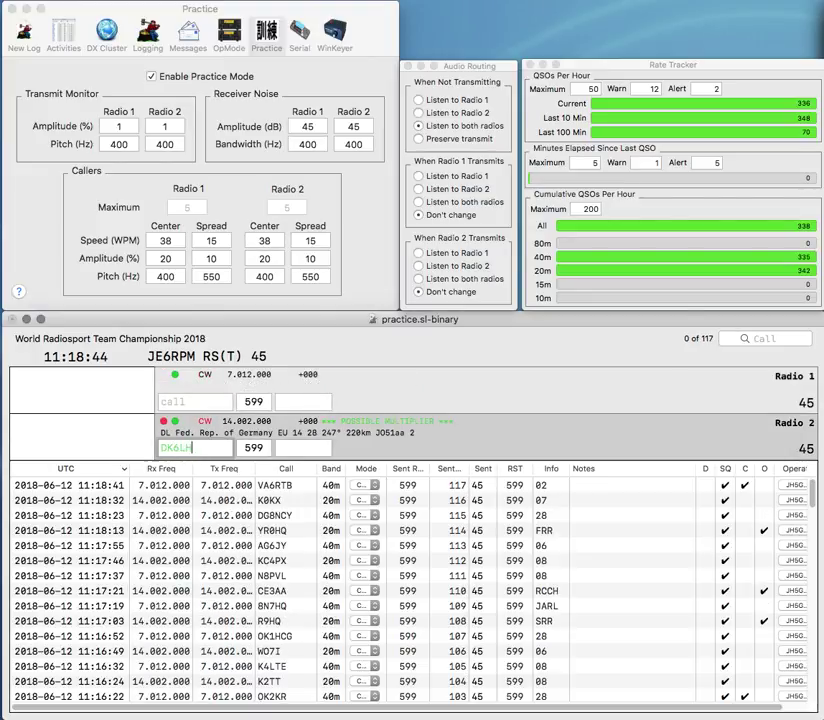
Step: Log DK6LH on Radio 2, and build up the Radio 1 call from 1V to ED1V and send its exchange
type("1V")
key("Return")
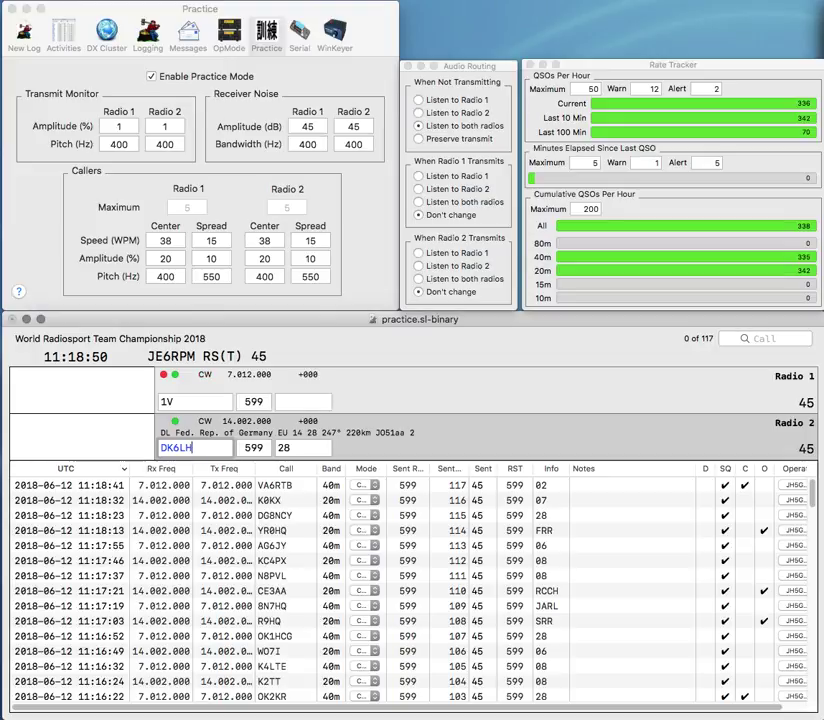
key("Return")
type("ED")
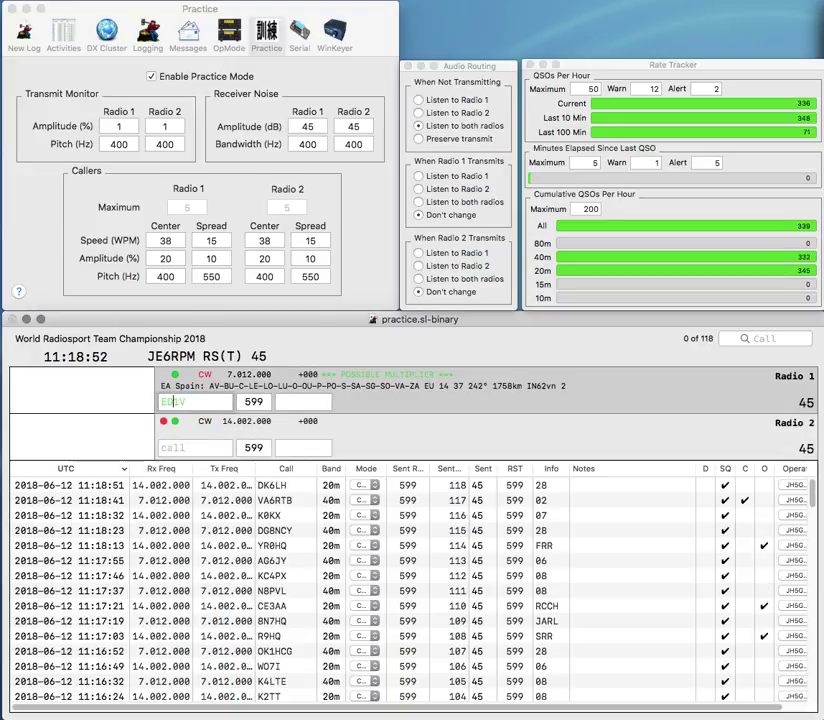
key("Return")
Step: Enter 8N7HQ on Radio 2 and send its exchange, and log the ED1V and 8N7HQ contacts
type("8N7HQ")
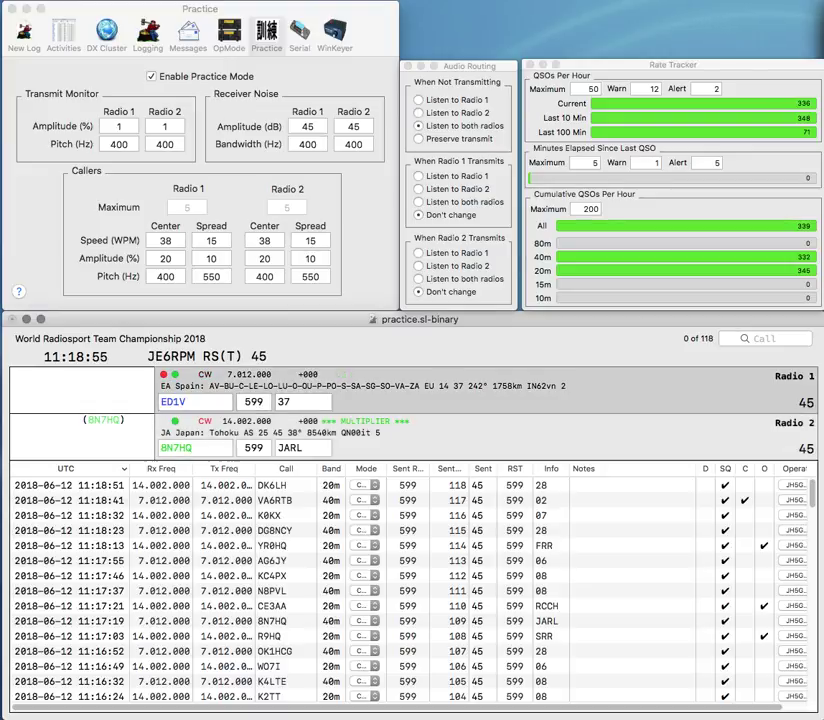
key("Return")
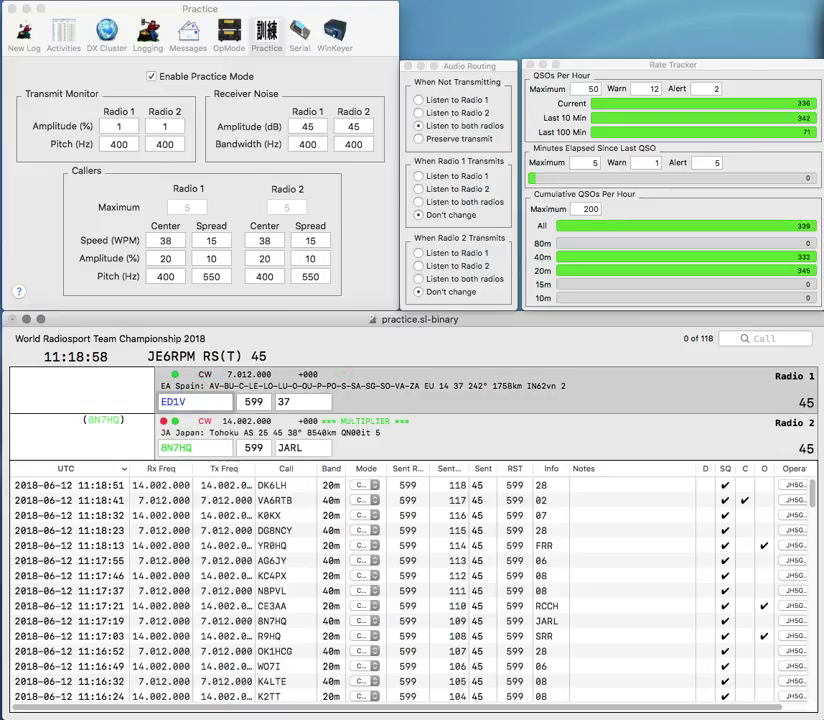
key("Return")
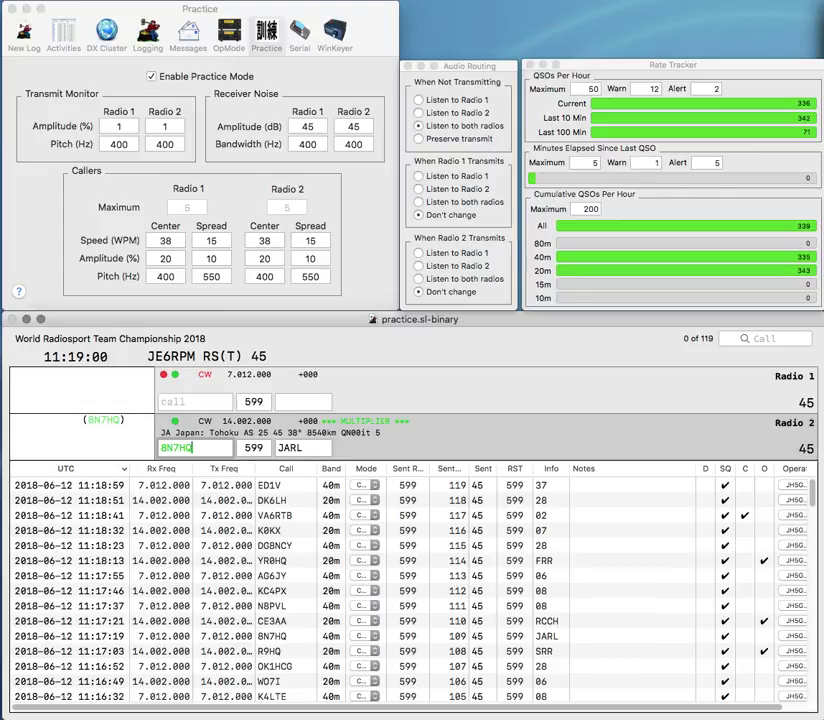
key("Return")
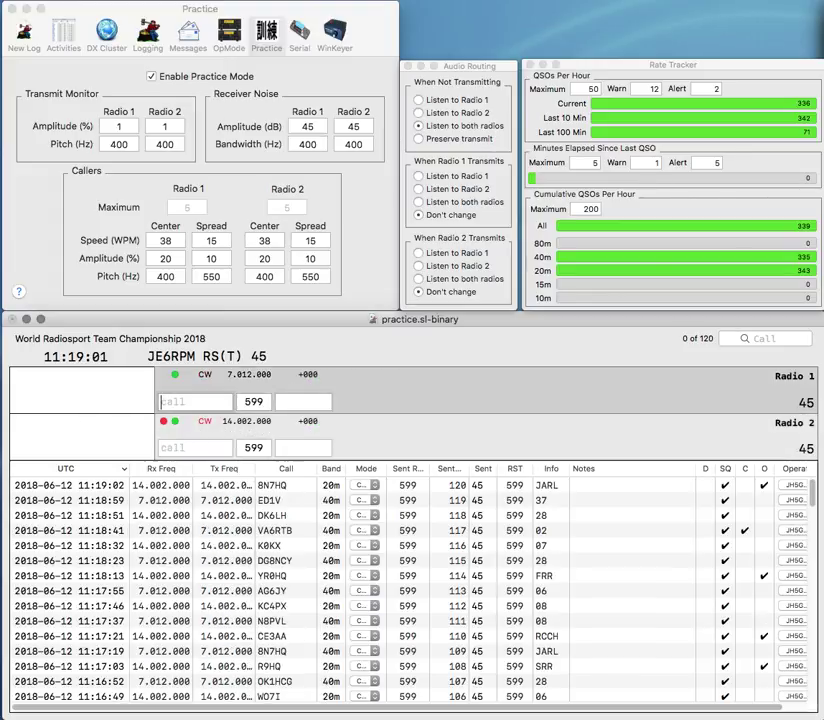
Step: Enter the partial call 2RR on Radio 2 and send it, then enter N2CW on Radio 1 and send its exchange
type("D")
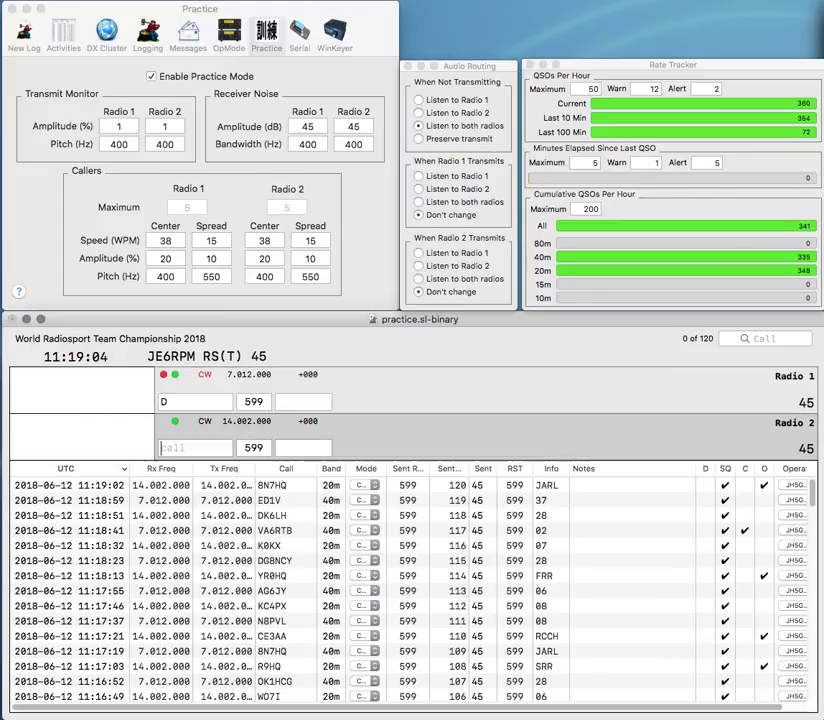
type("2RR")
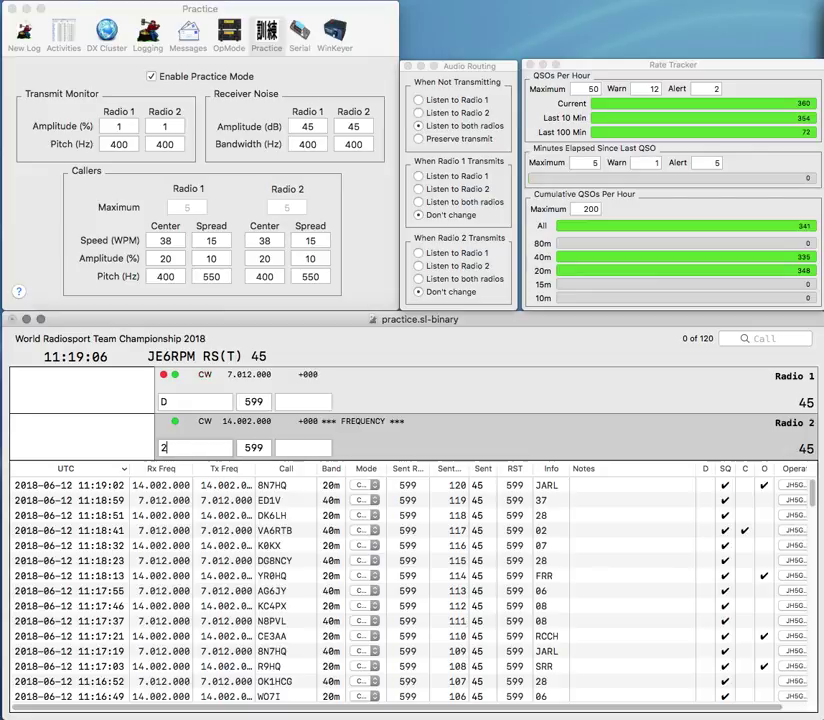
key("Return")
type("N")
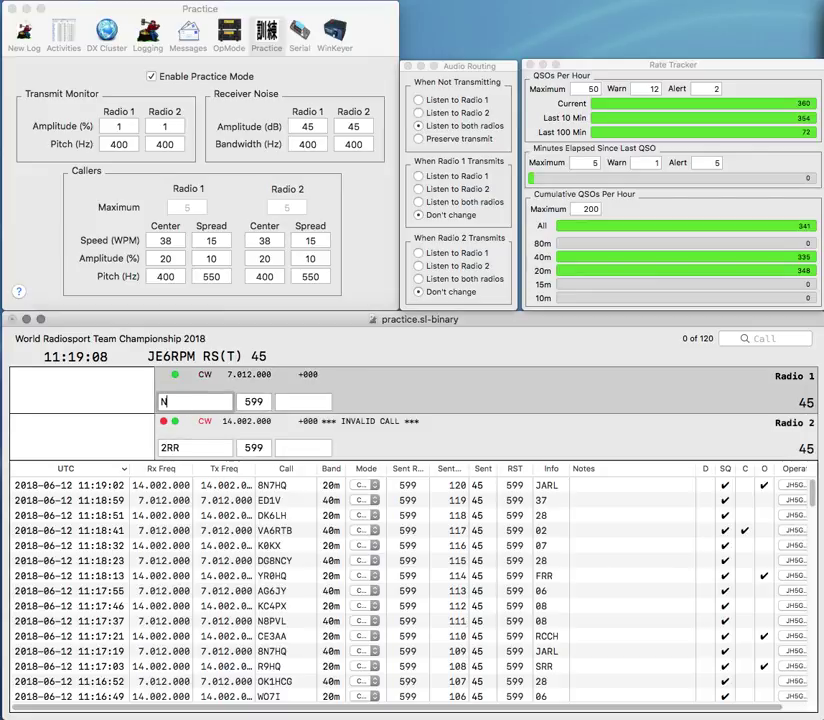
type("2CW")
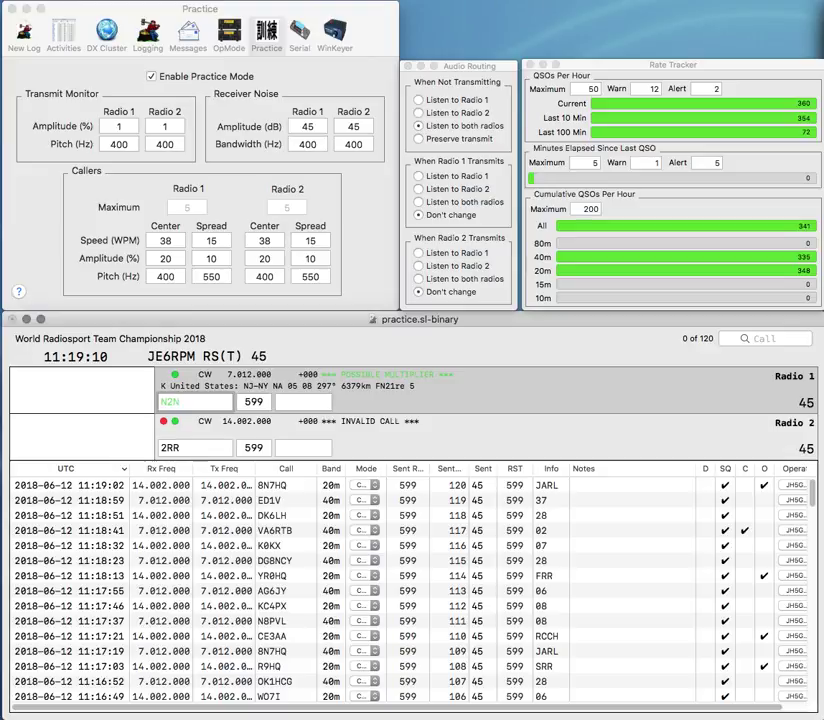
key("Return")
Step: Log N2CW on Radio 1, and complete the Radio 2 call as LA2RR and send its exchange
key("Left")
key("Left")
key("Left")
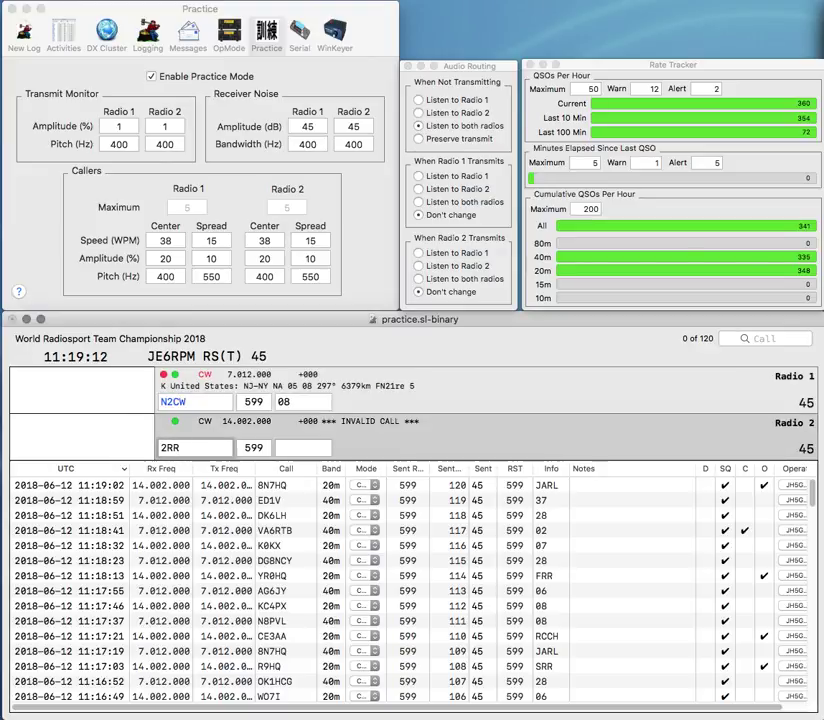
key("backslash")
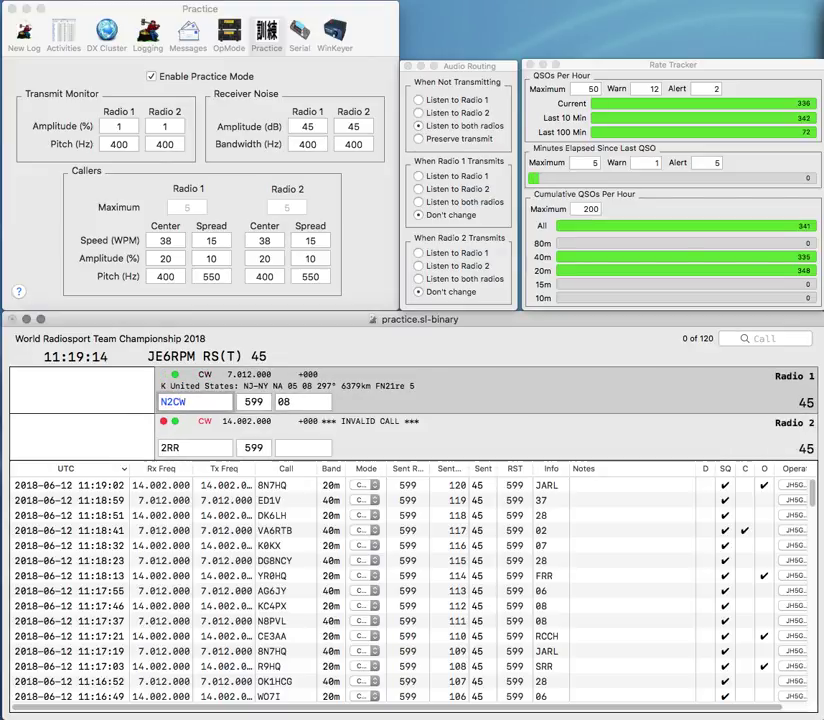
key("Return")
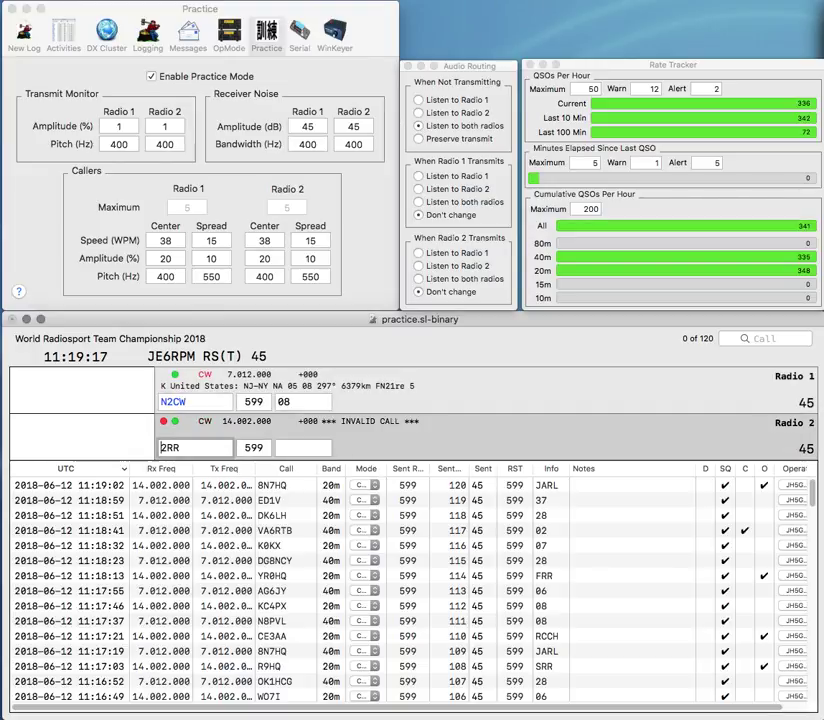
type("LA")
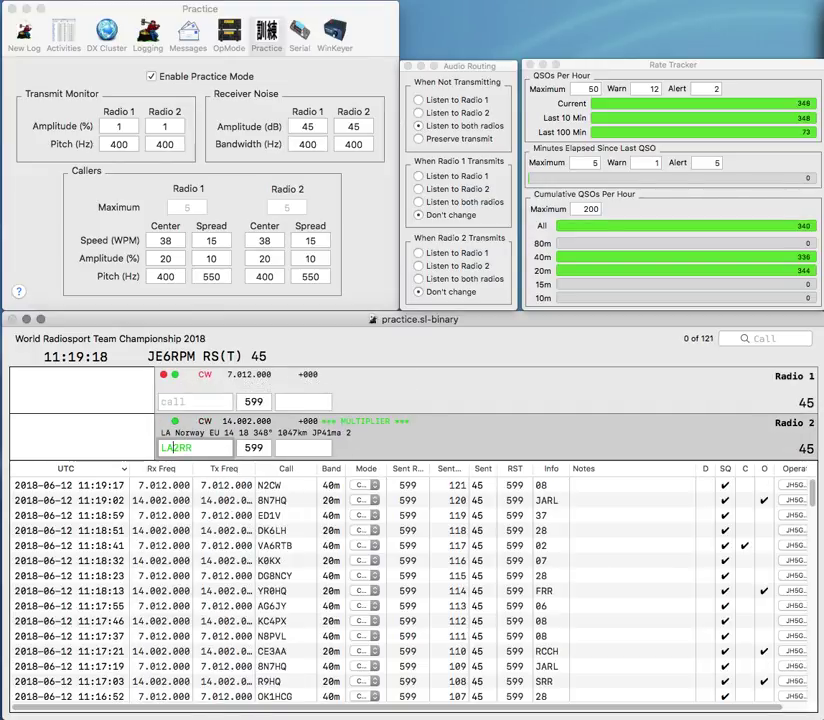
key("Return")
Step: Enter SP5AKP on Radio 1 and send its exchange, and log LA2RR on Radio 2 with the received exchange AC
type("18")
left_click(195, 401)
type("SP5AKP")
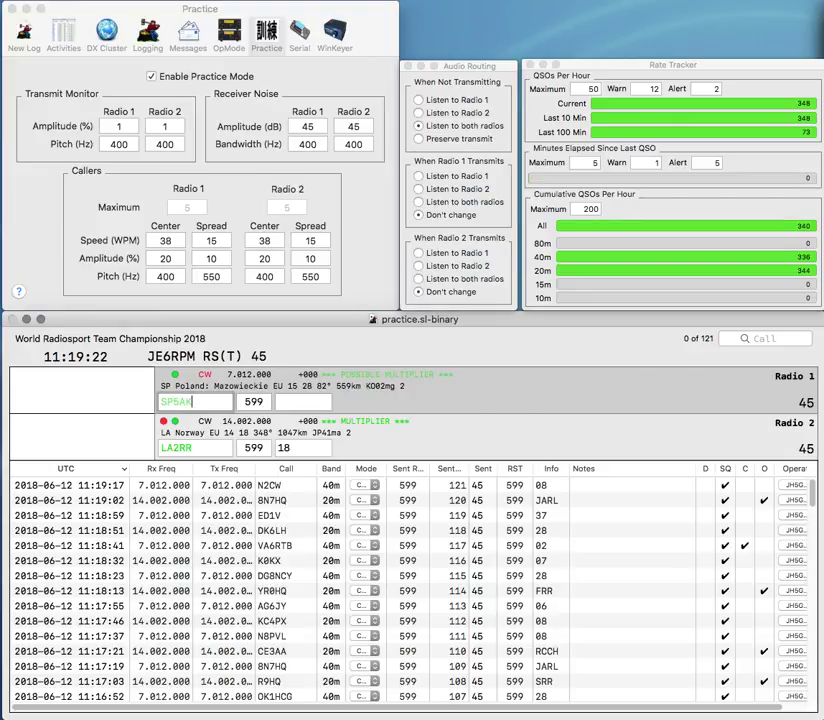
key("Return")
key("Tab")
type("AC")
key("Return")
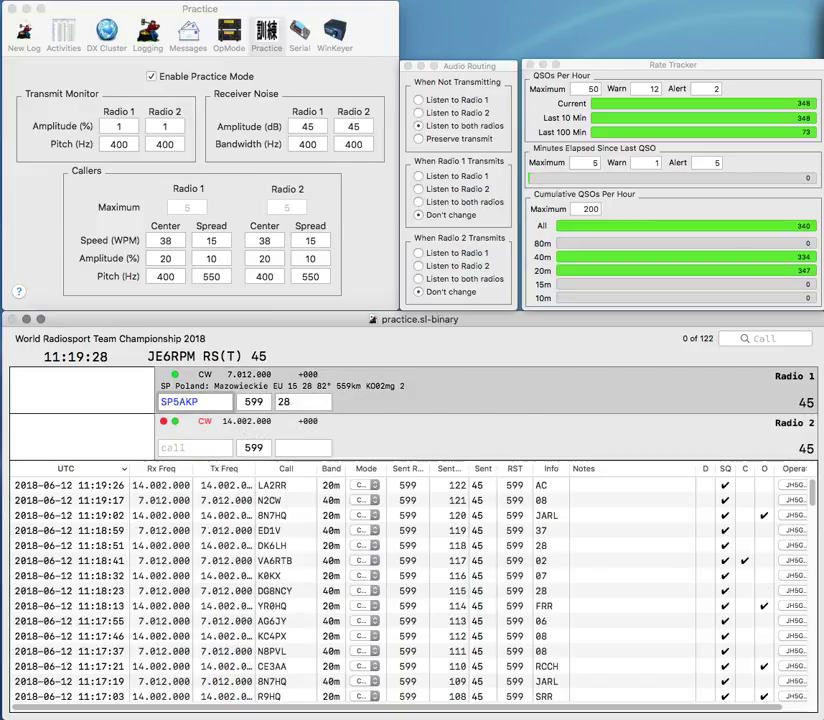
Step: Log SP5AKP on Radio 1, and enter the partial calls K on Radio 2 and 9NF on Radio 1
key("Return")
type("K")
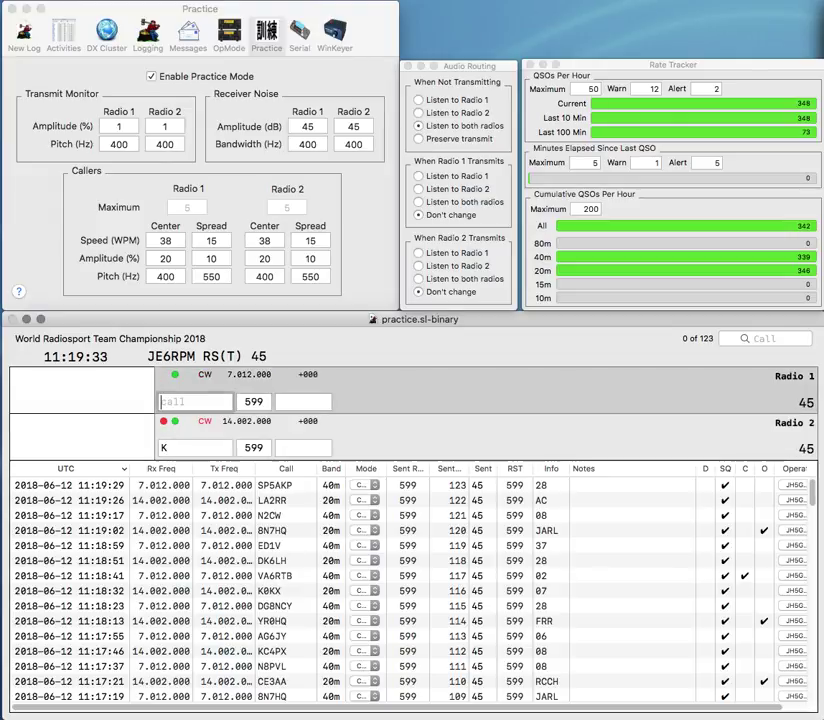
left_click(195, 401)
type("9NF")
key("Return")
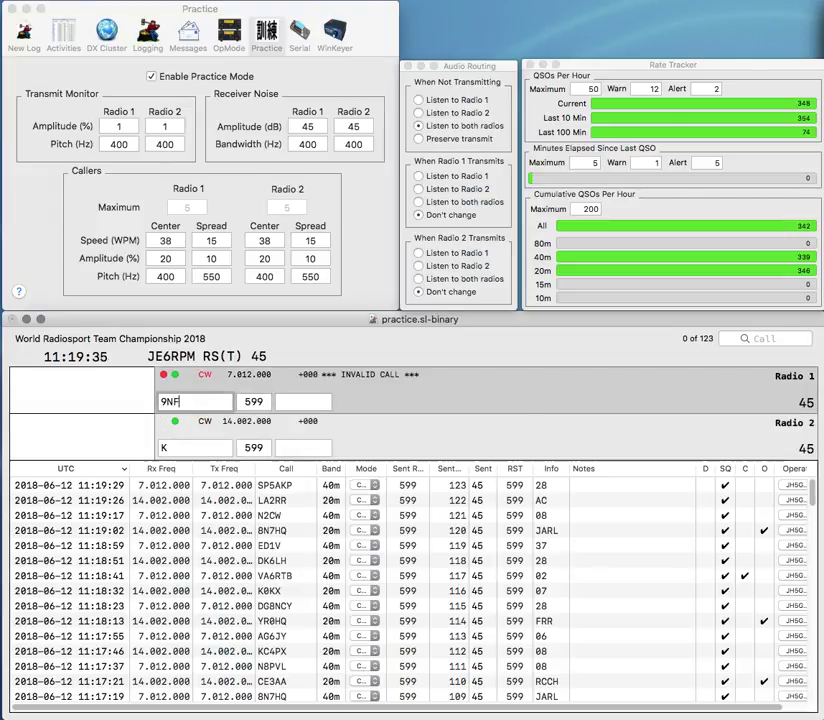
type("6KU")
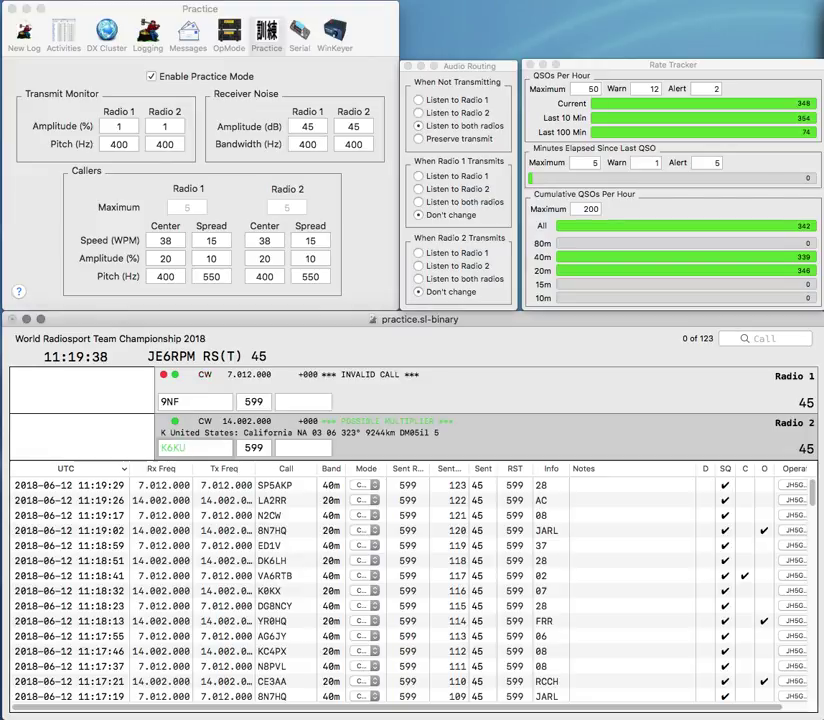
key("Return")
key("Home")
type("AC")
key("Tab")
type("08")
key("Return")
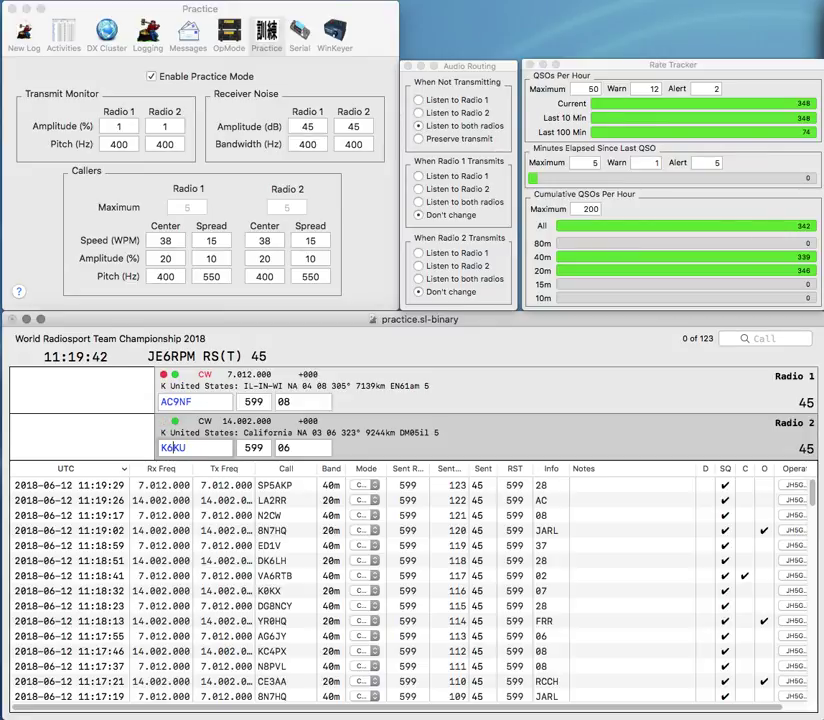
key("BackSpace")
type("B6")
key("Return")
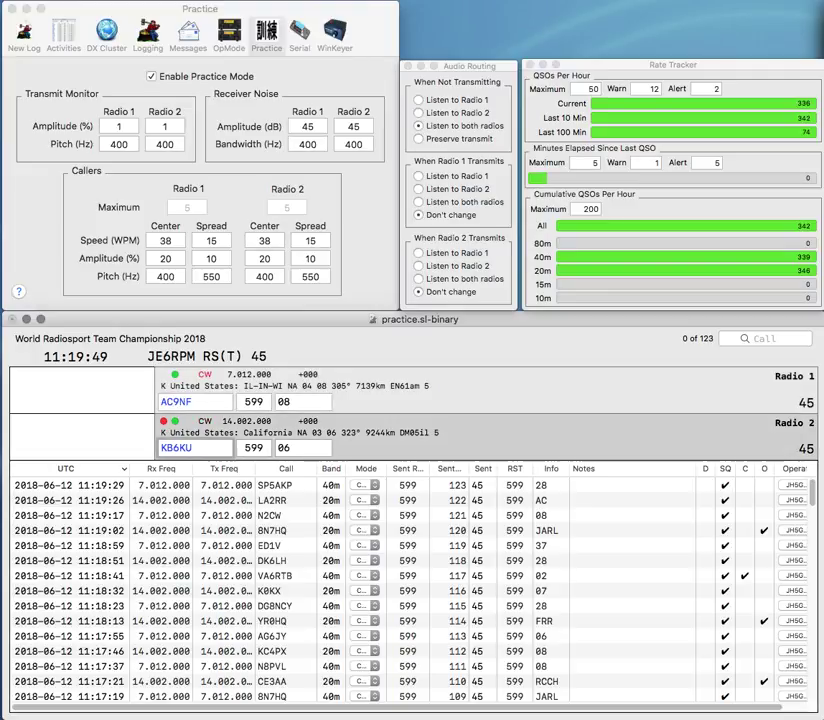
key("Return")
key("Delete")
type("1")
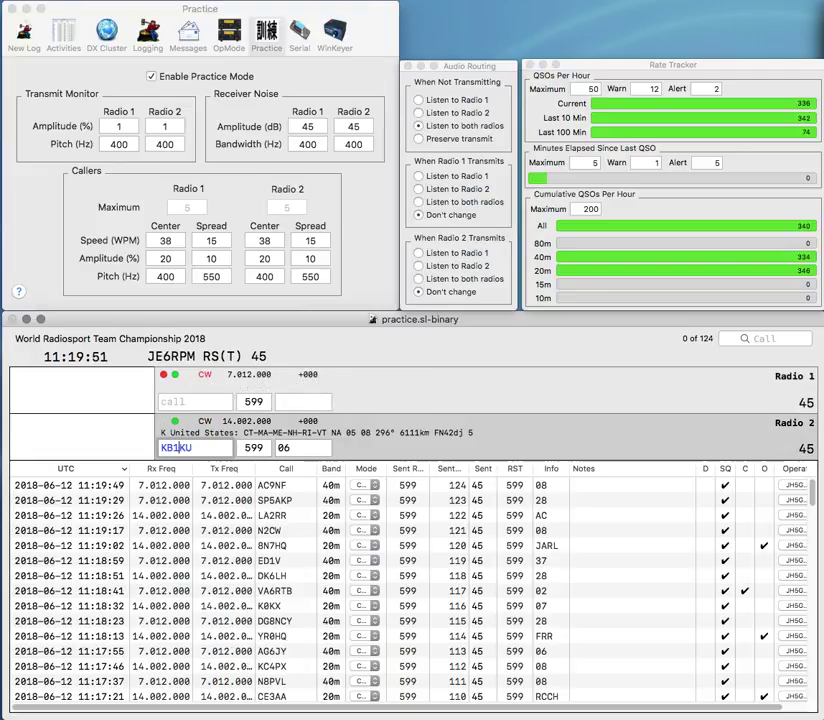
type("K")
key("Return")
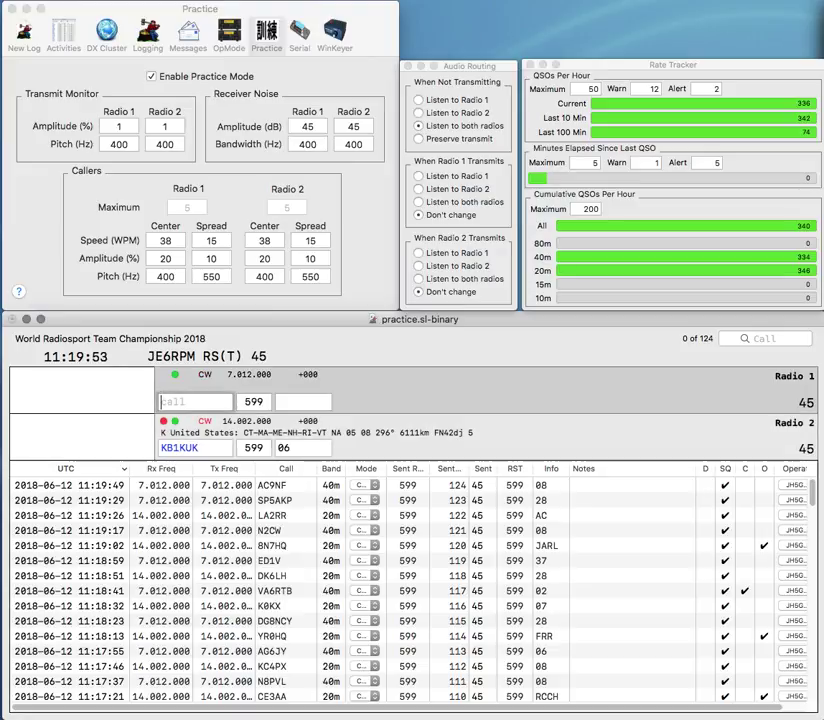
type("KVI")
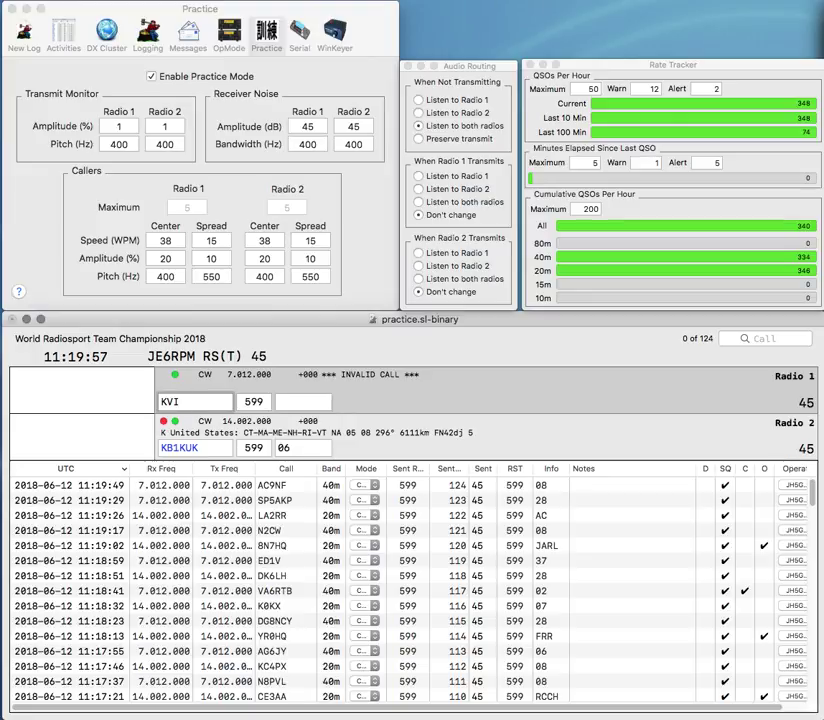
key("BackSpace")
key("BackSpace")
type("I")
key("Return")
key("Tab")
type("8")
key("Return")
type("V")
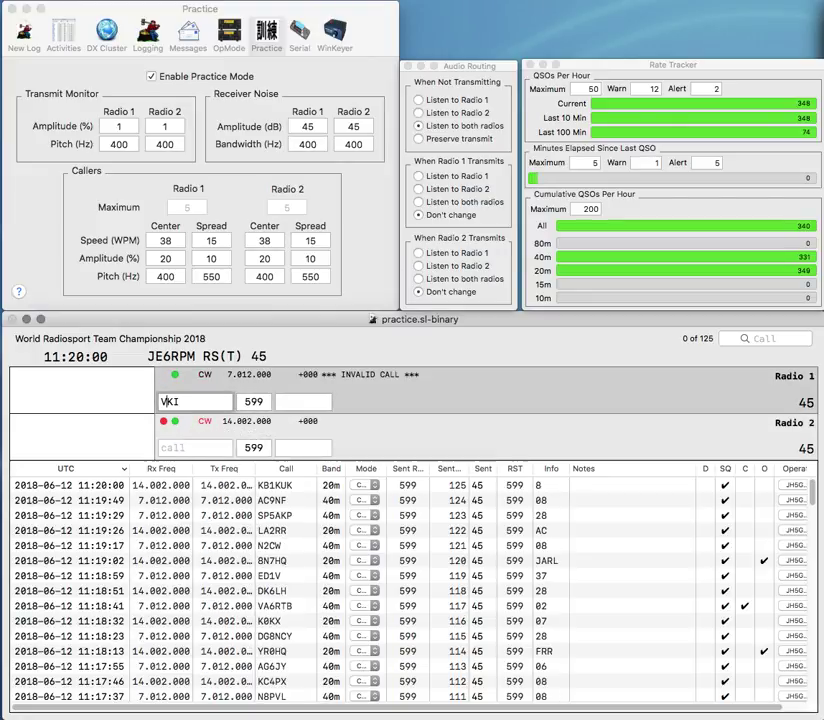
type("K3")
key("Return")
type("R3")
key("Tab")
type("G")
key("Return")
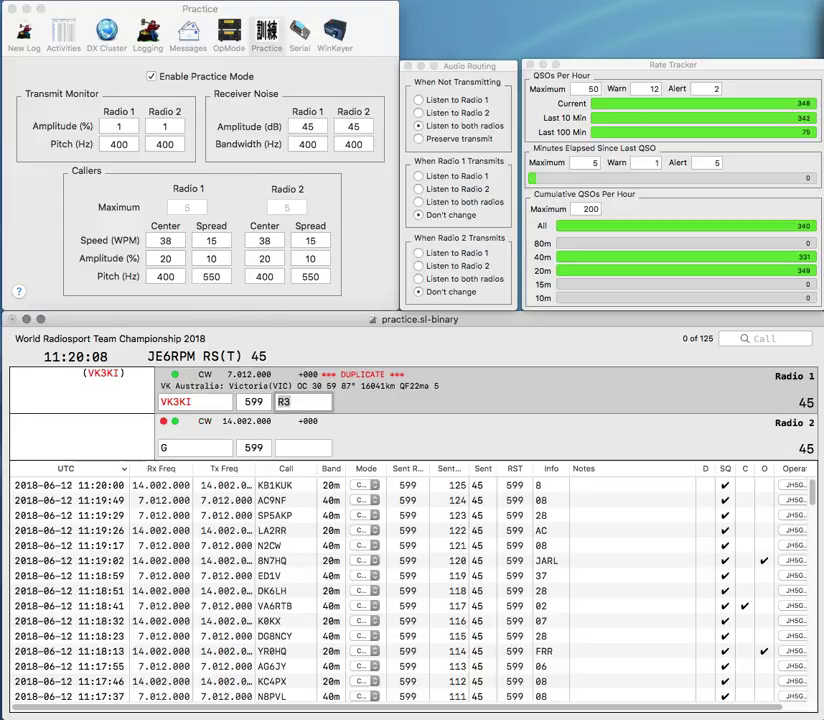
key("Return")
Step: Clear the partial call on Radio 2 and re-enter it as GJ
type("LJ")
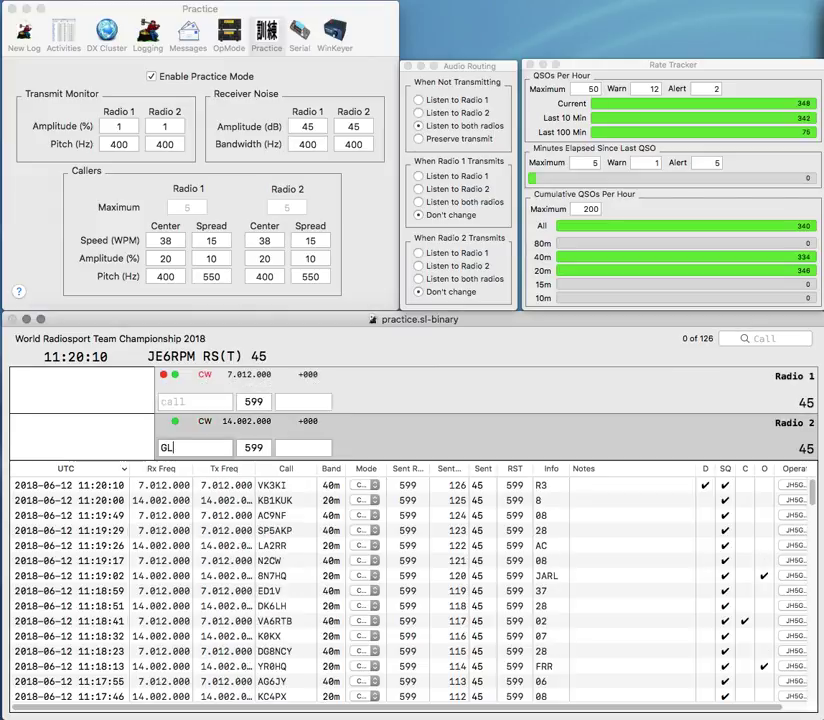
key("F1")
key("BackSpace")
key("BackSpace")
key("BackSpace")
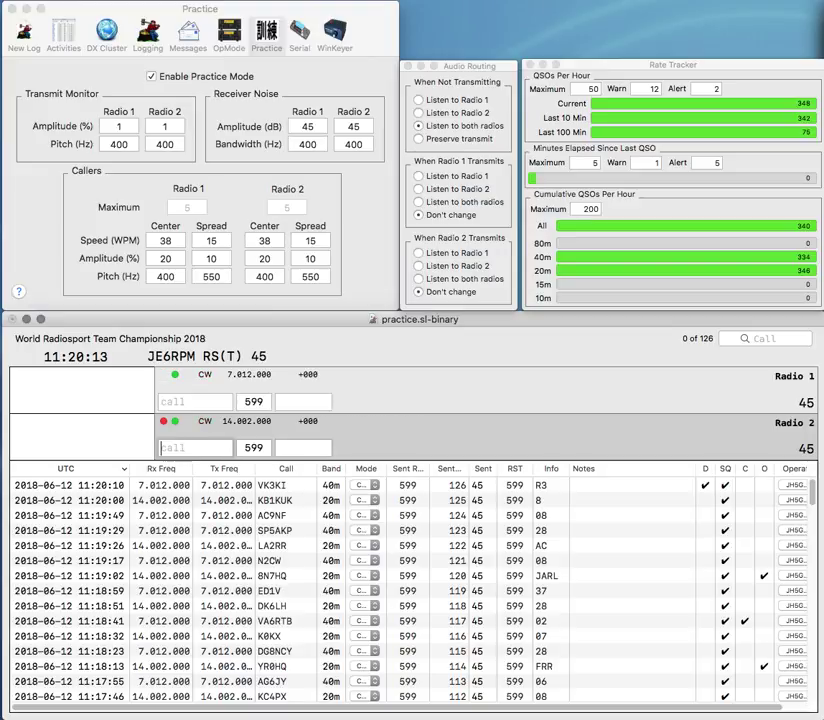
type("G")
type("1")
type("J")
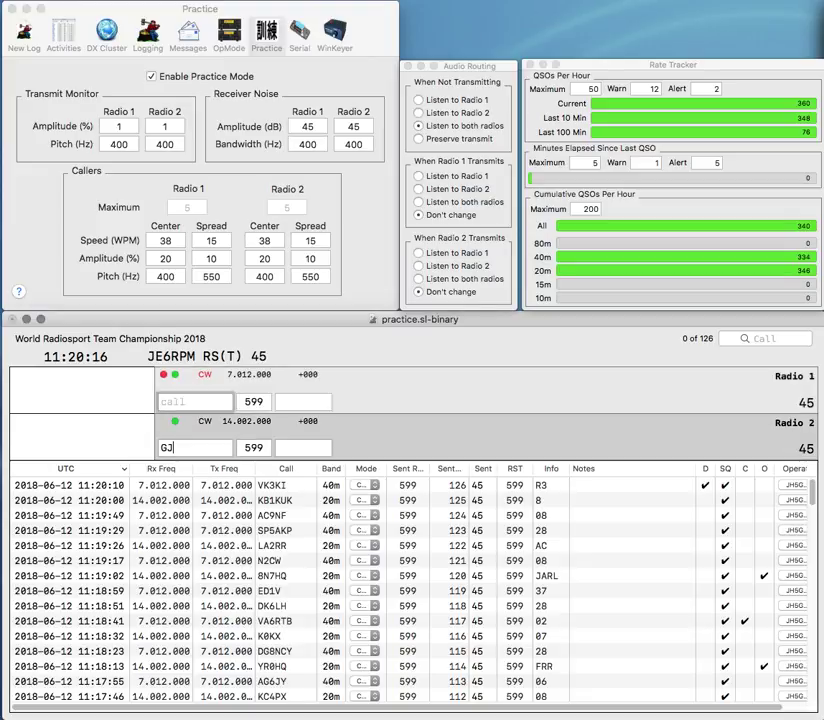
Step: Enter the partial call L on Radio 1 and send it
left_click(195, 401)
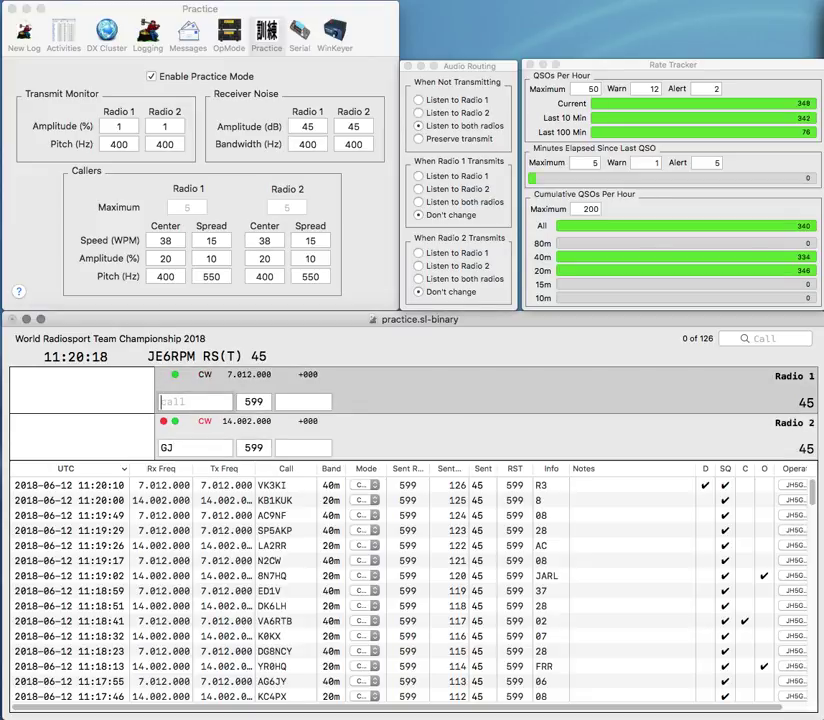
type("C")
key("BackSpace")
type("L")
key("Return")
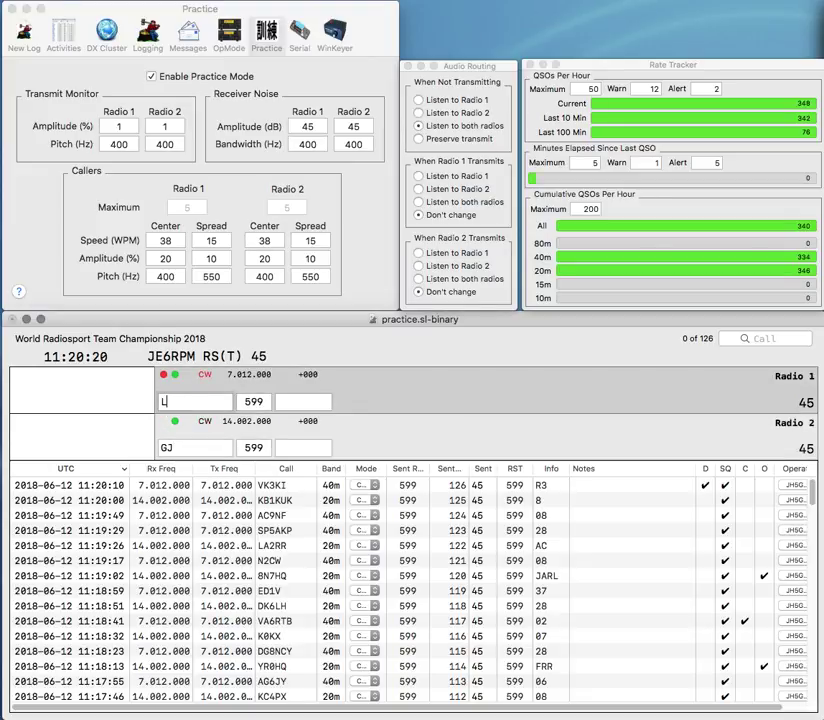
left_click(195, 448)
type("7LJJ")
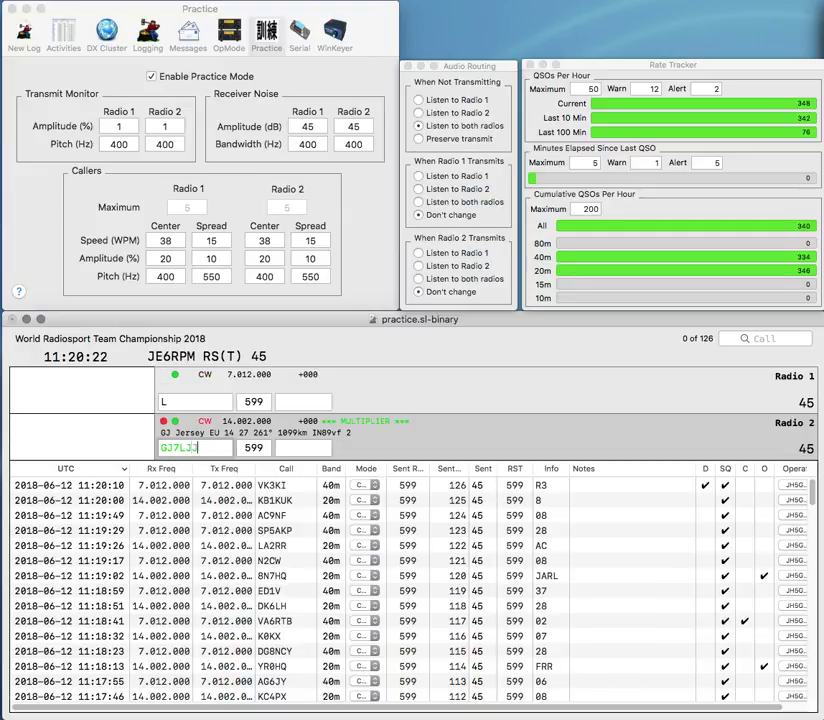
key("Return")
type("DC")
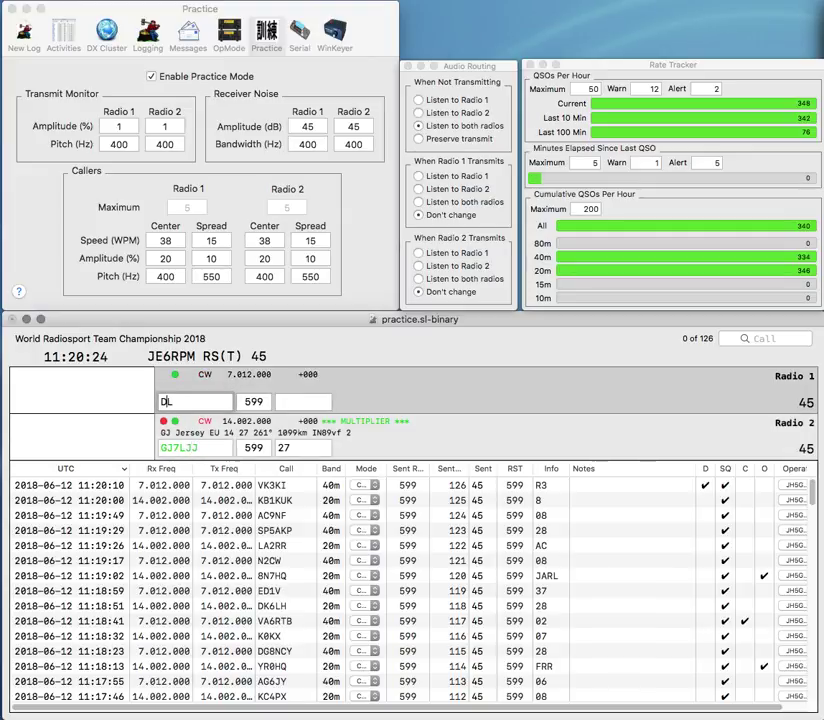
key("Return")
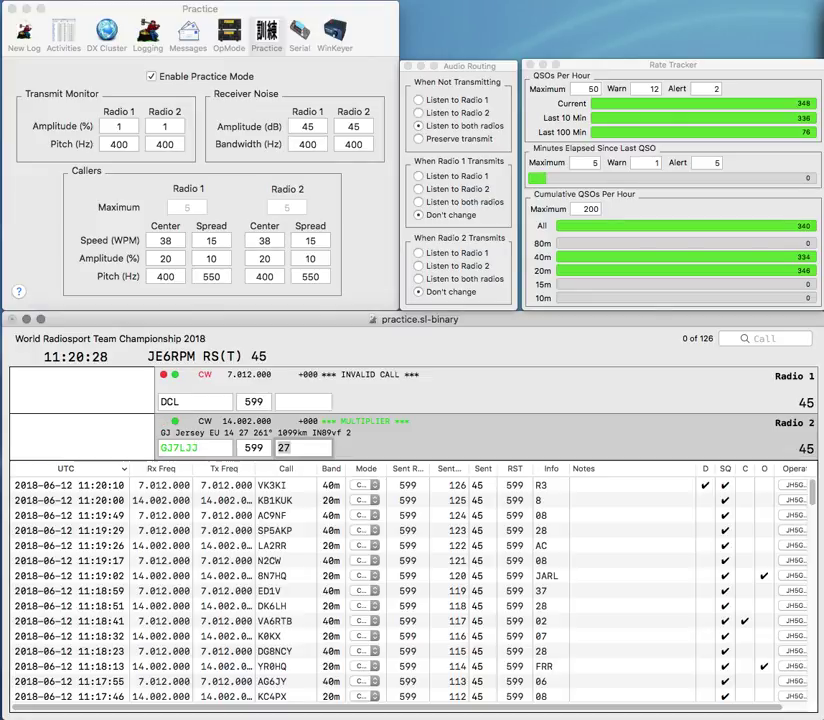
Step: Log GJ7LJJ on Radio 2, and complete the Radio 1 call as EA5DCL and send its exchange
key("Return")
type("EA5")
key("Return")
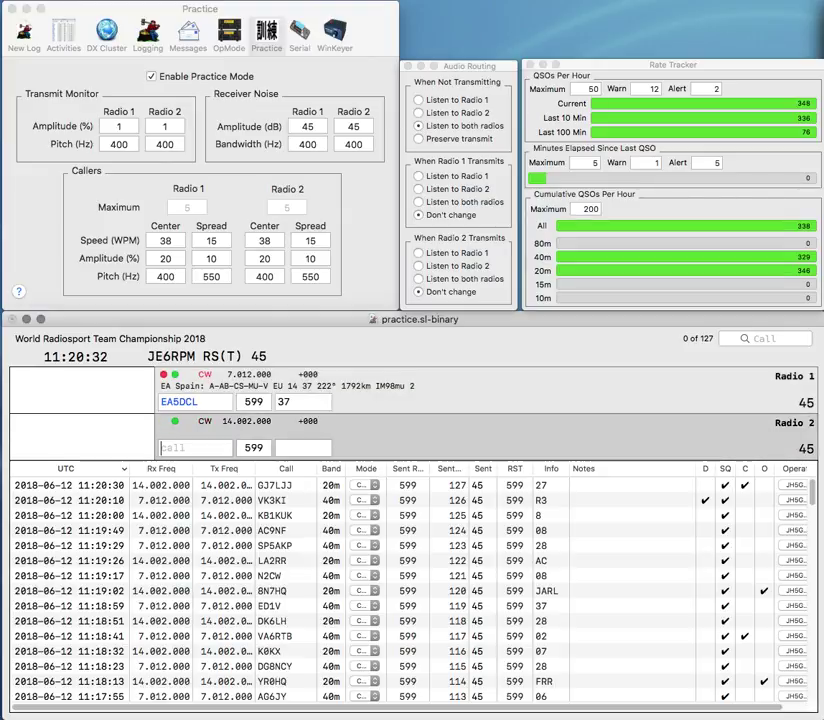
type("W4YN")
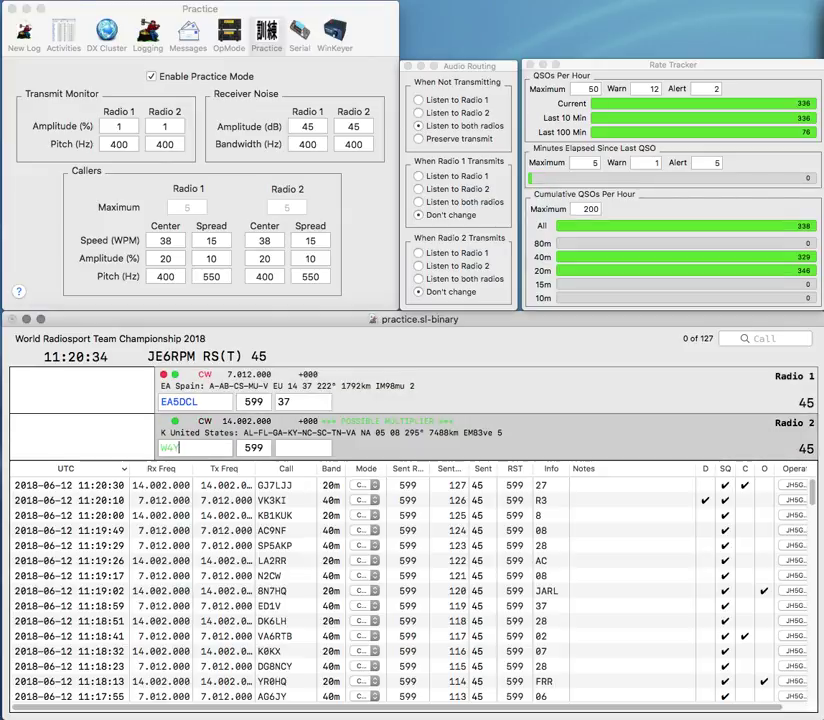
key("Return")
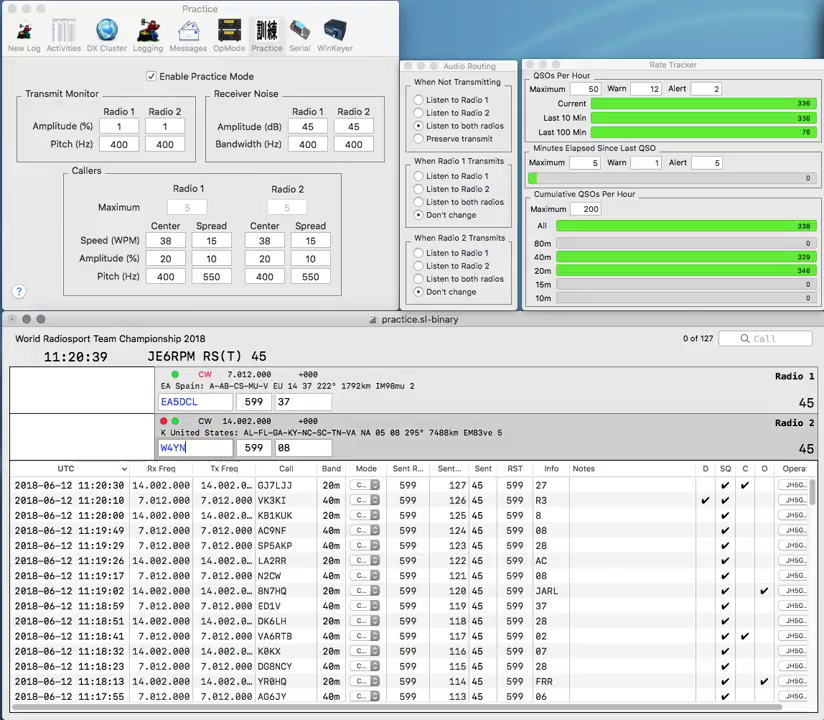
key("Return")
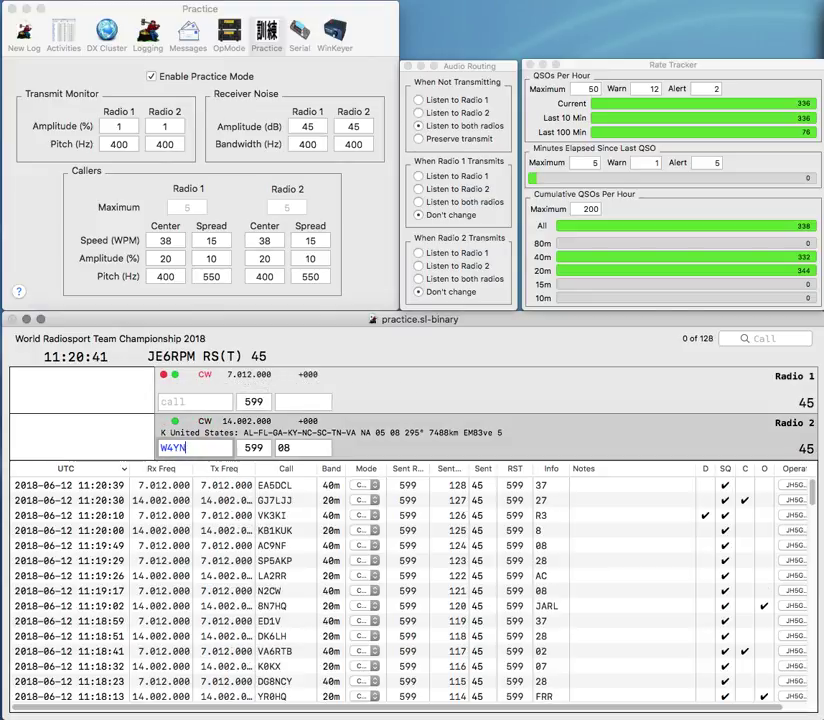
key("Return")
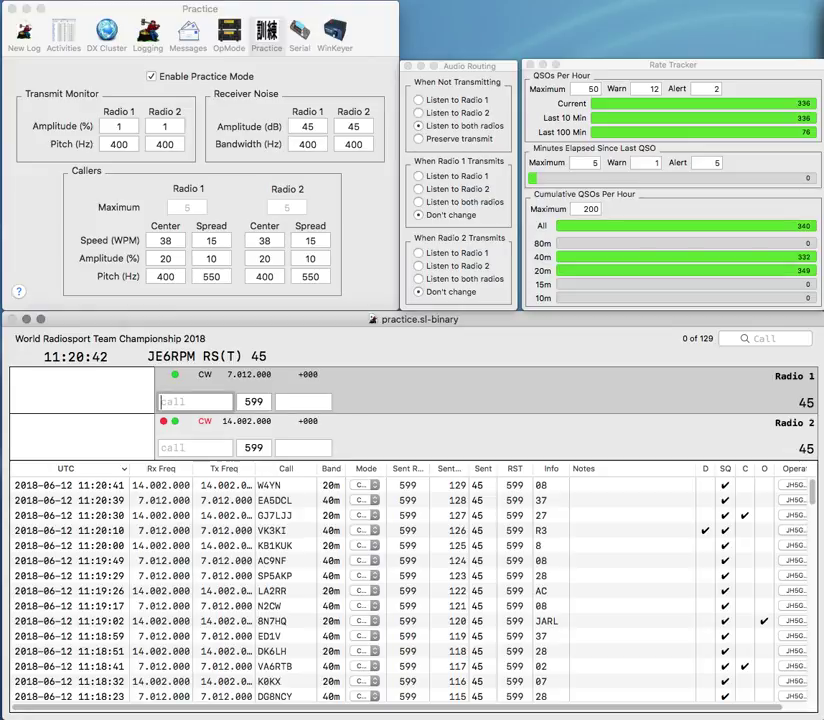
type("V")
key("Return")
type("VE3ZS")
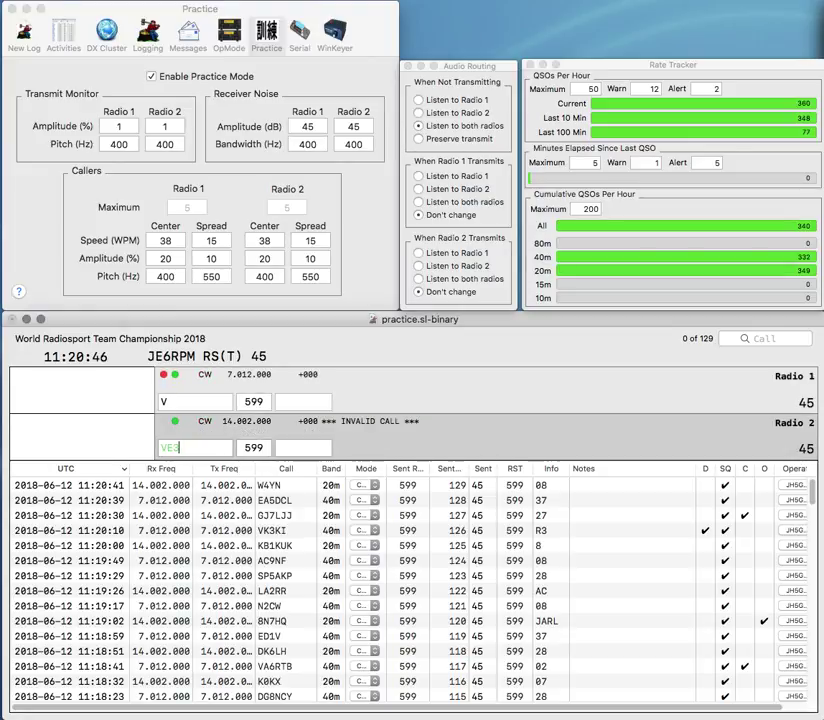
key("Return")
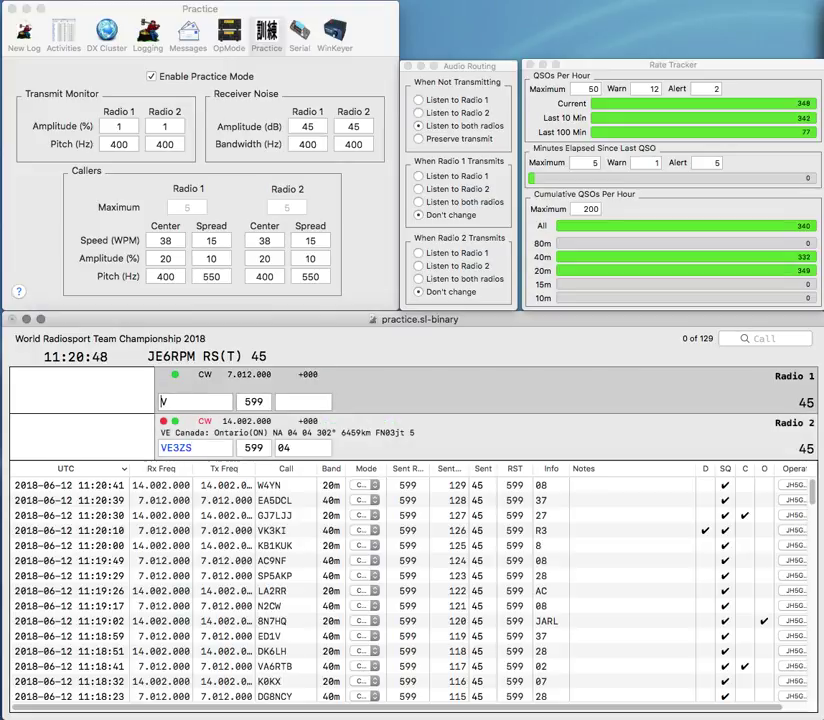
type("N")
key("Return")
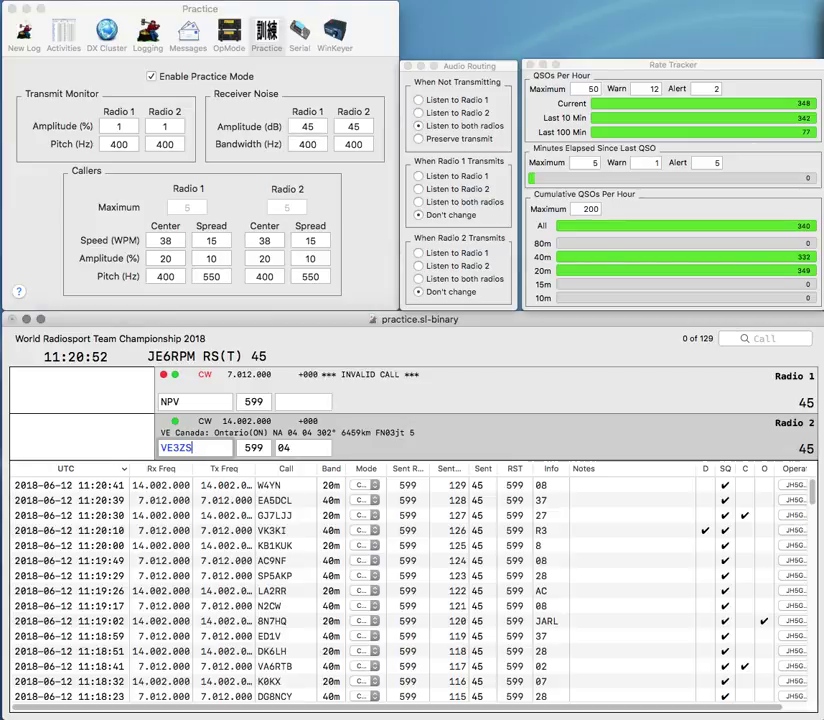
type("I")
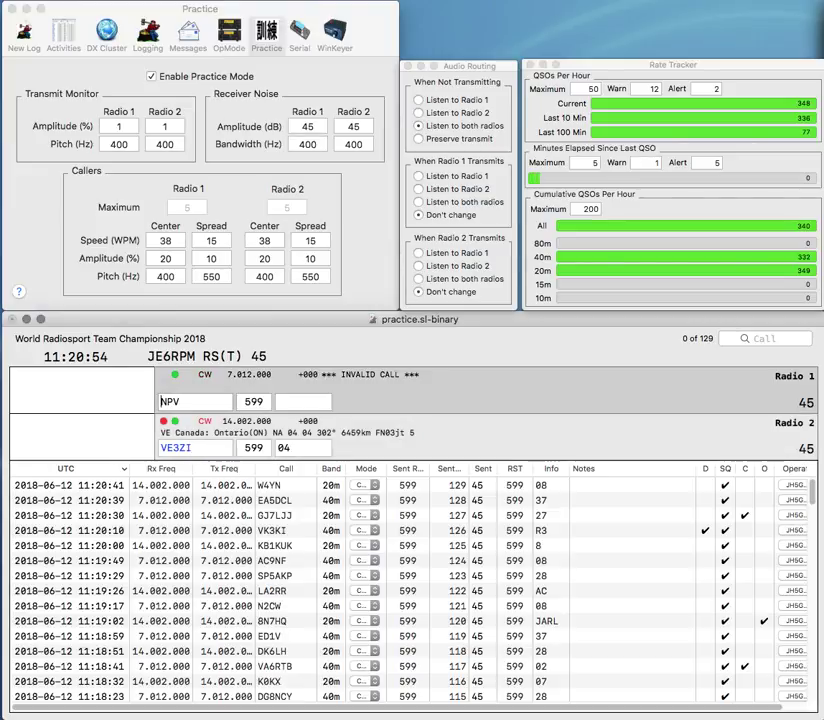
key("Return")
type("3")
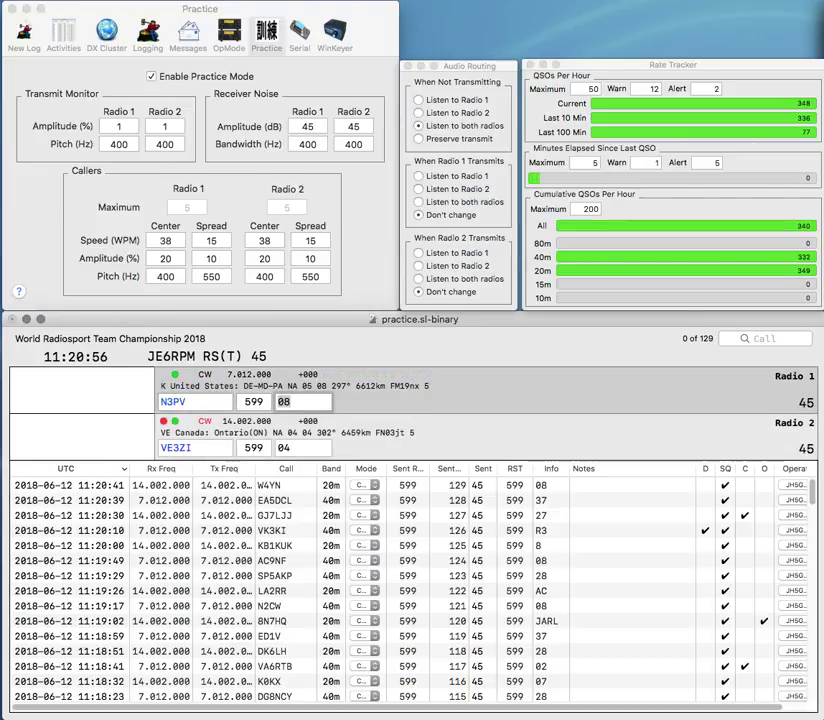
key("Return")
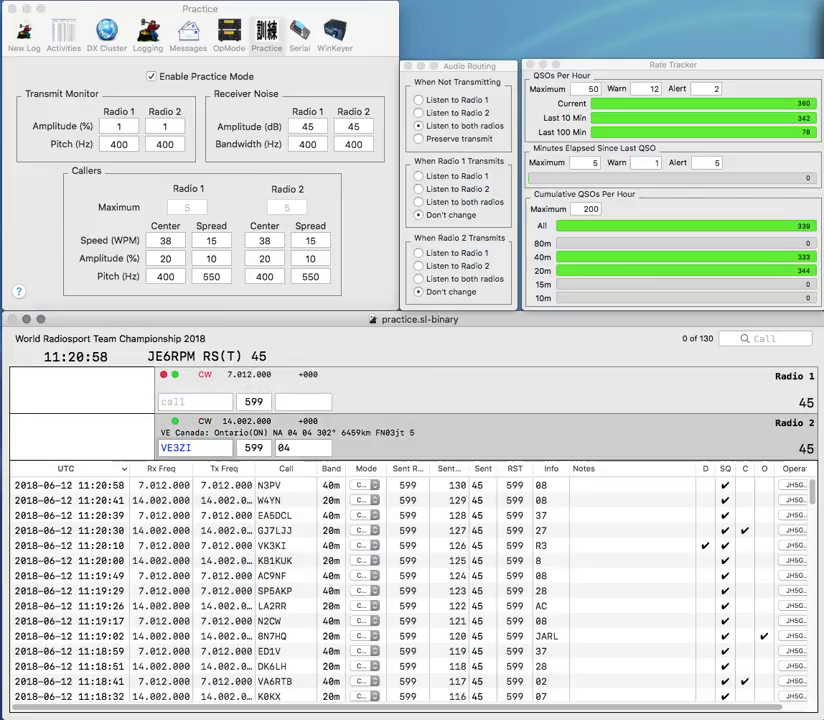
key("Return")
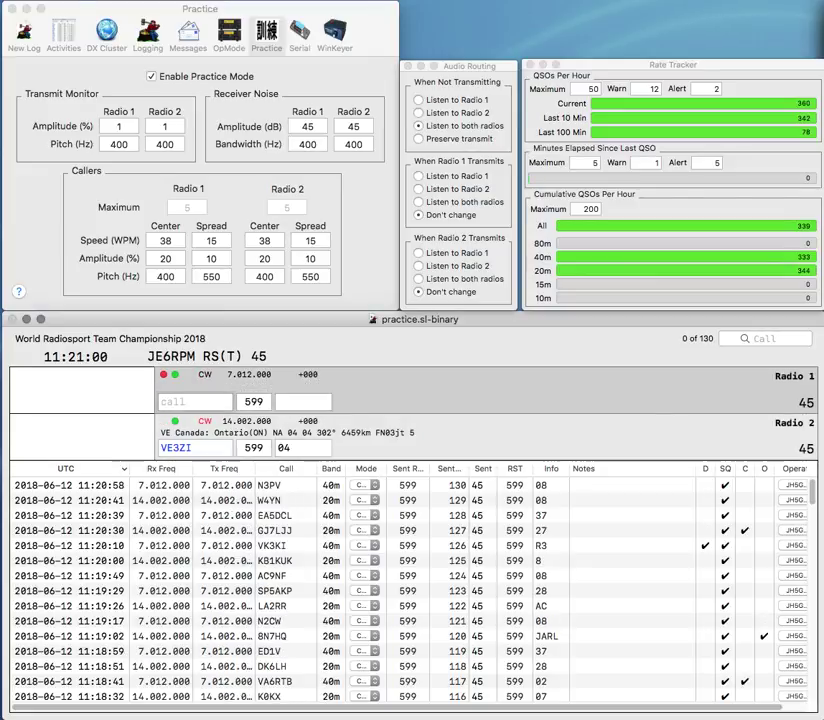
key("Return")
type("EF")
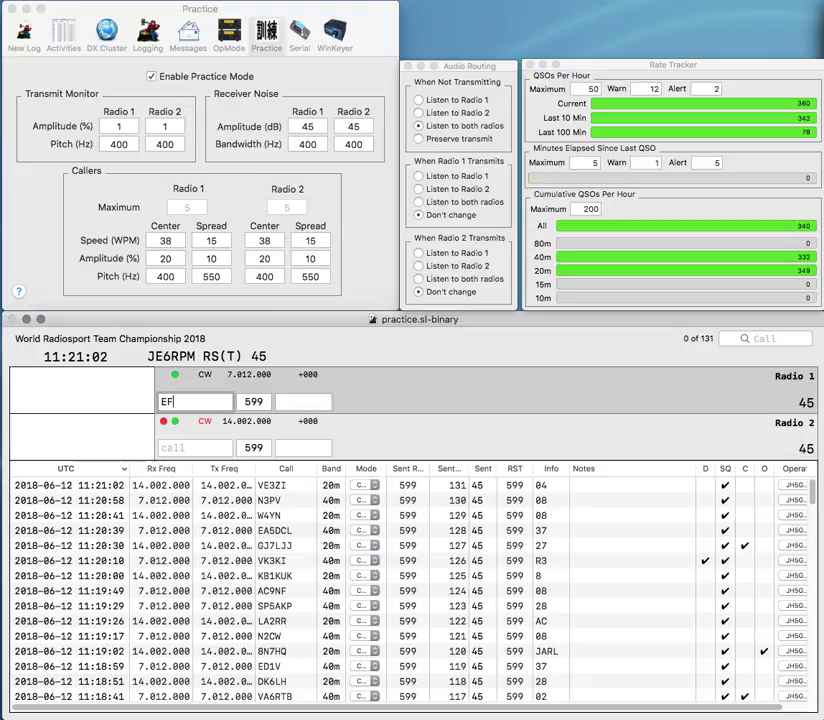
type("8R")
key("Return")
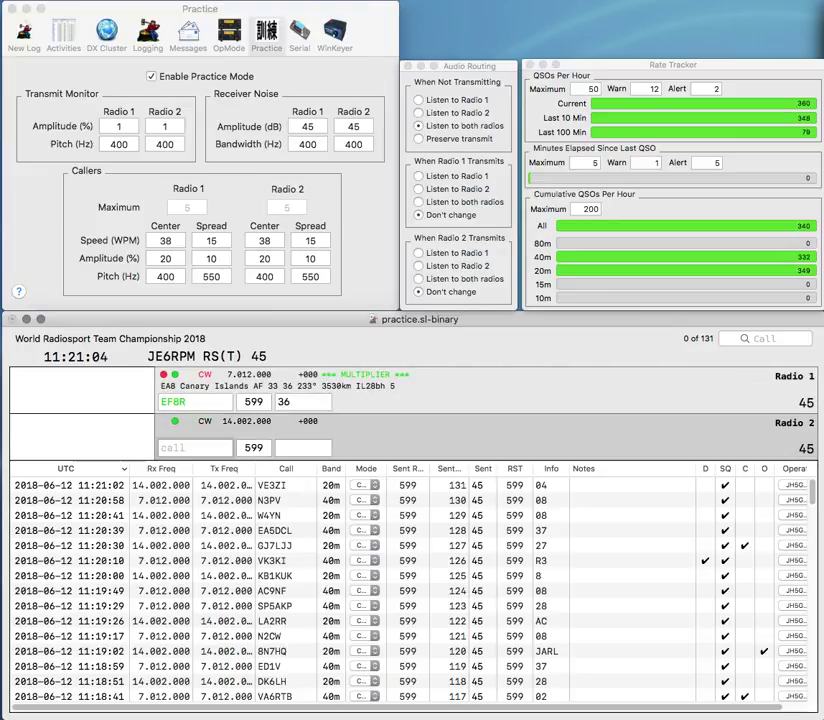
type("K8GVK")
key("Return")
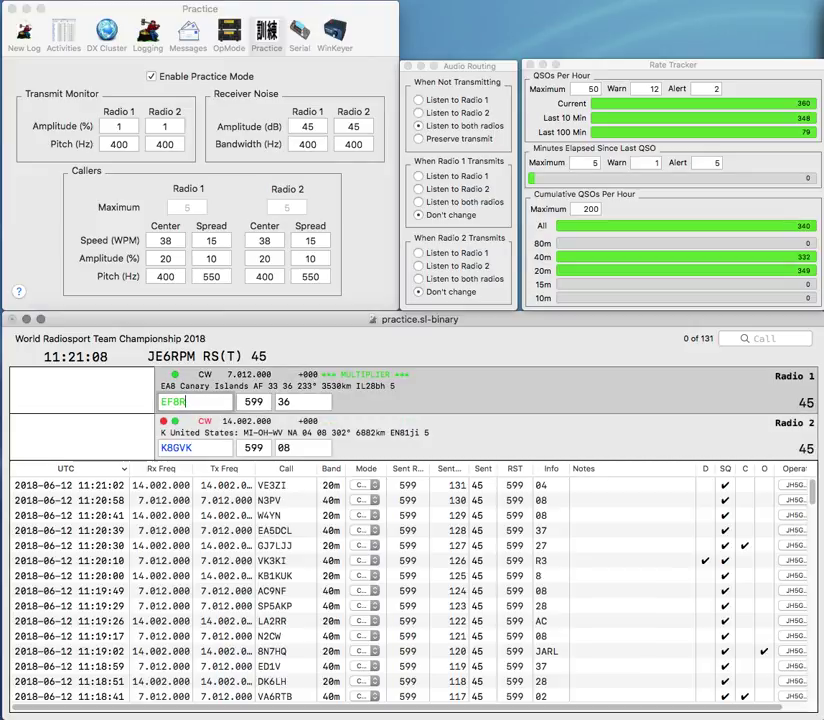
key("Return")
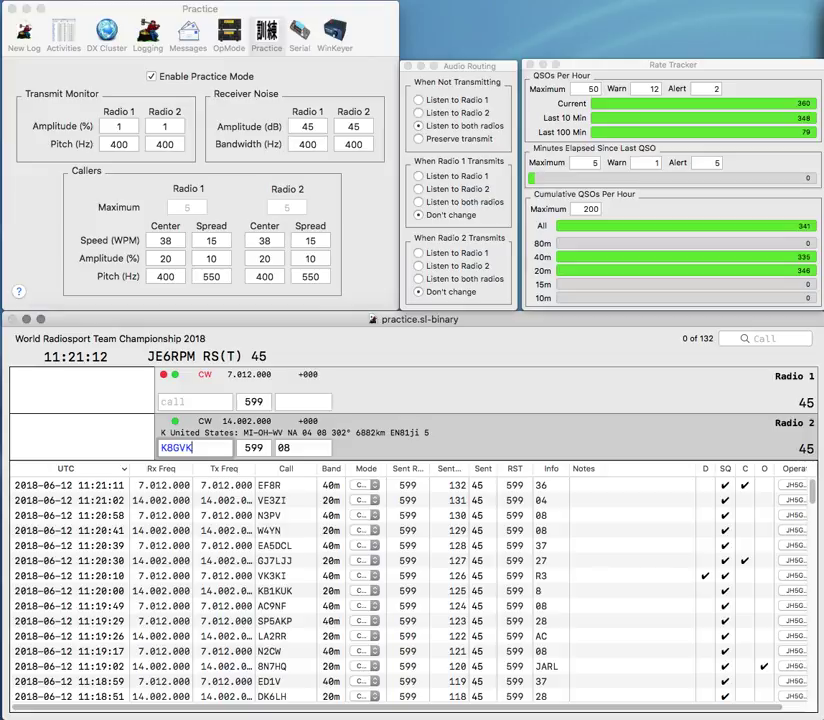
key("Return")
Step: Enter PG1KKZ on Radio 1 and send its exchange, and enter the partial call GLO on Radio 2 and send it
type("PG1KK")
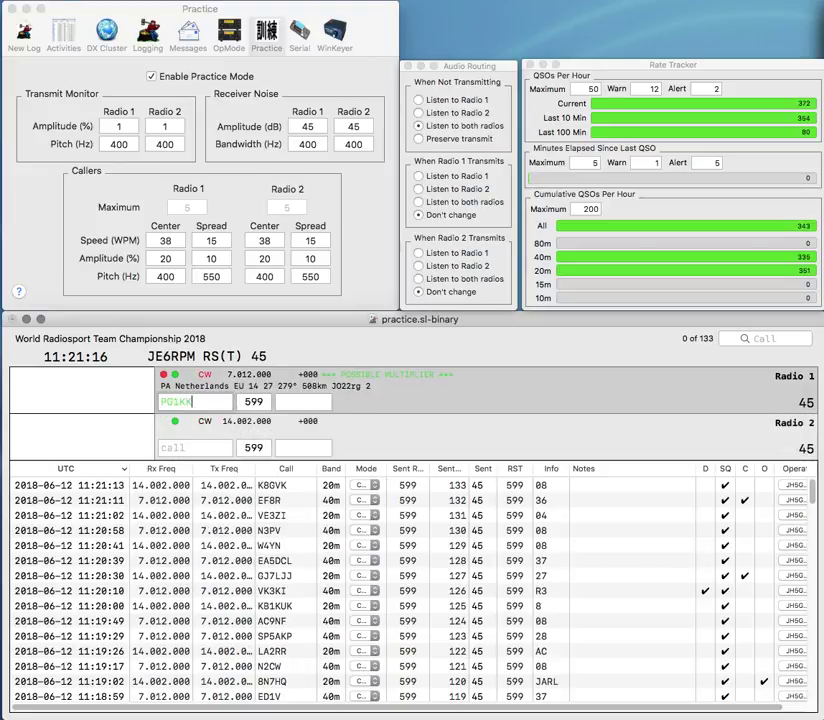
type("Z")
key("Return")
type("GLO")
key("BackSpace")
type("LO")
key("Return")
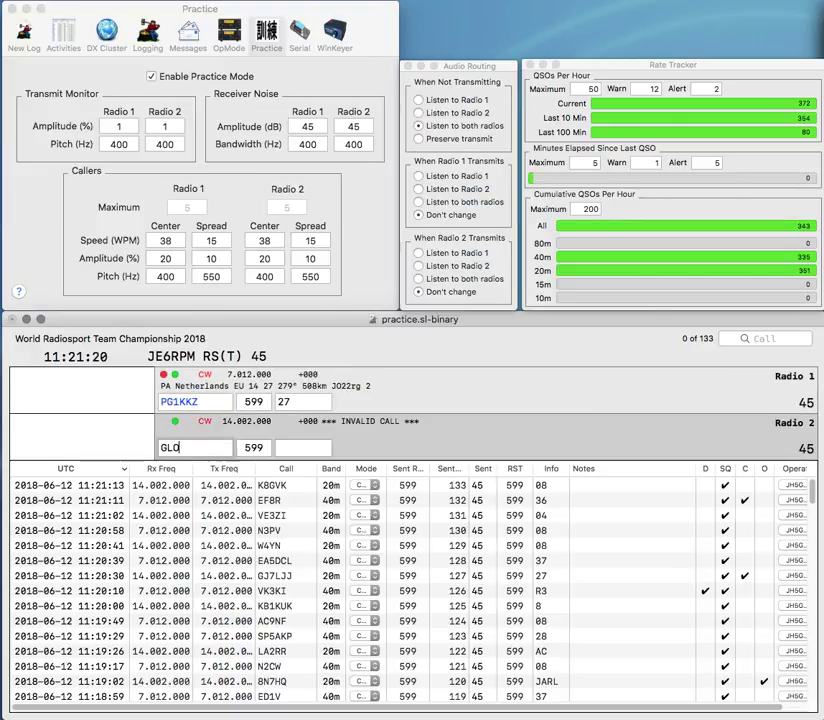
key("Tab")
key("Tab")
key("Return")
key("Tab")
key("Return")
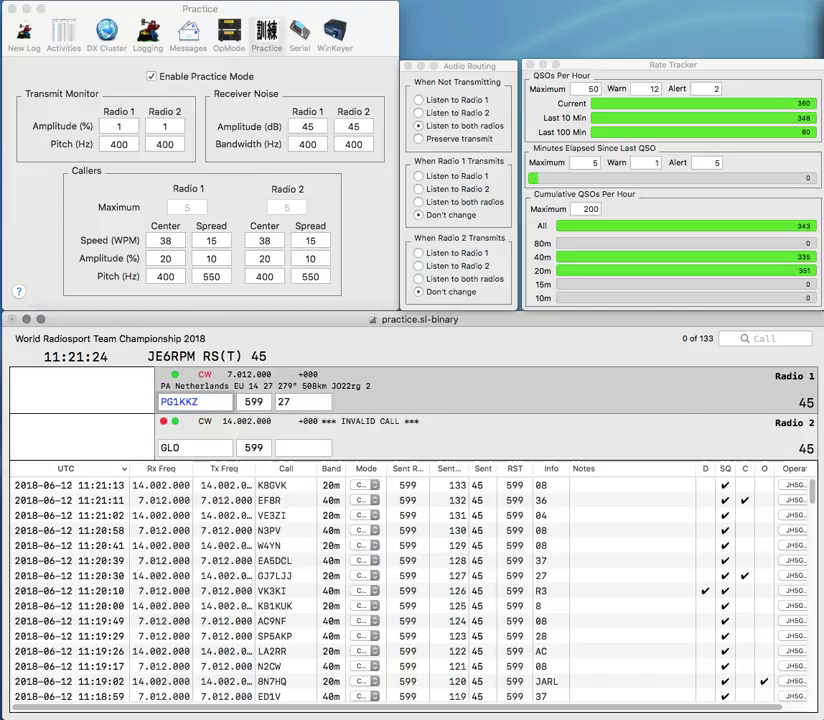
key("Tab")
key("Left")
key("Left")
key("Left")
type("DL1")
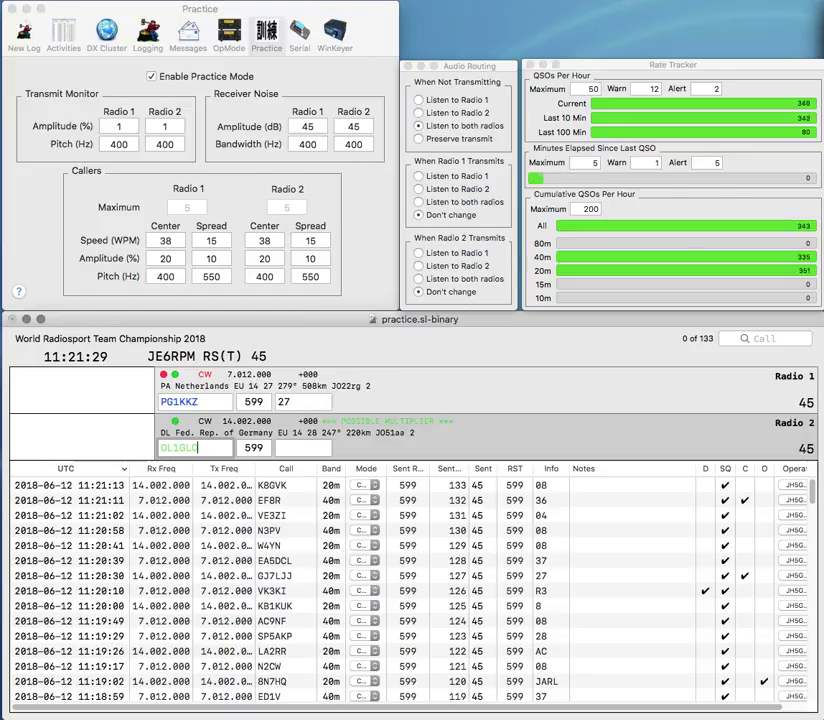
key("space")
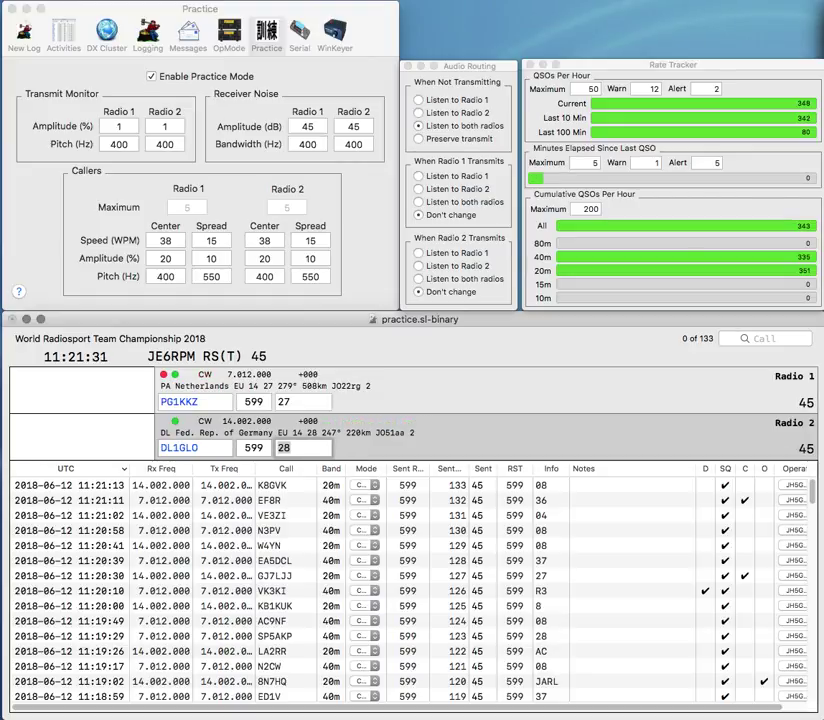
key("Return")
key("Delete")
key("Delete")
type("K")
key("BackSpace")
type("LZ")
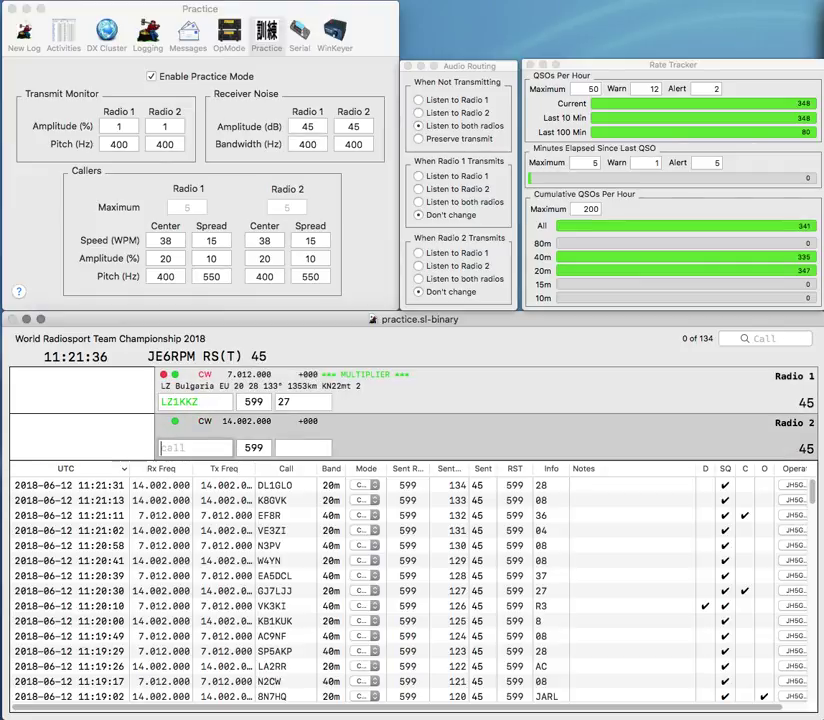
type("Y")
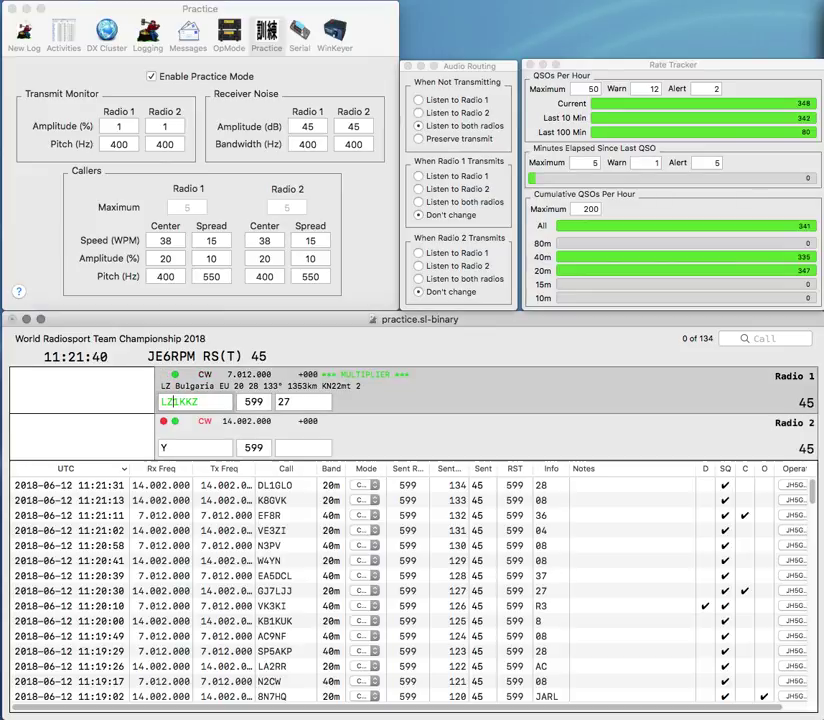
key("Tab")
type("28")
key("Return")
type("H")
key("Return")
key("grave")
key("grave")
type("YS0")
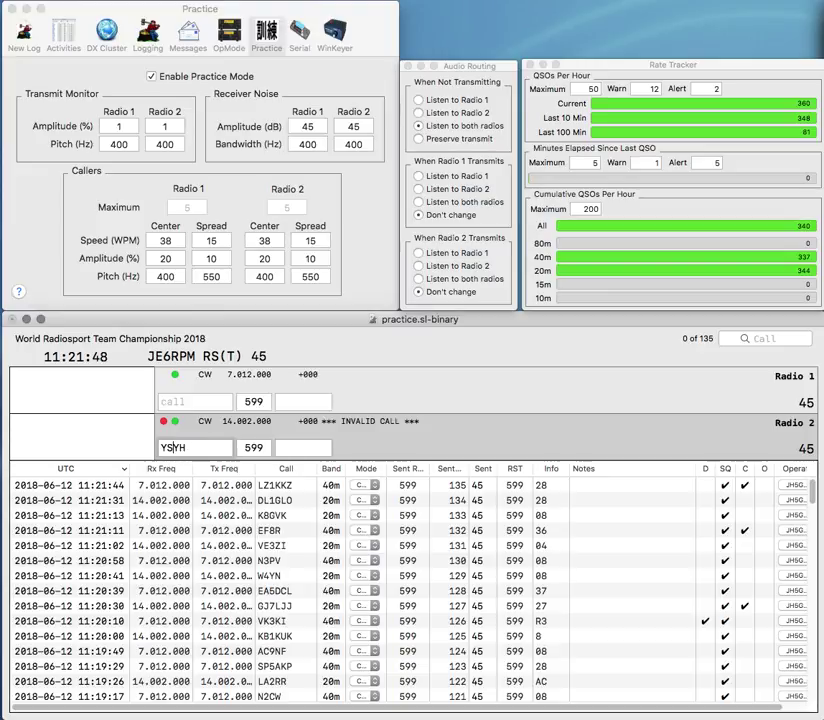
key("Return")
key("grave")
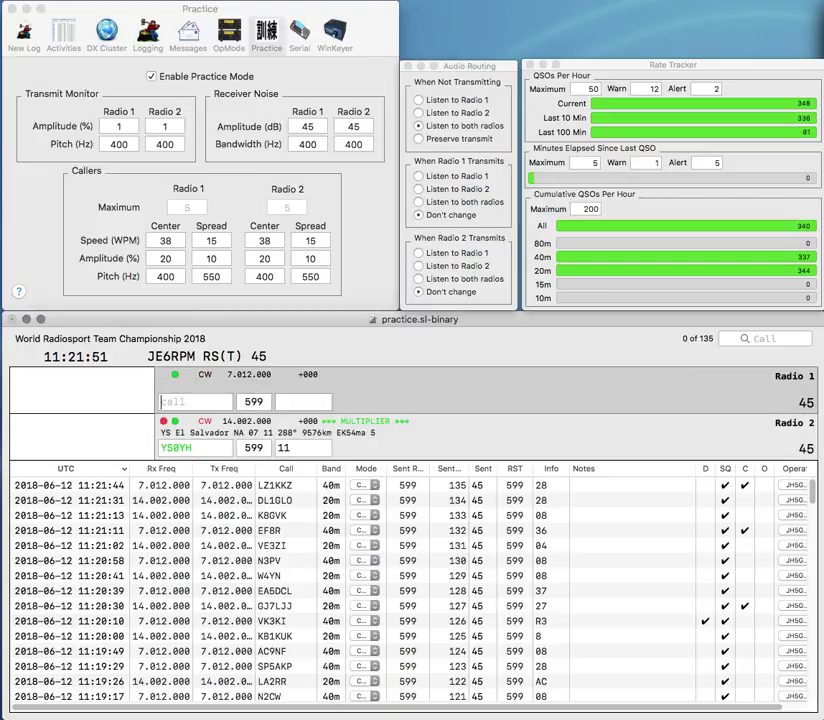
Step: Enter PJ2HQ on Radio 1, starting from the partial call PJ, and send its exchange, and correct the Radio 2 call to YS0YS
type("PJ")
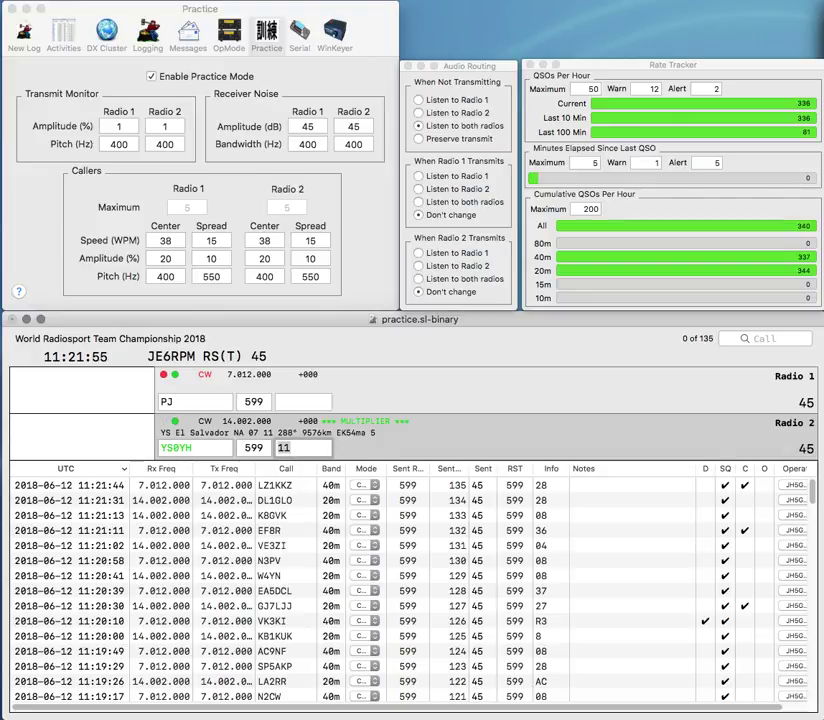
key("space")
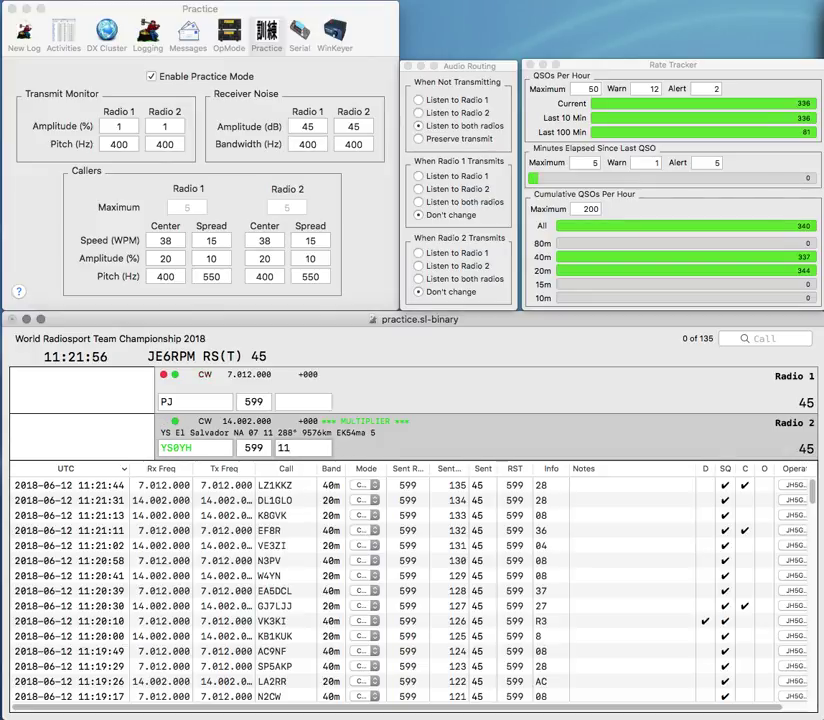
type("S")
key("Return")
type("2HQ")
key("Return")
Step: Set the received exchange on Radio 2 to CRAS and log YS0YS
key("BackSpace")
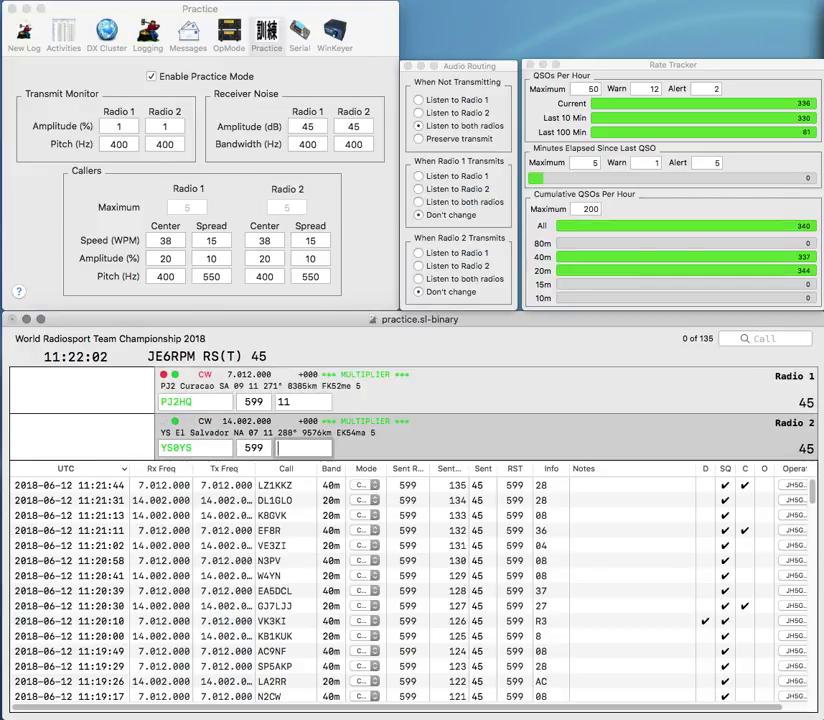
type("CRAS")
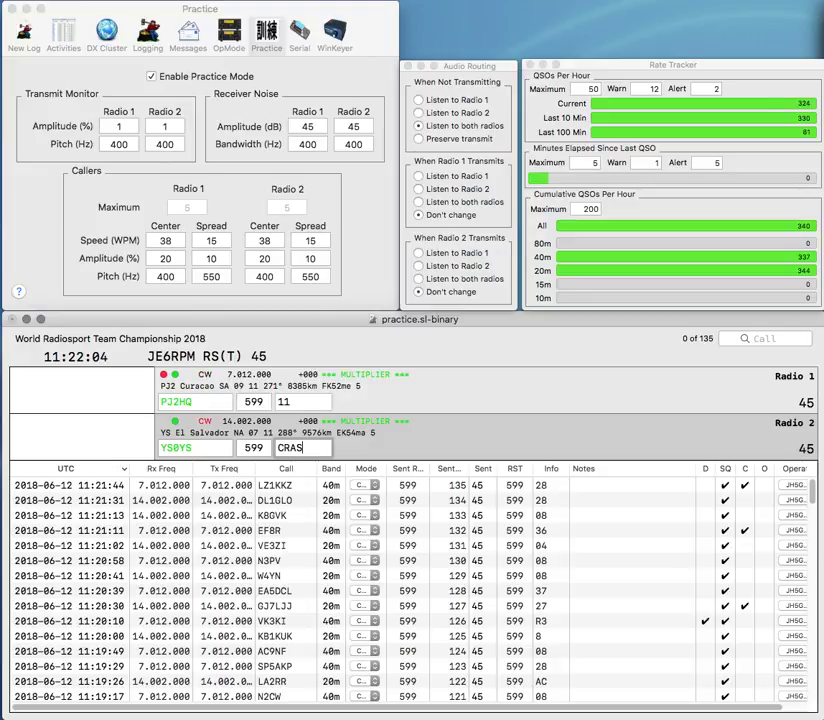
key("Return")
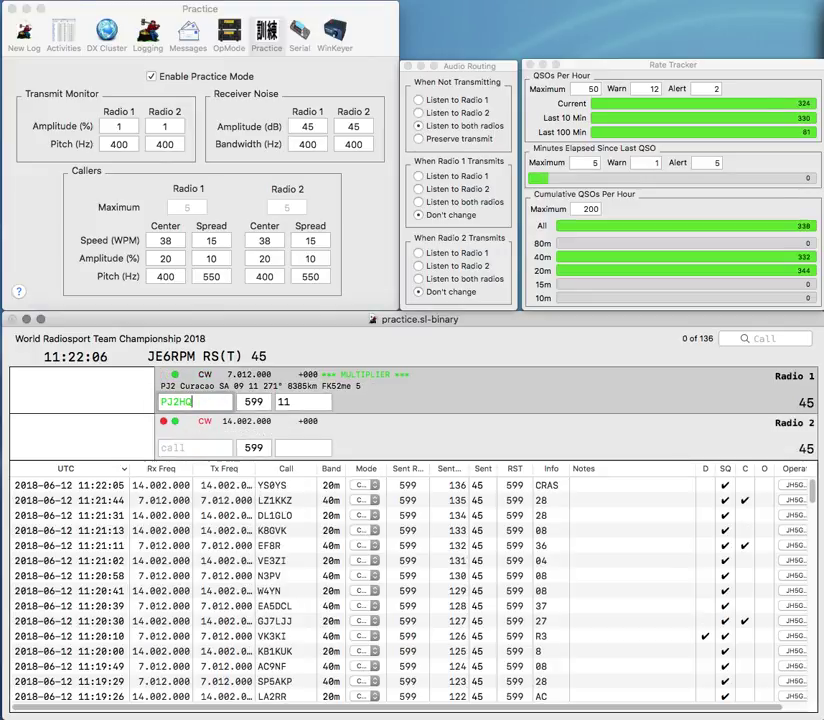
Step: Set the received exchange on Radio 1 to VRONA and log PJ2HQ
type("VERON")
key("BackSpace")
key("BackSpace")
type("VR")
key("BackSpace")
key("BackSpace")
type("RONA")
key("Return")
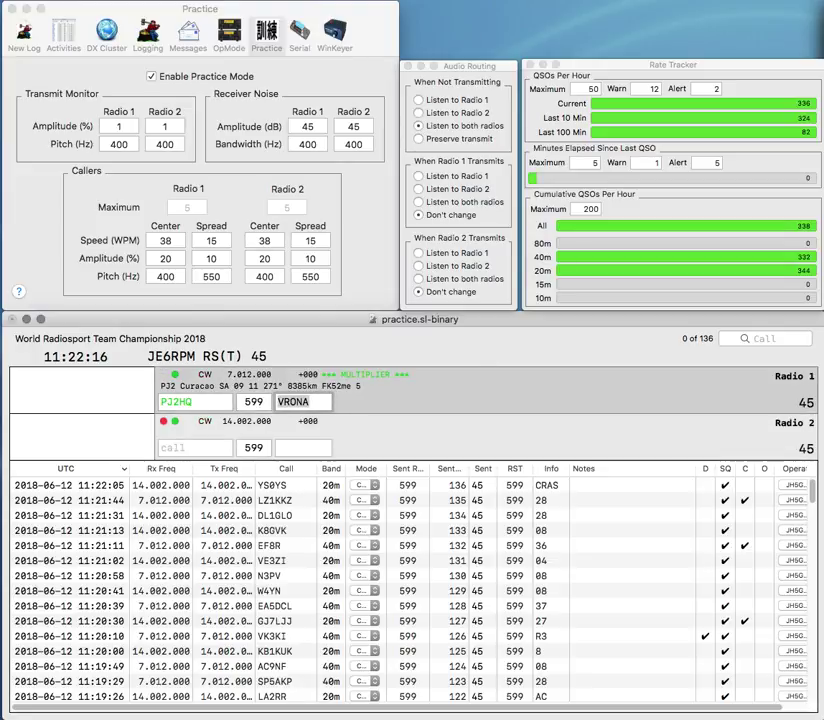
key("Return")
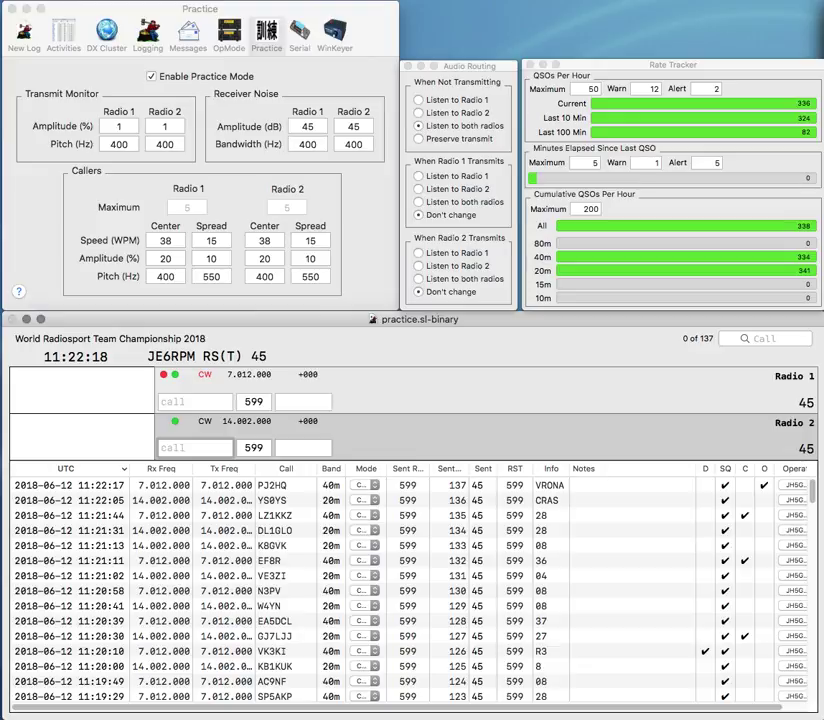
Step: Enter the partial calls Q on Radio 2 and 1OWW on Radio 1, and send each of them
type("Q")
key("Return")
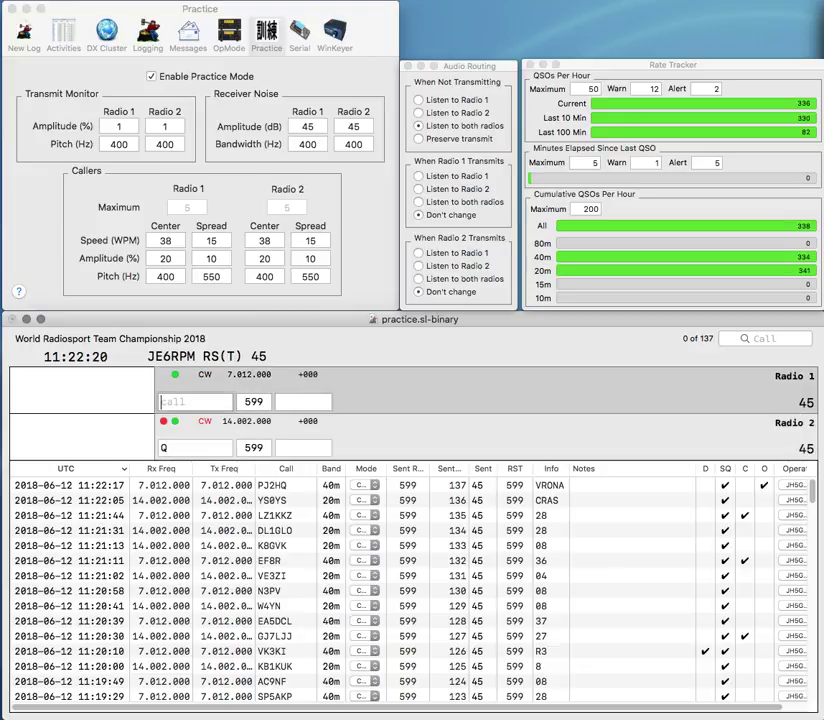
type("10WW")
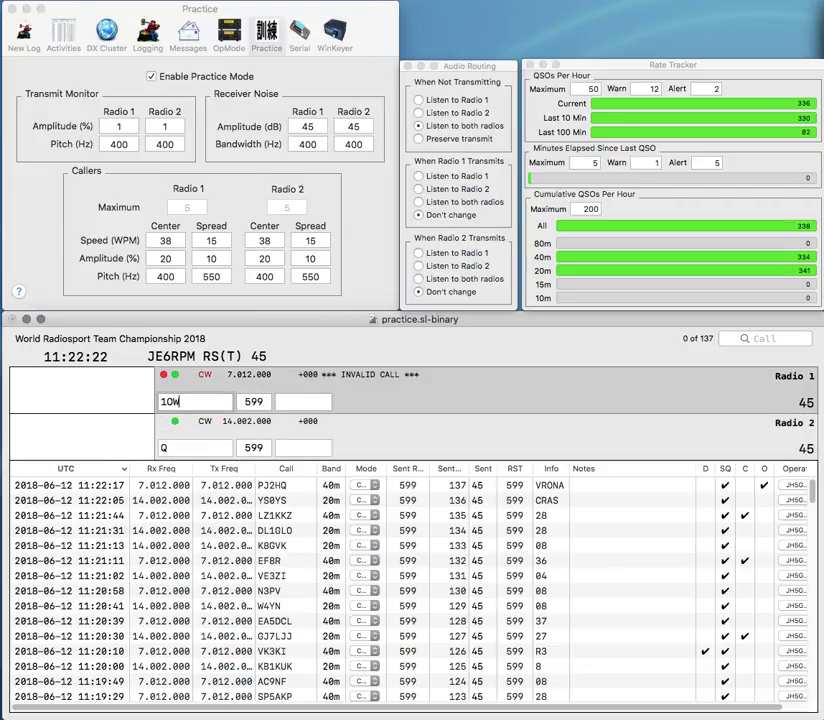
key("Return")
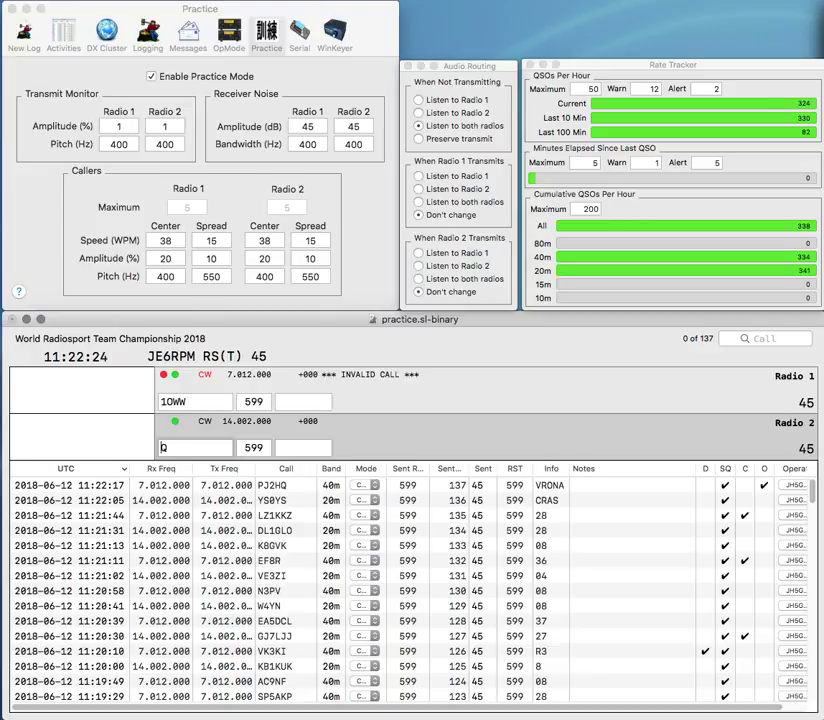
type("8N3HQ")
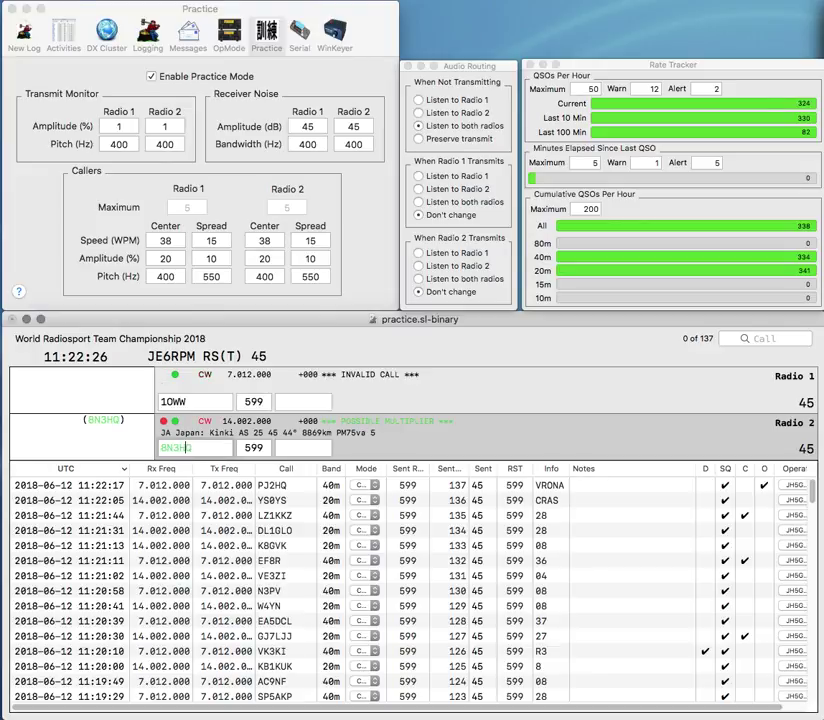
key("Return")
type("K8")
key("Return")
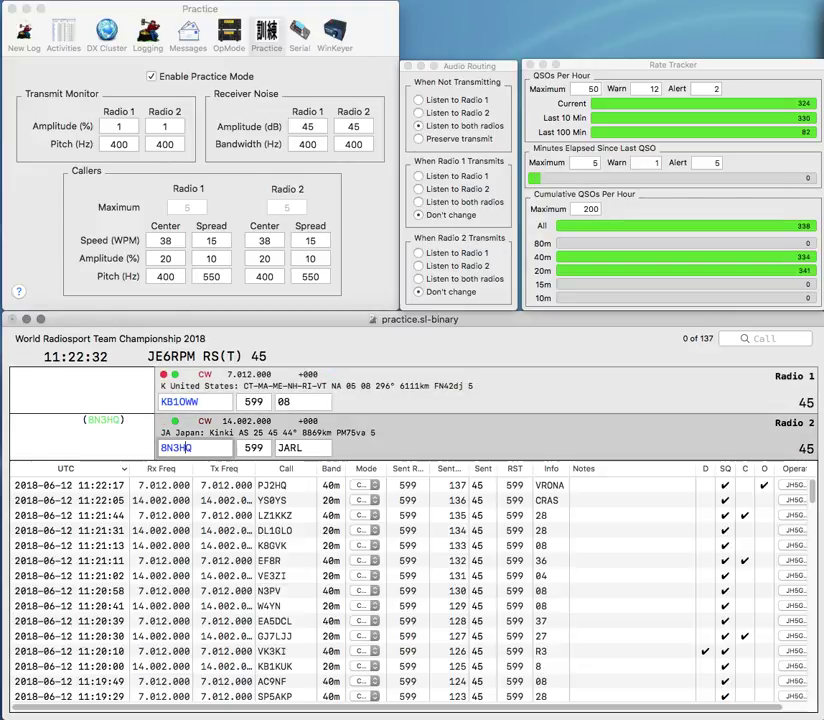
key("Return")
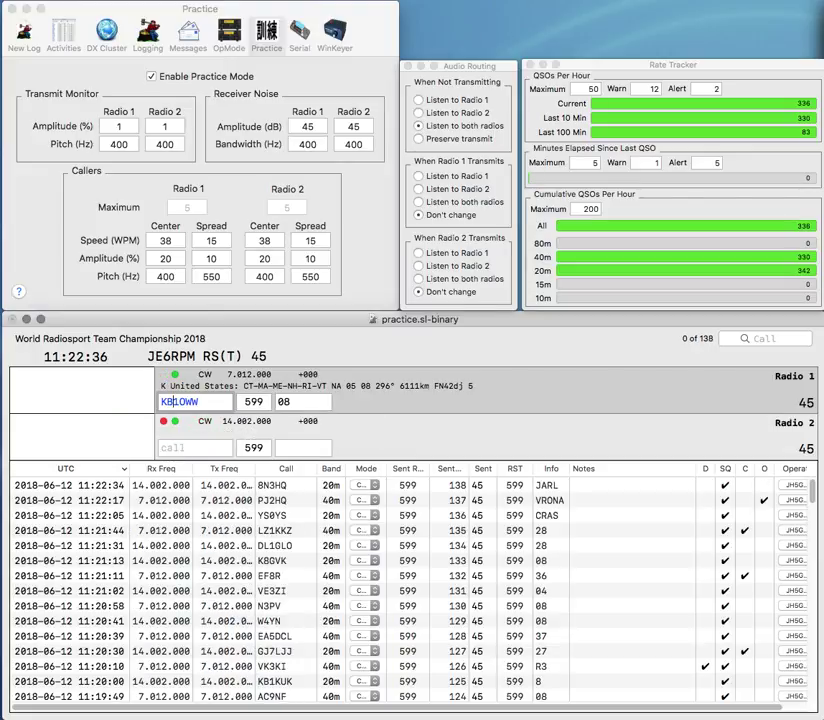
key("Return")
Step: Enter N5XU on Radio 2 and log it with exchange 07, and send the partial call G on Radio 1
type("N5XU")
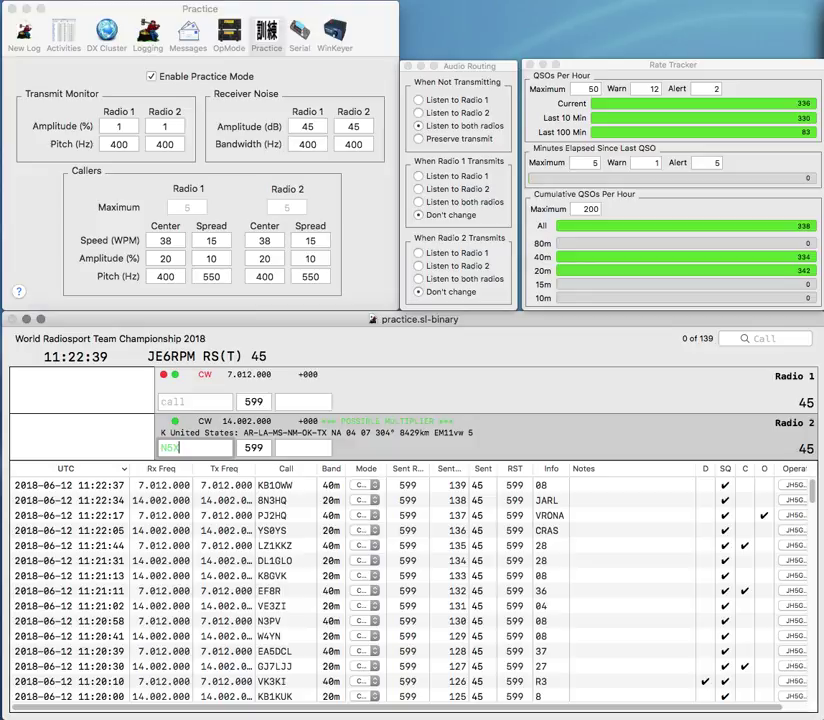
key("Return")
type("G")
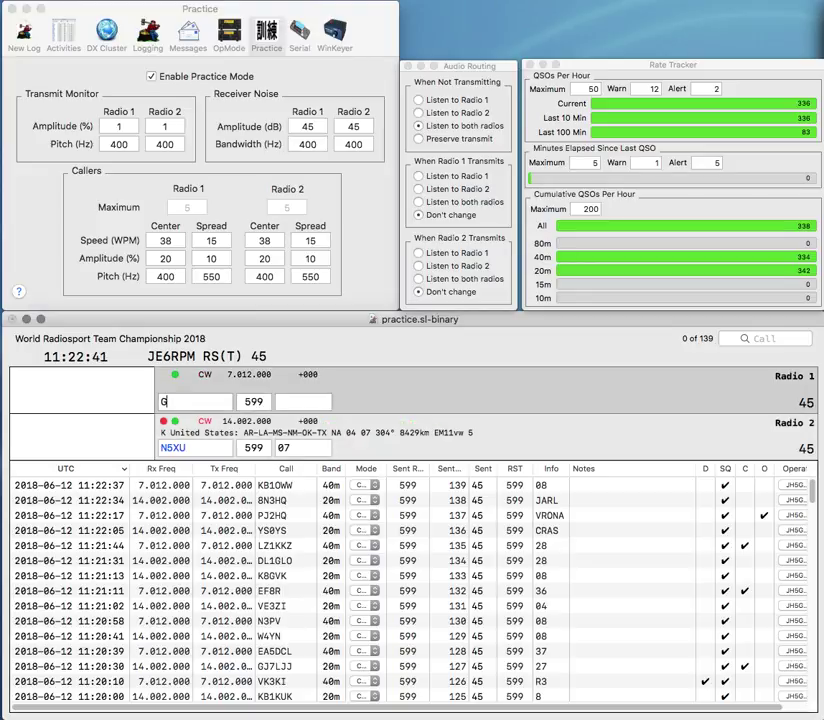
key("Return")
key("Tab")
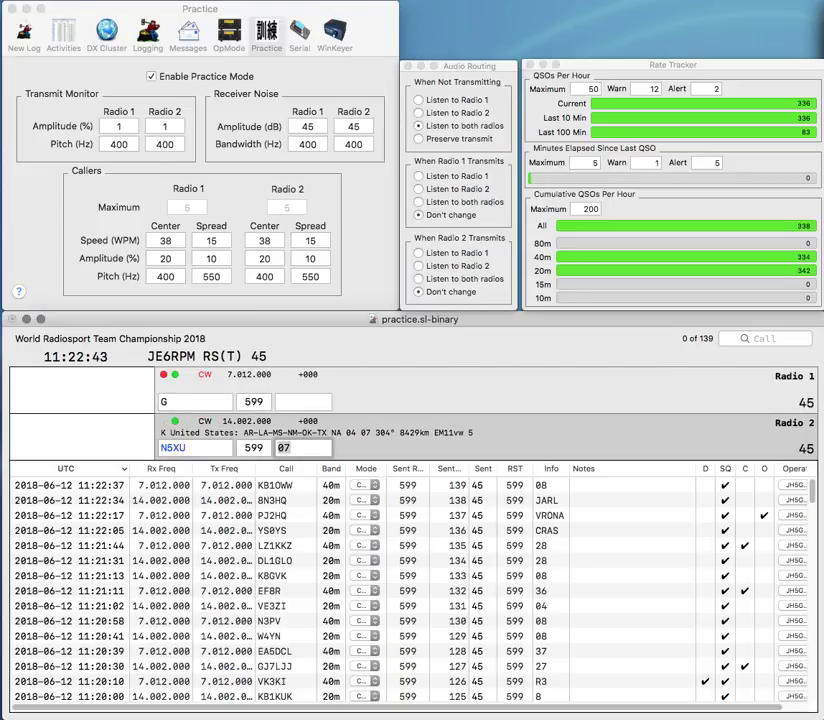
key("Return")
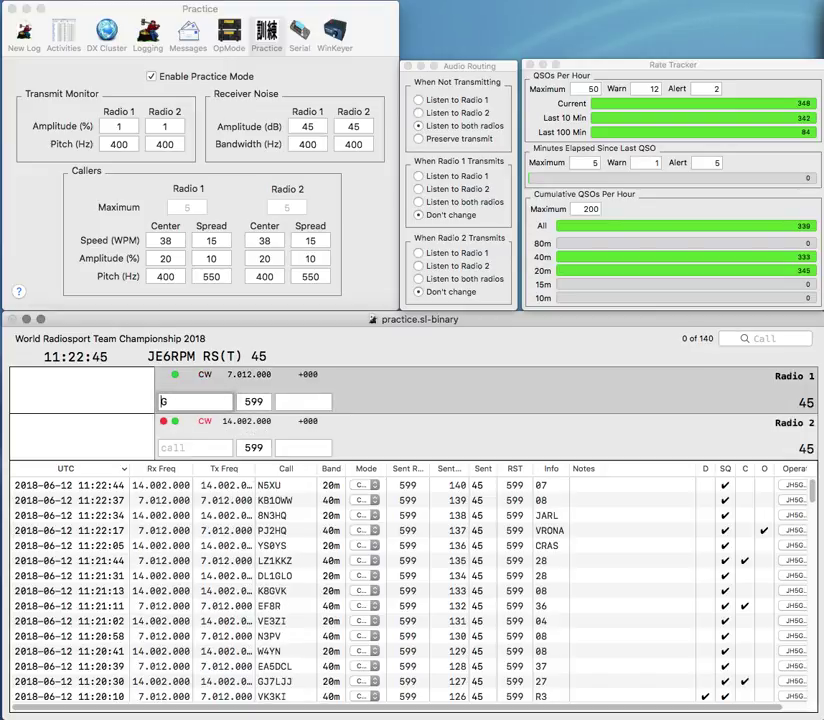
Step: Send the partial call ZS on Radio 1, and enter EU1DX on Radio 2 and send its exchange
type("S")
key("Return")
type("EU1DX")
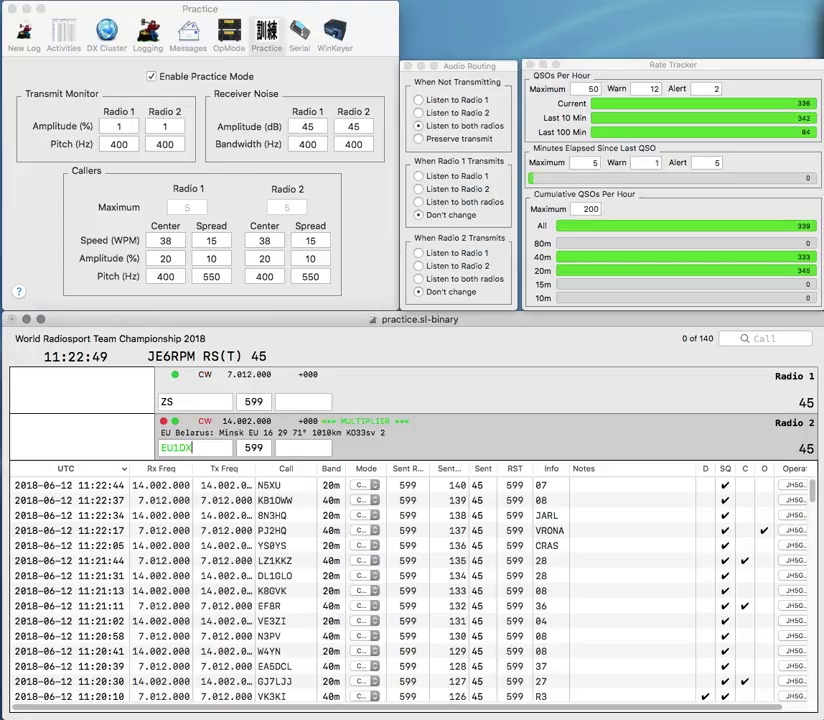
key("Return")
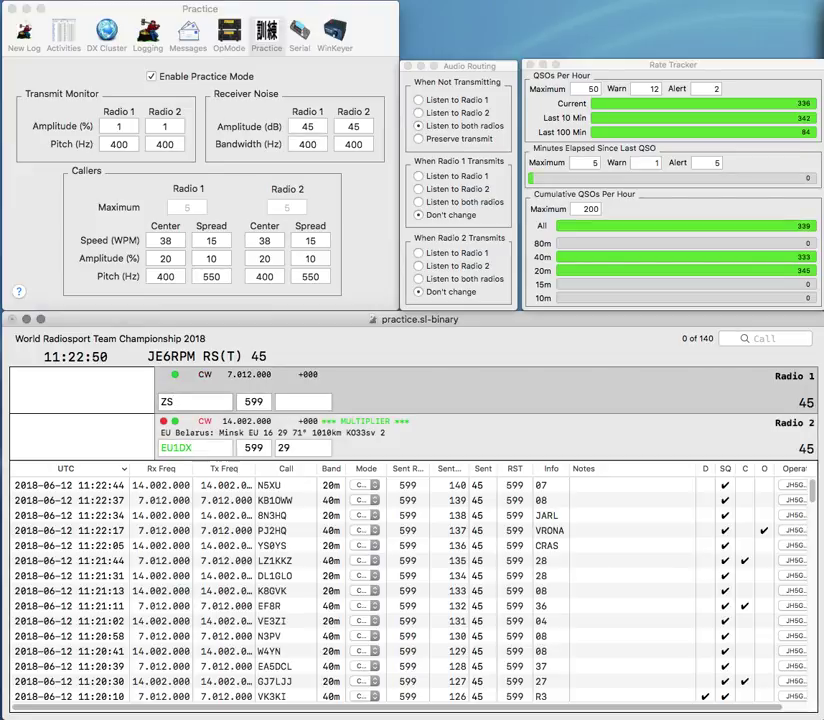
type("4BS")
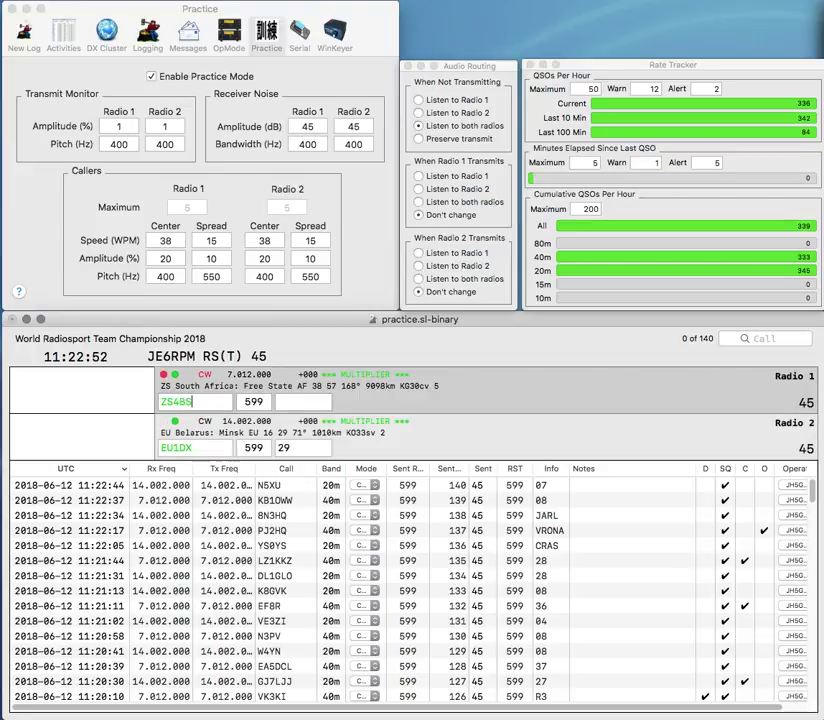
key("Return")
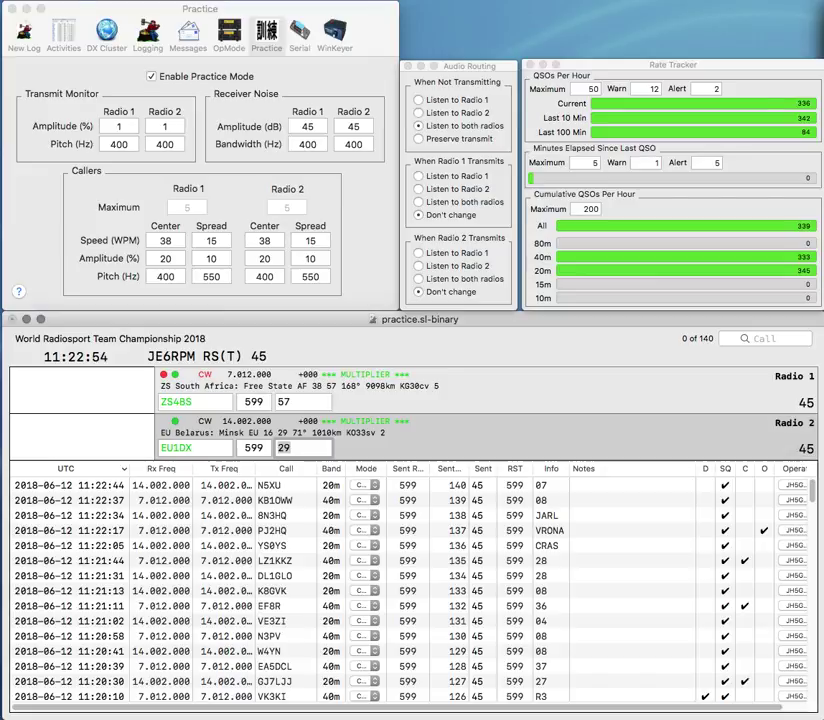
key("Return")
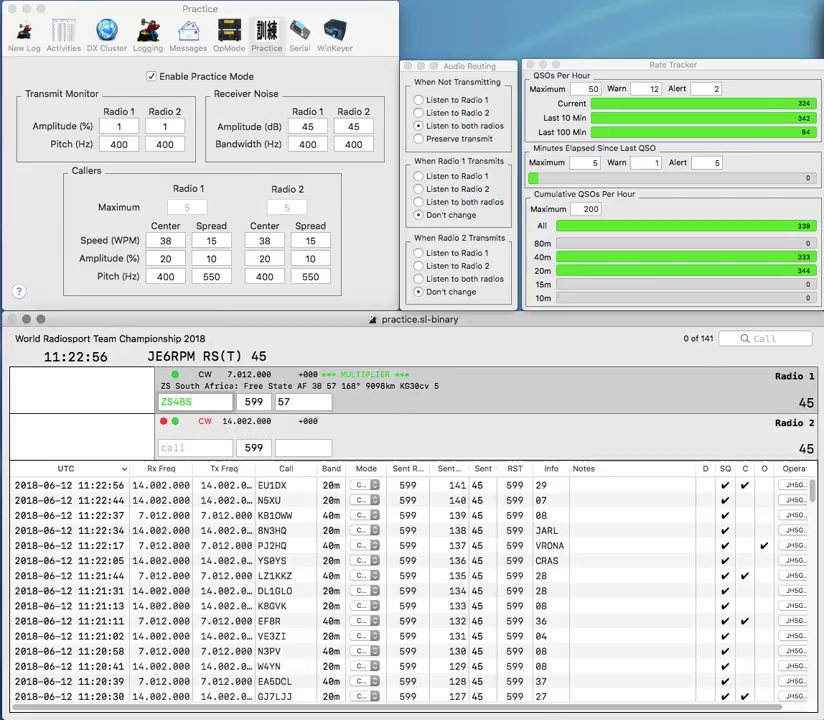
type("R1")
key("Return")
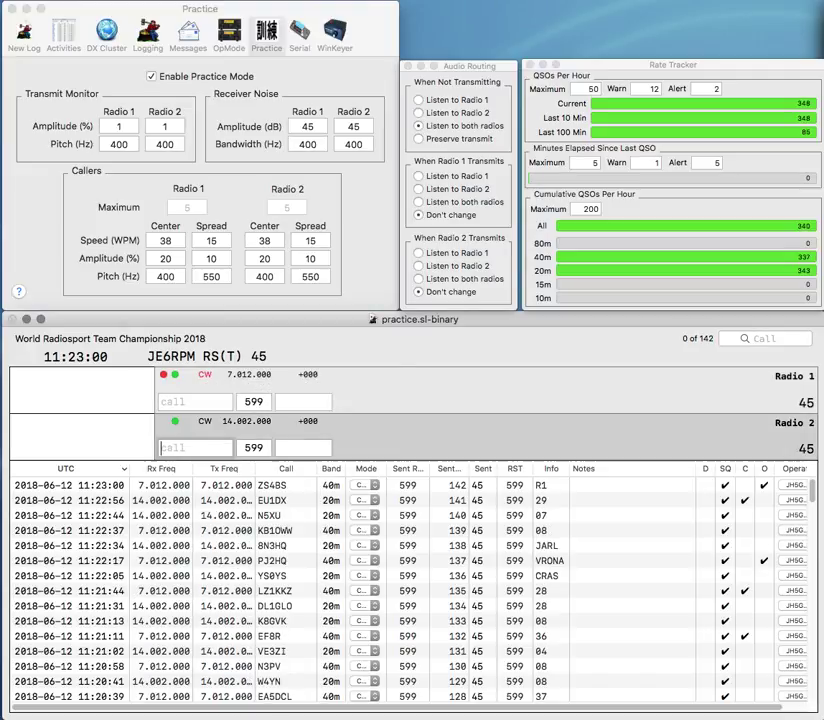
Step: Send the partial calls K and KK on Radio 2, and enter JA2FSY on Radio 1 and send its exchange
type("K")
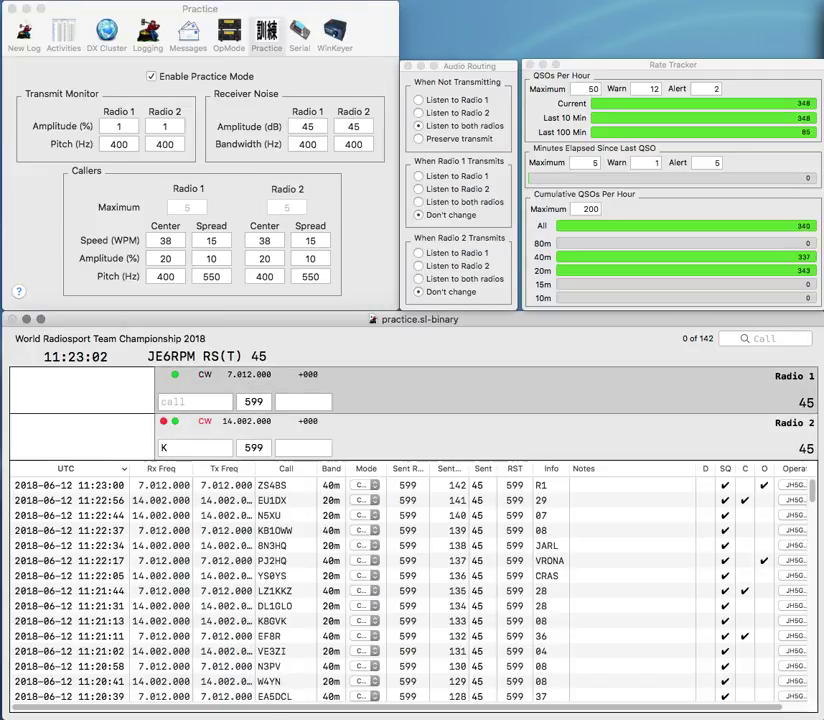
type("JA2F")
type("SK")
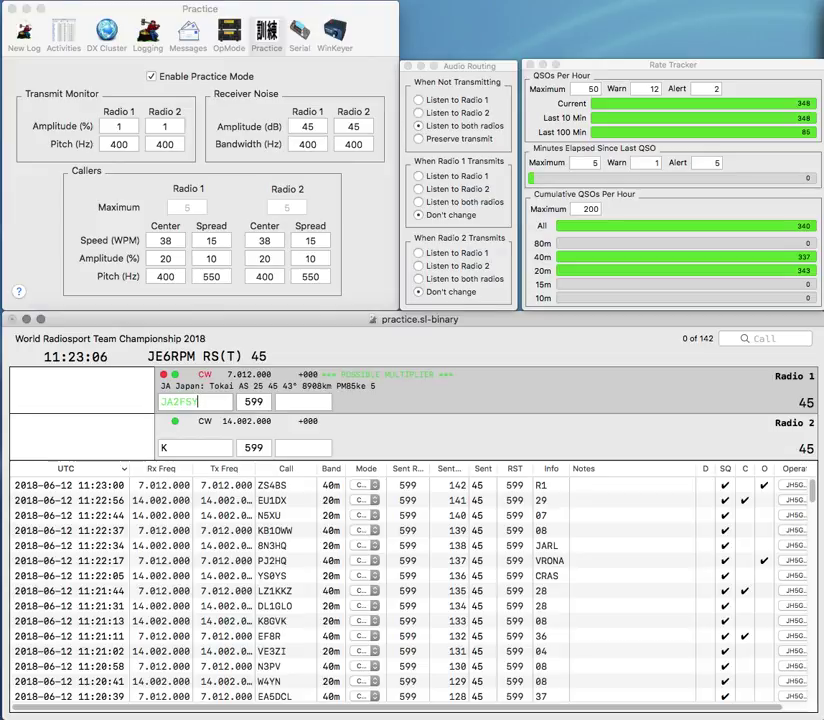
key("Return")
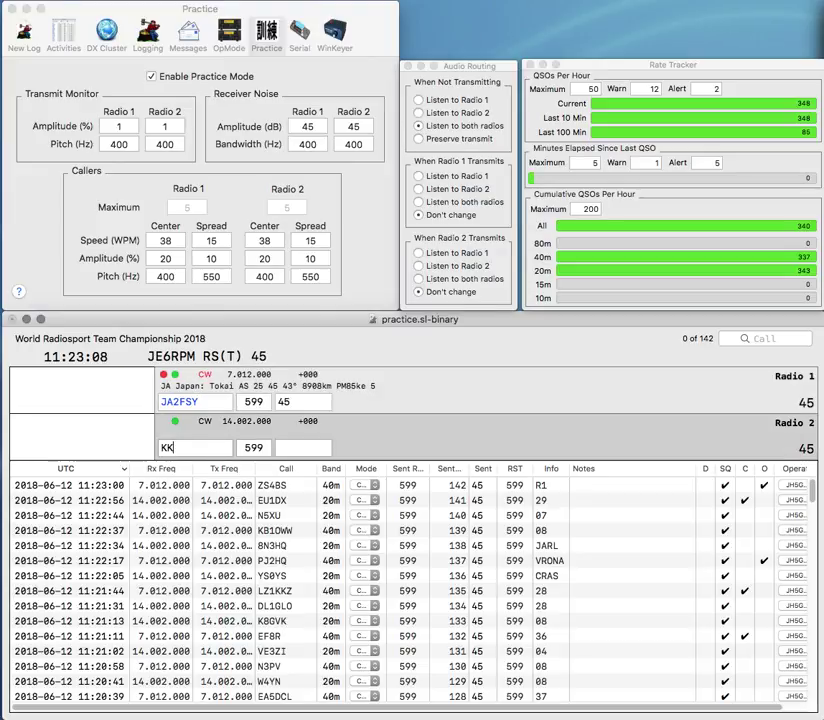
key("Return")
Step: Correct the Radio 1 call to JA2FSM and log it with exchange 45
key("Tab")
key("Tab")
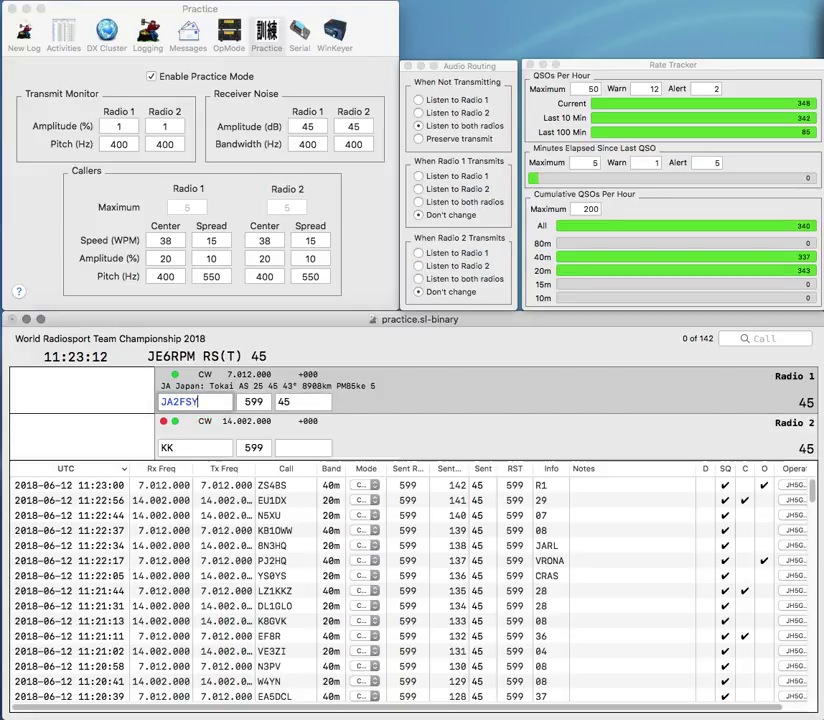
key("BackSpace")
type("M")
key("Tab")
key("Return")
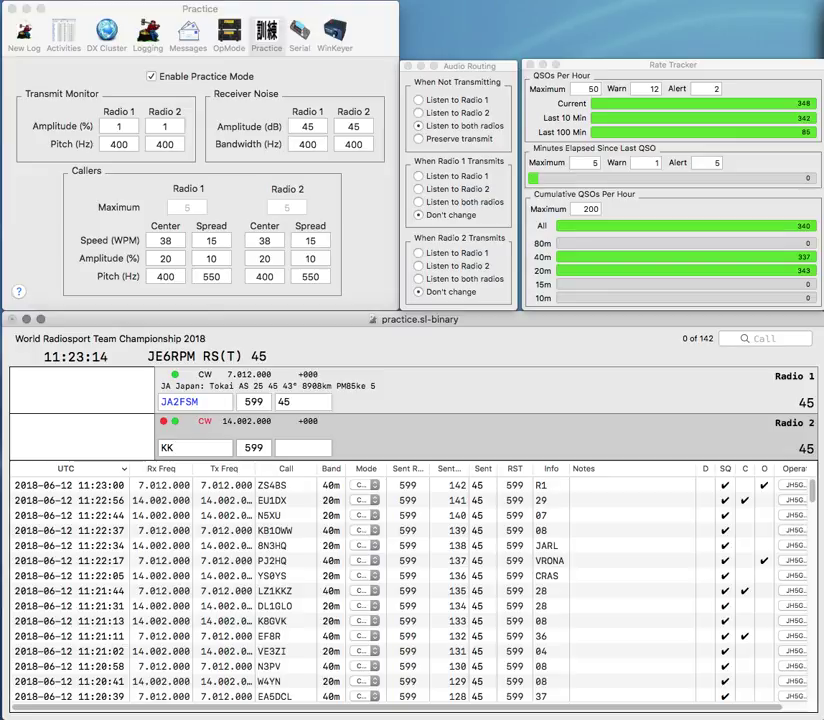
Step: Complete the Radio 2 call as K0LG, enter 9V9HQ on Radio 1, and log both with exchanges 07 and SARTS
key("BackSpace")
type("0LG")
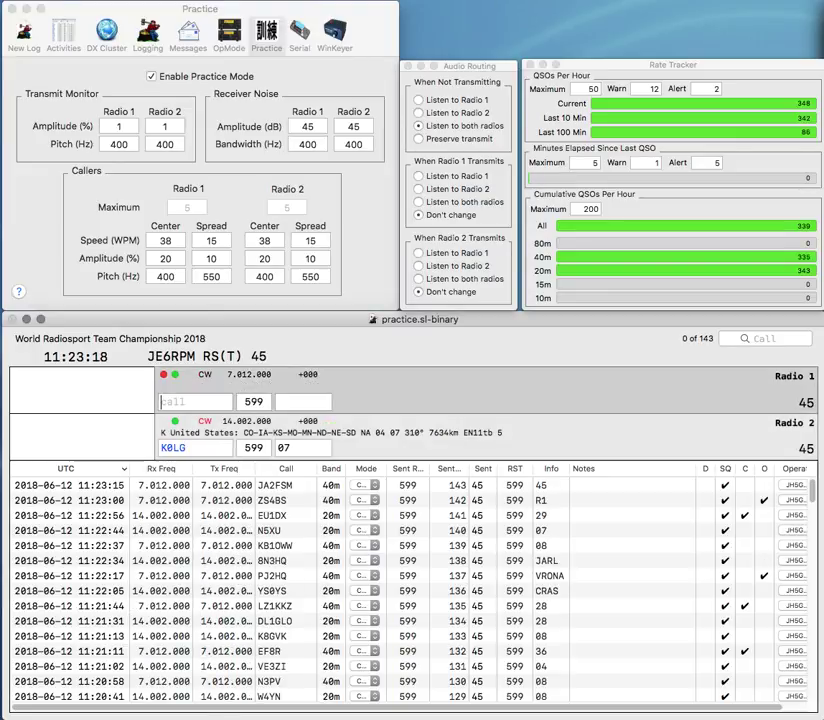
key("Return")
type("9V9HQ")
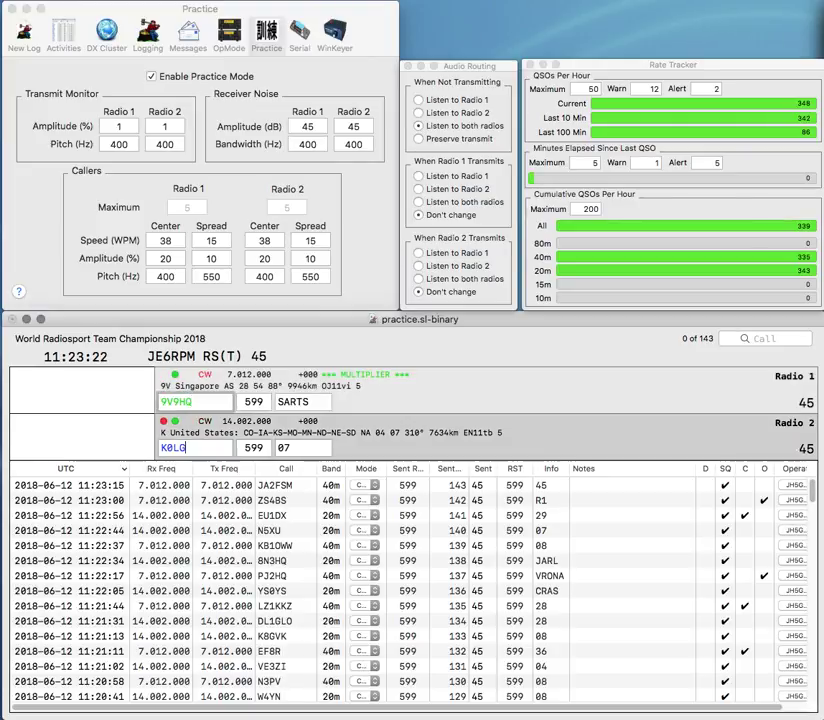
key("Tab")
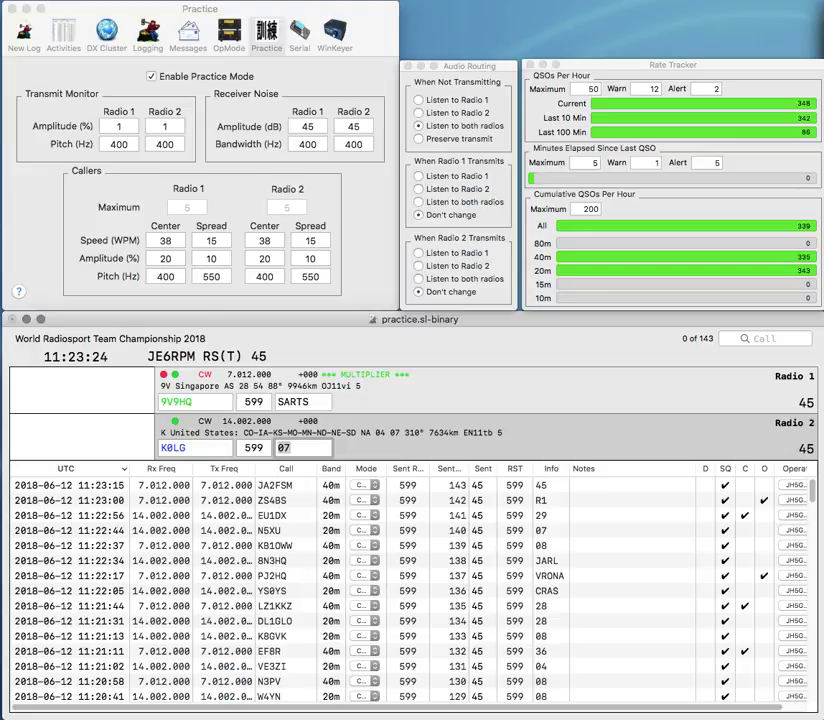
key("Return")
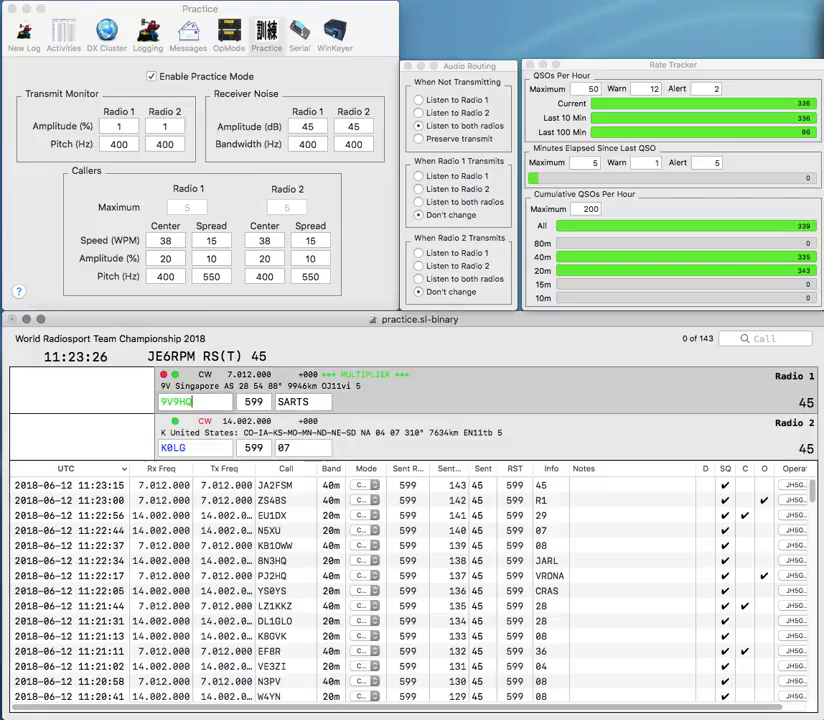
key("Return")
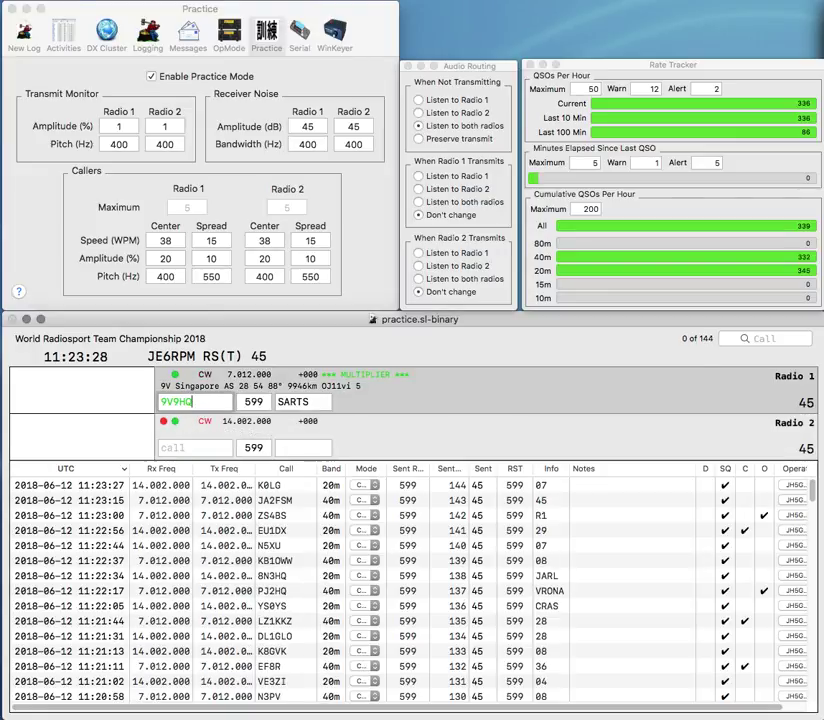
key("Return")
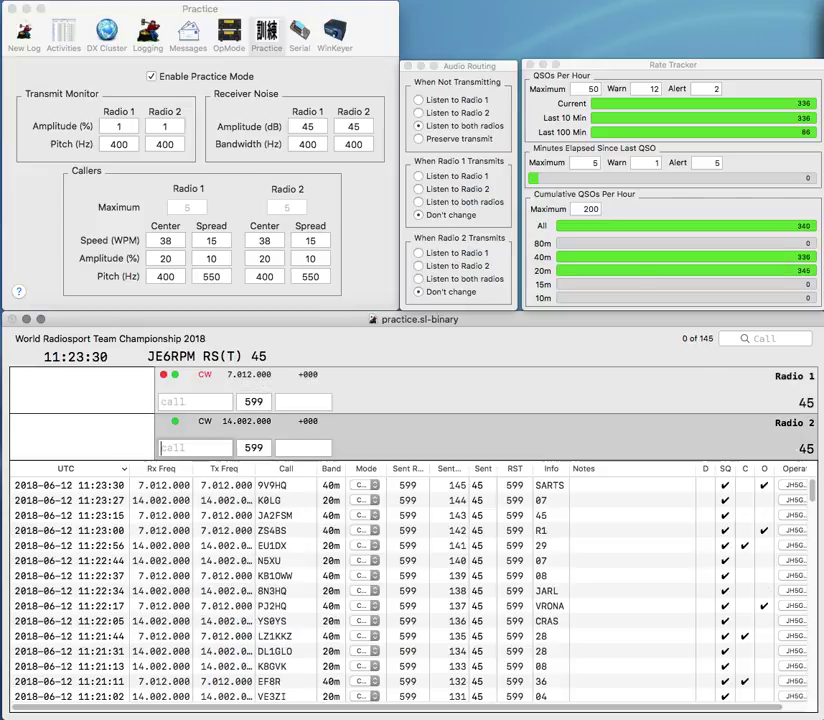
Step: Enter the partial calls 0ZQ on Radio 2 and CD on Radio 1, and send each of them
type("0ZQ")
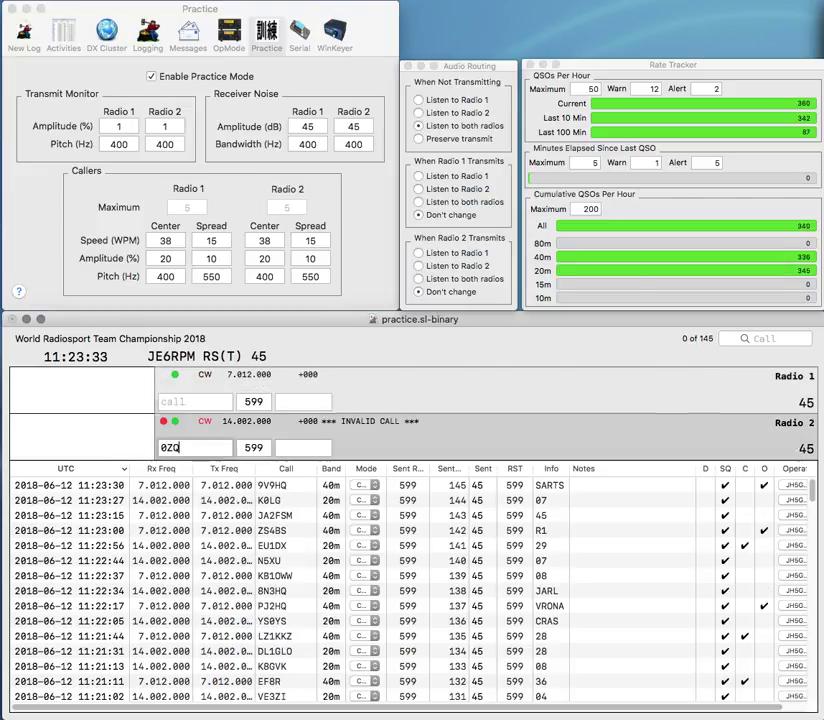
key("Return")
type("W")
key("BackSpace")
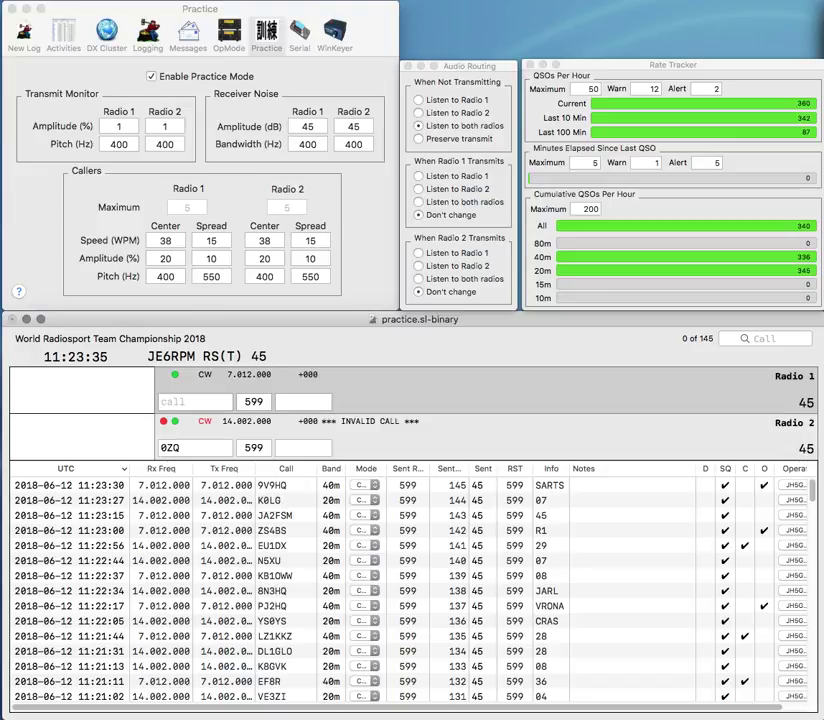
type("CD")
key("Return")
key("Home")
type("DK")
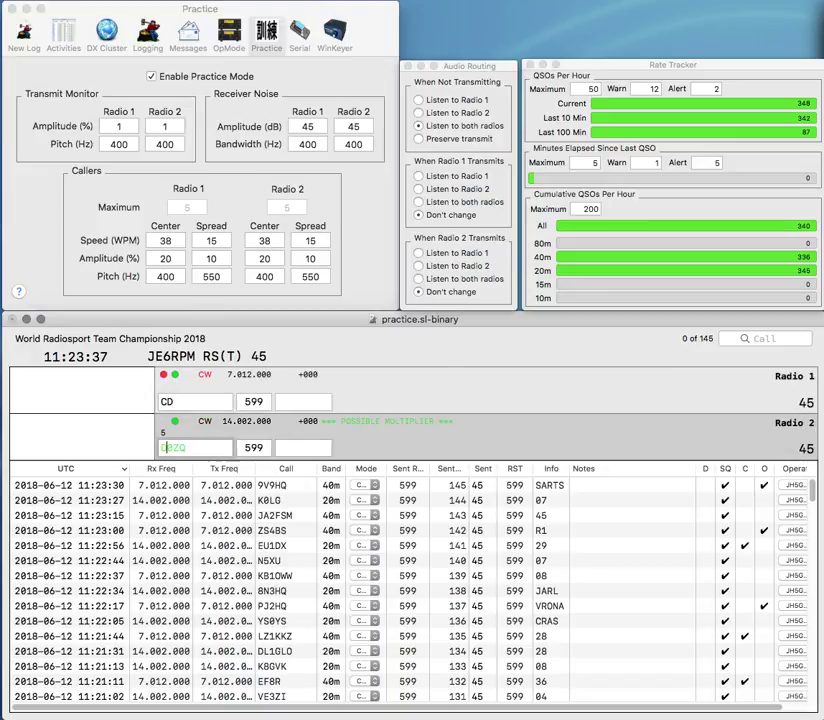
key("Delete")
type("9")
key("Return")
Step: Complete the Radio 1 call as KC1CCD, and log DK9ZQ with exchange 28 and KC1CCD with exchange 08
key("Home")
type("KD")
type("1")
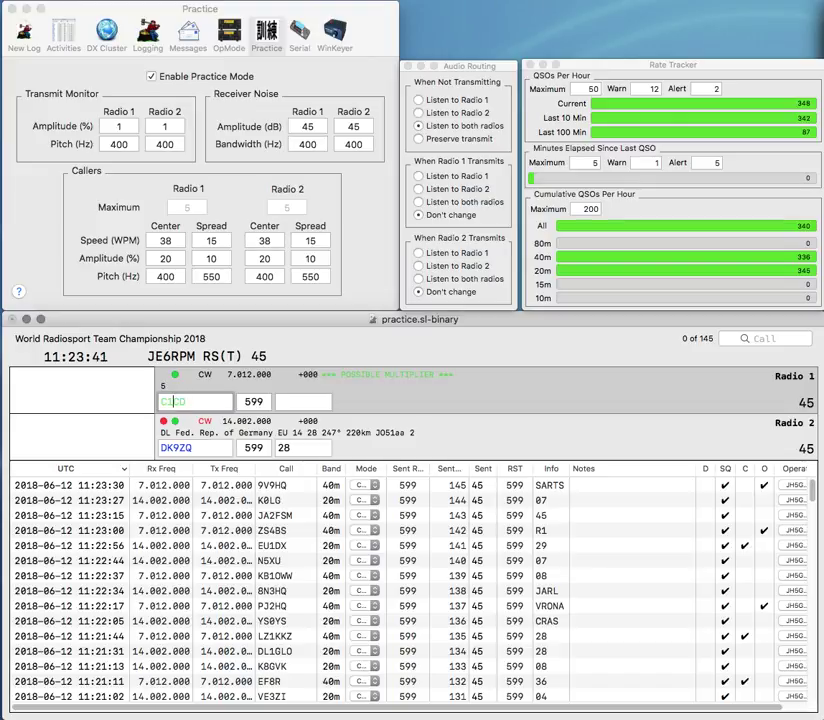
type("K")
key("Return")
key("Tab")
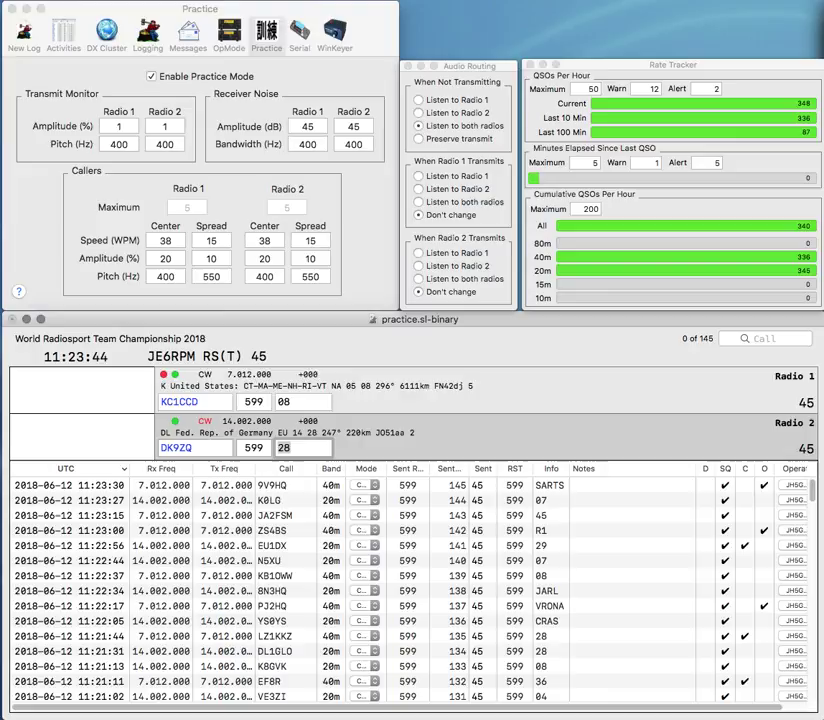
key("Return")
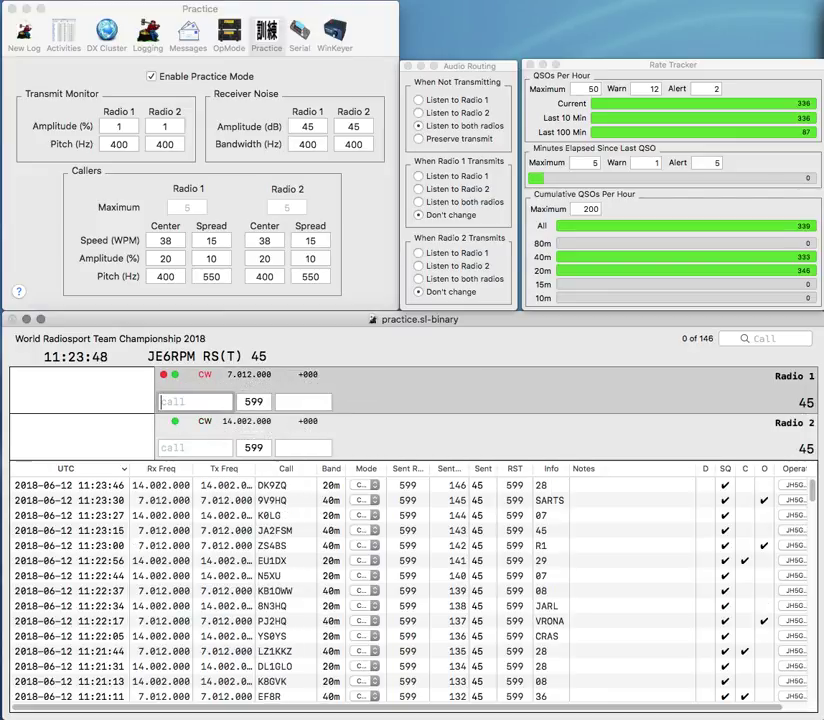
Step: Enter the partial calls NK on Radio 2 and W5 on Radio 1, and send each of them
type("NK")
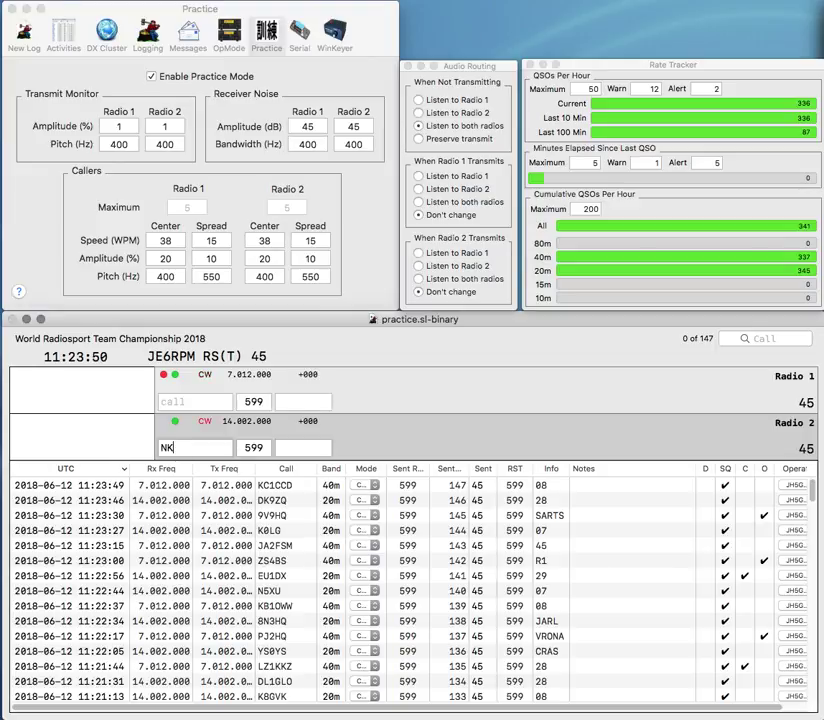
key("Return")
type("W5")
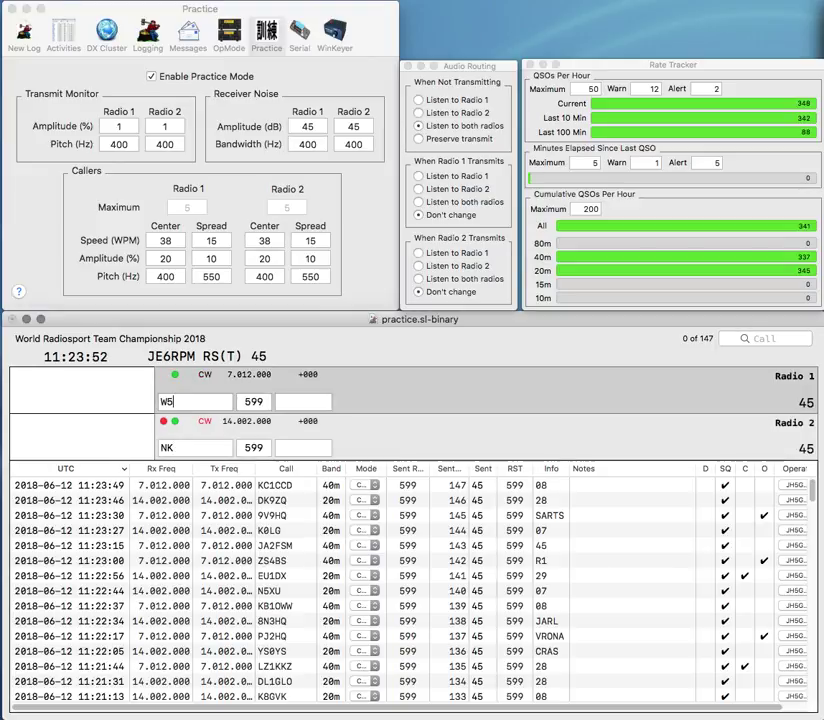
key("Return")
key("BackSpace")
type("X3Z")
key("Return")
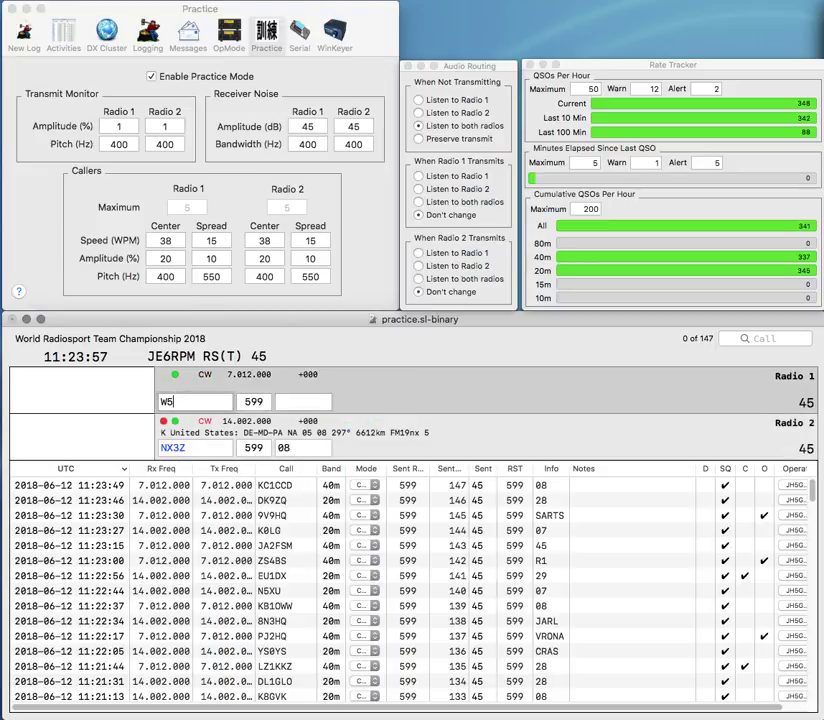
type("OE")
key("Return")
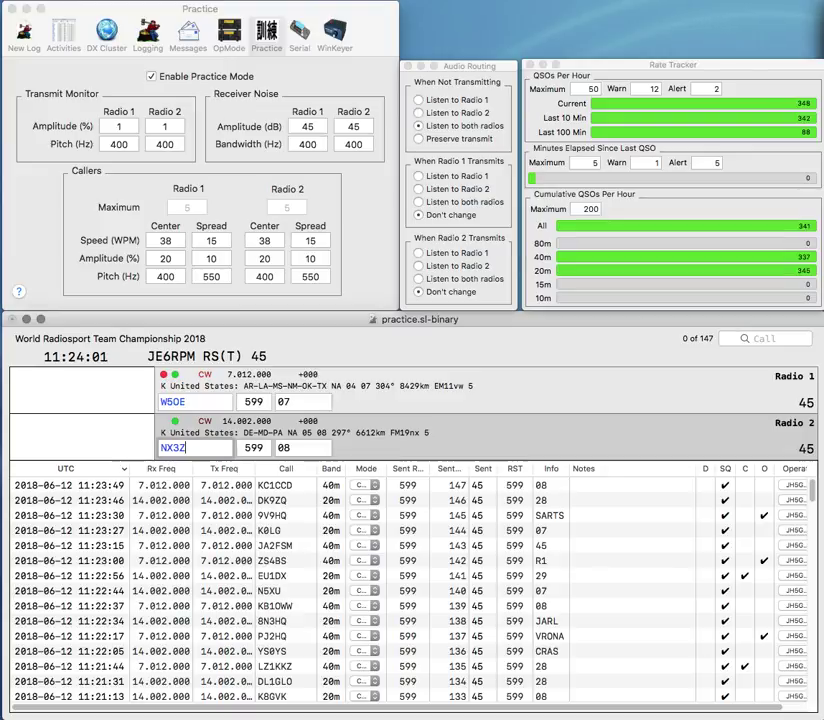
key("Return")
key("Return")
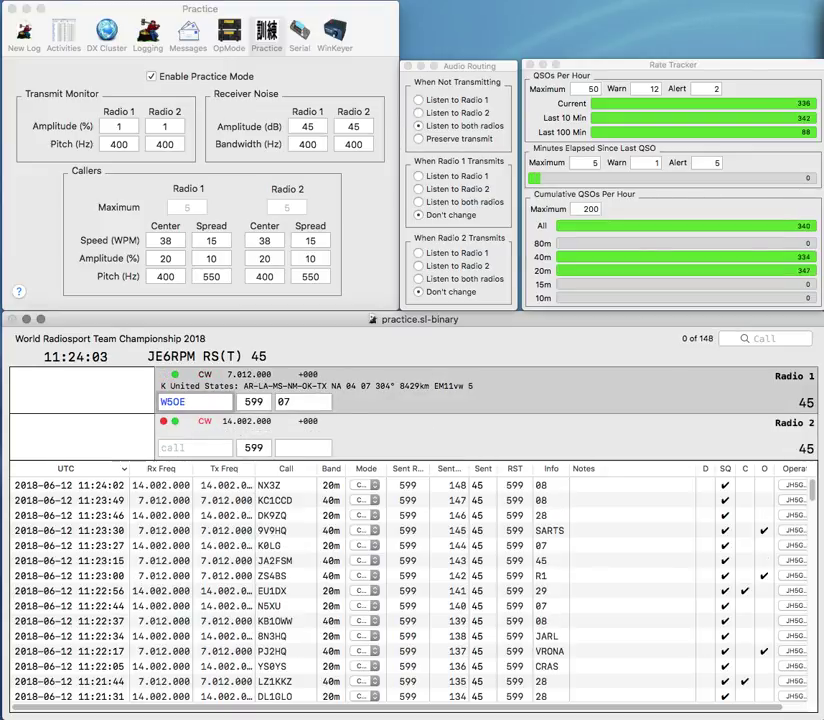
key("Return")
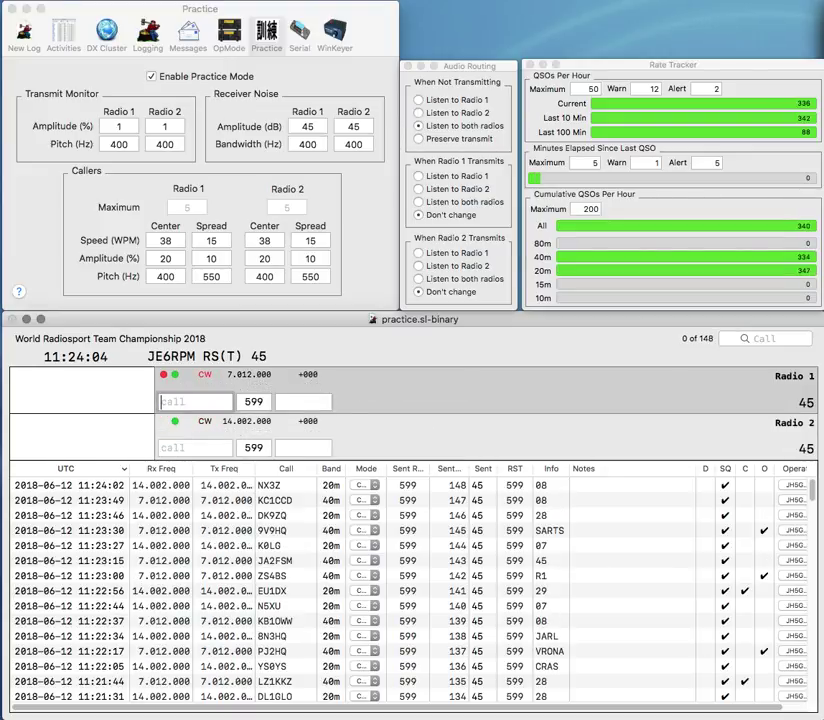
type("UY5IS")
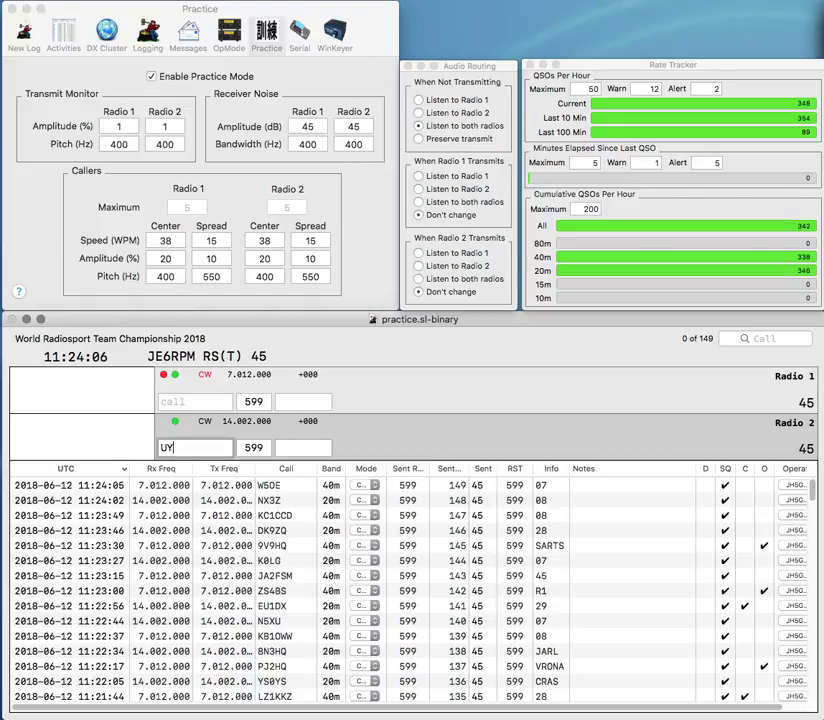
key("Return")
type("7H/M")
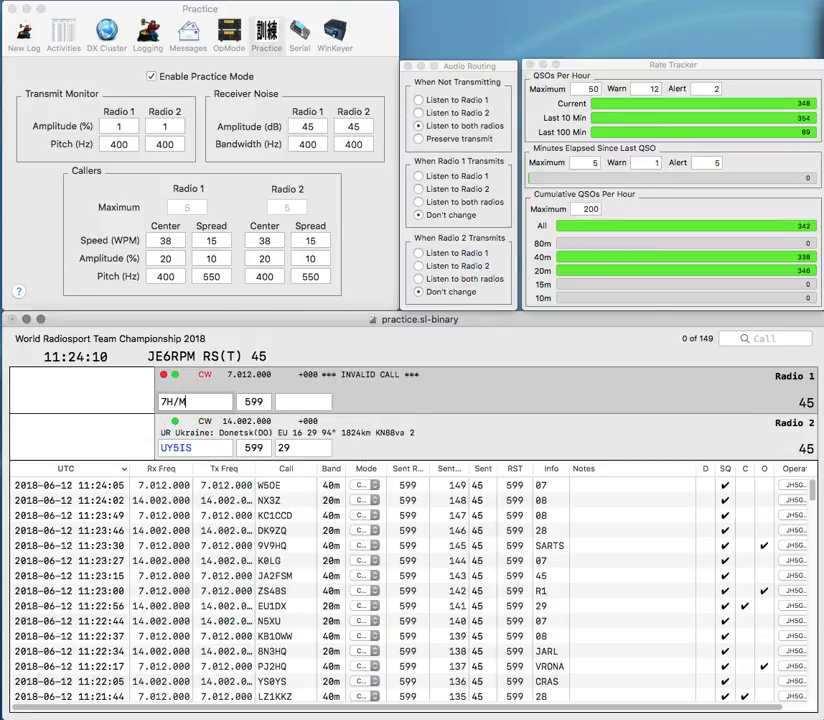
key("backslash")
key("space")
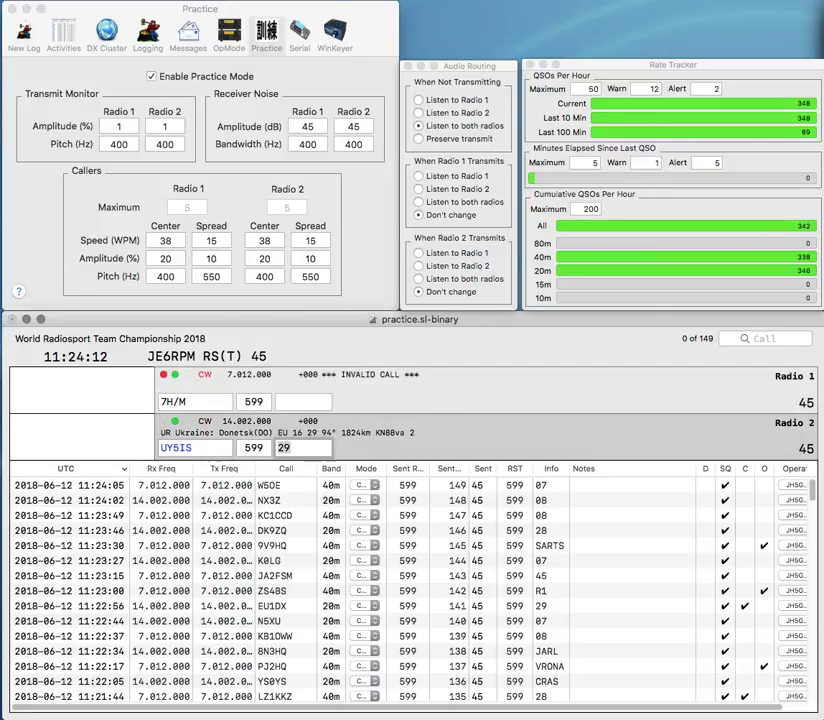
key("Return")
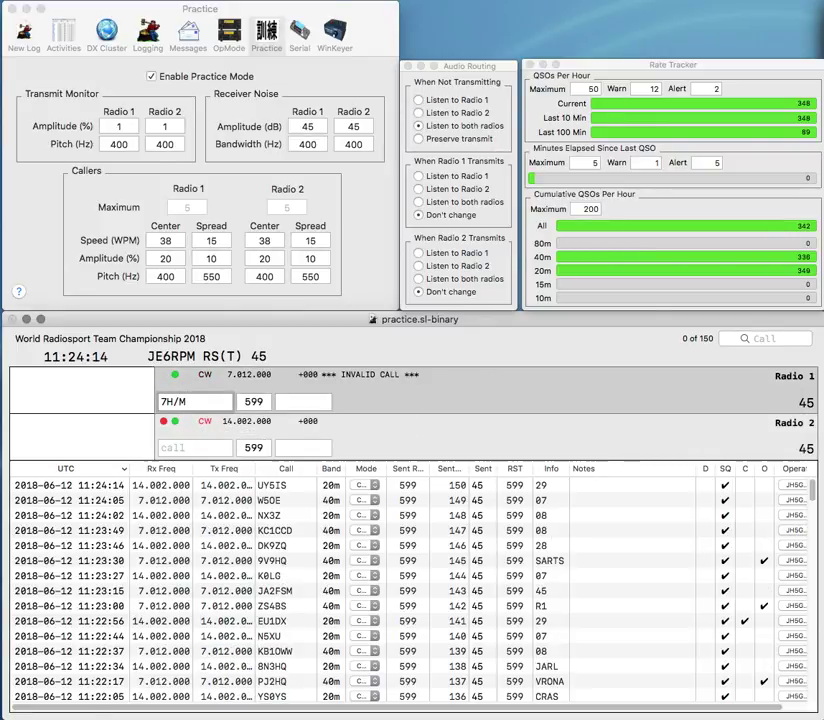
type("OZ")
key("Tab")
type("18")
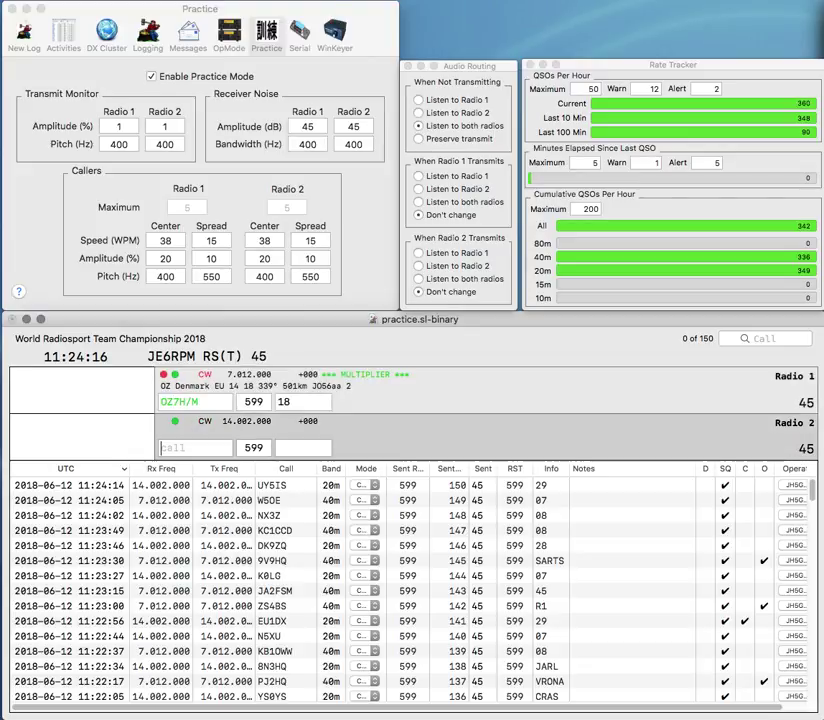
type("PY2")
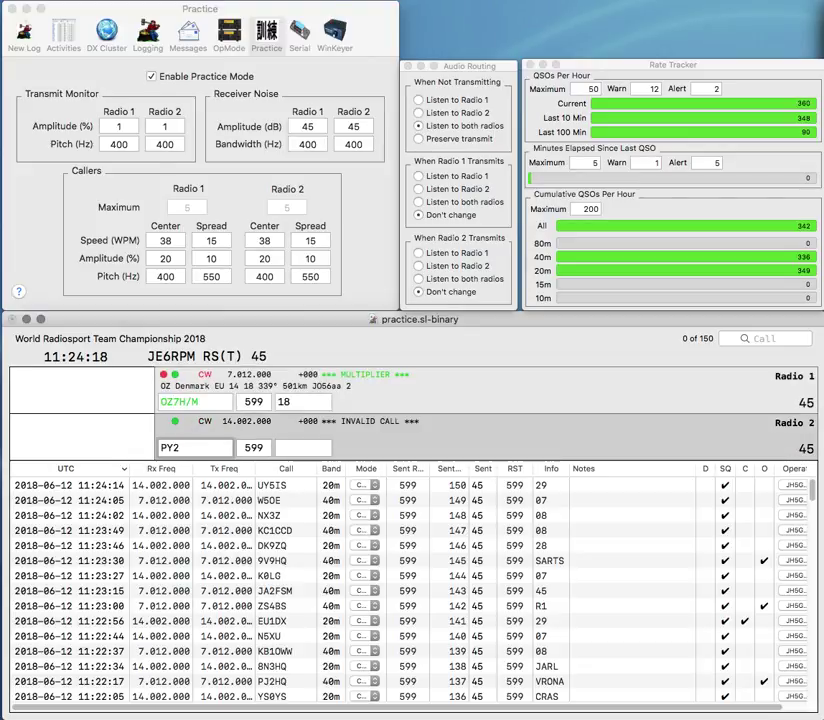
type("QI")
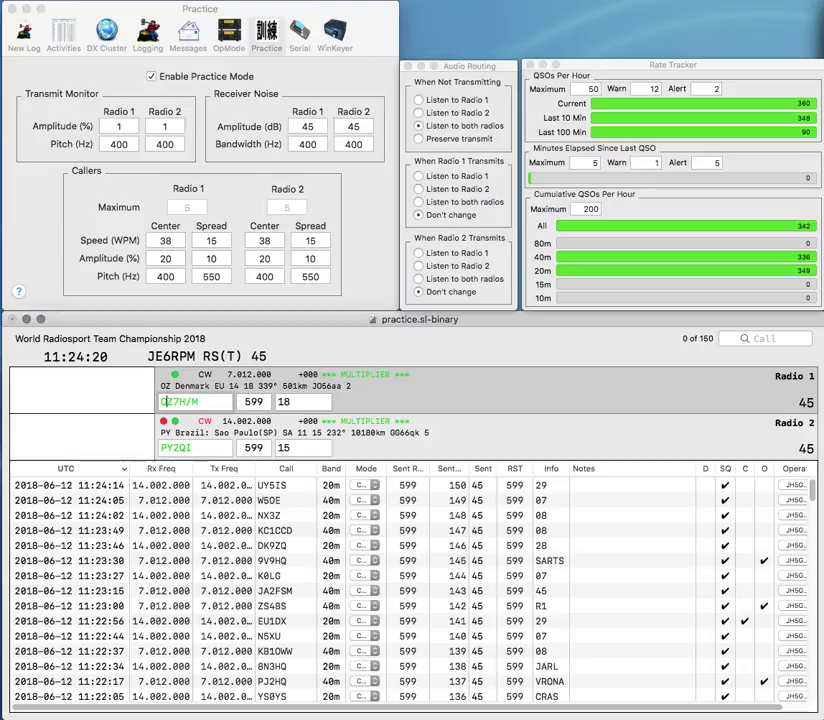
type("IS")
key("Delete")
key("Return")
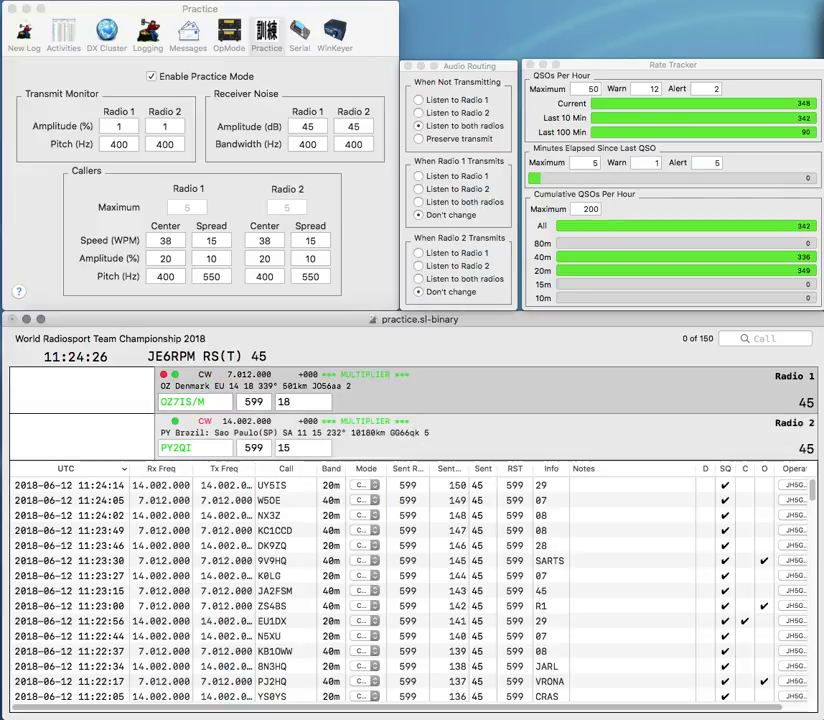
key("Return")
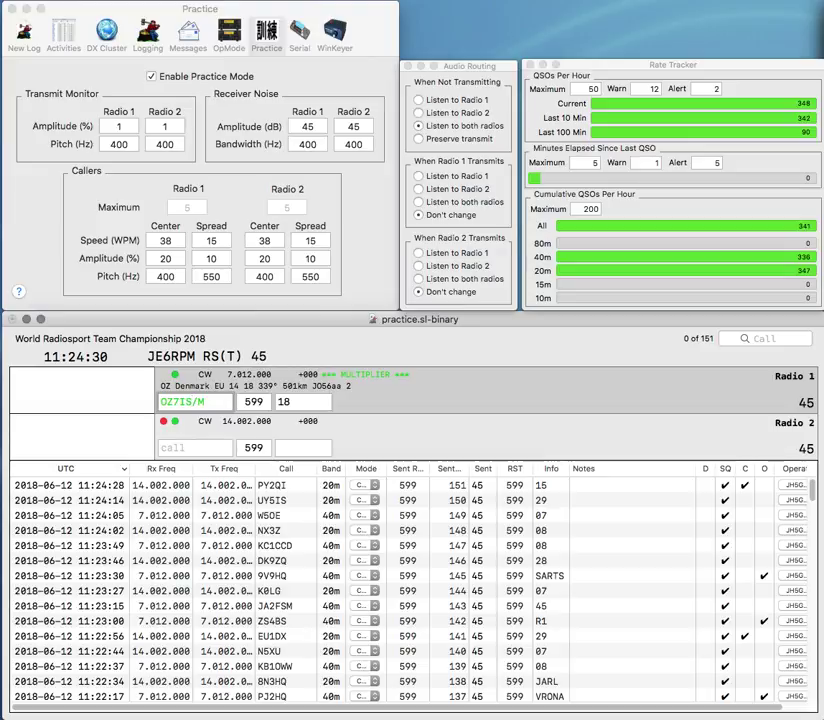
key("Return")
type("R1")
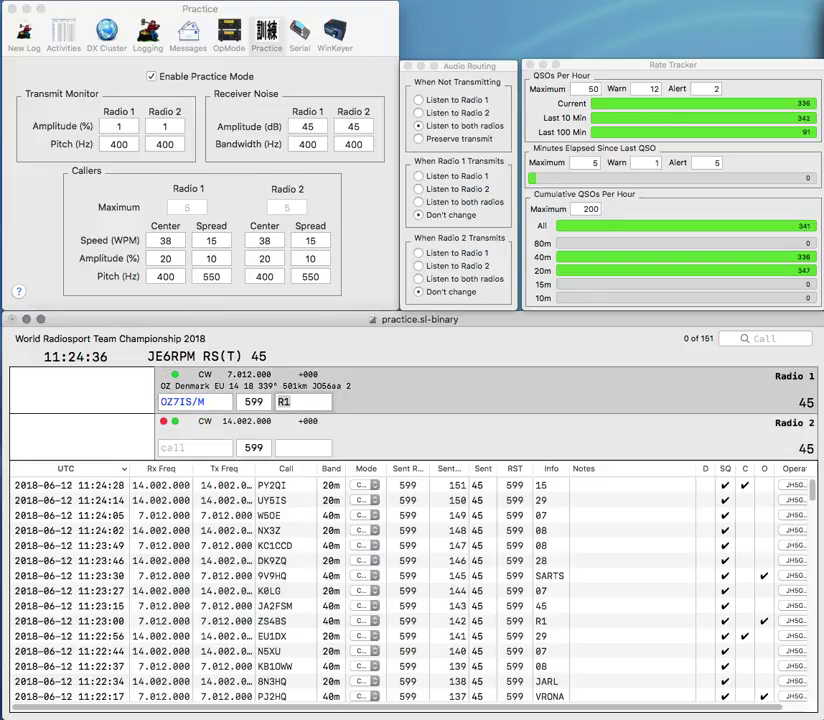
key("Return")
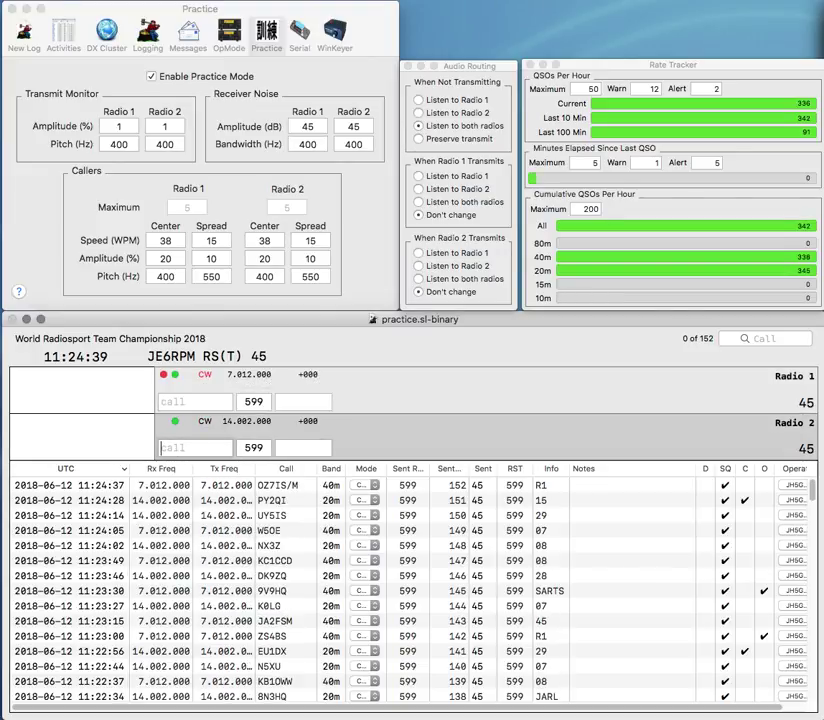
Step: Enter XX9A on Radio 1 and log it with exchange ARM, and send the partial call TF on Radio 2
type("XX9A")
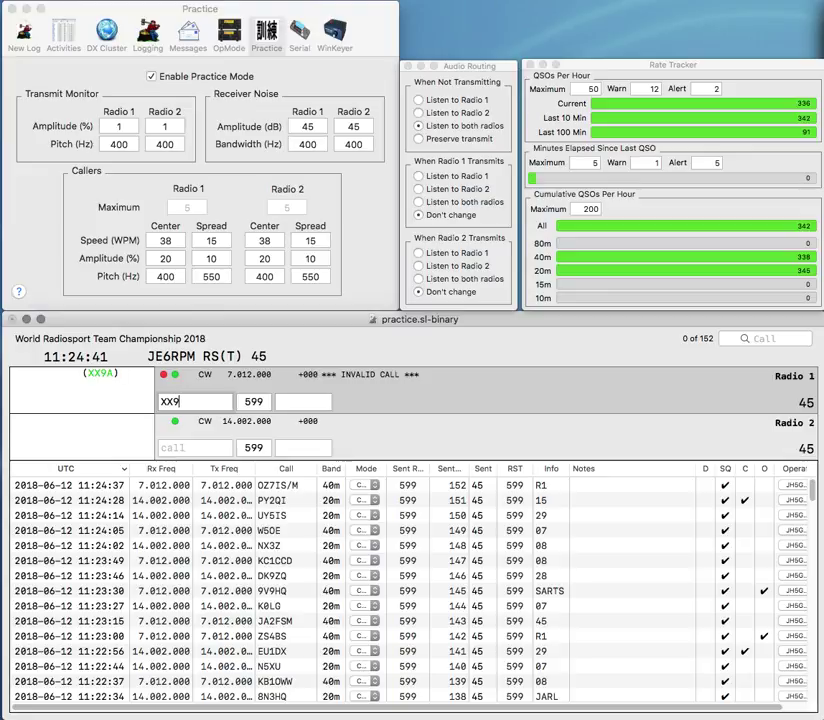
key("Return")
key("Return")
key("Return")
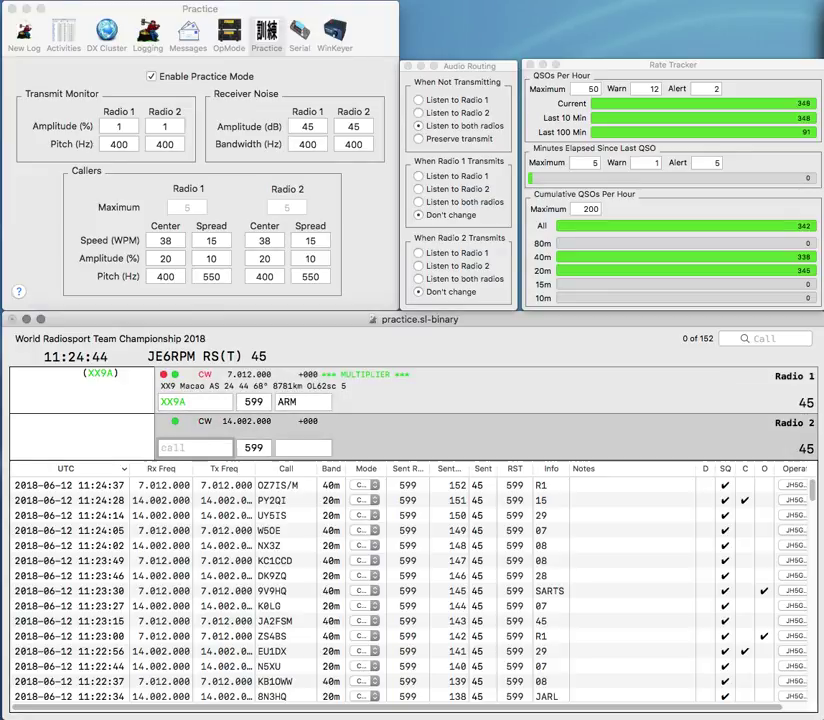
type("TF")
key("Return")
key("Tab")
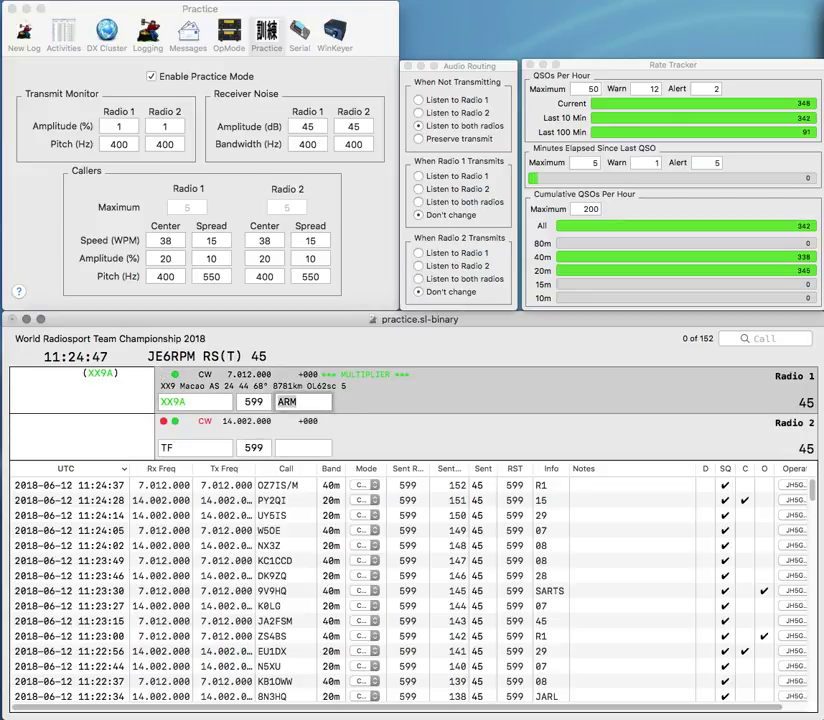
key("Return")
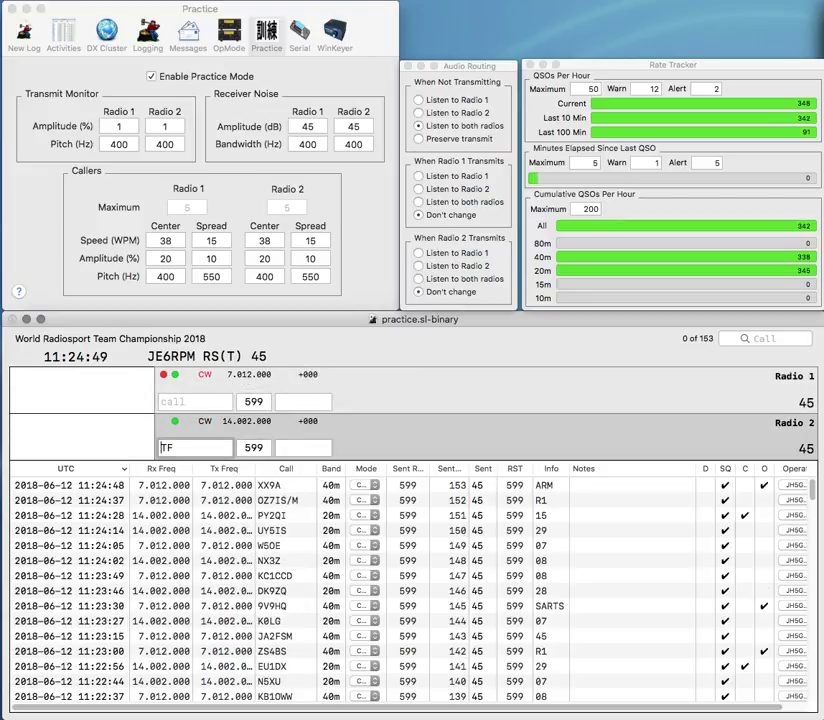
Step: Complete the Radio 2 call as JR2XTF and log it with exchange 45, entering the partial call Q on Radio 1
type("JR2X")
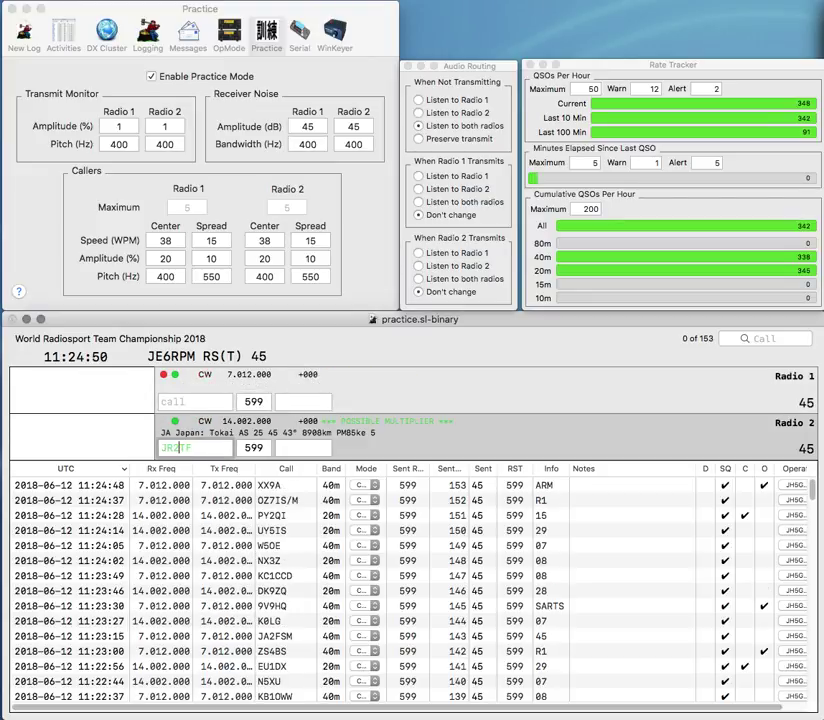
key("Return")
type("Q")
key("backslash")
key("space")
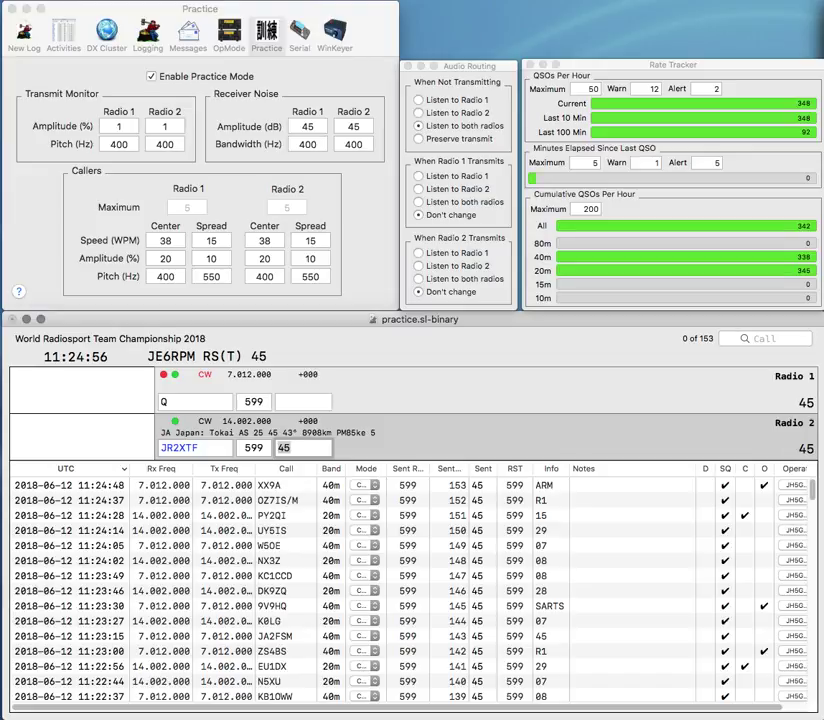
key("Return")
Step: Replace the Radio 1 partial with R9HQ and log it with exchange SRR, entering the partial call 8HQ on Radio 2
key("BackSpace")
type("R9HQ")
key("Return")
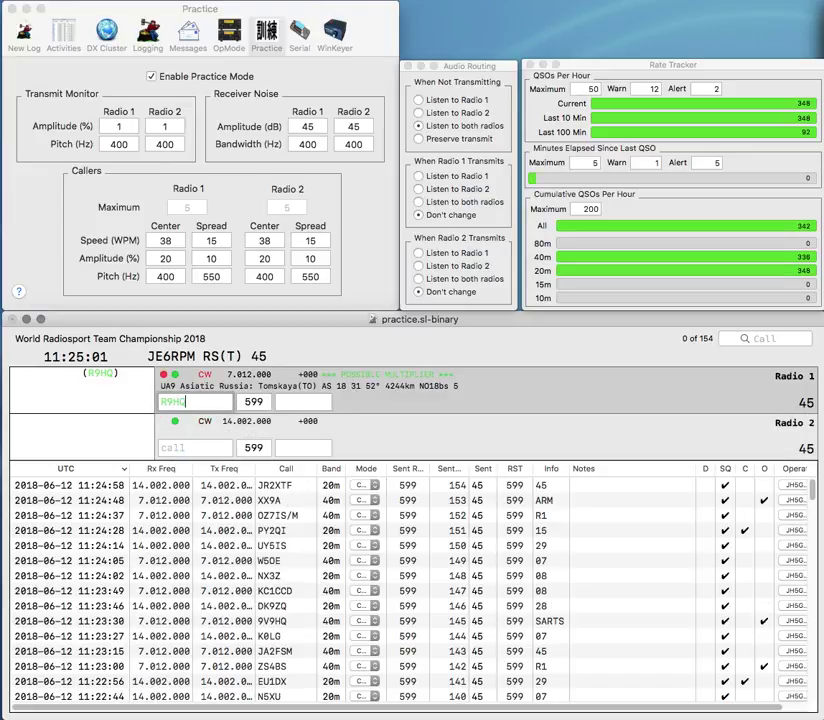
type("SRR")
key("Tab")
type("8HQ")
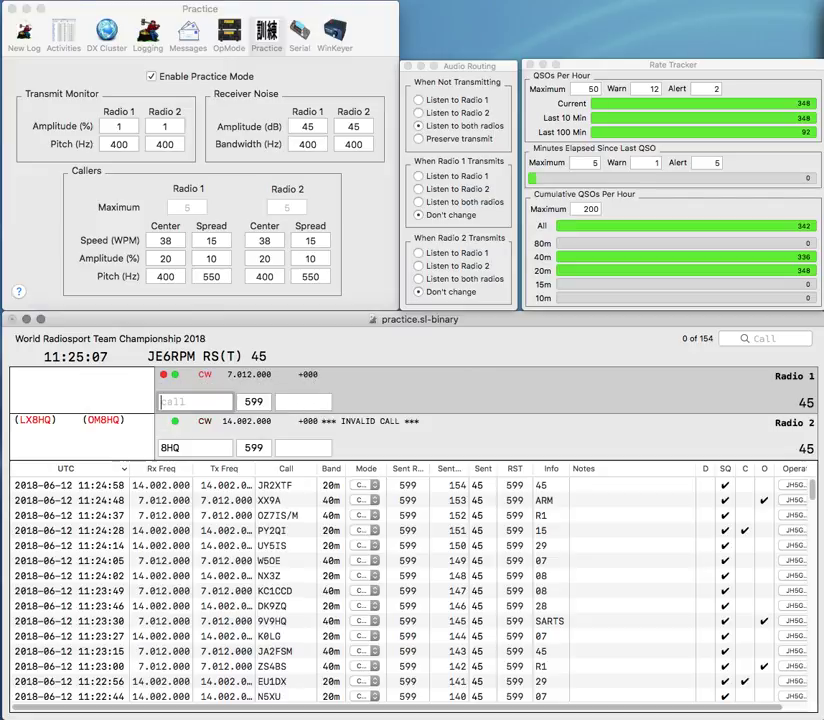
Step: Correct the Radio 2 call to ES9HQ and log it with exchange ERAU, entering the partial call K on Radio 1
type("ES")
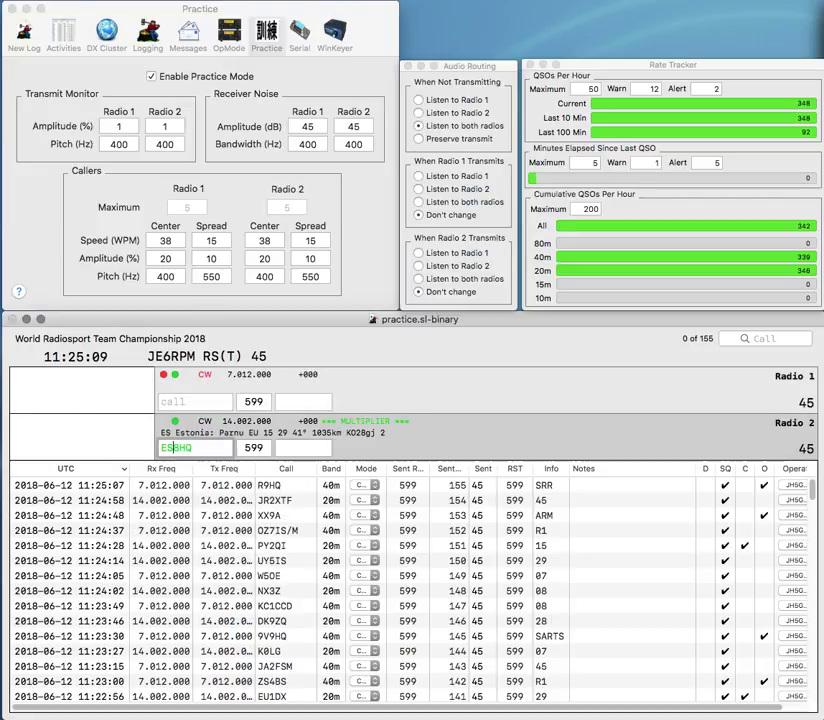
key("Delete")
type("9")
key("Return")
type("ERAU")
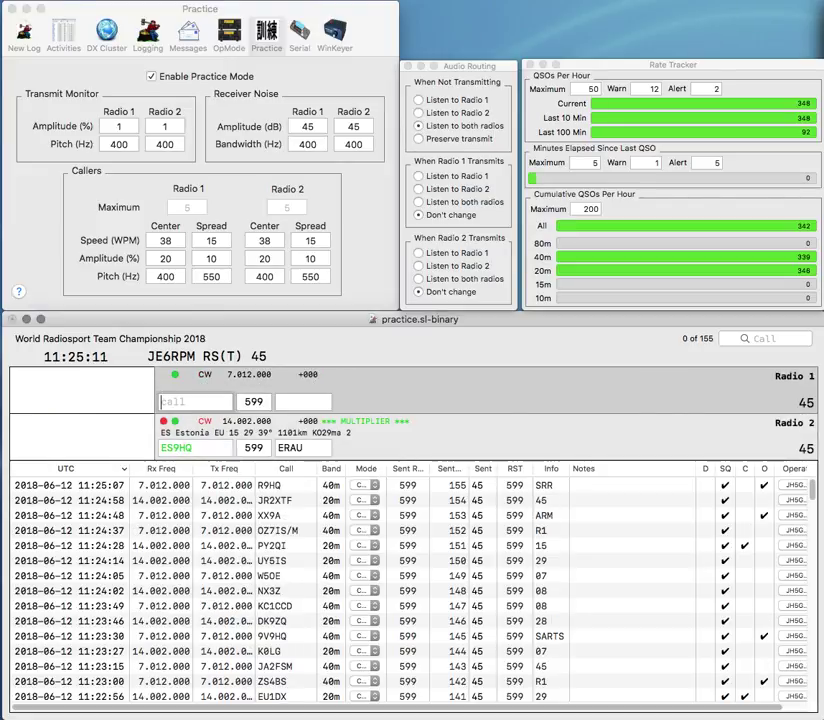
type("K")
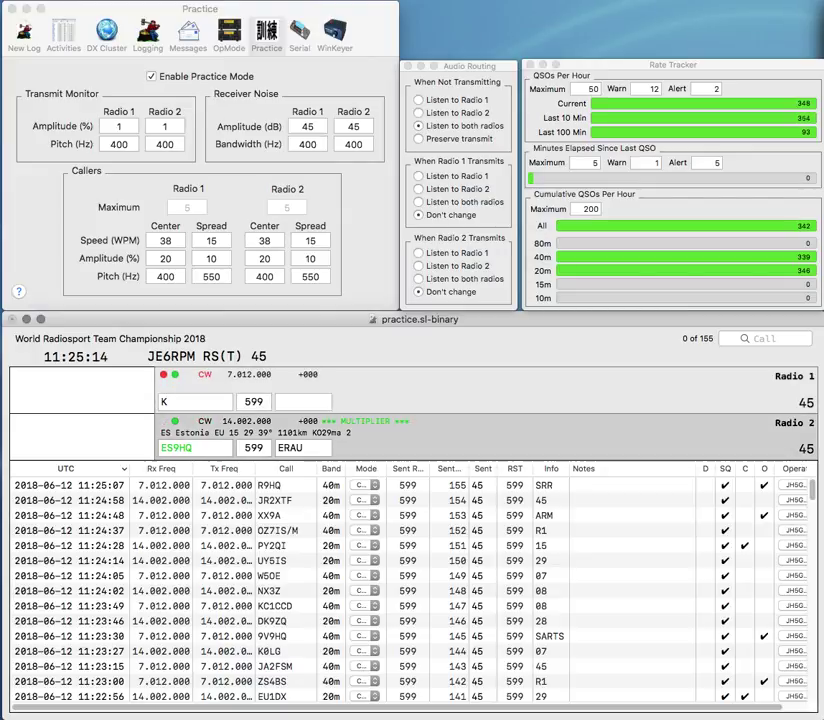
key("Return")
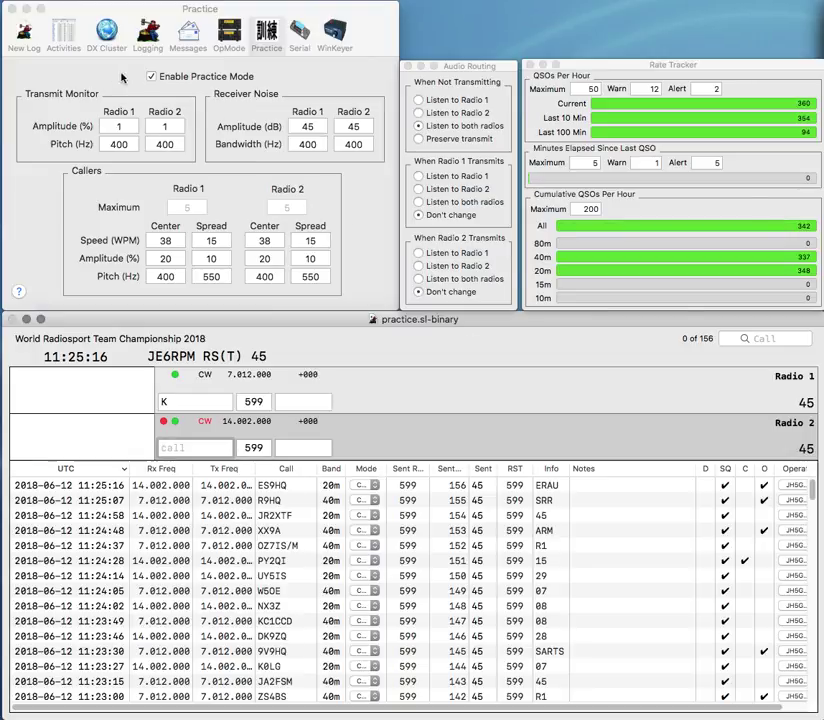
Step: Turn off practice mode to end the simulated contest session
left_click(151, 77)
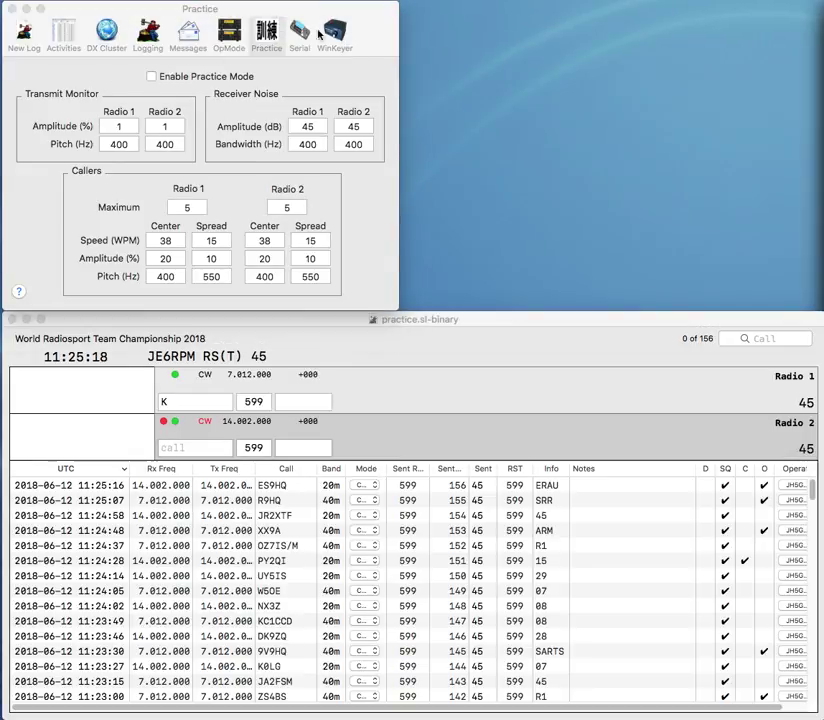